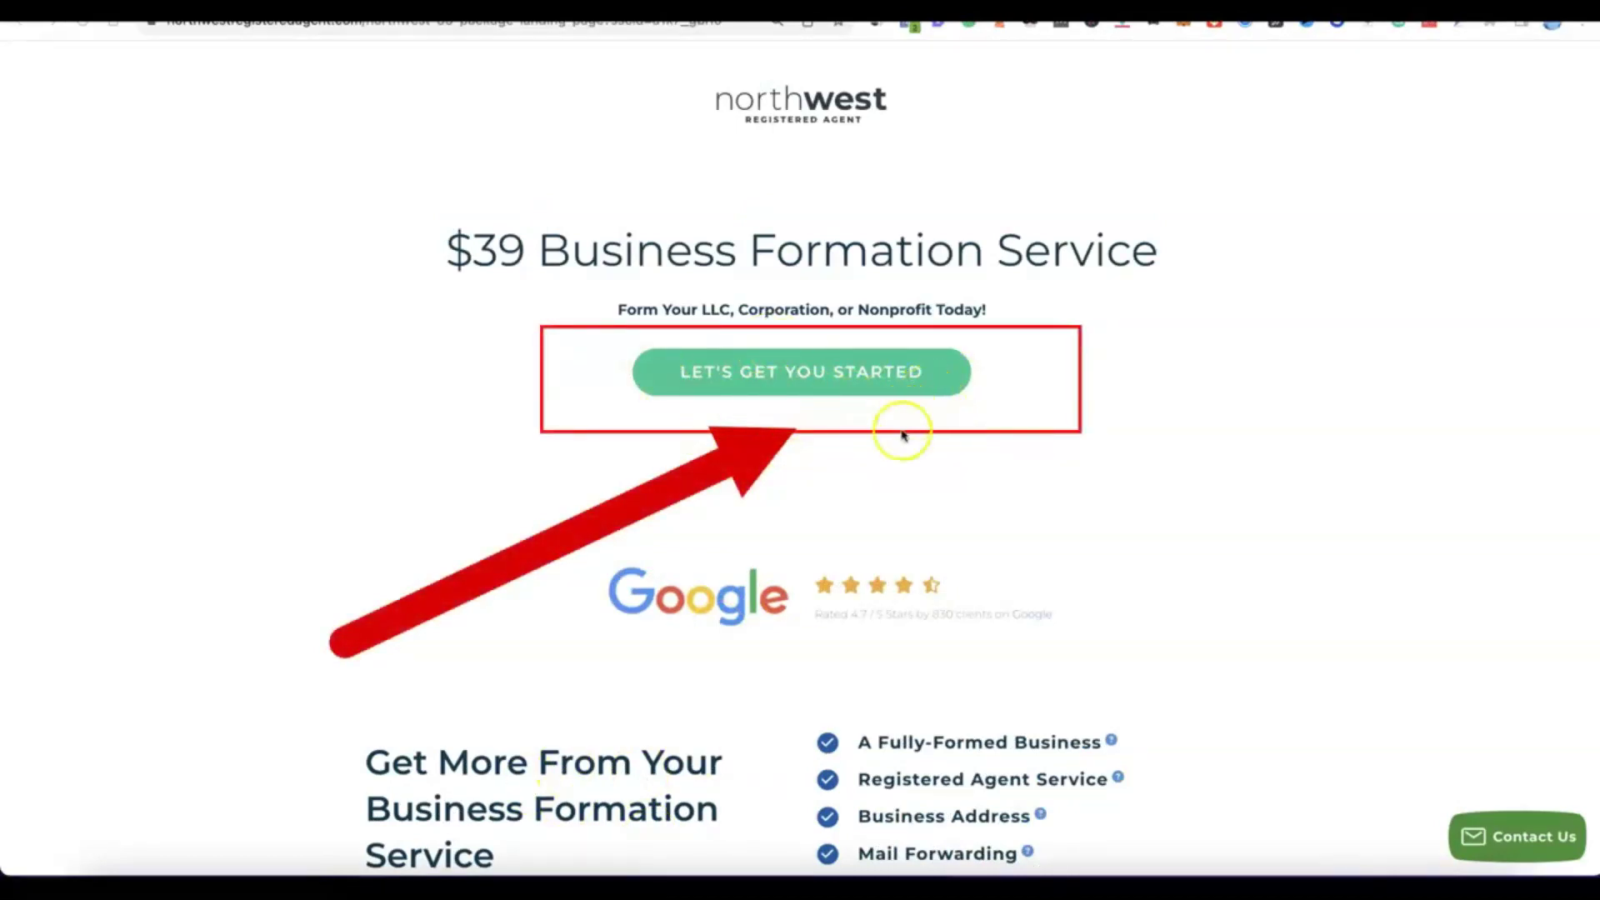
- Start the formation order for an LLC in NM - New Mexico with 6 Day Processing, and proceed to the company details
left_click(804, 382)
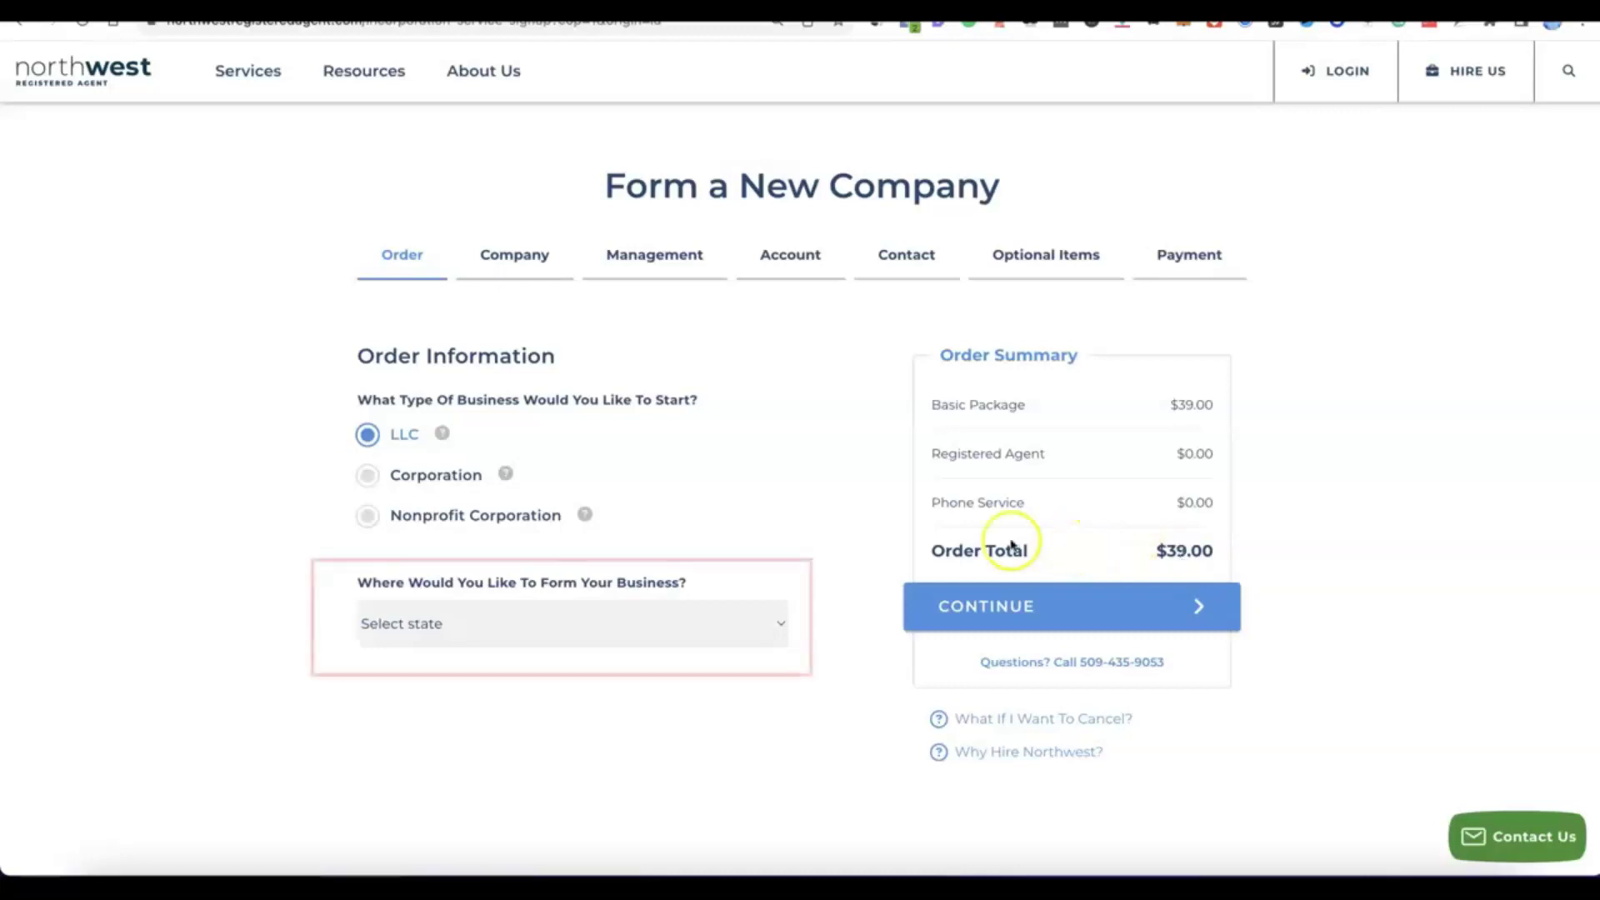
left_click(771, 621)
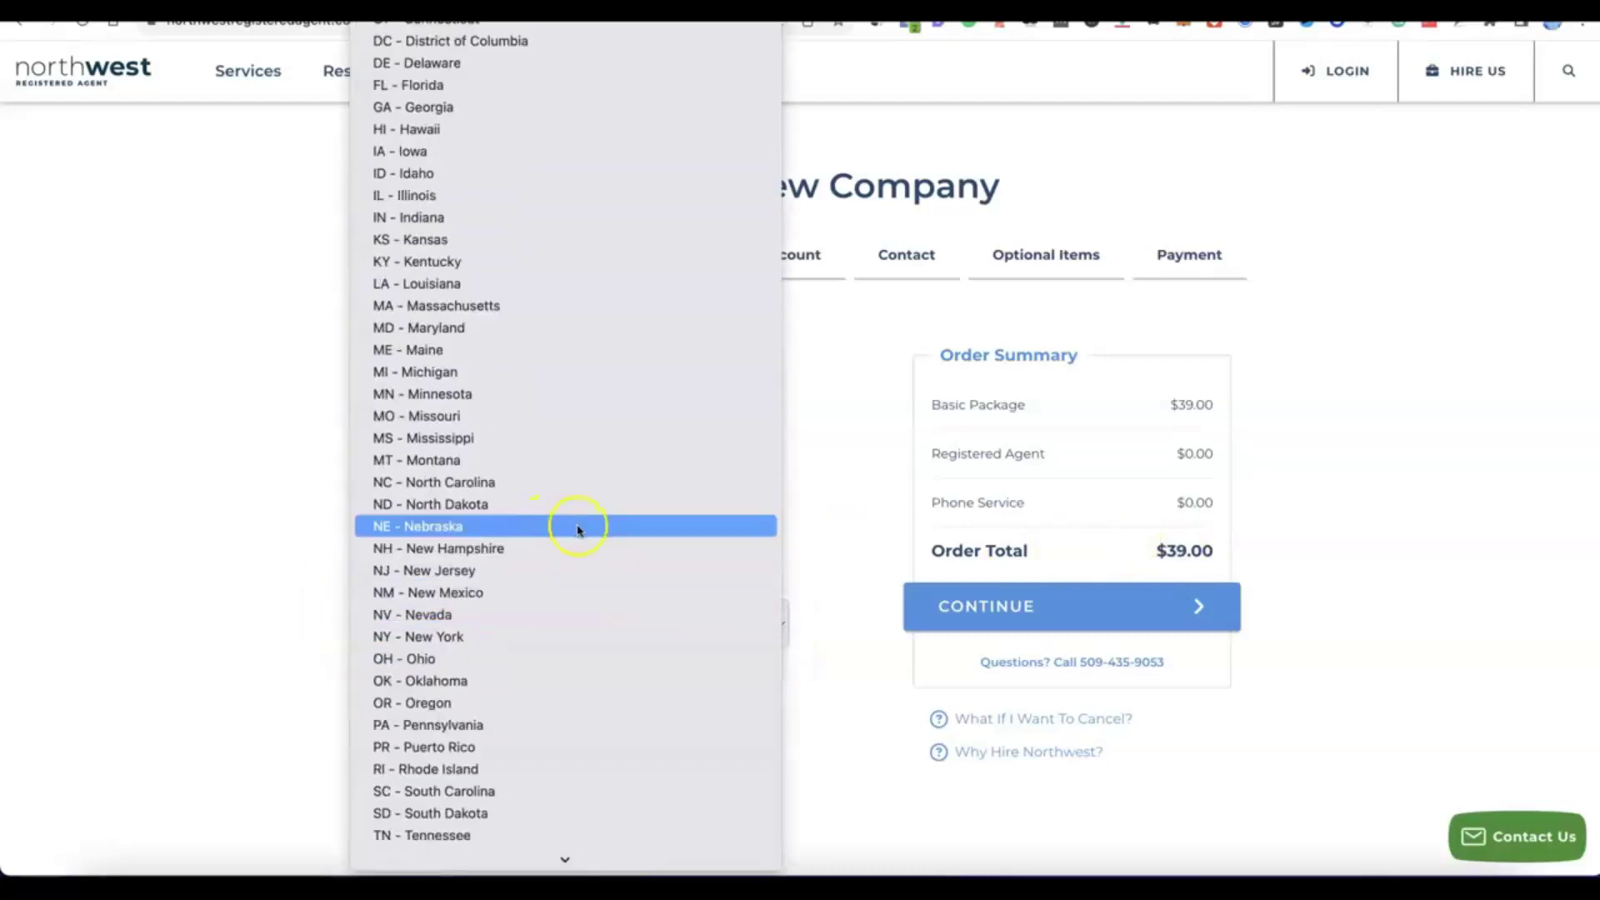
scroll(577, 529, "down", 3)
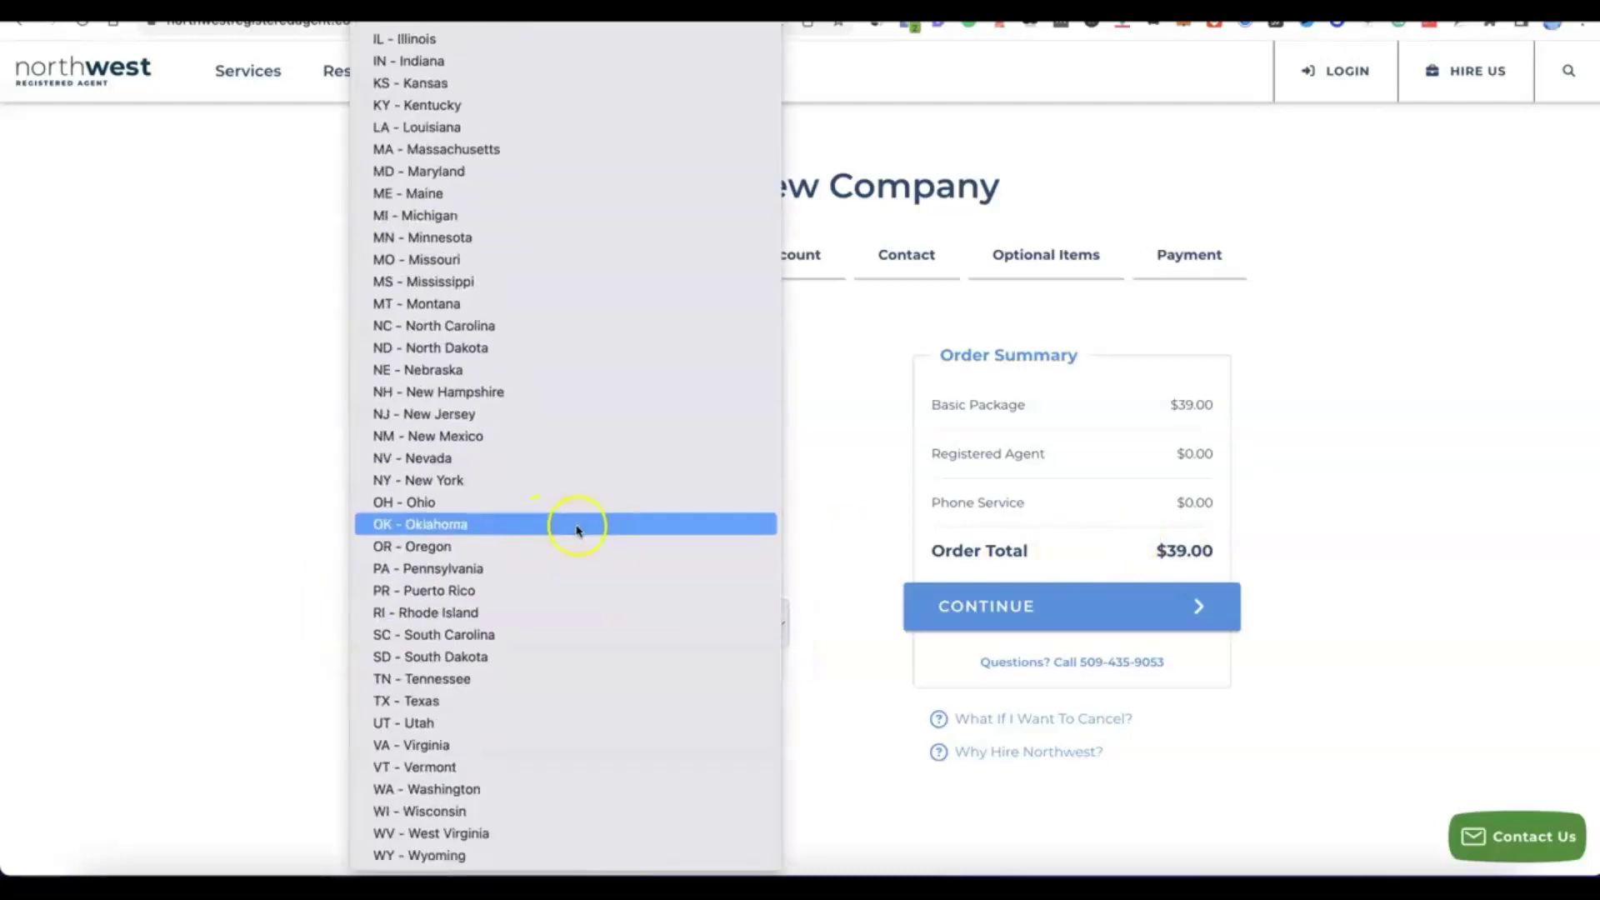
left_click(447, 436)
scroll(613, 662, "down", 2)
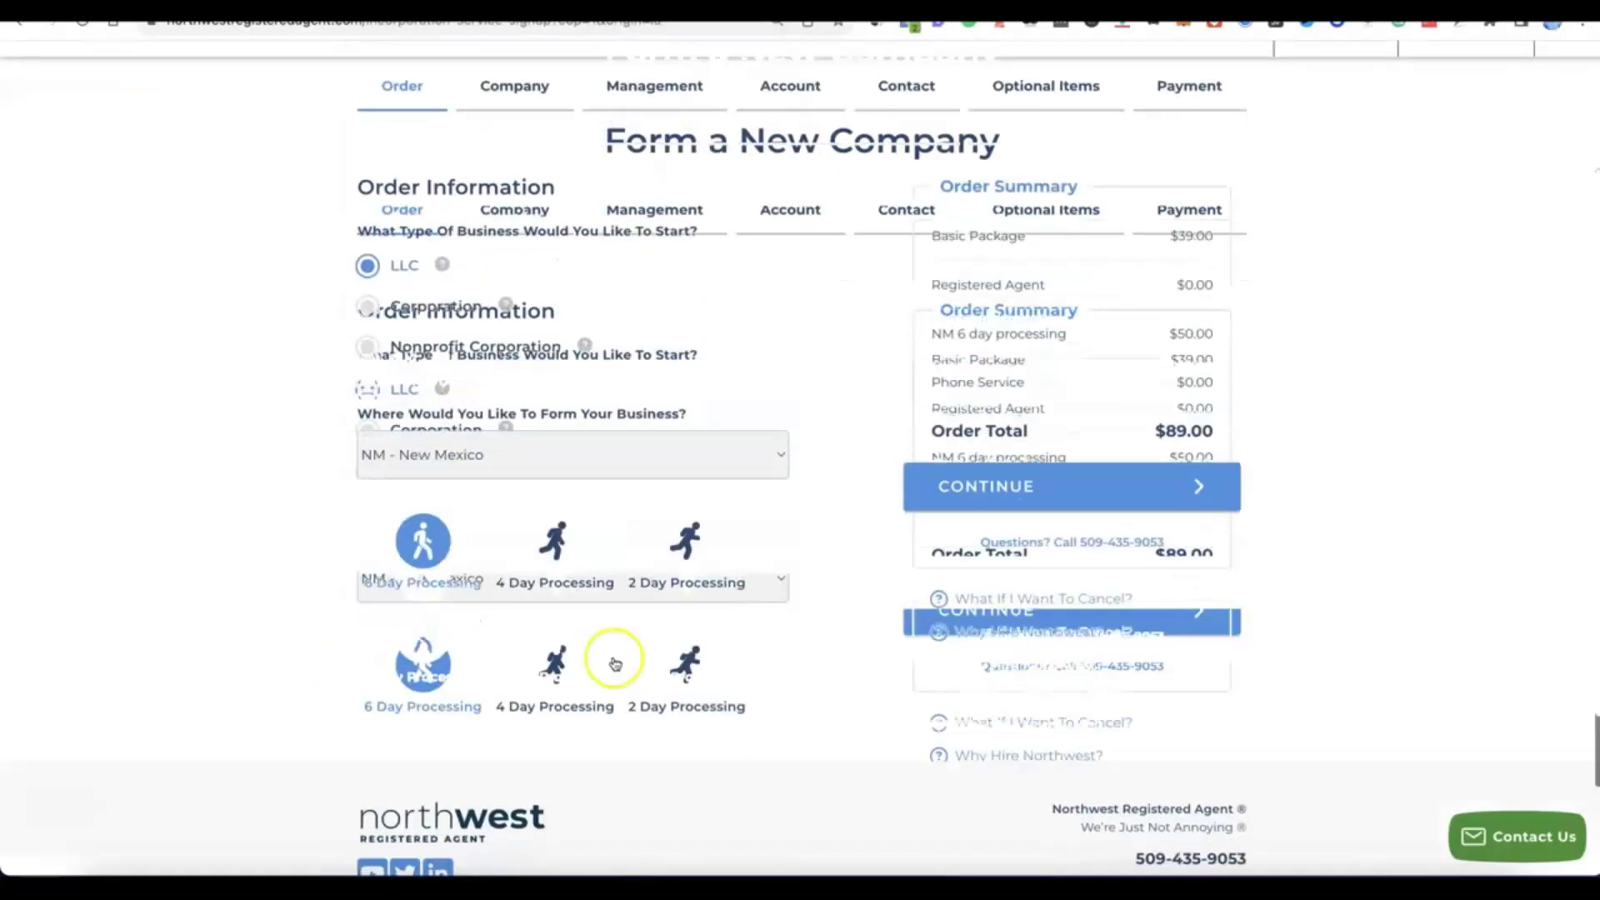
scroll(614, 663, "up", 1)
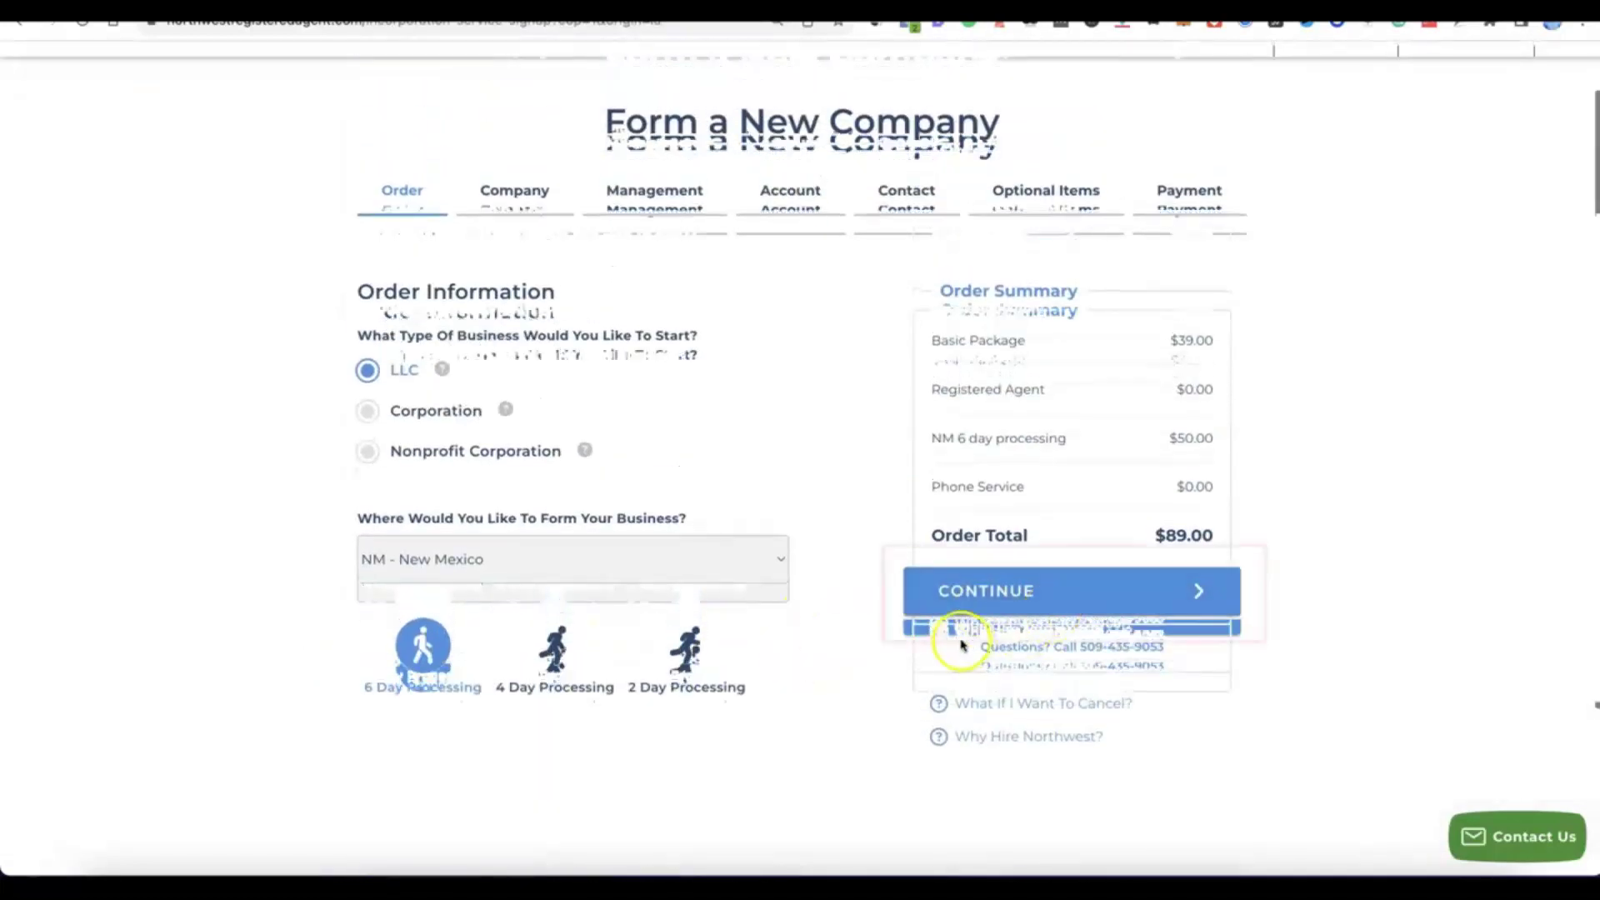
left_click(1041, 604)
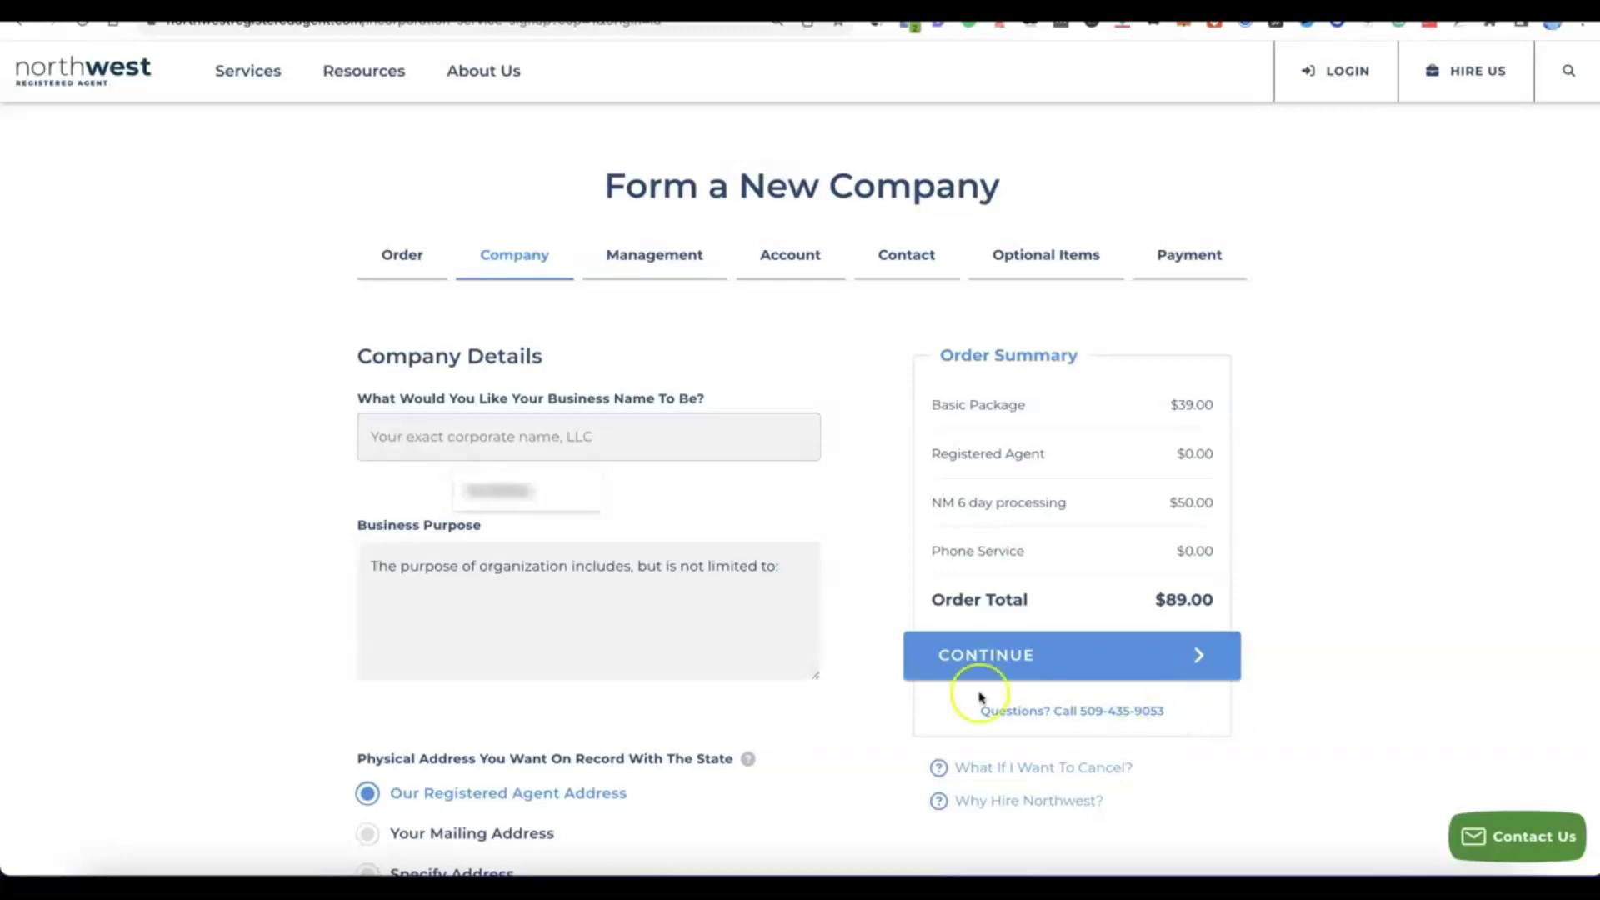
- Enter the business name Modoe and add "E-commerce - online selling of general products." to the business purpose
left_click(656, 432)
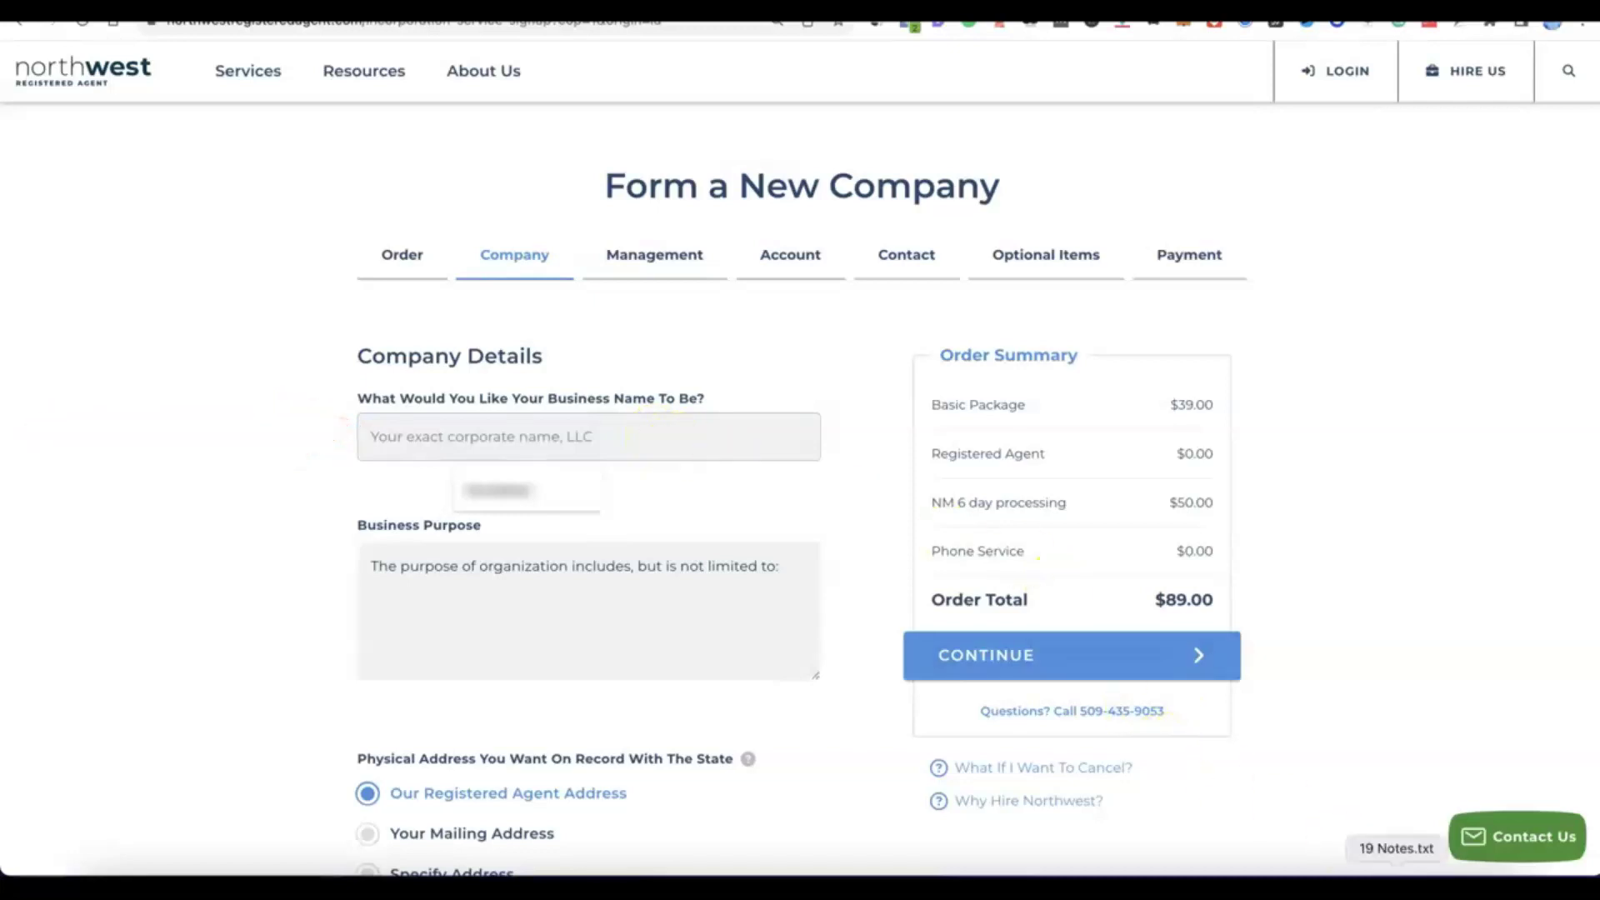
left_click(620, 434)
type("Modoe")
left_click(469, 588)
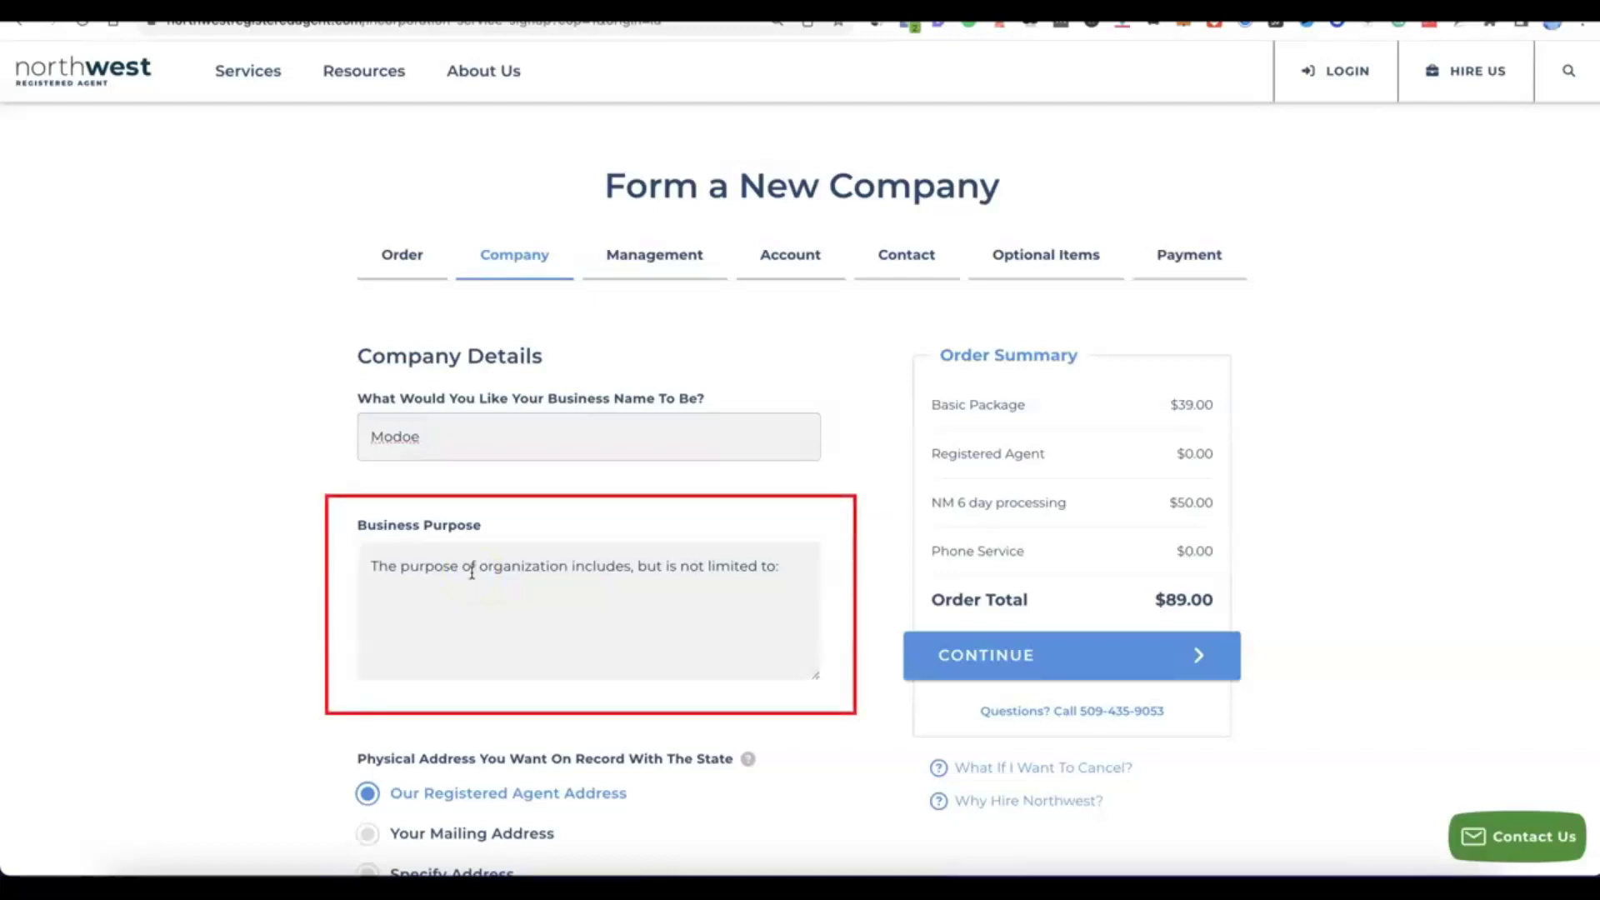
left_click(447, 621)
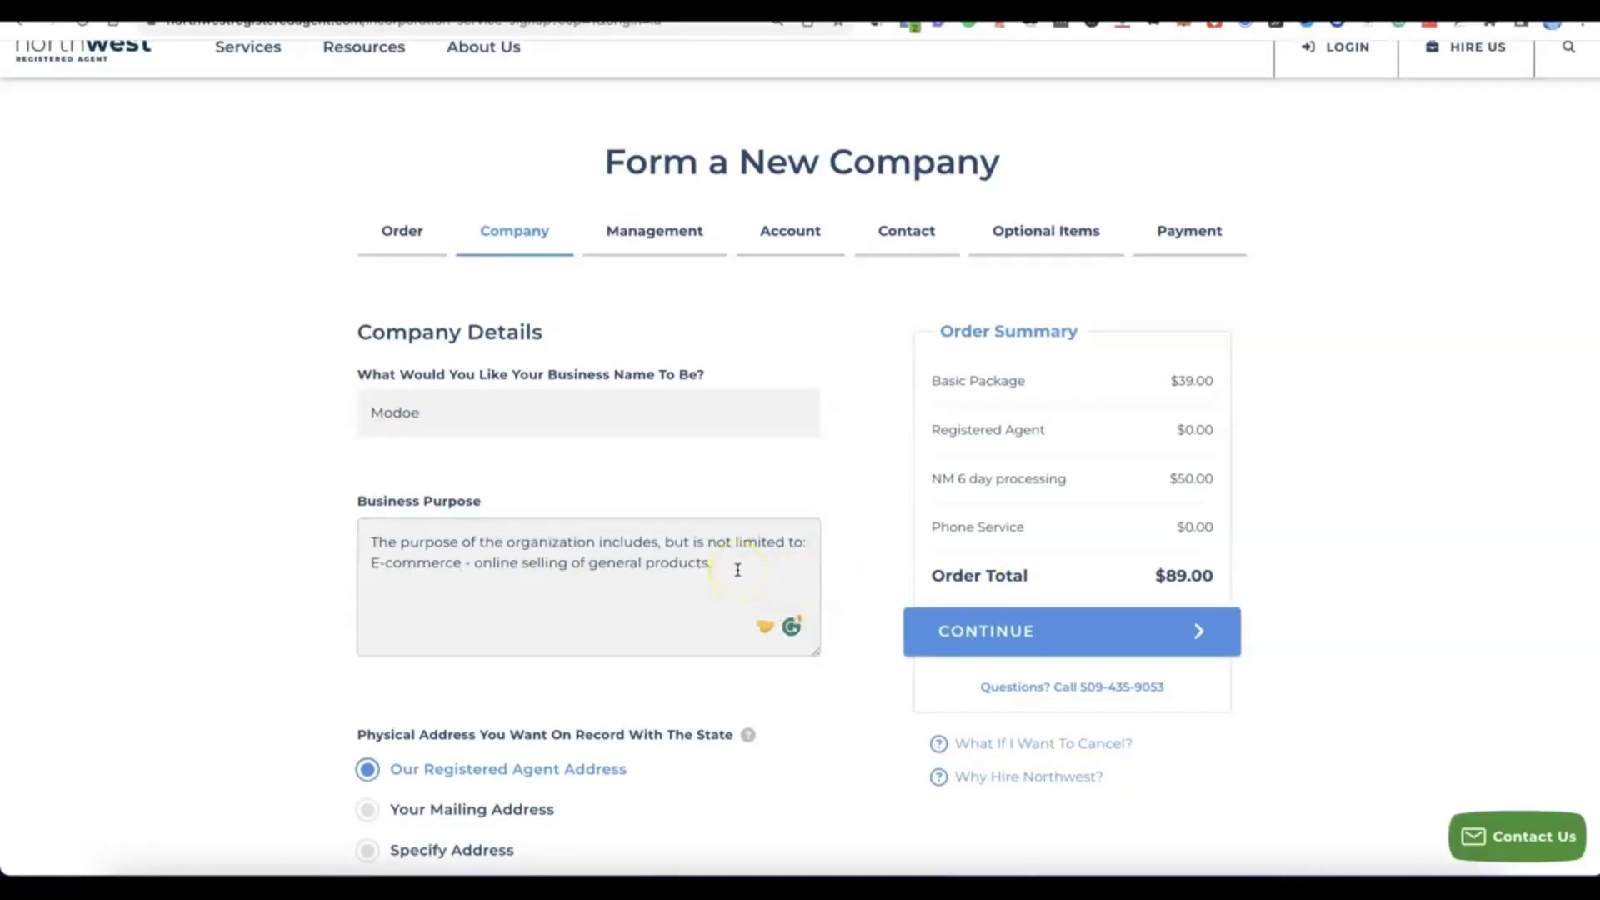
- Keep the registered agent address as both the physical and mailing address on record, and proceed to company management
scroll(738, 570, "down", 2)
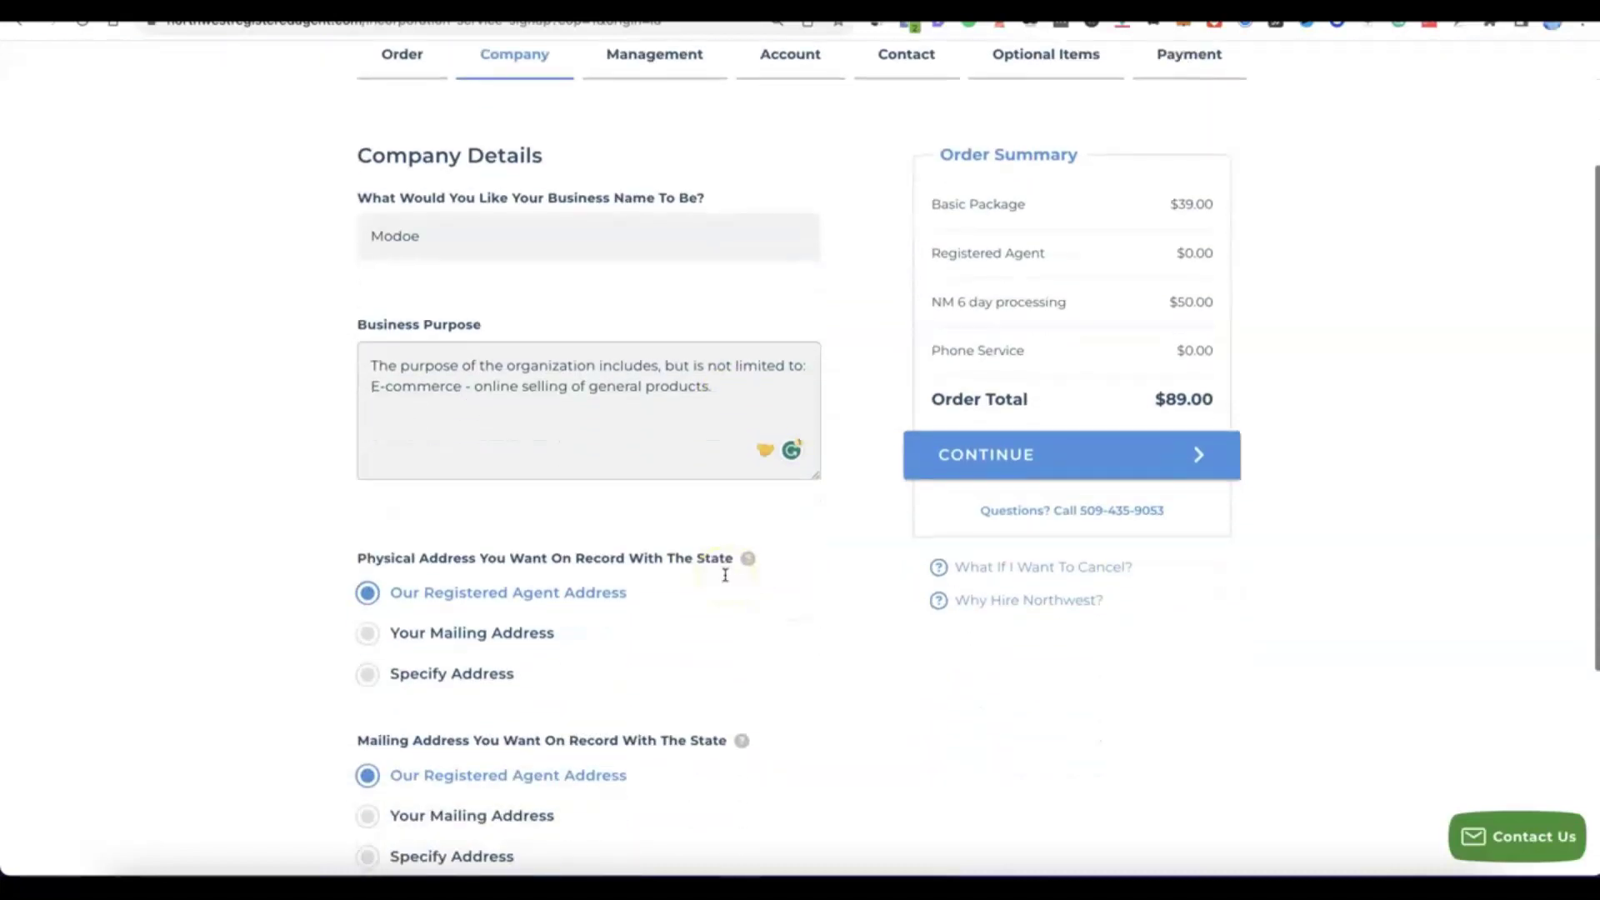
scroll(725, 573, "down", 1)
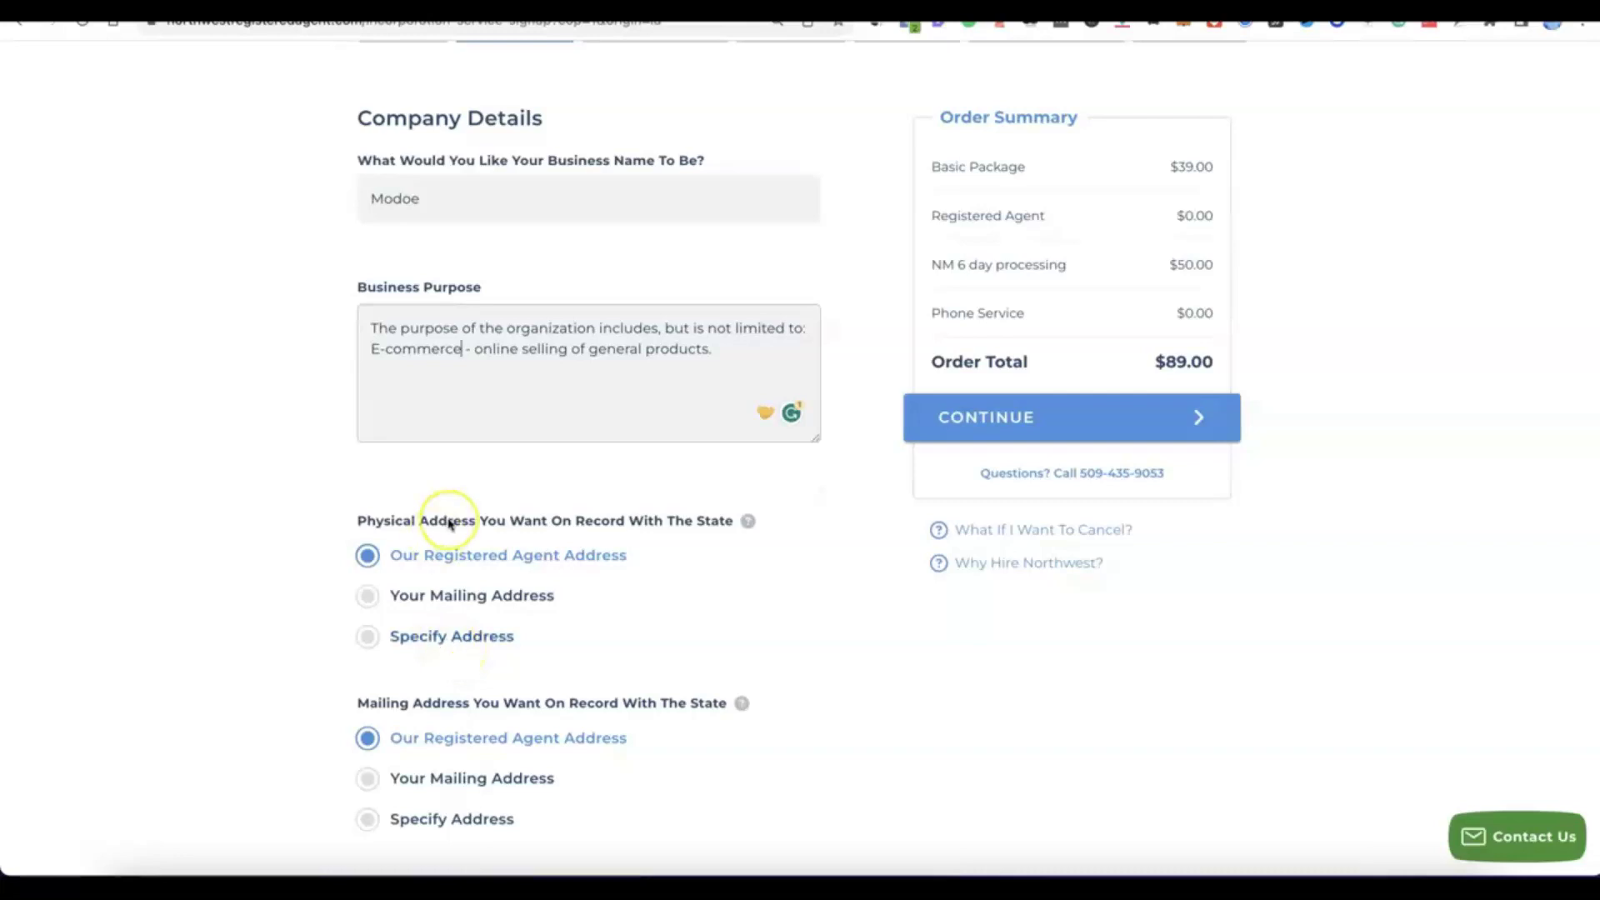
scroll(450, 523, "down", 2)
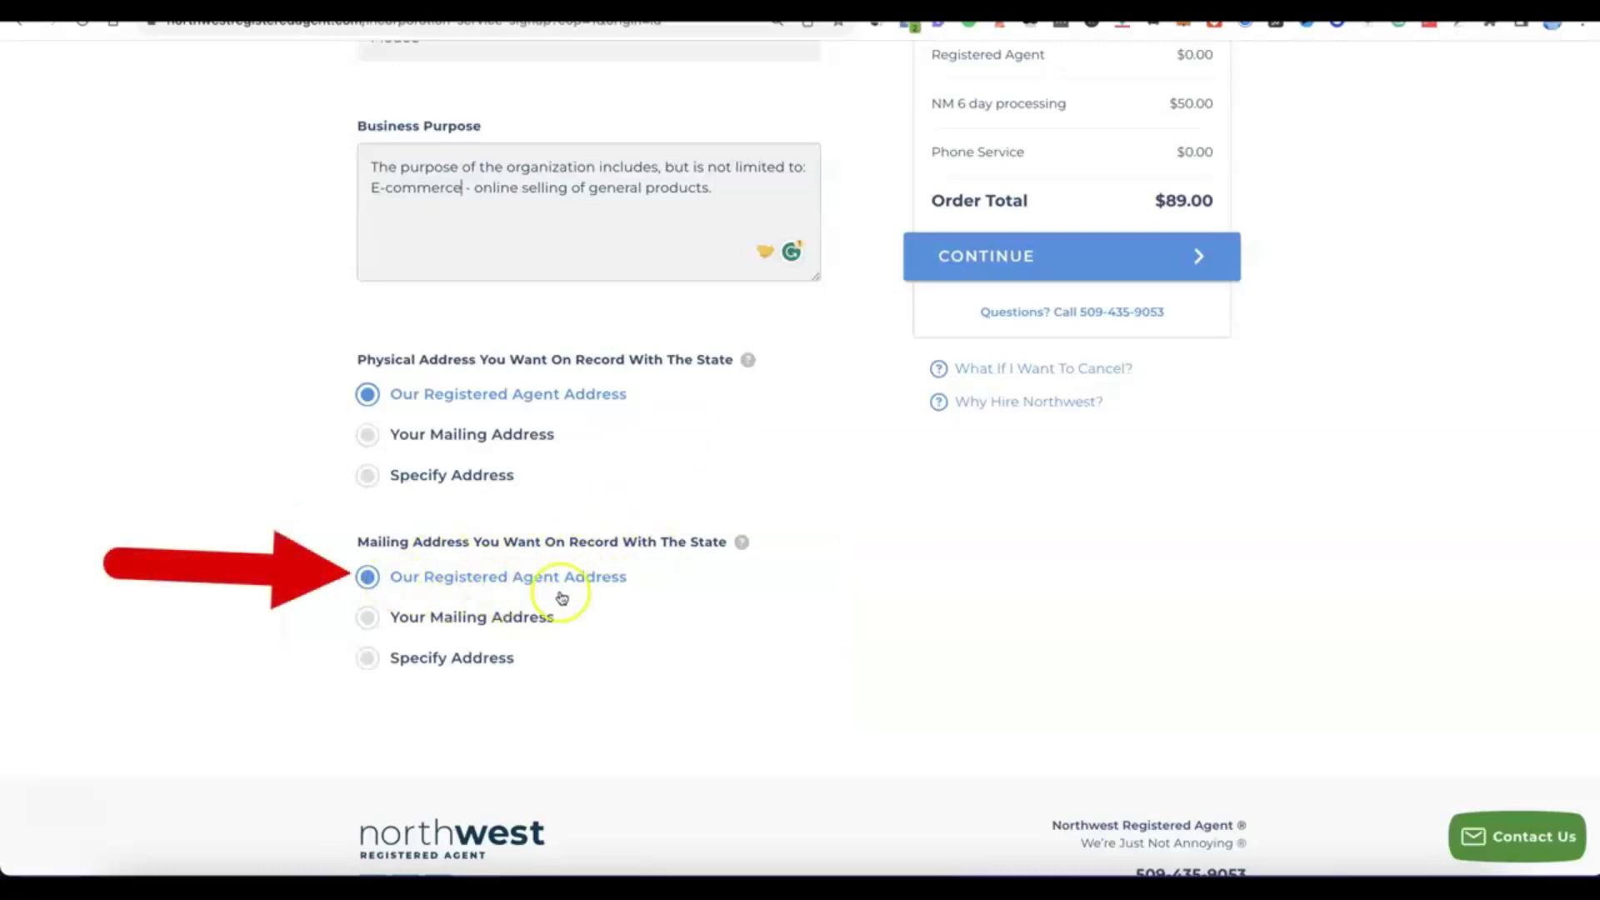
scroll(617, 588, "up", 5)
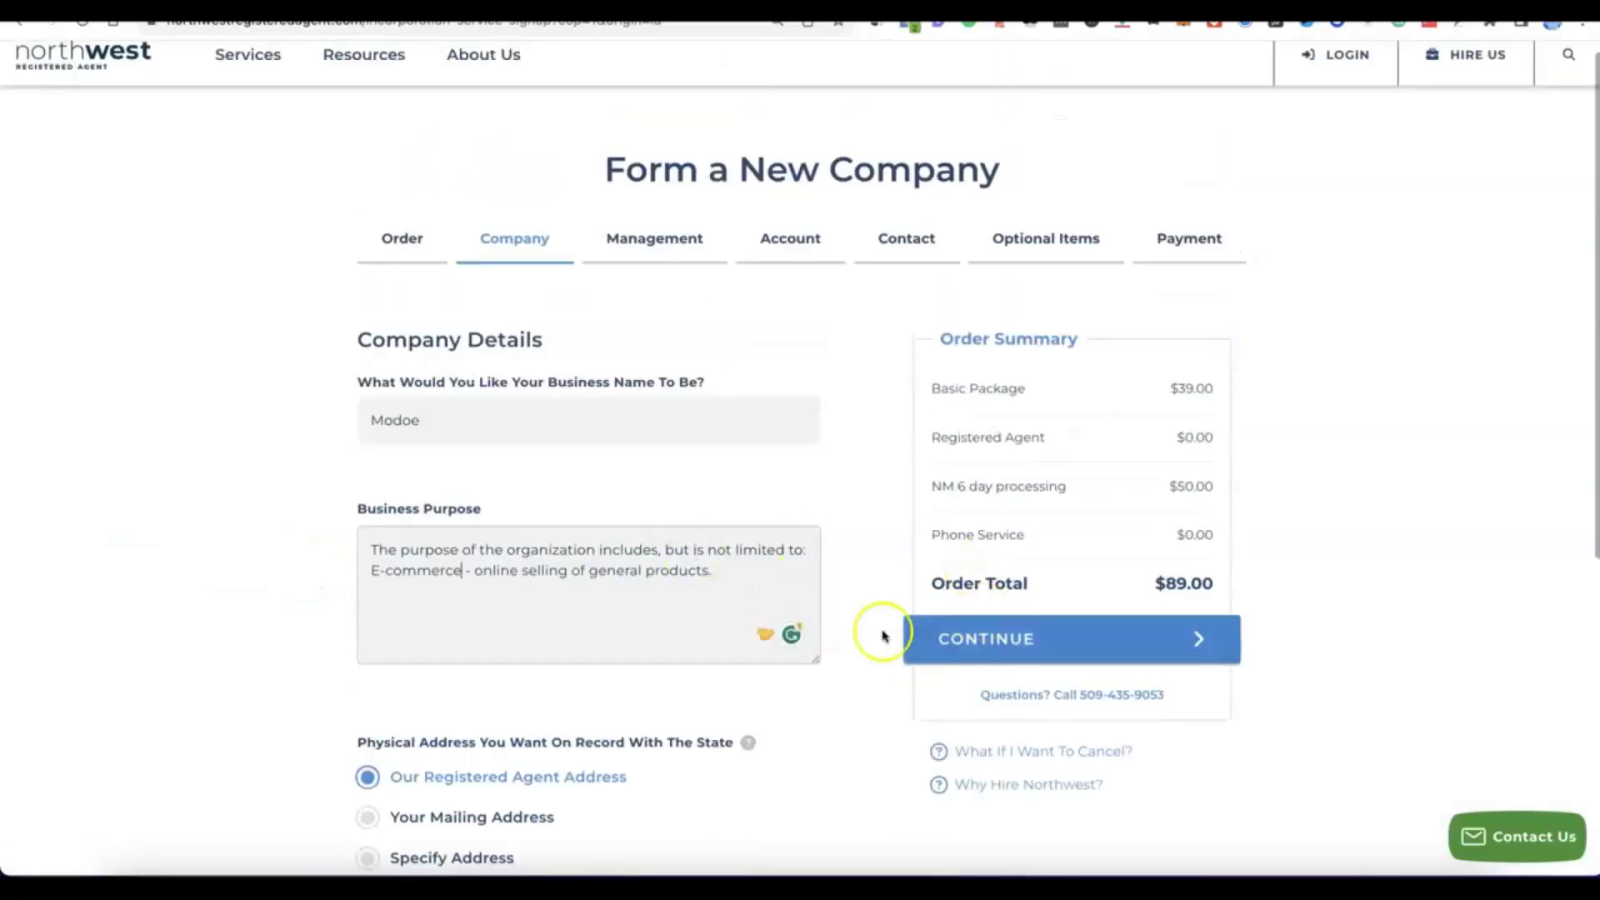
left_click(997, 647)
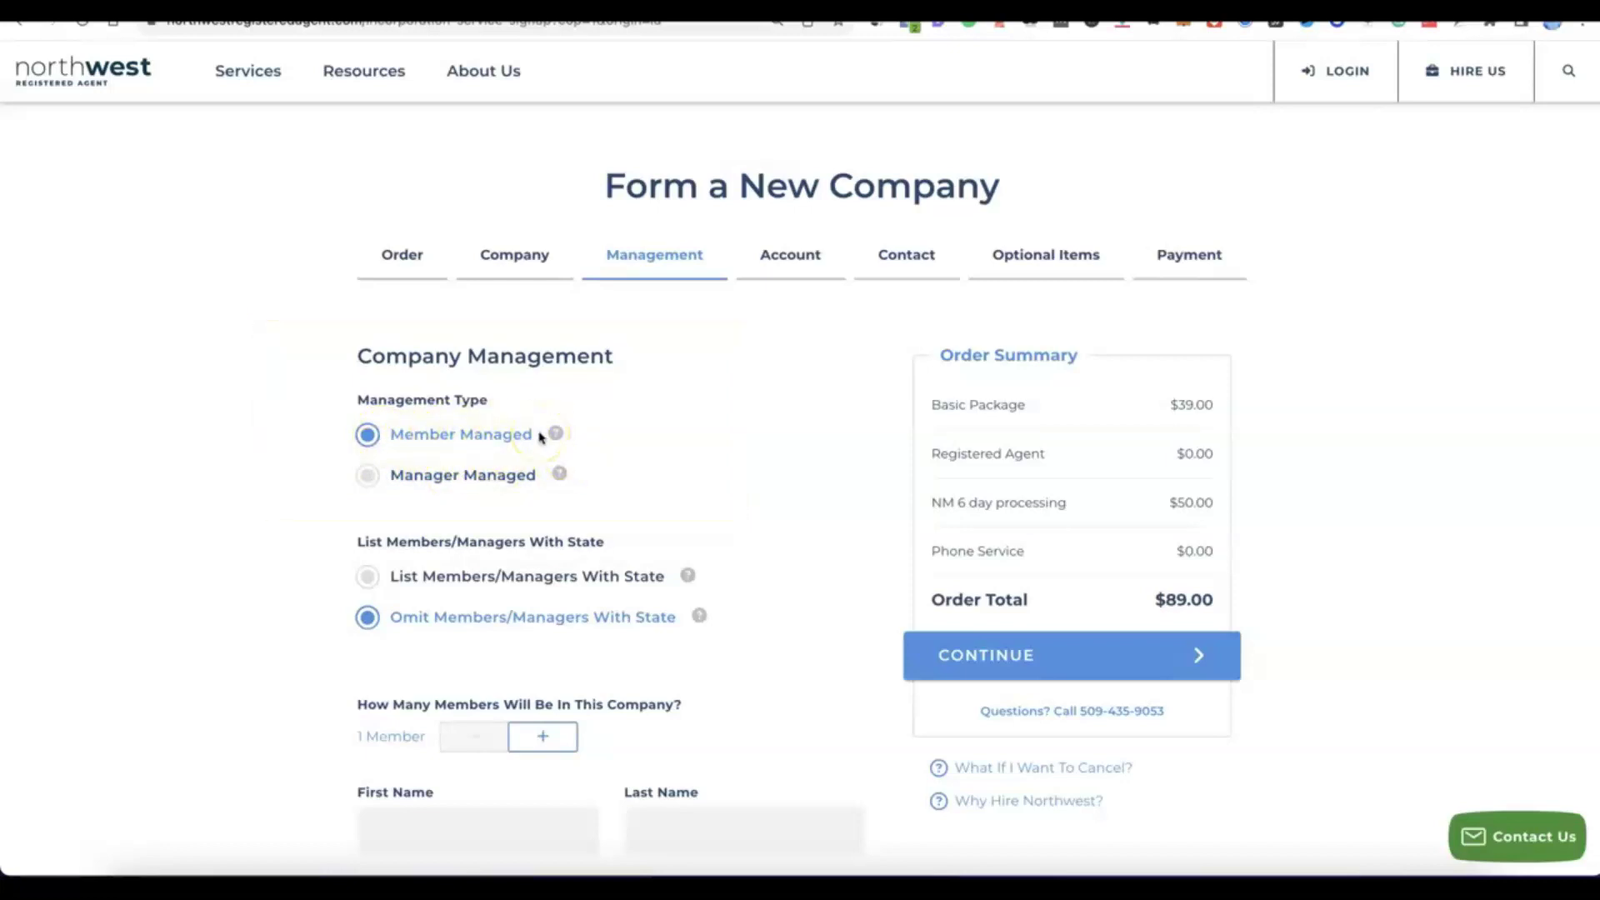
- Set the member-managed company to 2 members and enter both members' first and last names
scroll(450, 424, "down", 2)
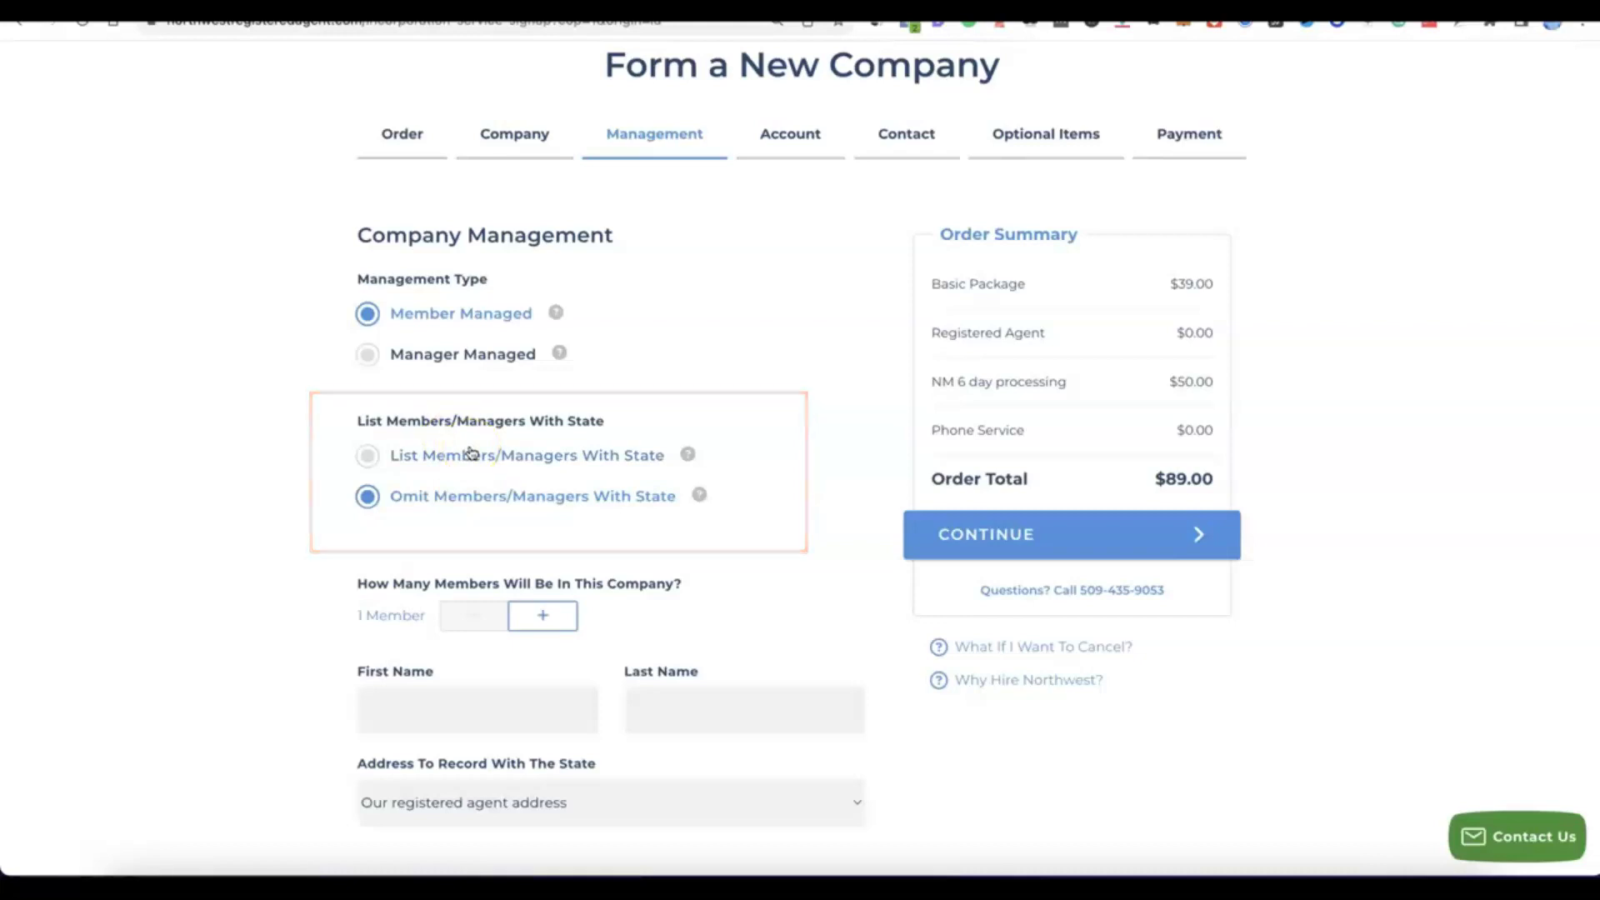
left_click(552, 616)
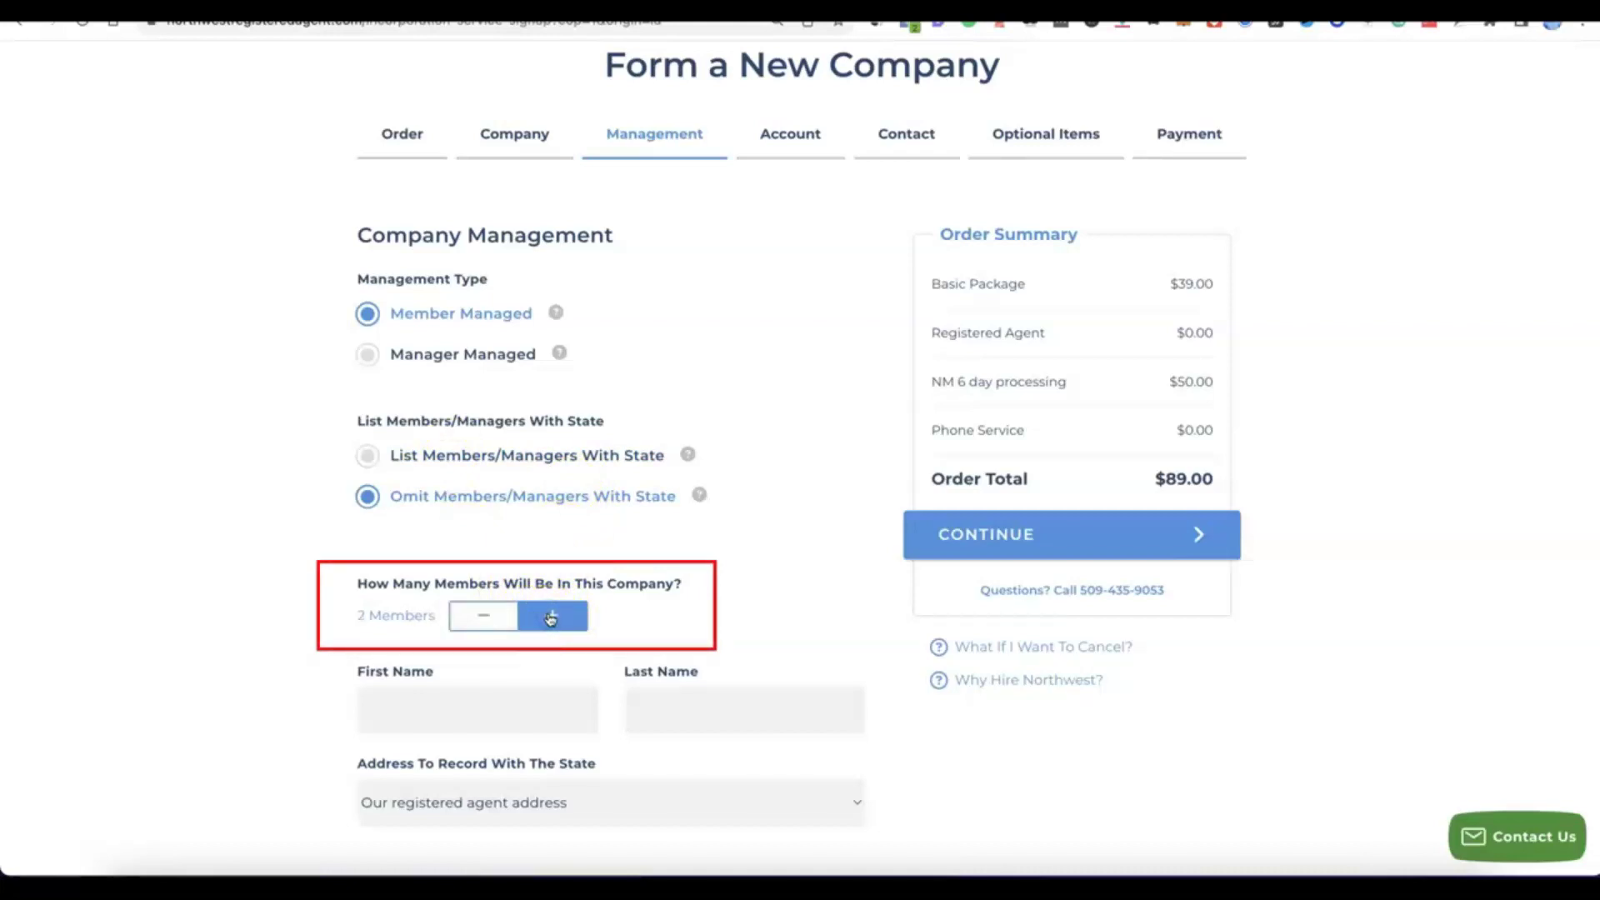
scroll(550, 617, "down", 1)
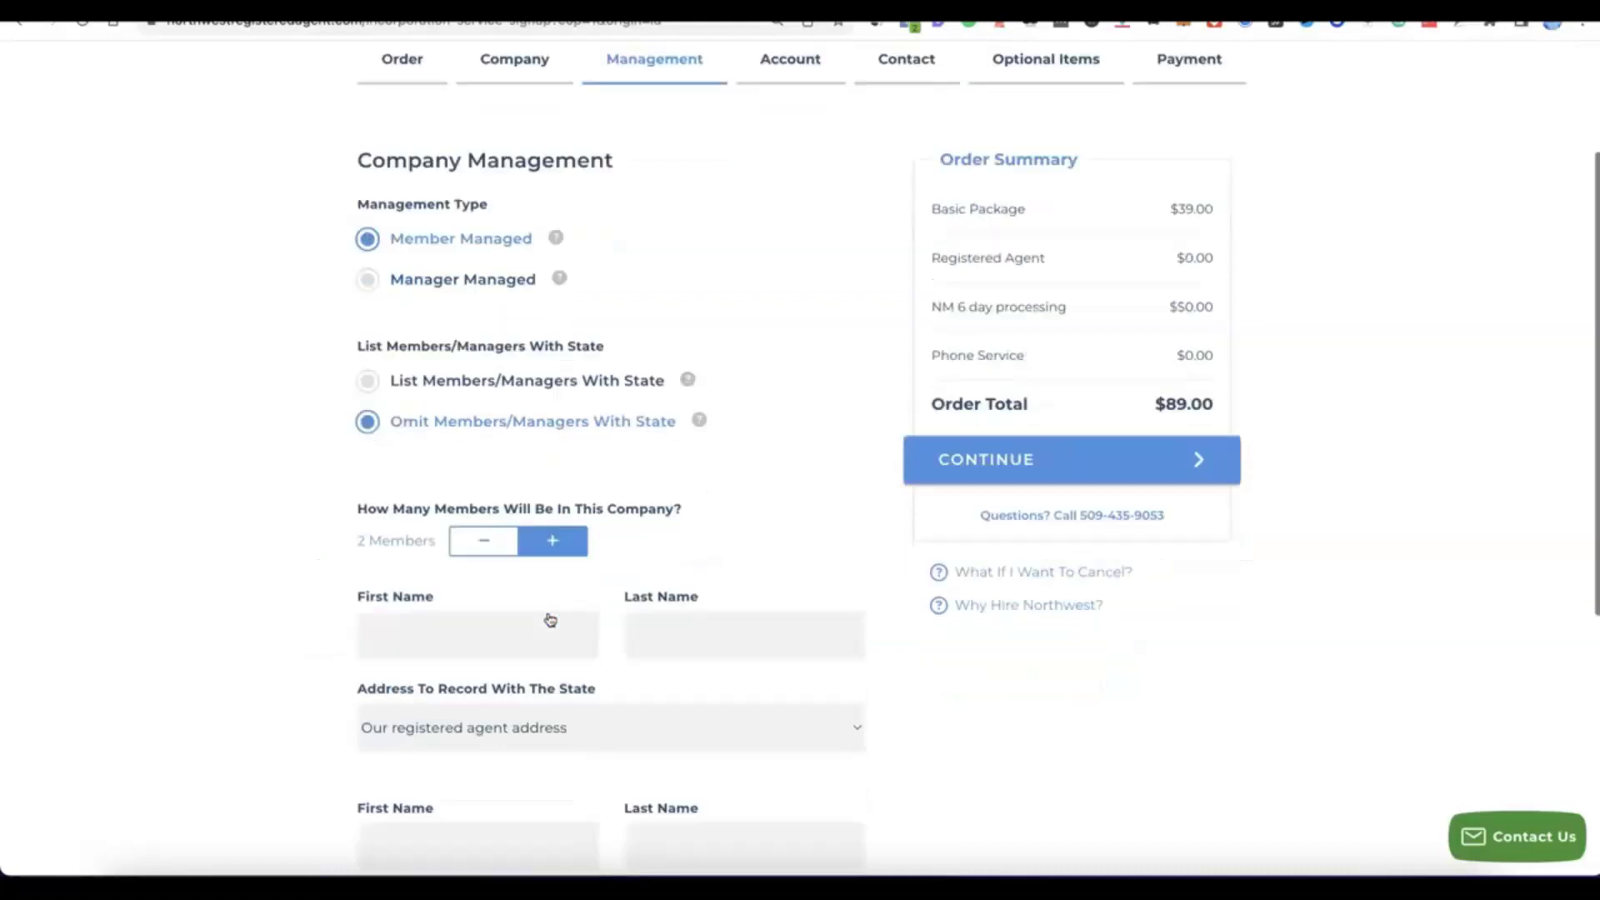
scroll(550, 619, "down", 4)
scroll(537, 615, "up", 2)
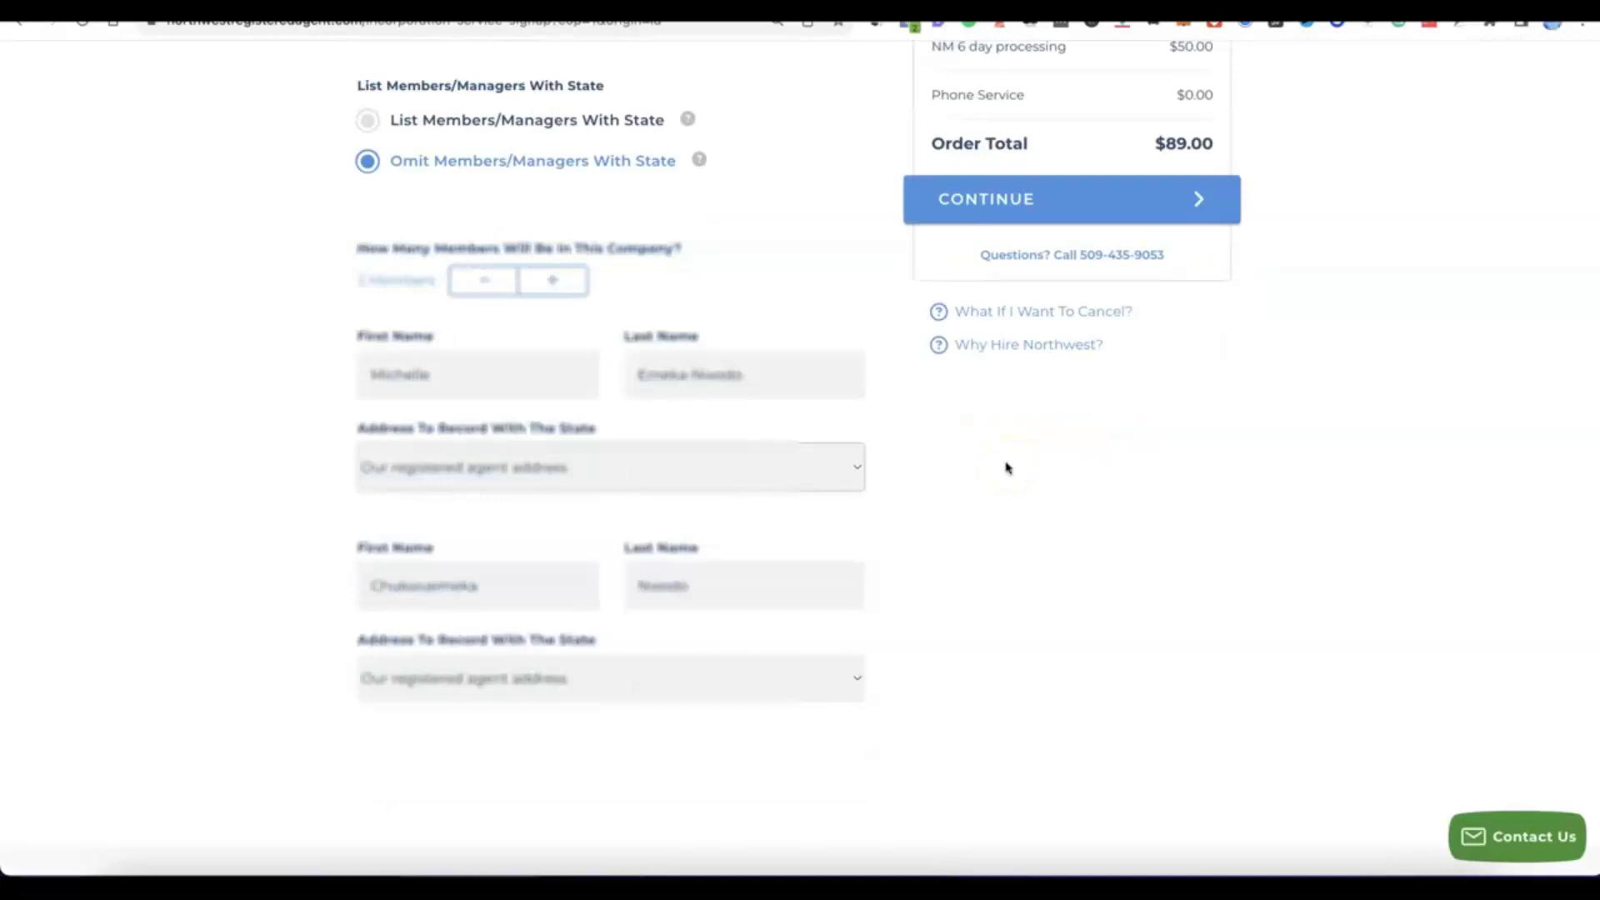
- Submit the company management details with members omitted from the state record, and proceed to account setup
left_click(947, 467)
scroll(947, 469, "up", 3)
left_click(940, 498)
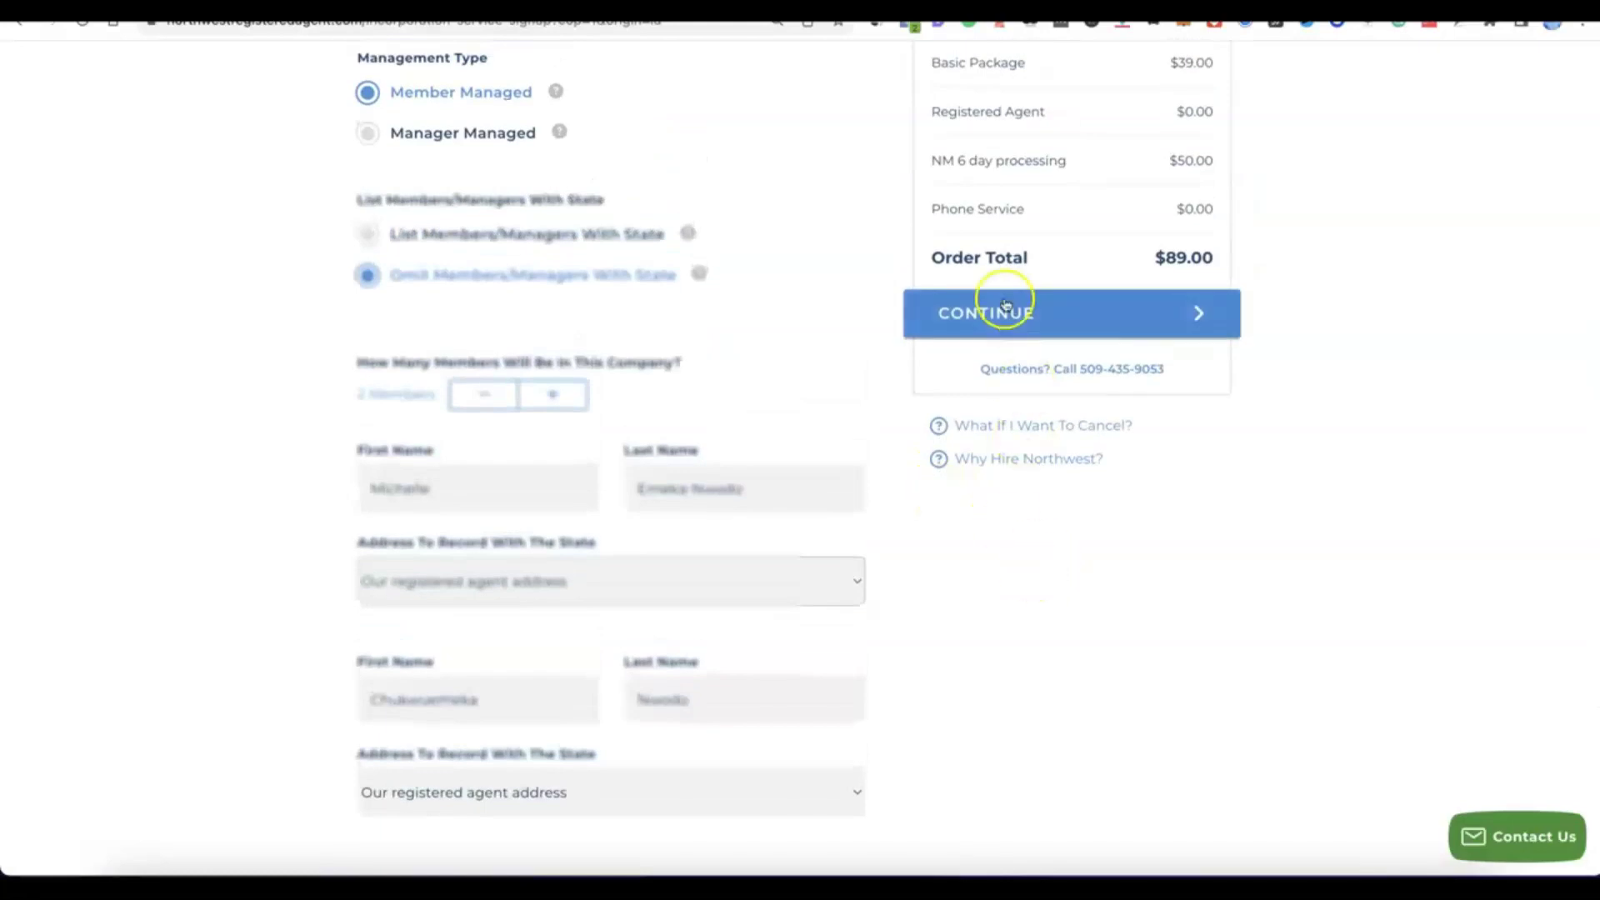
scroll(1004, 321, "up", 1)
left_click(1008, 337)
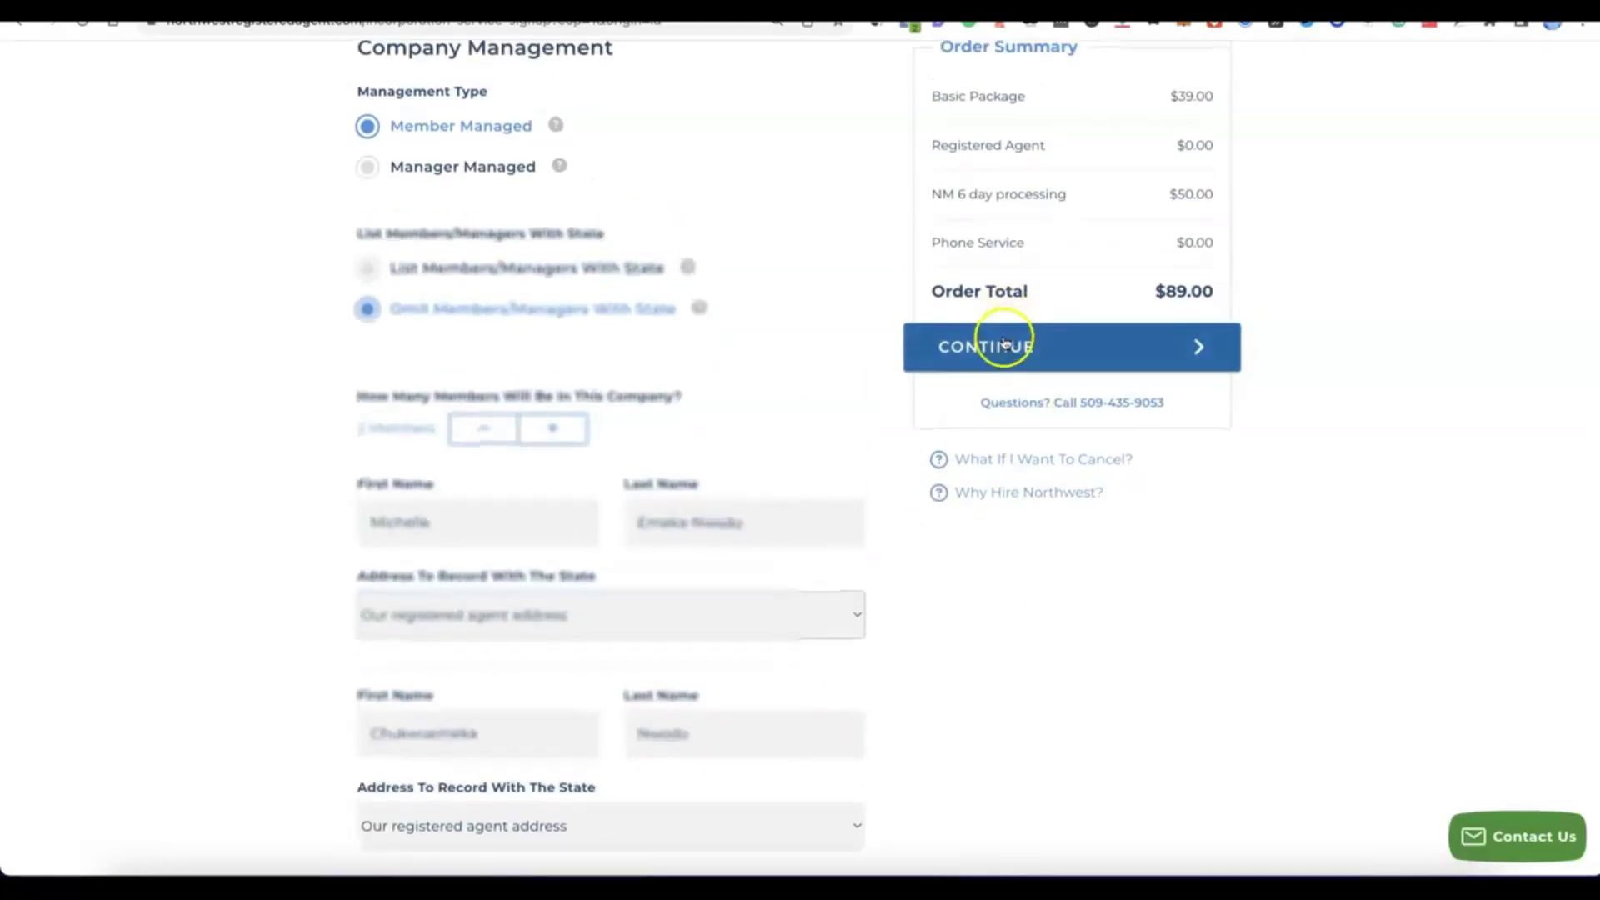
left_click(992, 341)
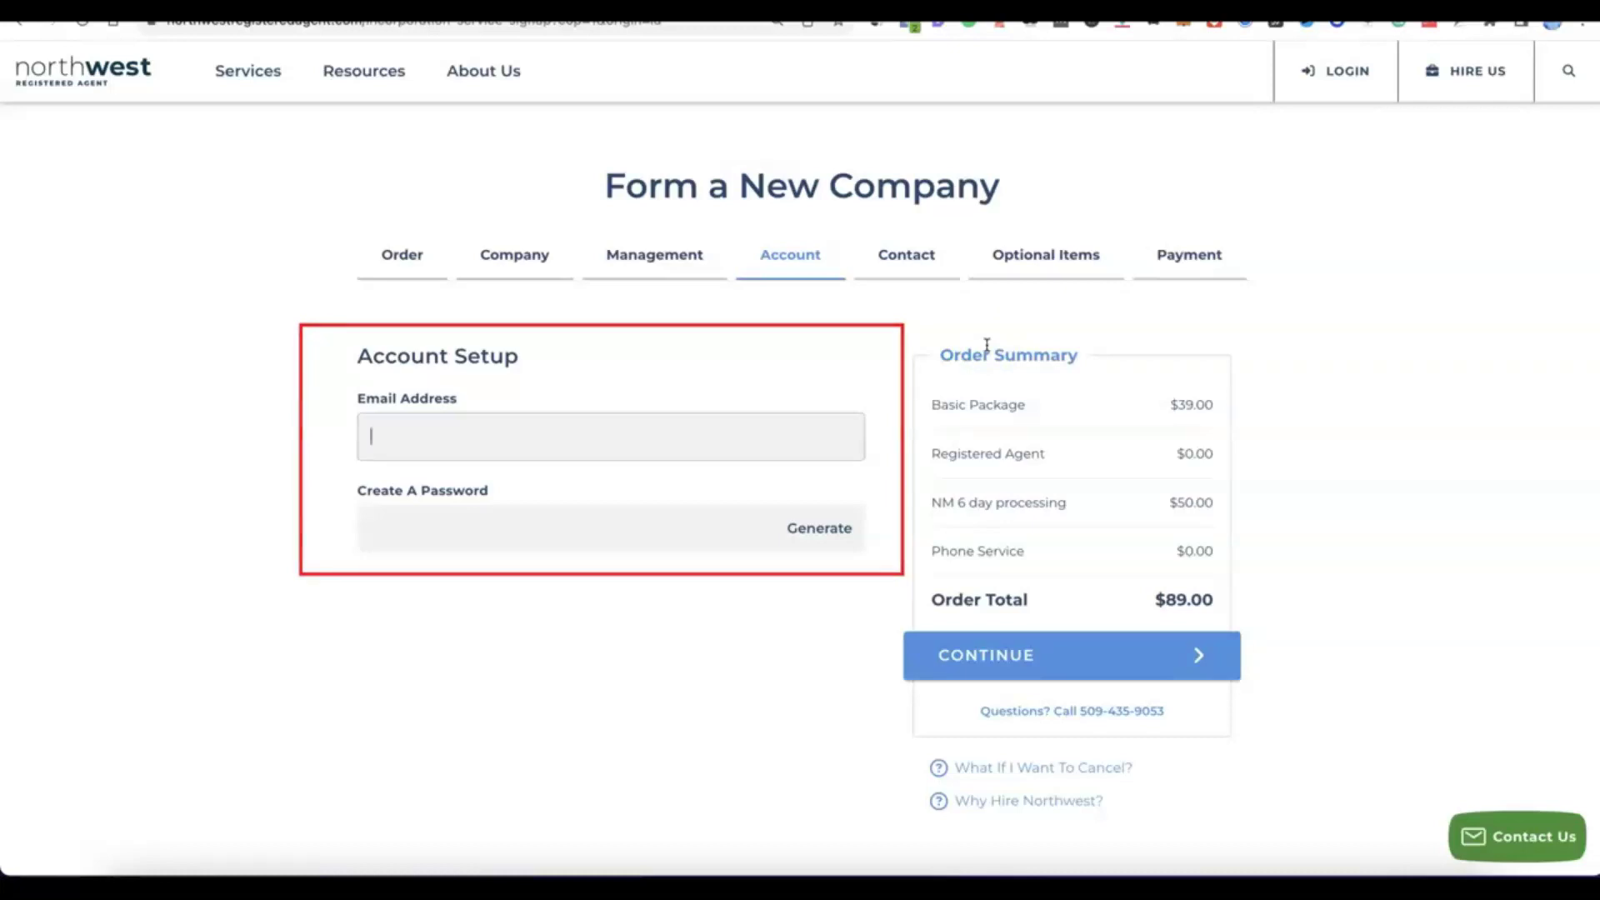
- Paste the account email address, generate an account password, and proceed to the contact details
left_click(550, 425)
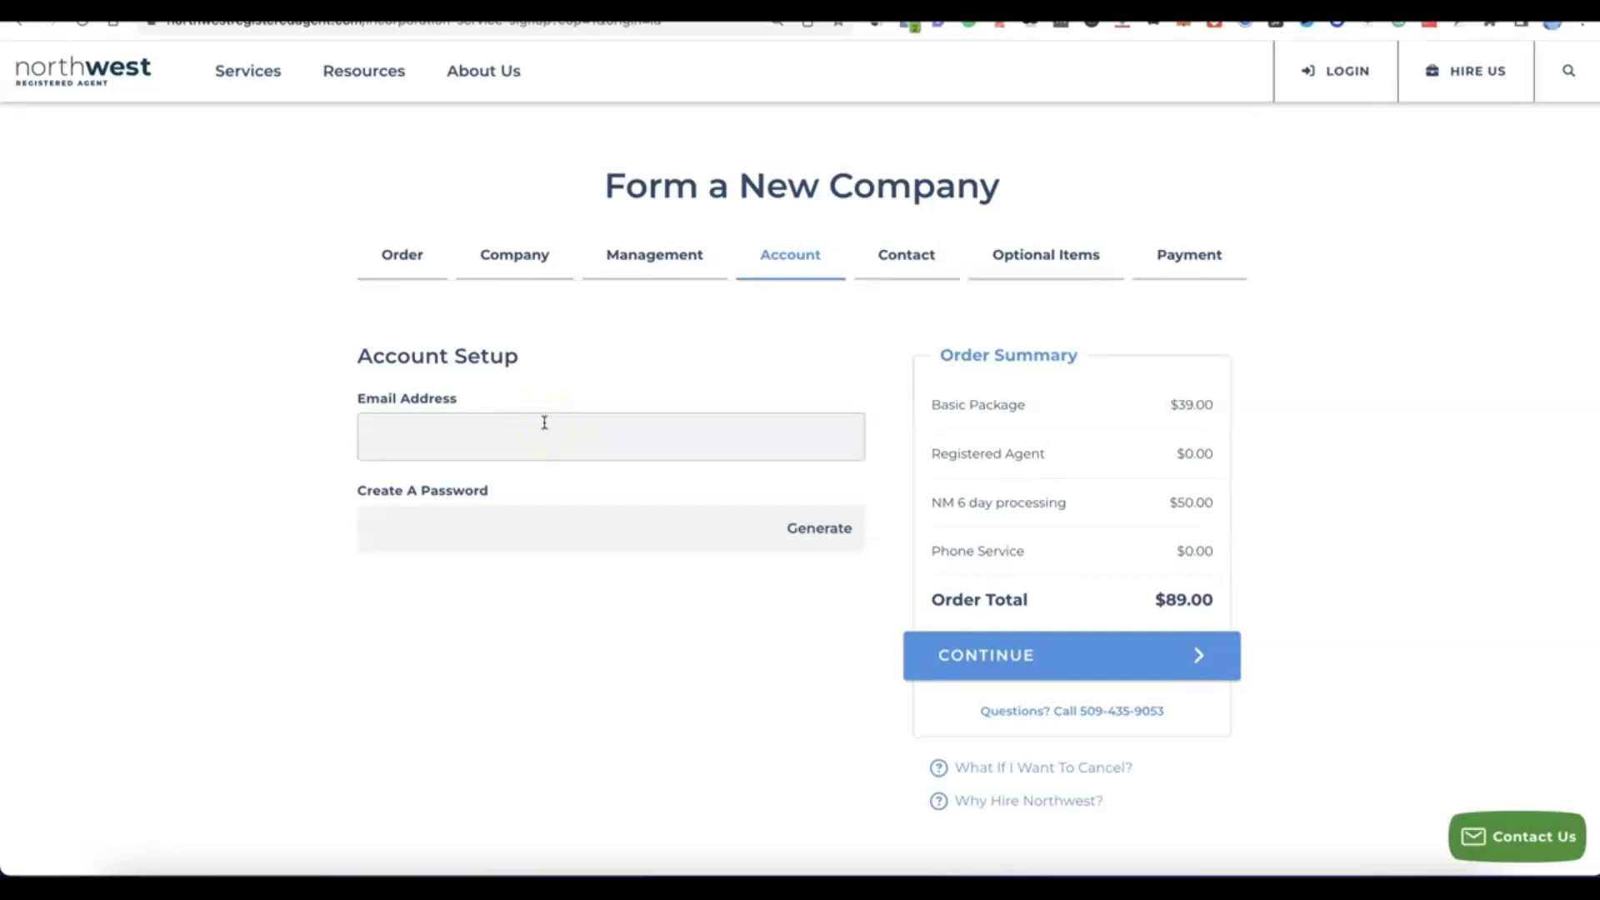
key("ctrl+v")
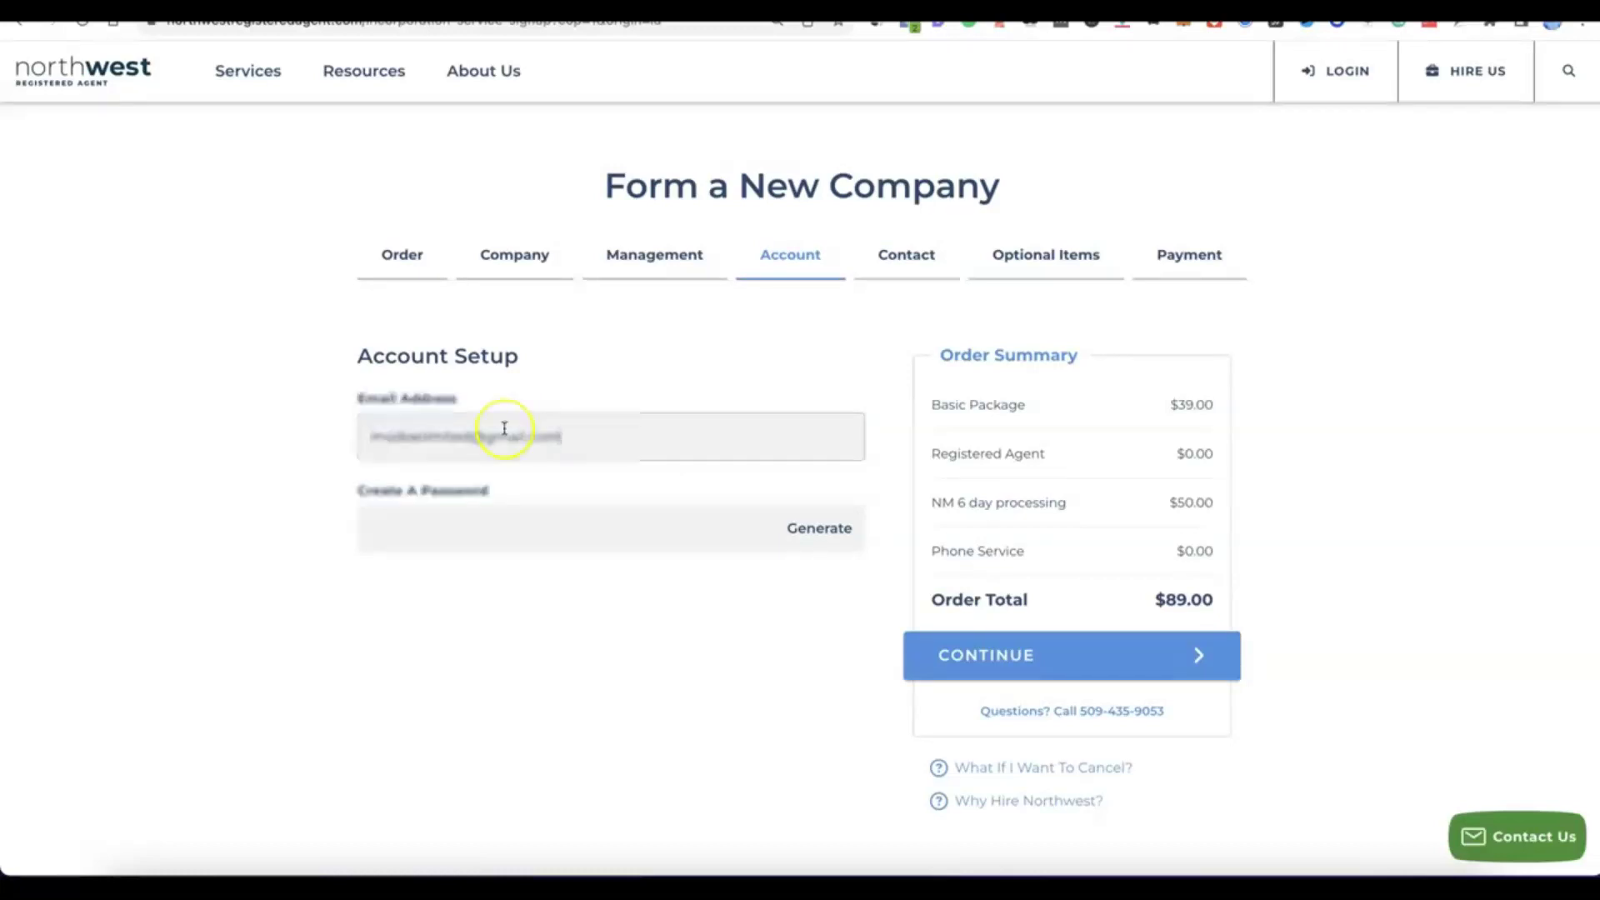
left_click(515, 526)
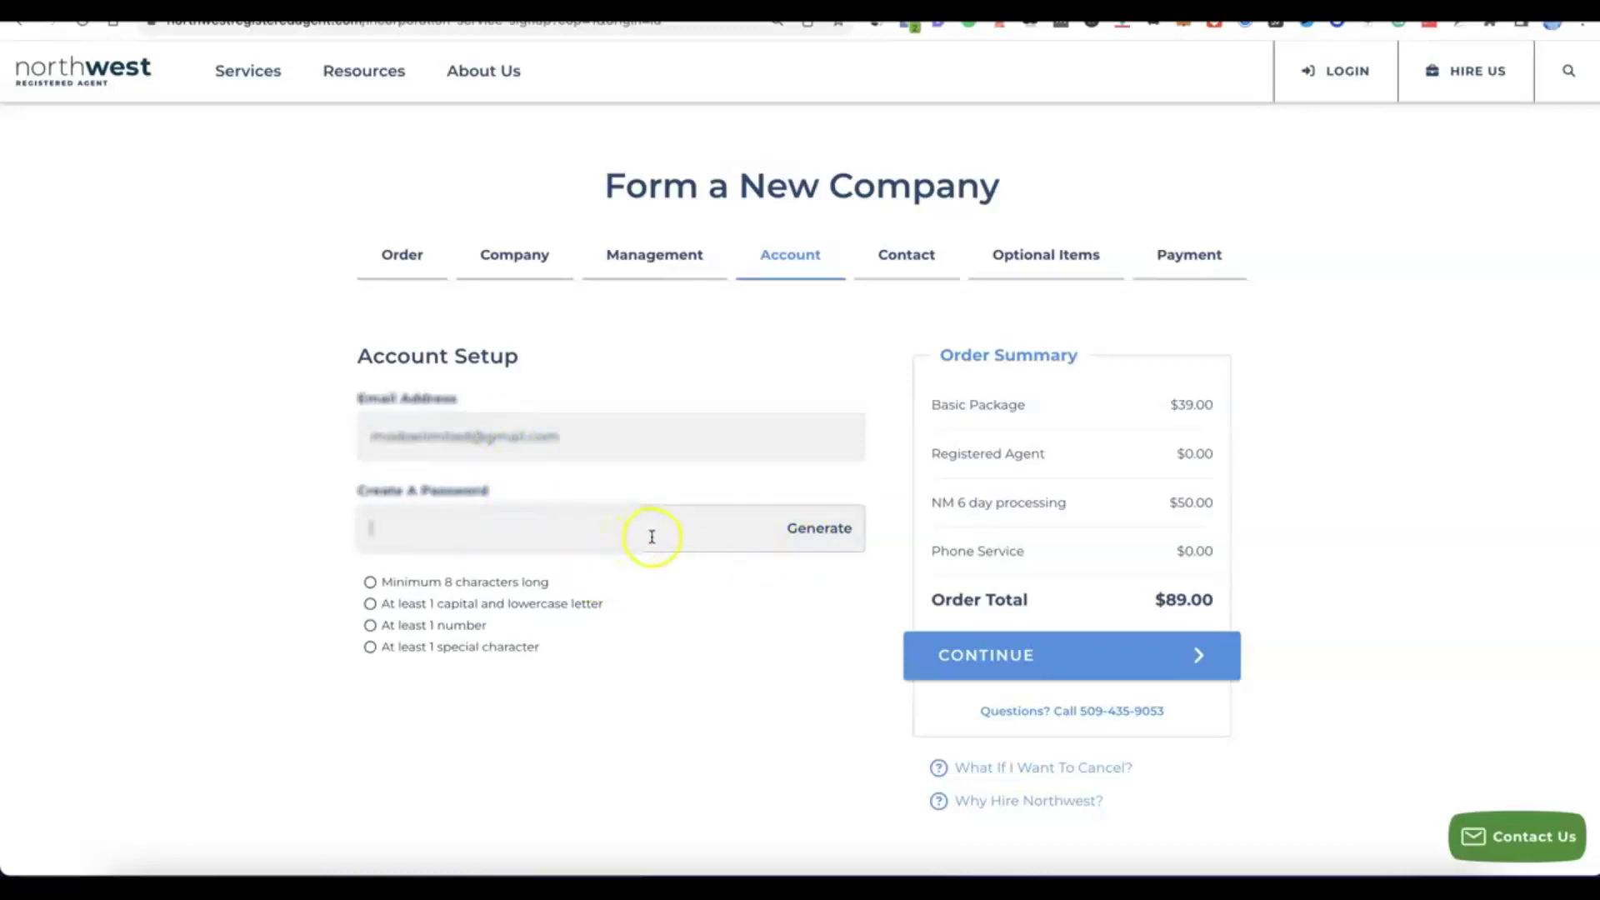
left_click(821, 530)
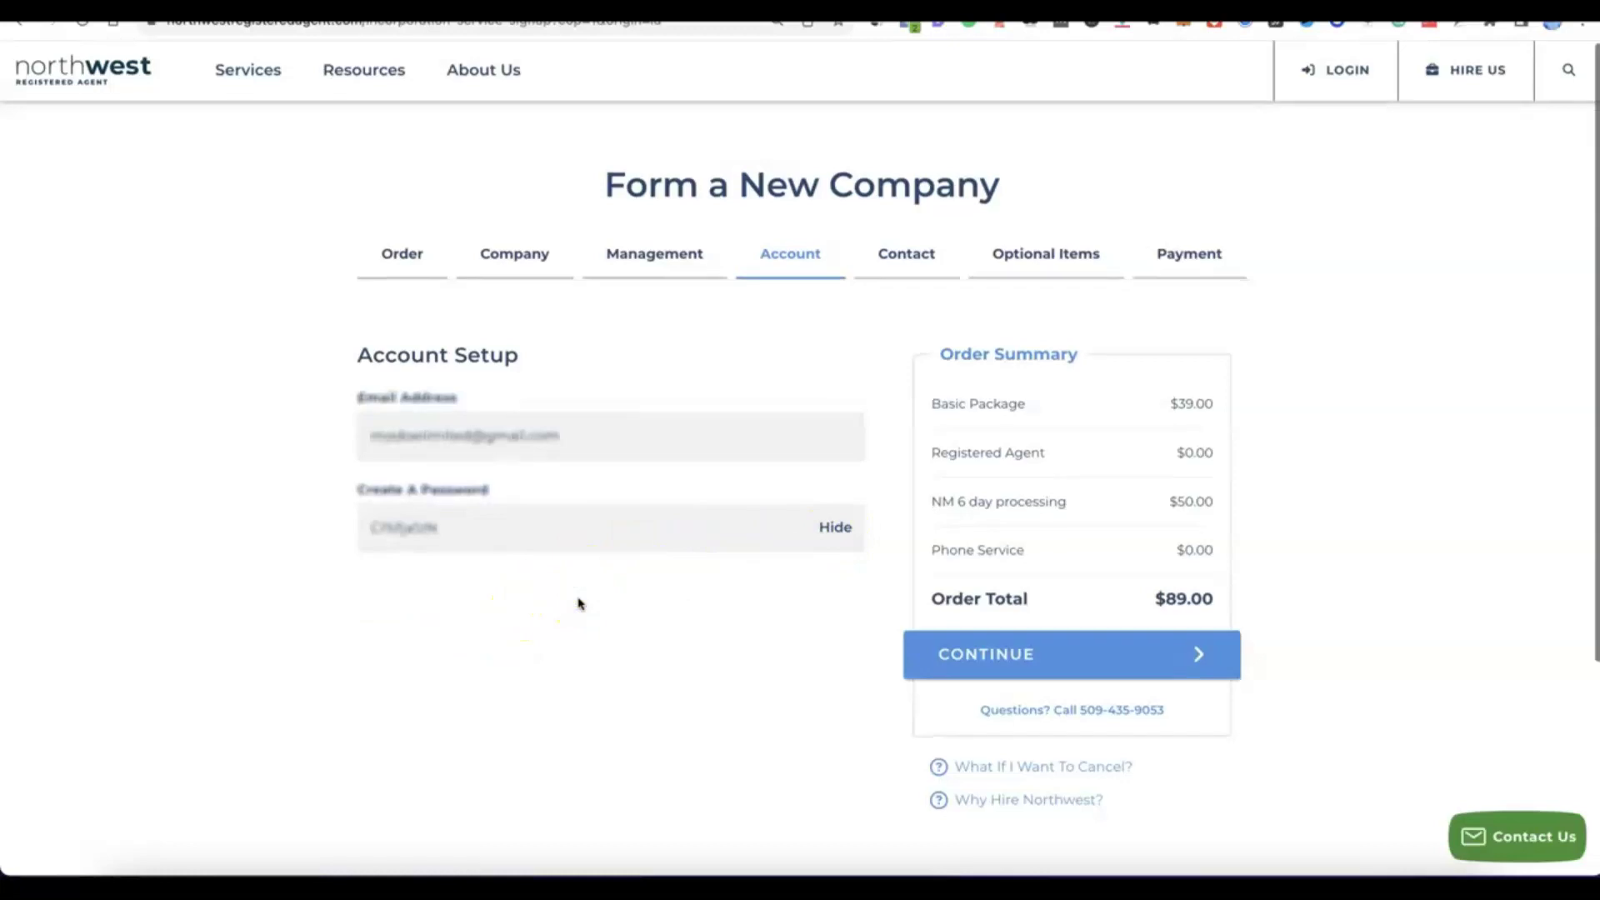
scroll(579, 600, "down", 1)
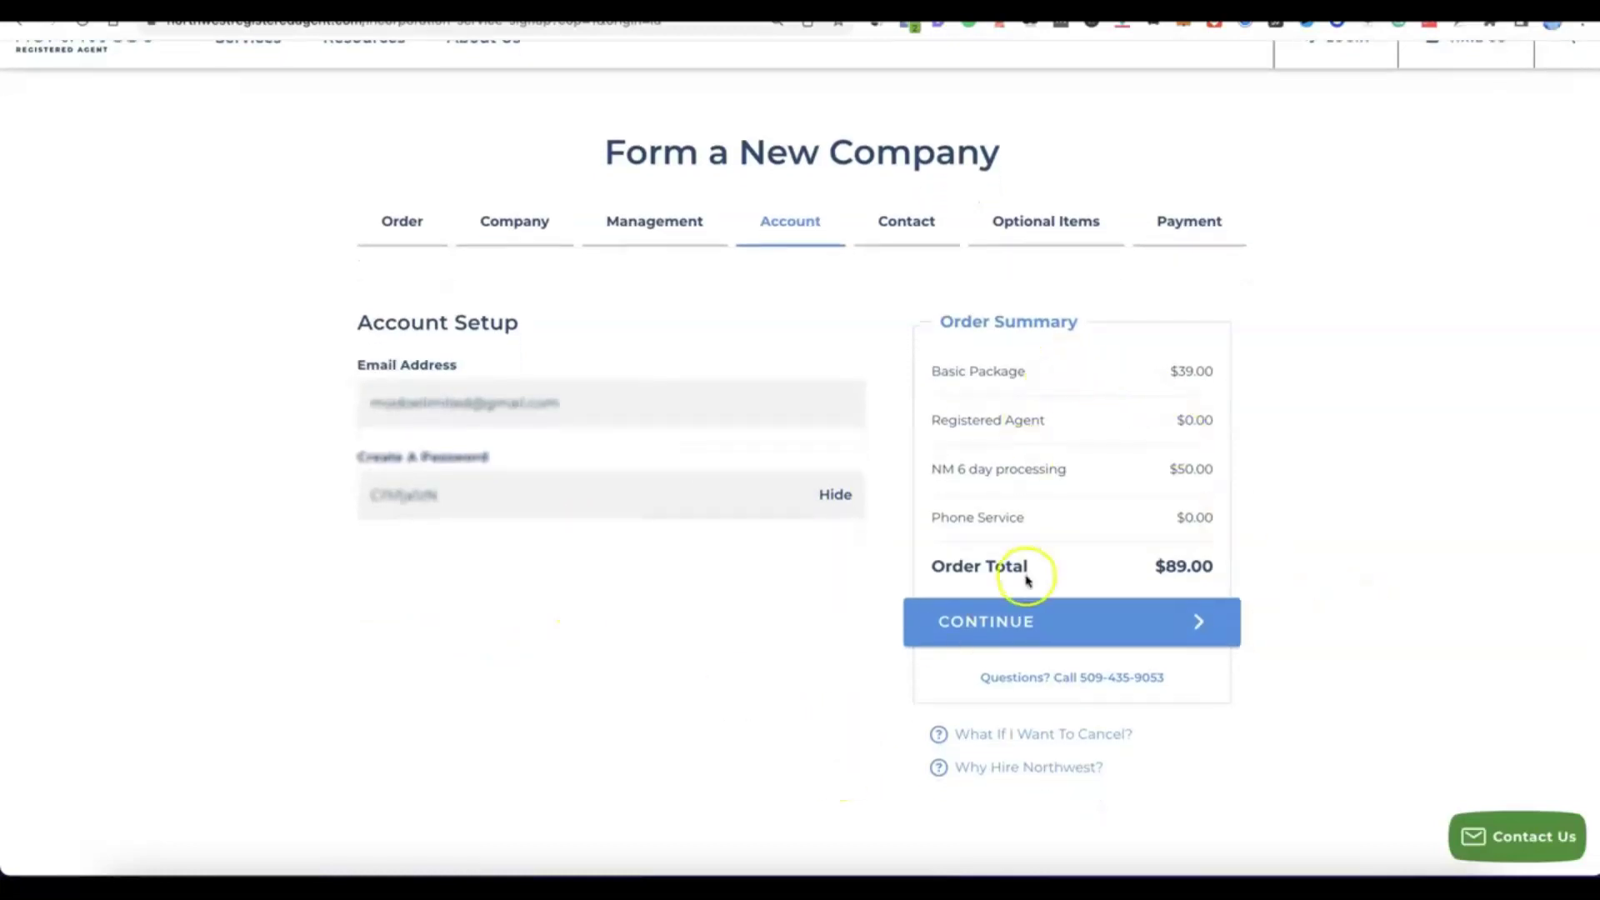
left_click(1032, 638)
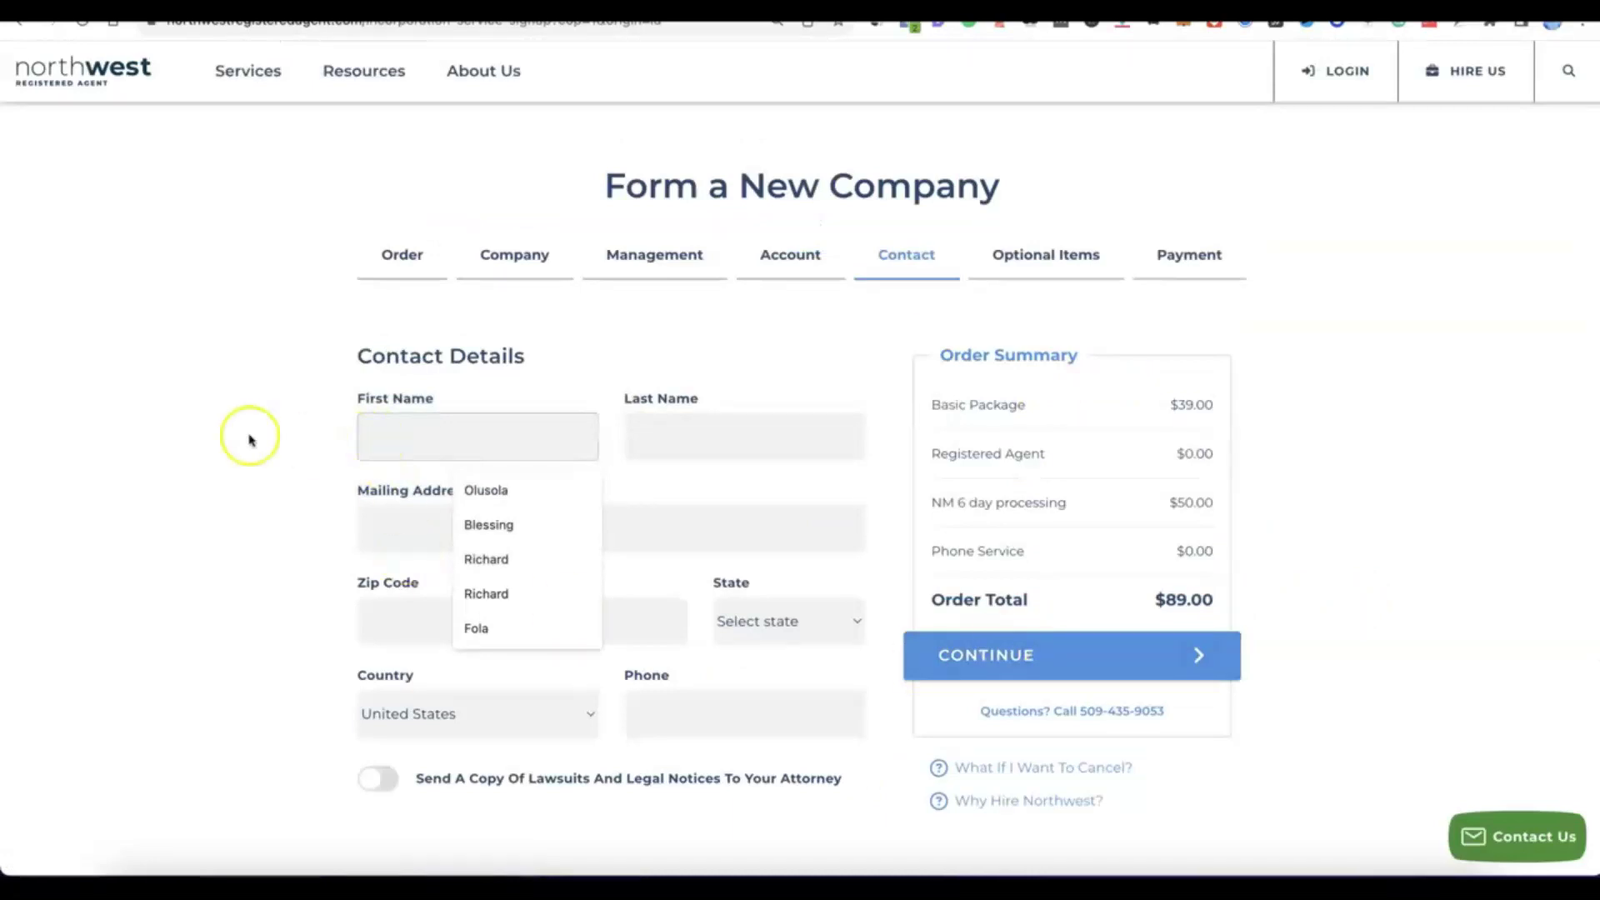
- Fill in the contact's name, mailing address, country and phone number, and proceed to the optional items
left_click(255, 388)
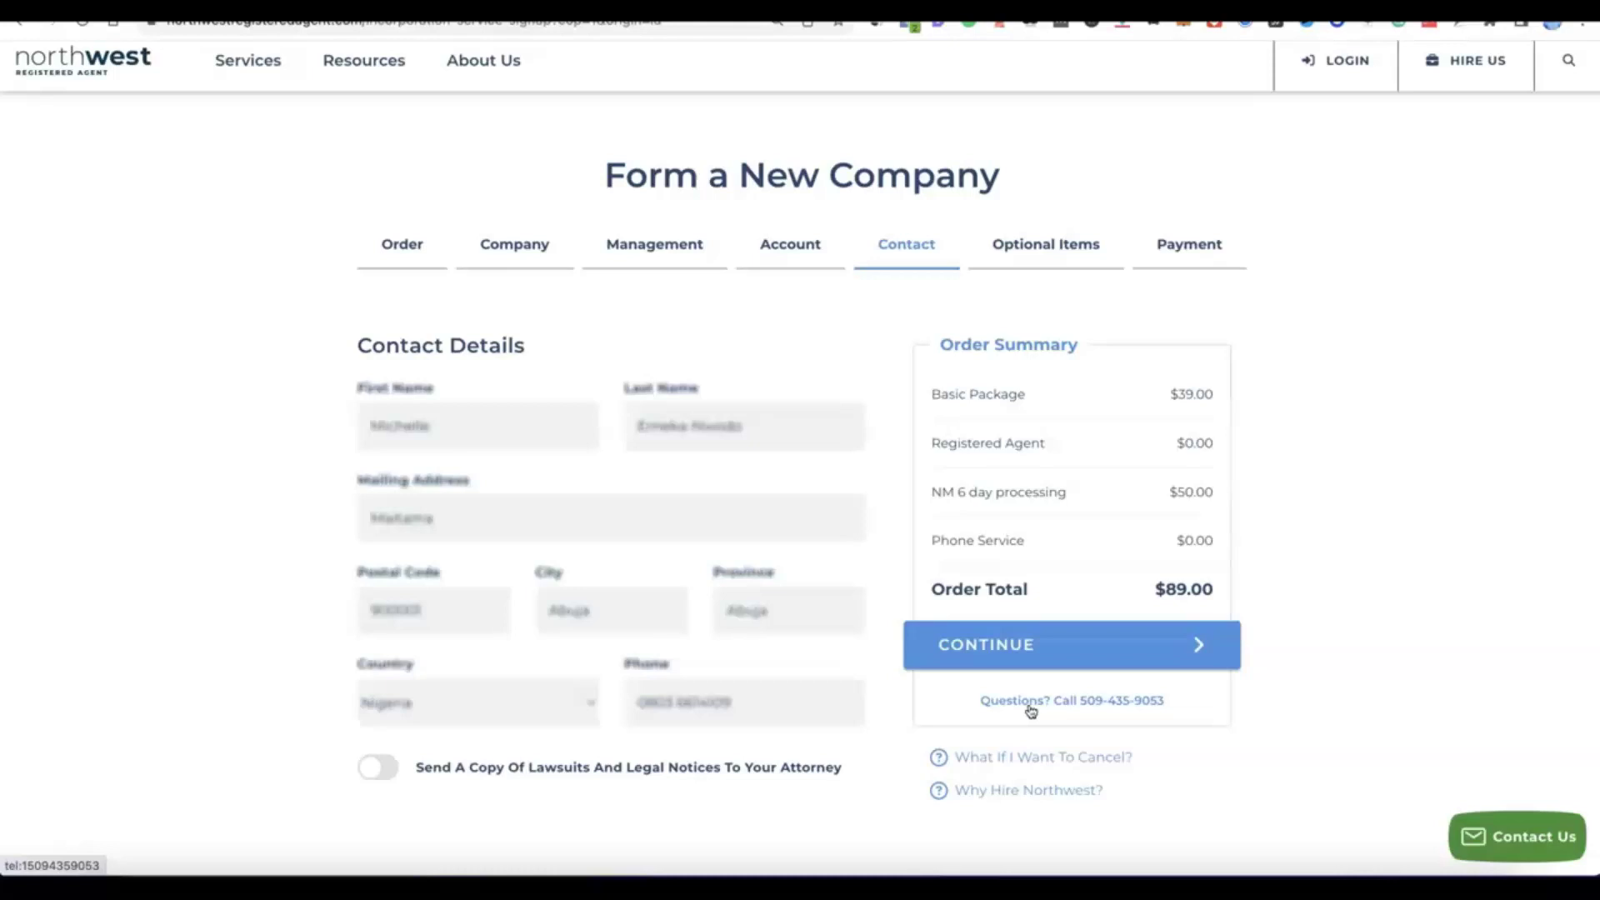
left_click(996, 658)
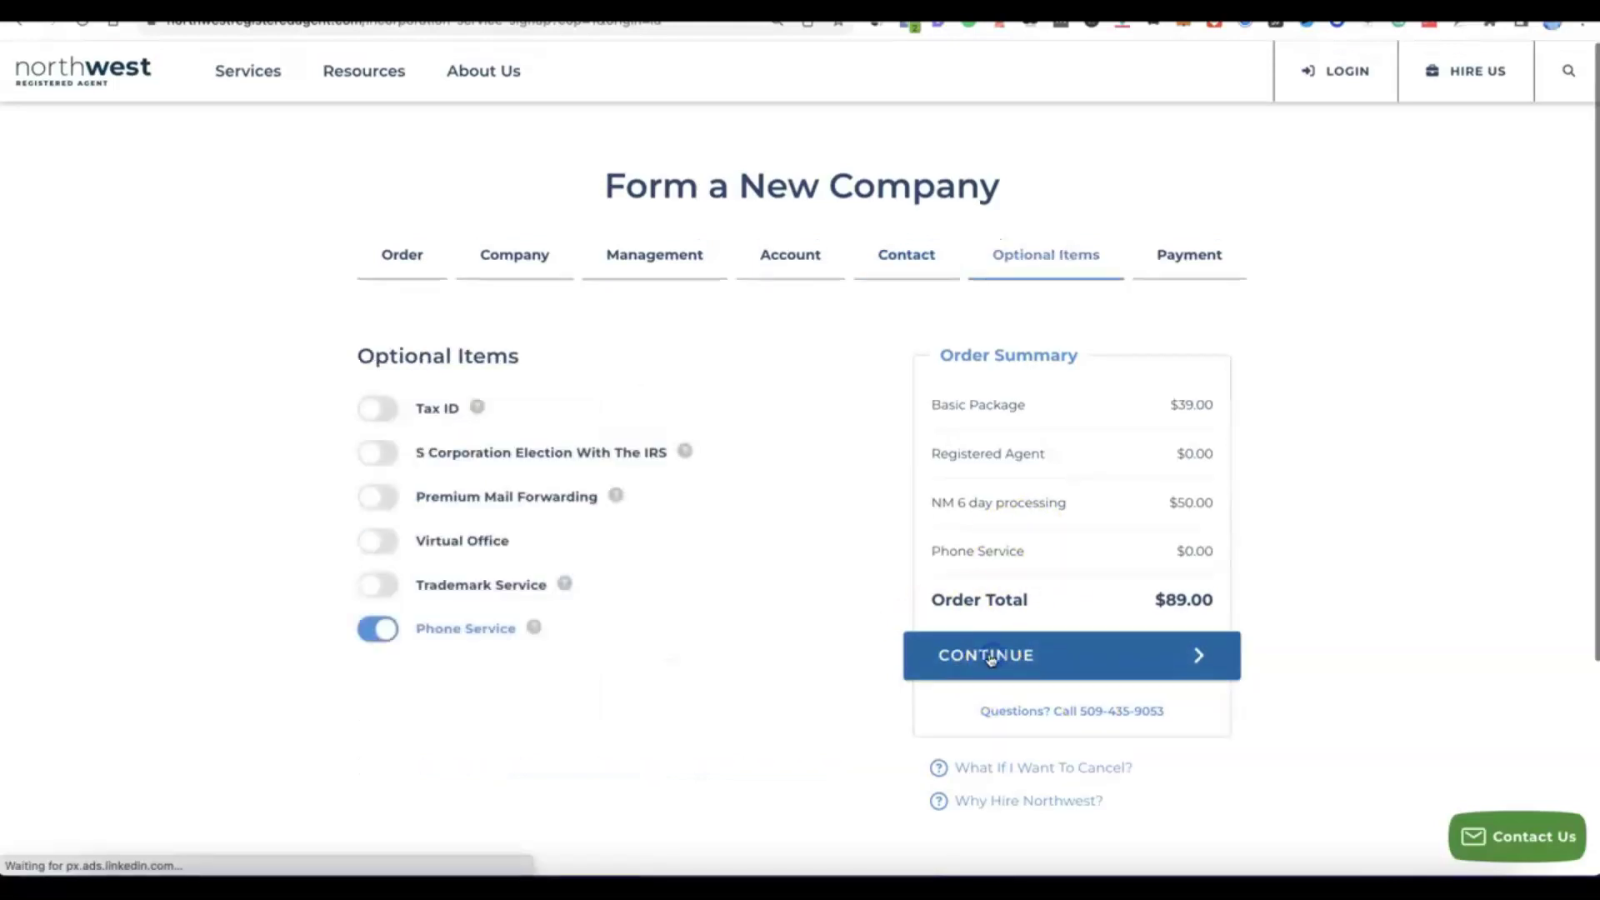
- Turn off Phone Service and turn on Tax ID among the optional items
left_click(594, 629)
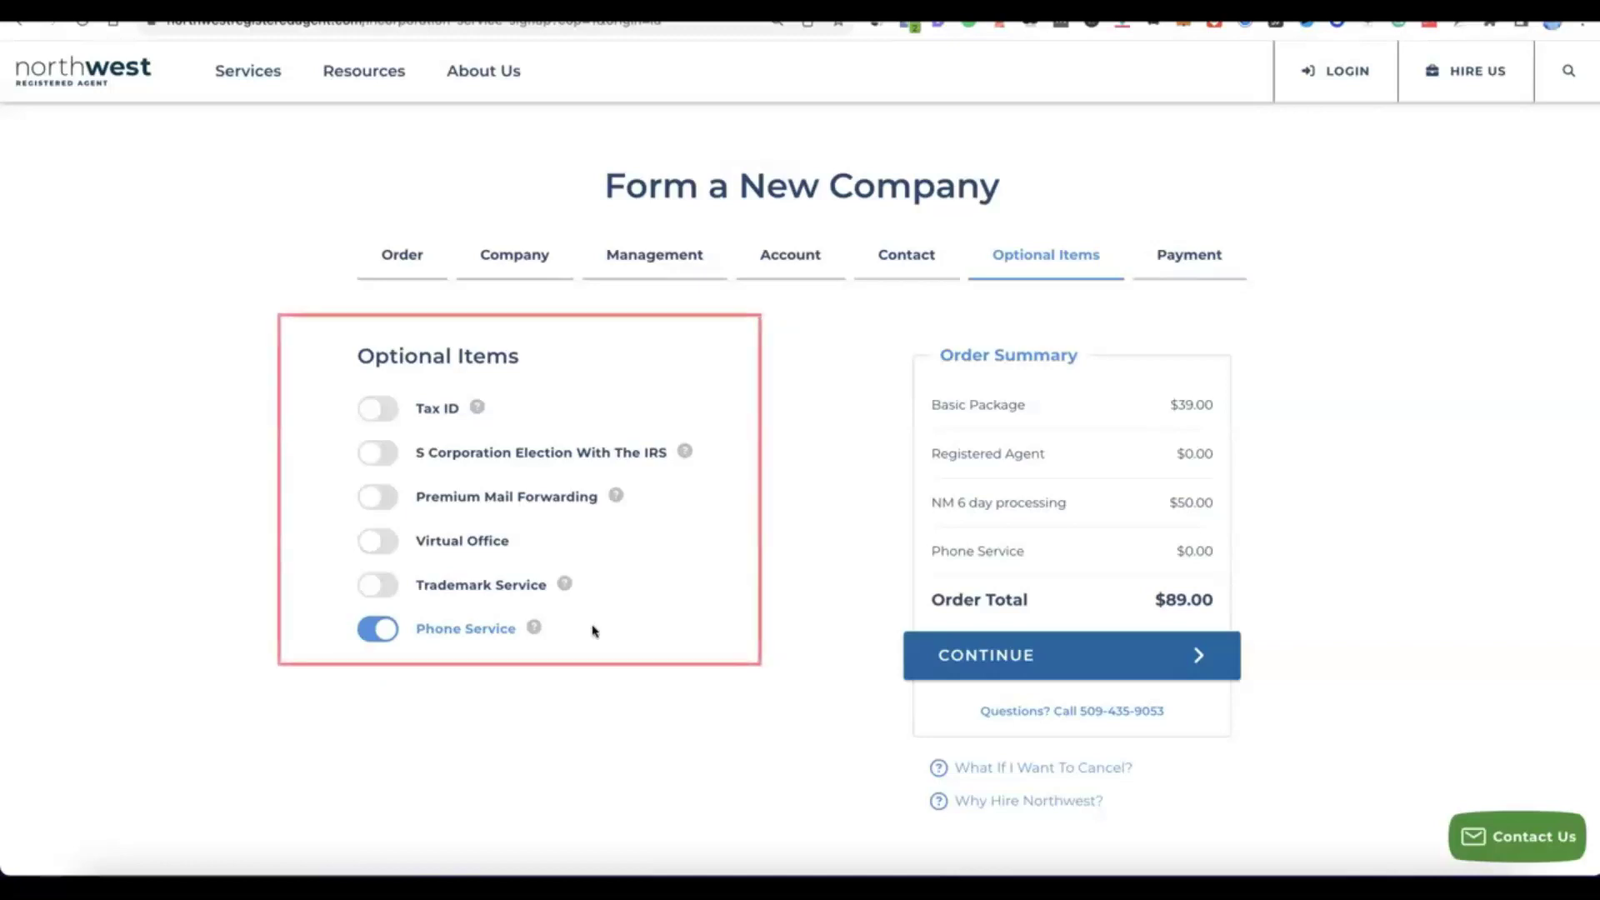
left_click(588, 335)
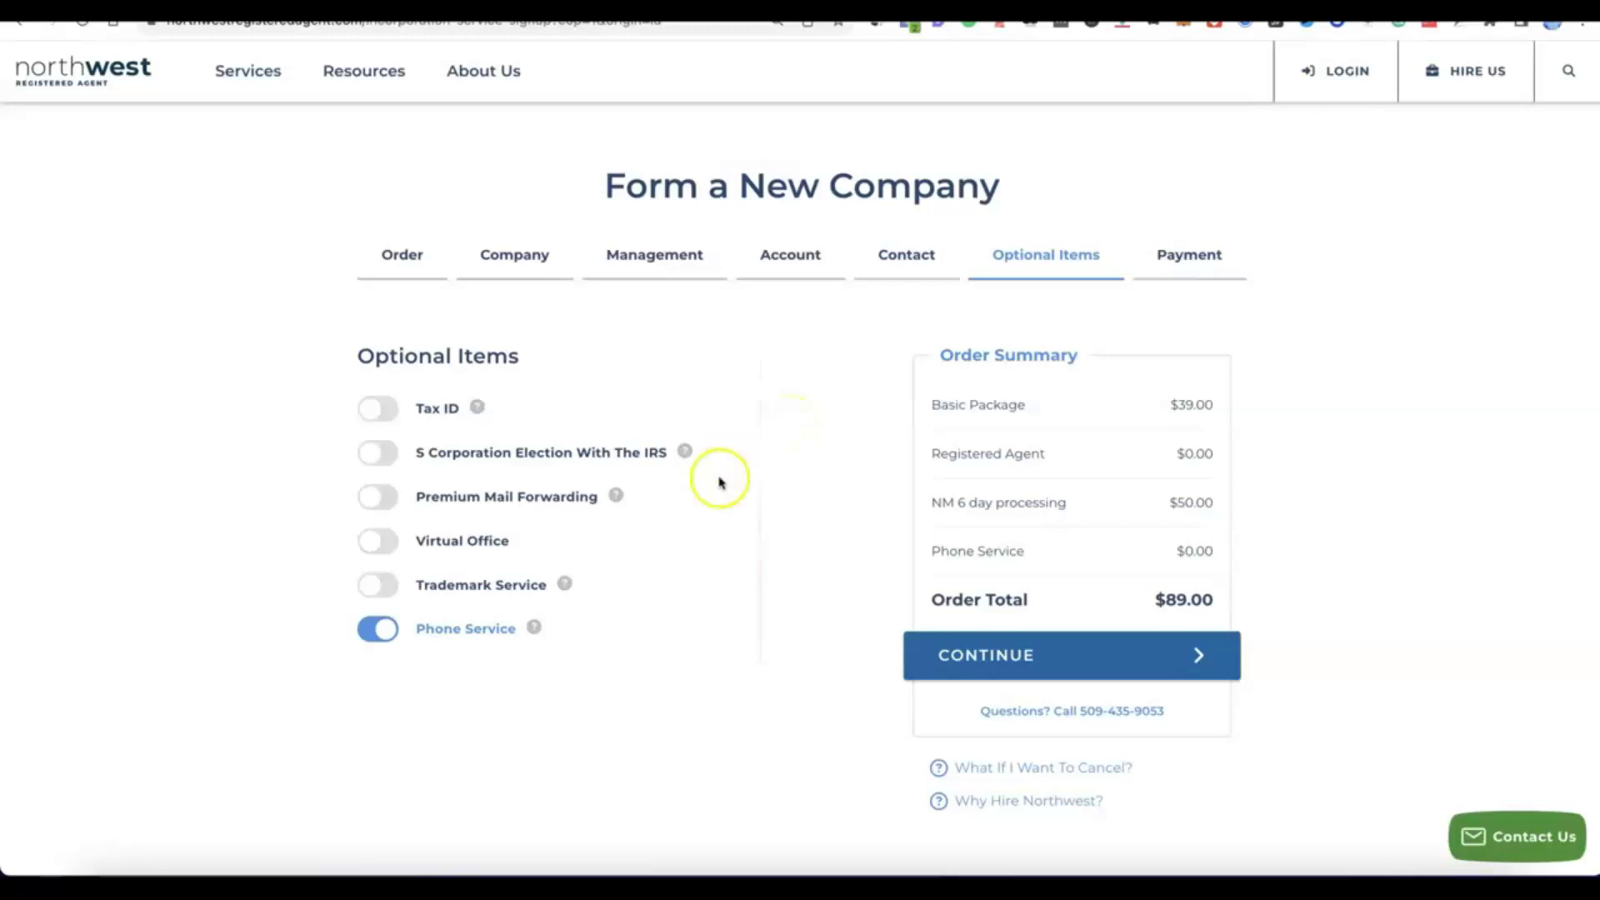
left_click(386, 634)
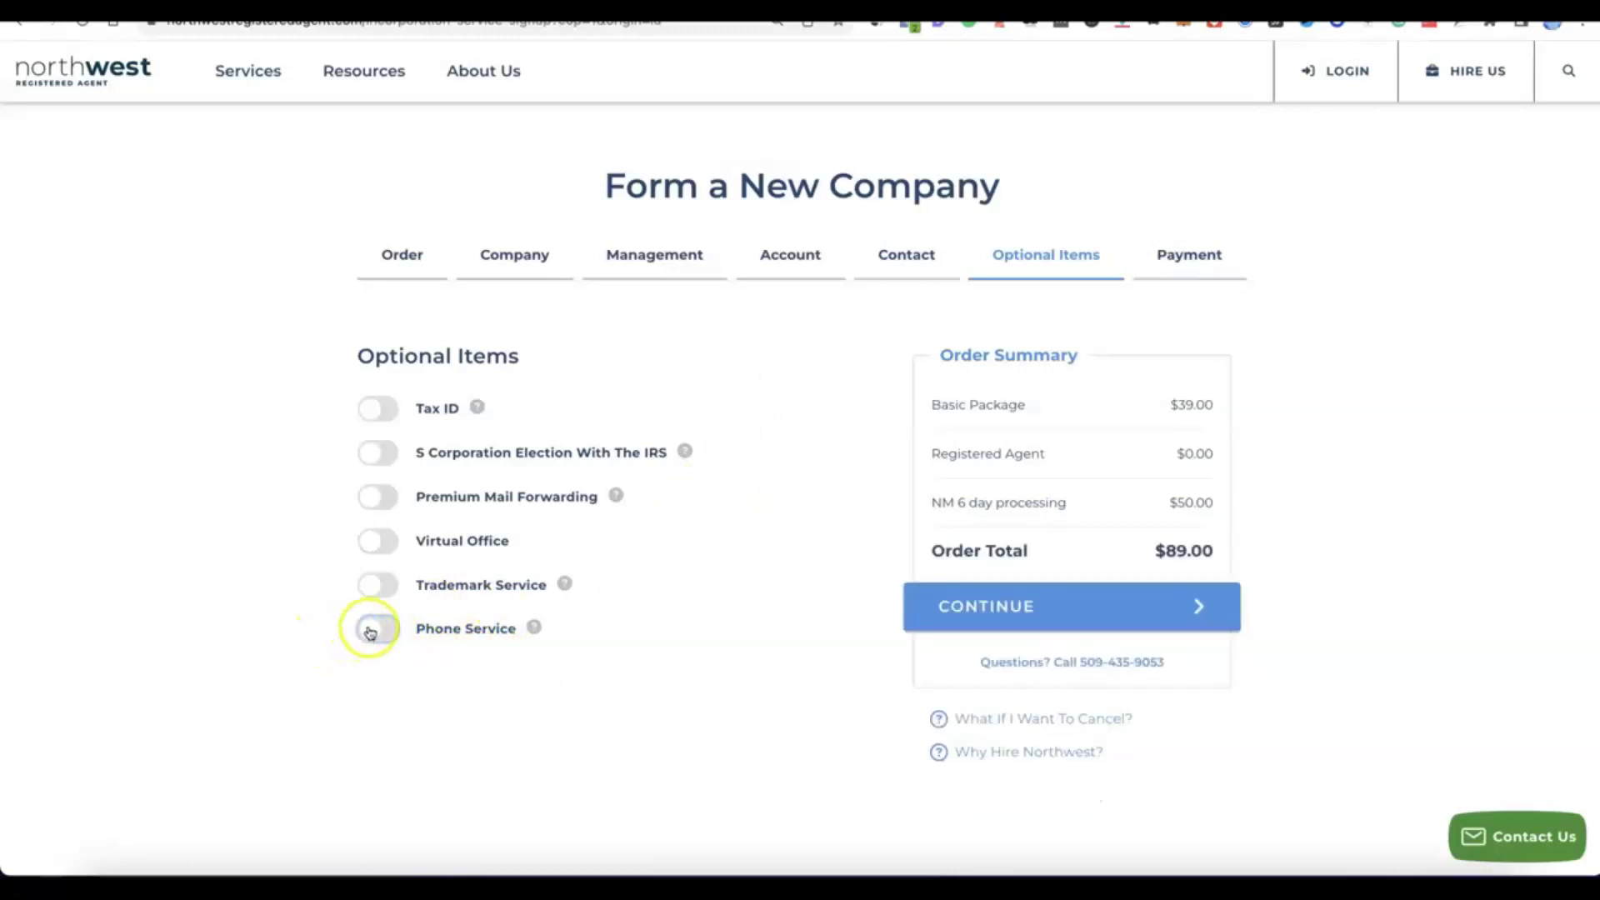
left_click(371, 631)
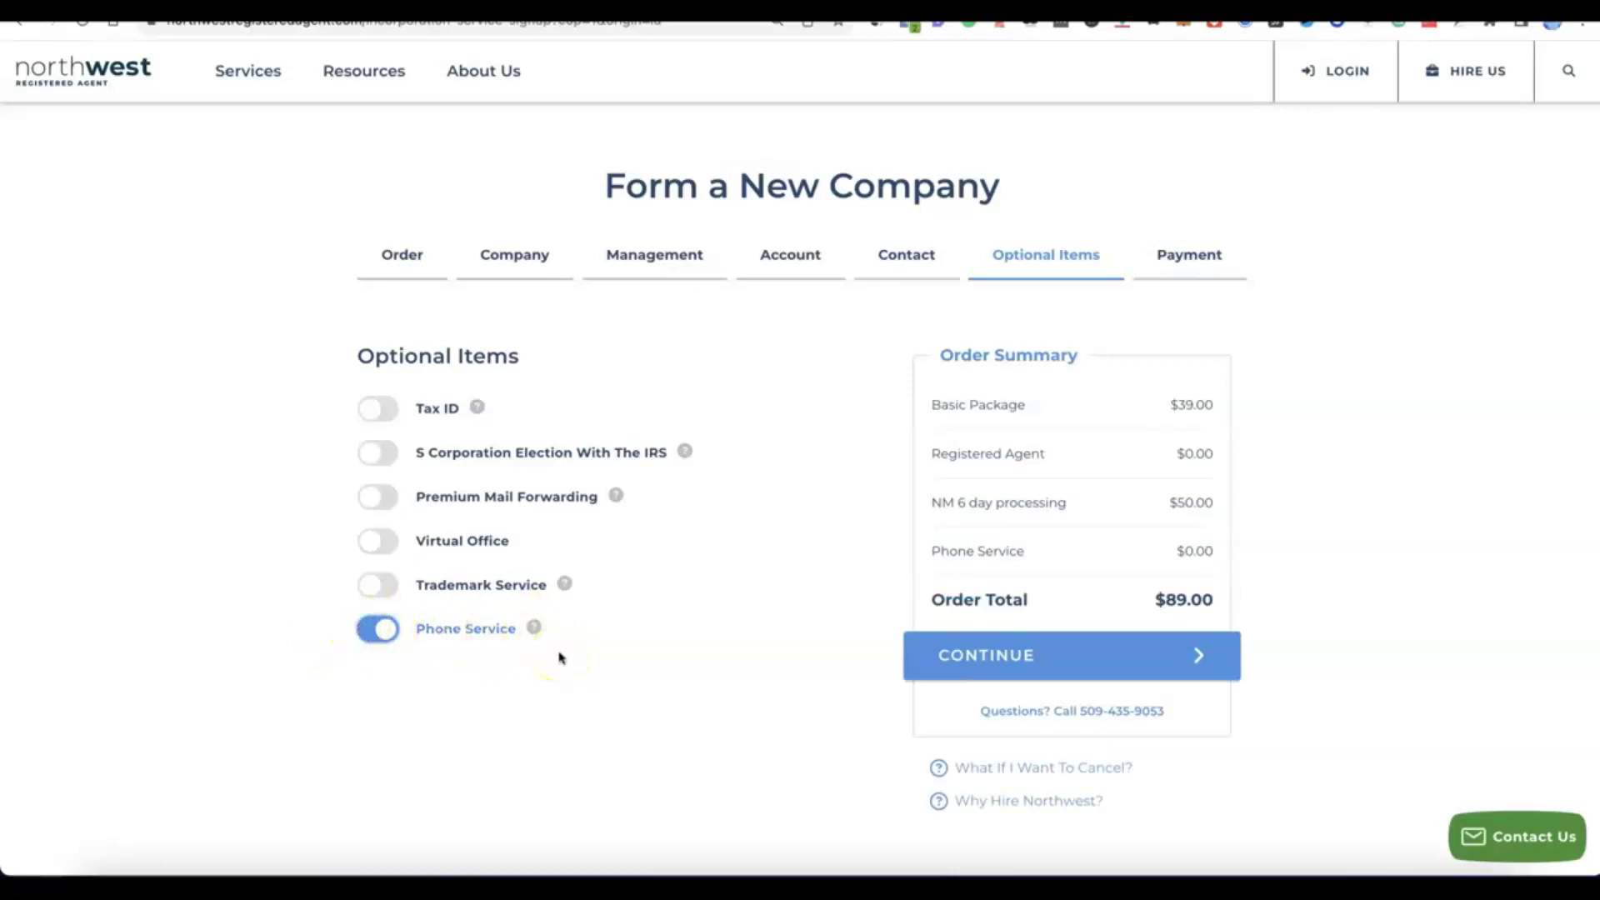
left_click(383, 632)
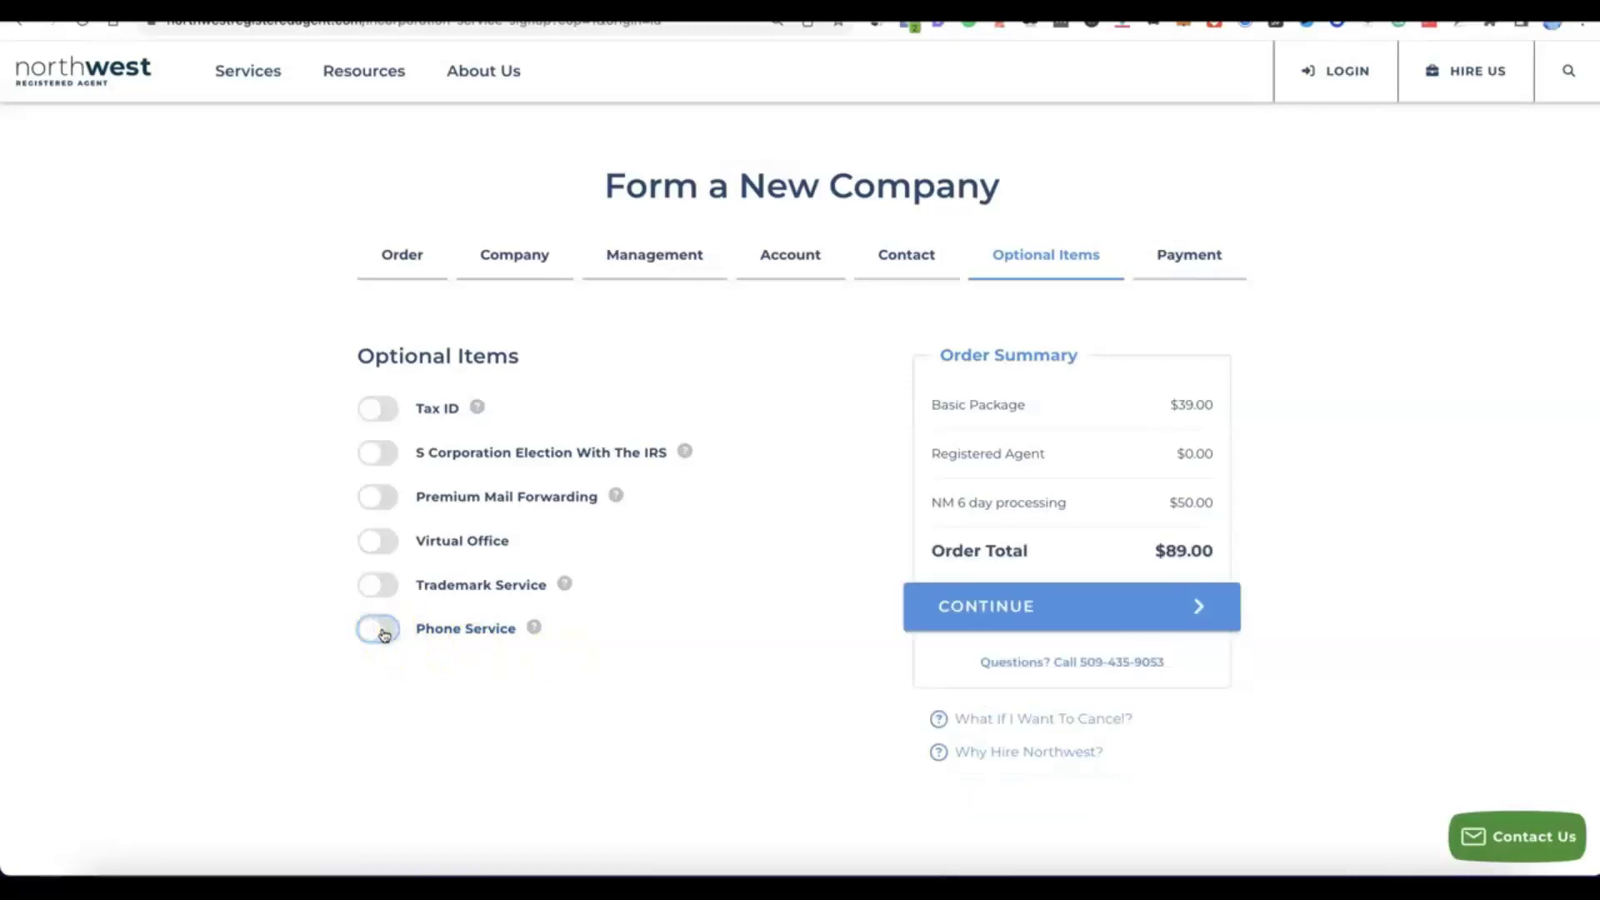
left_click(369, 408)
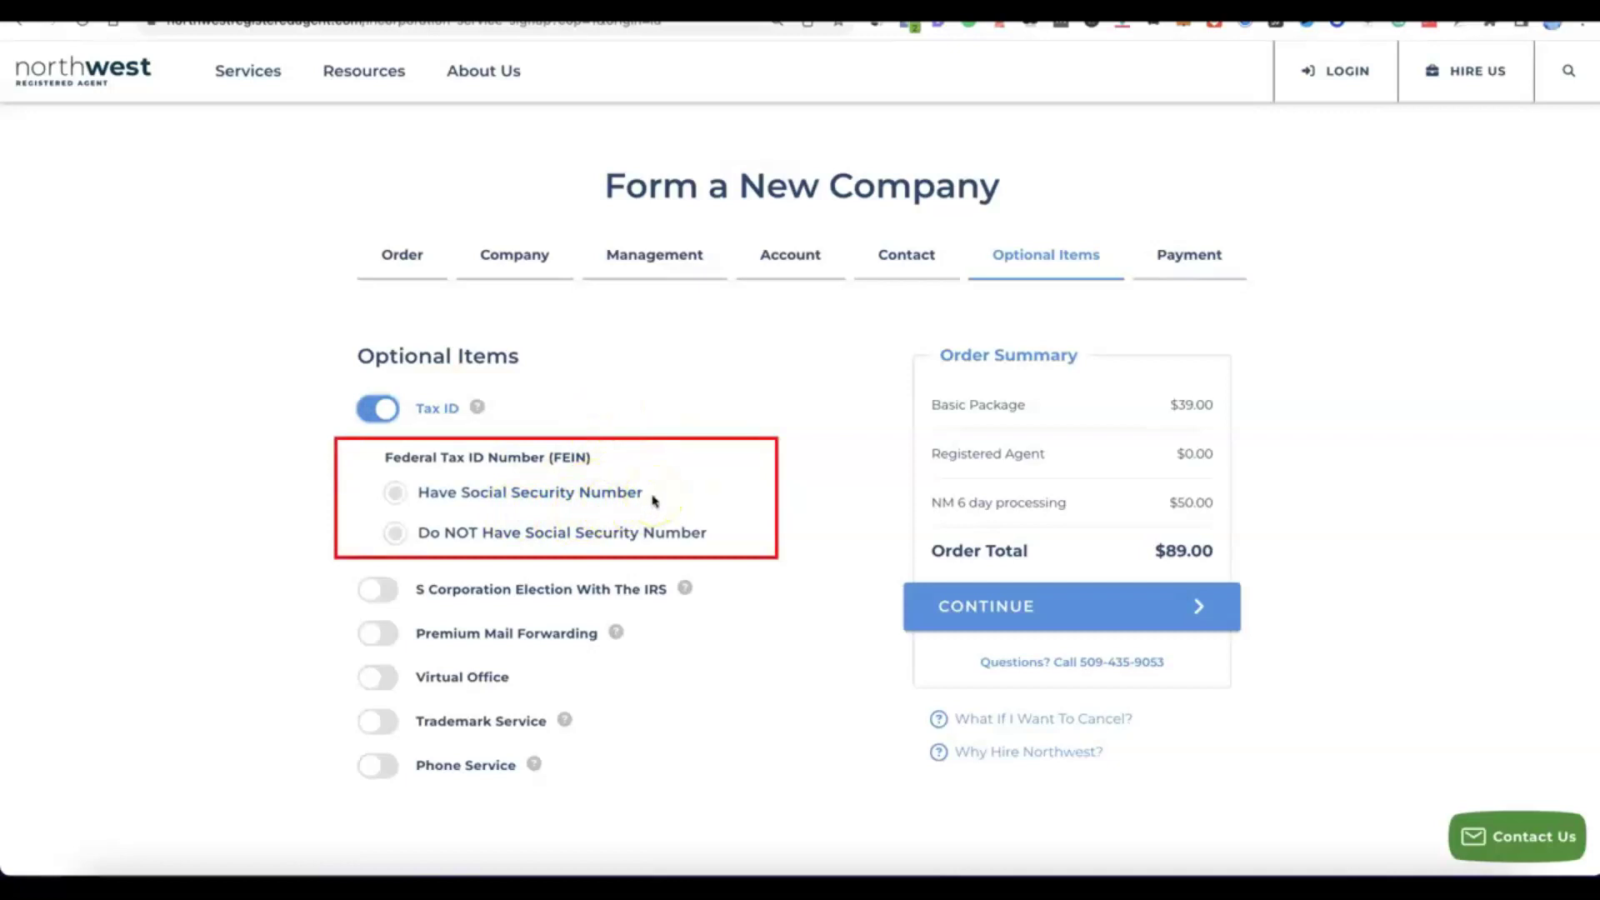
- Choose Do NOT Have Social Security Number for the Federal Tax ID and proceed to payment
left_click(398, 493)
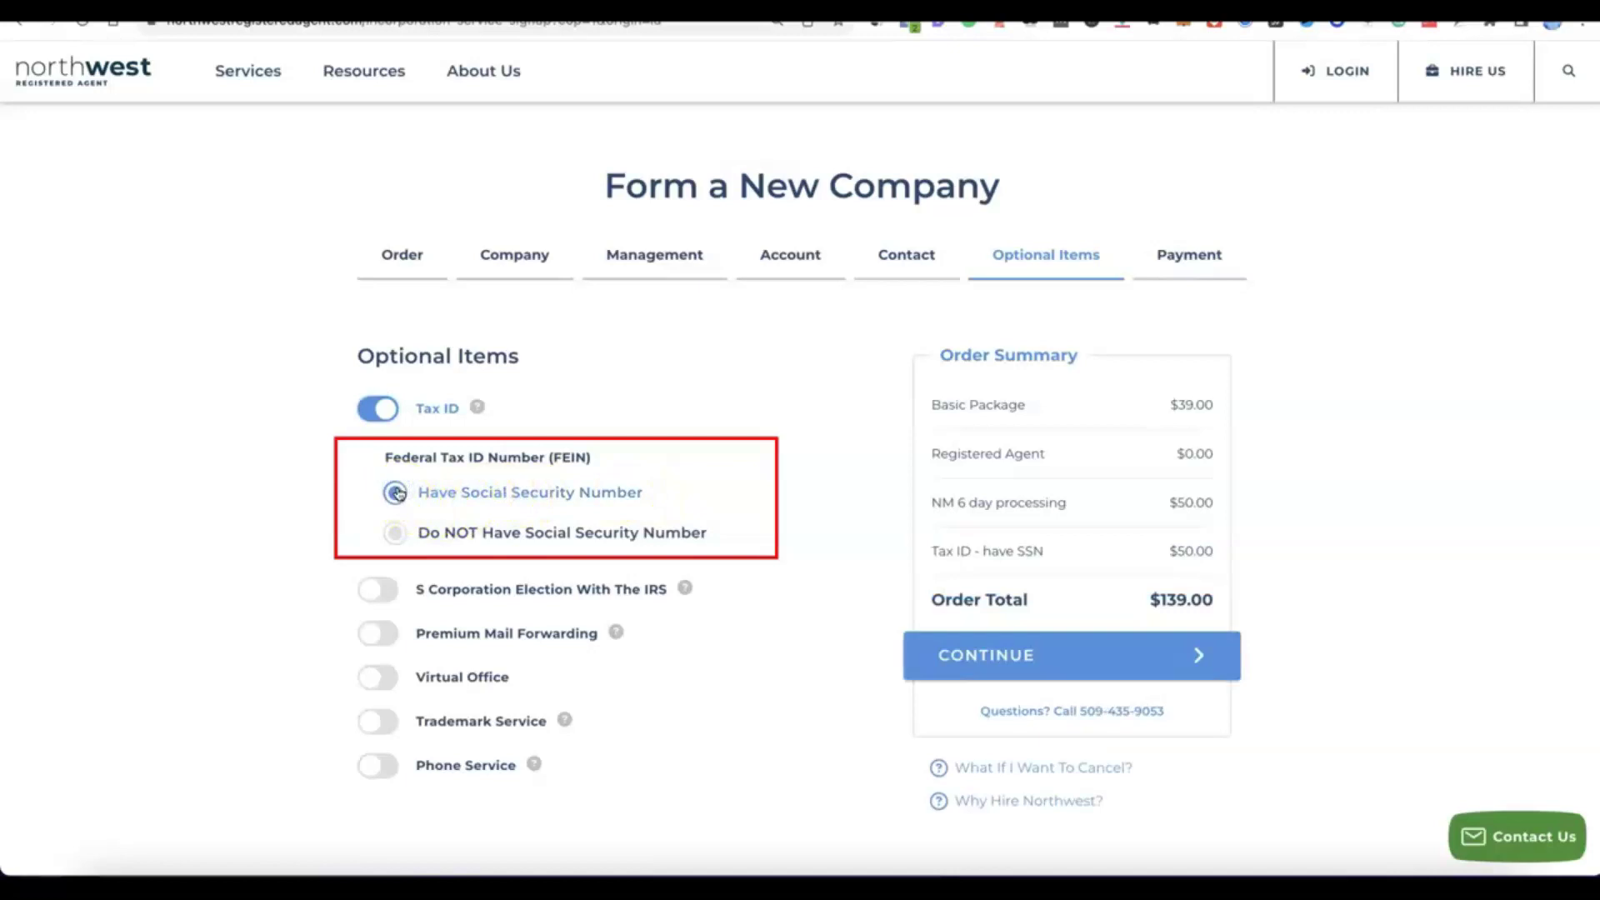
left_click(388, 534)
left_click(537, 543)
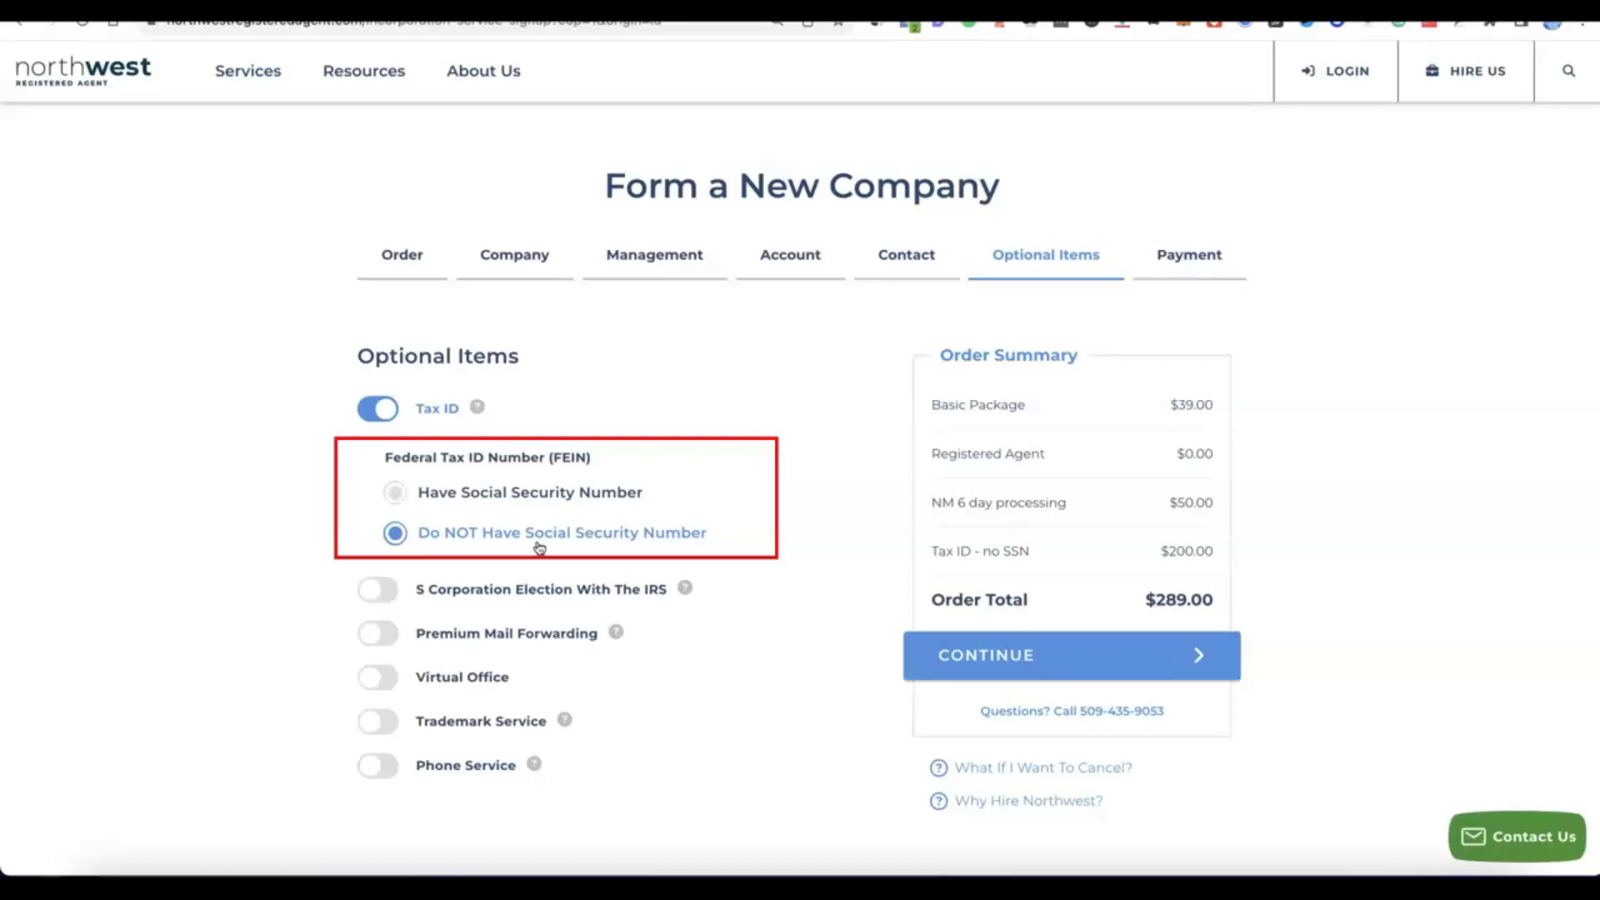
left_click(547, 542)
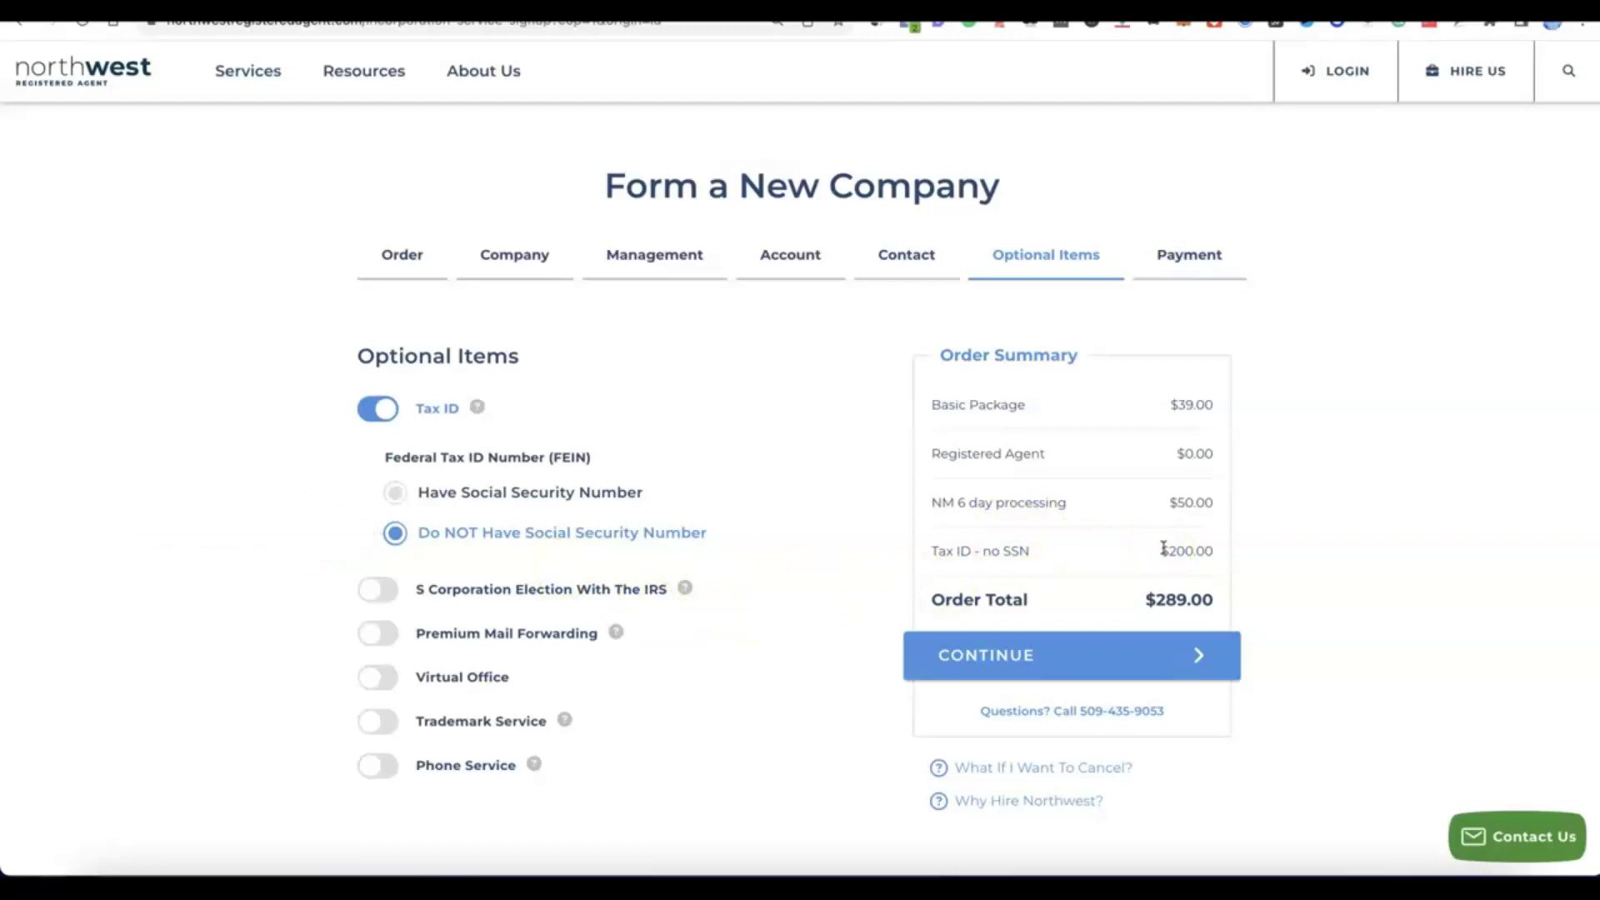
left_click(463, 450)
scroll(729, 527, "down", 2)
scroll(729, 527, "up", 1)
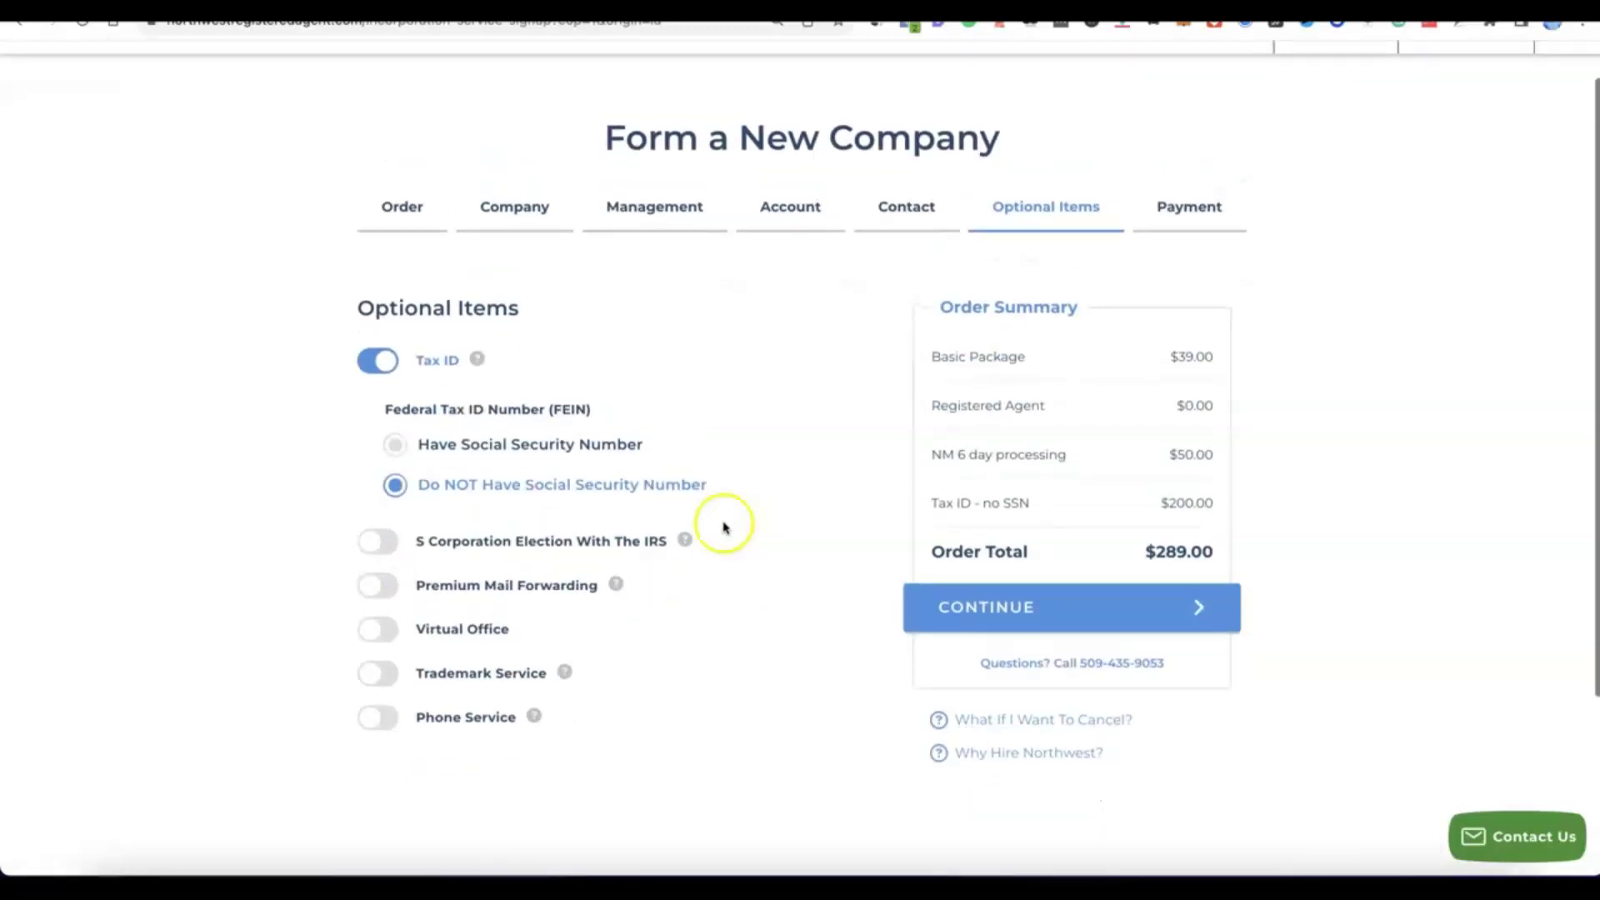
left_click(1011, 607)
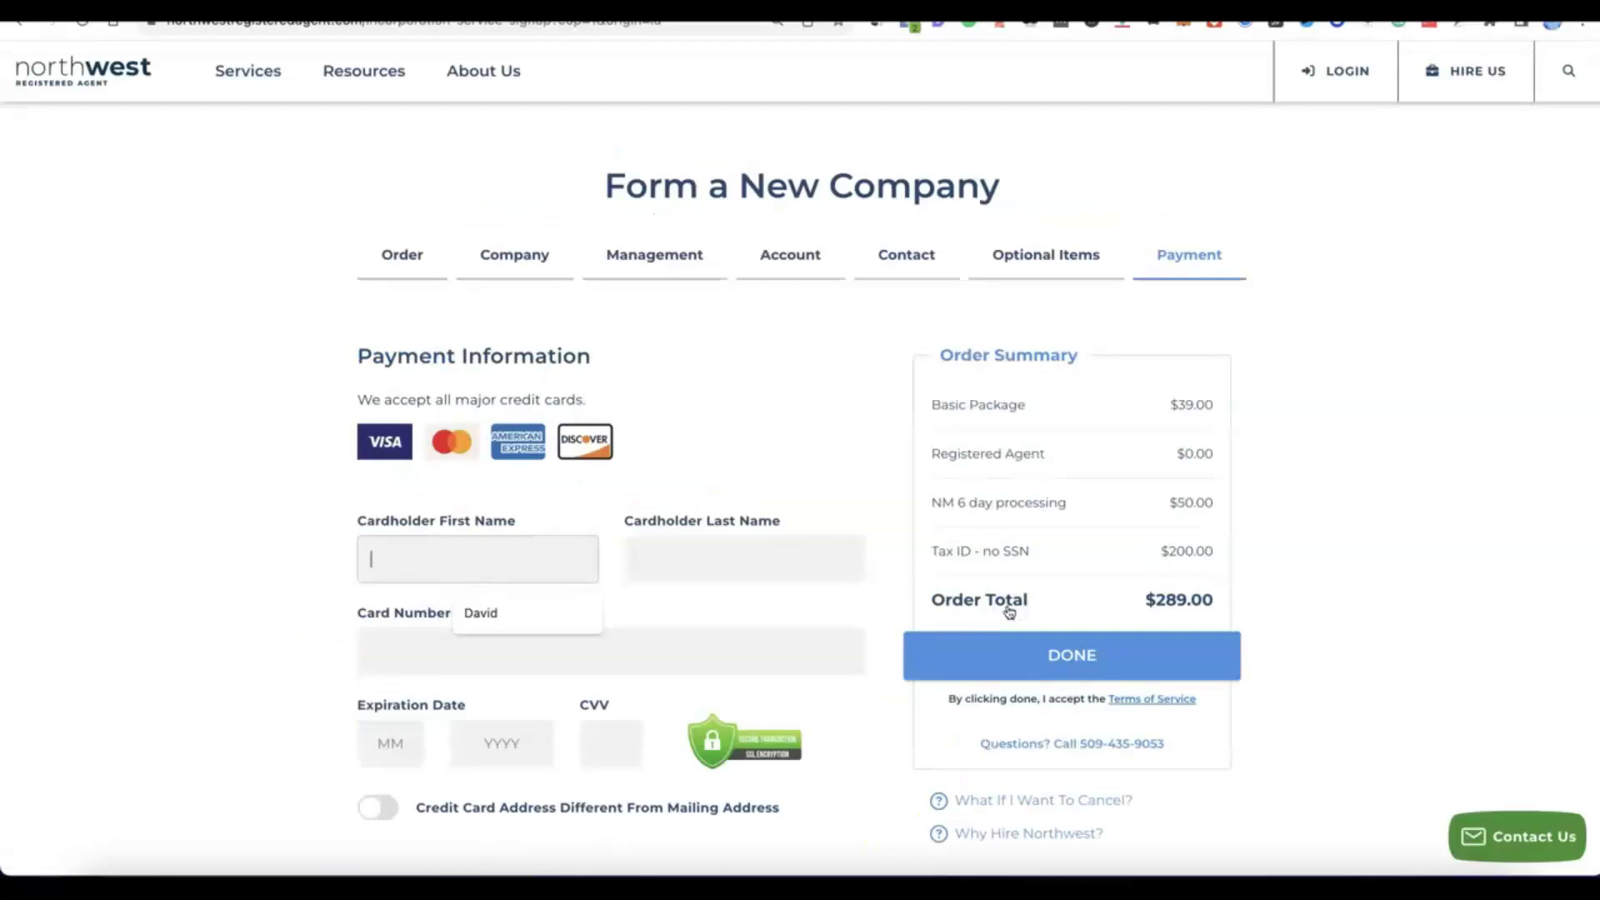
- Fill in the cardholder name, card number, expiration date and CVV, and place the company formation order
scroll(1009, 608, "down", 2)
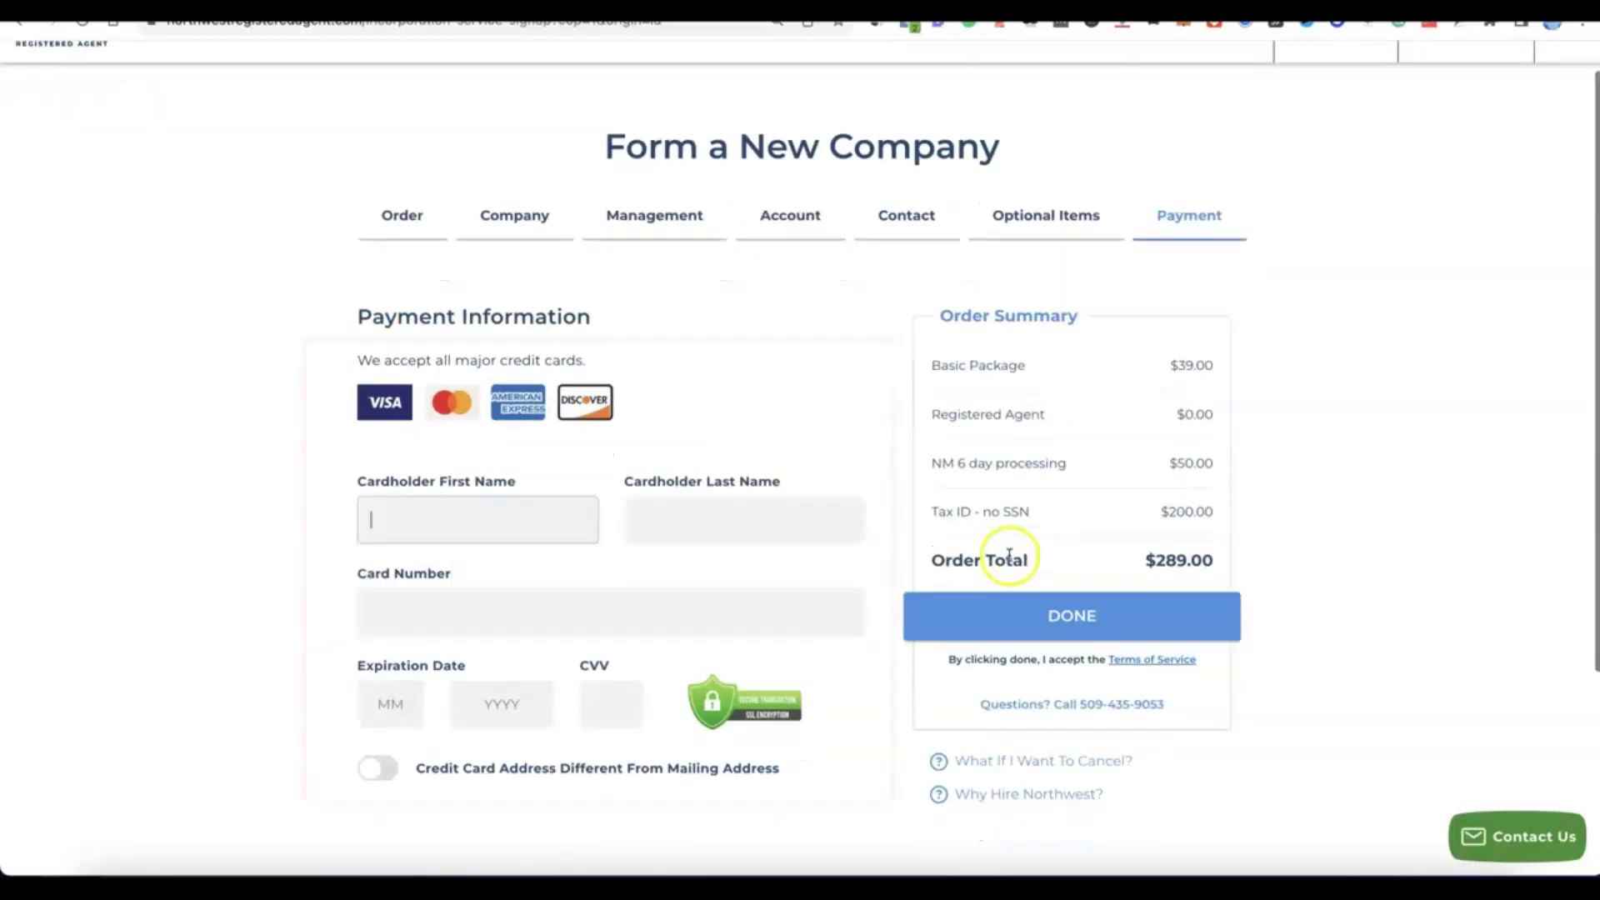
left_click(437, 430)
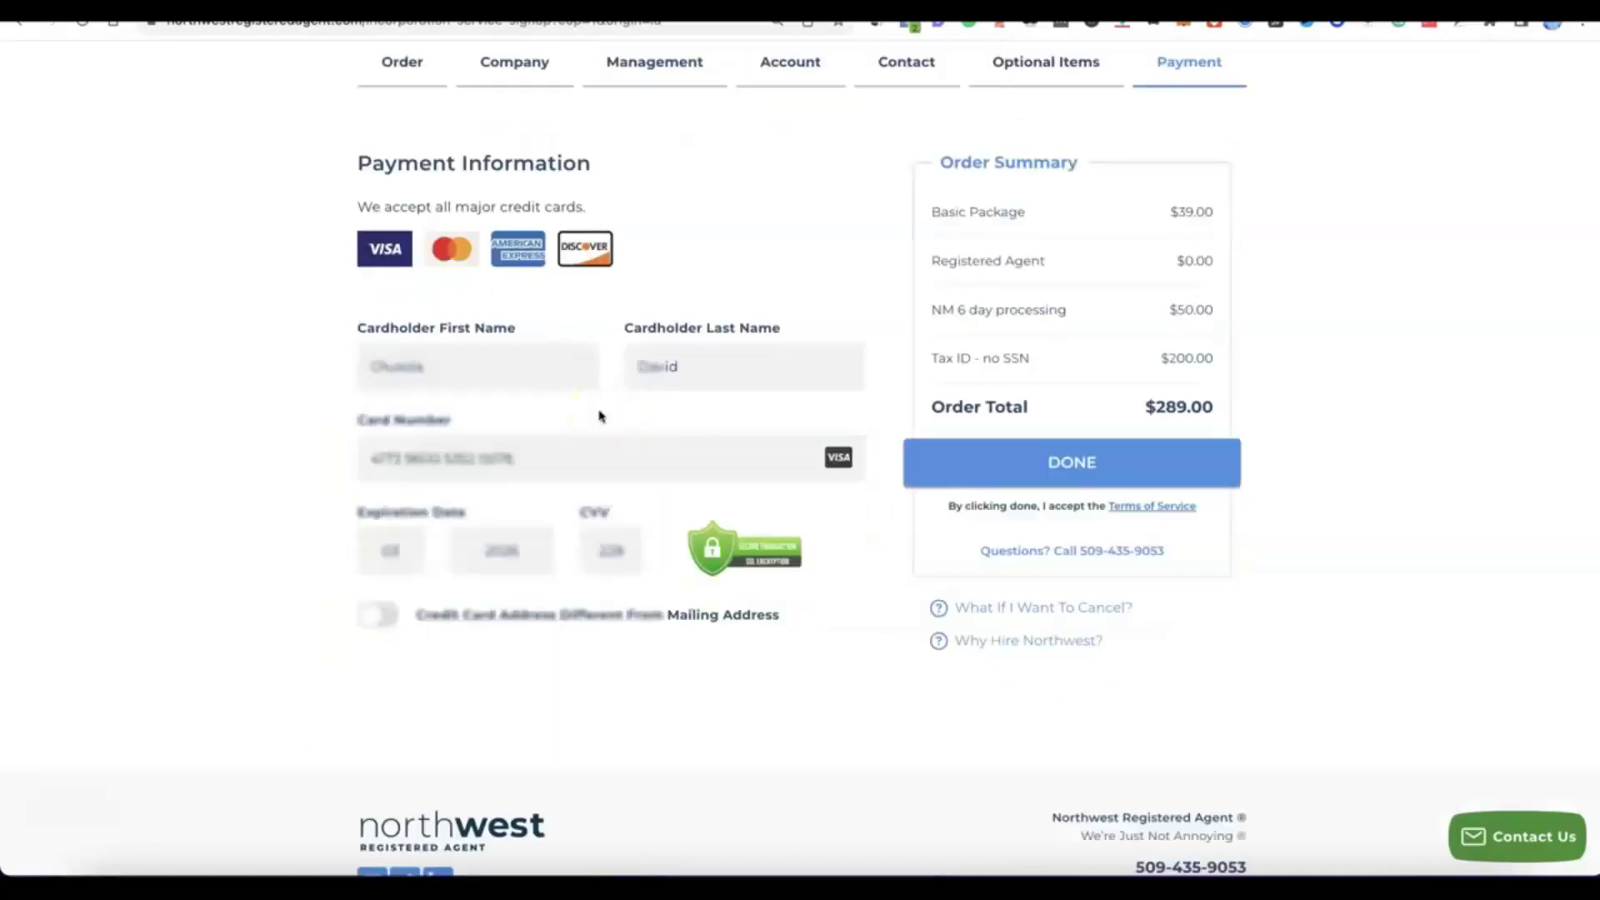
left_click(1017, 468)
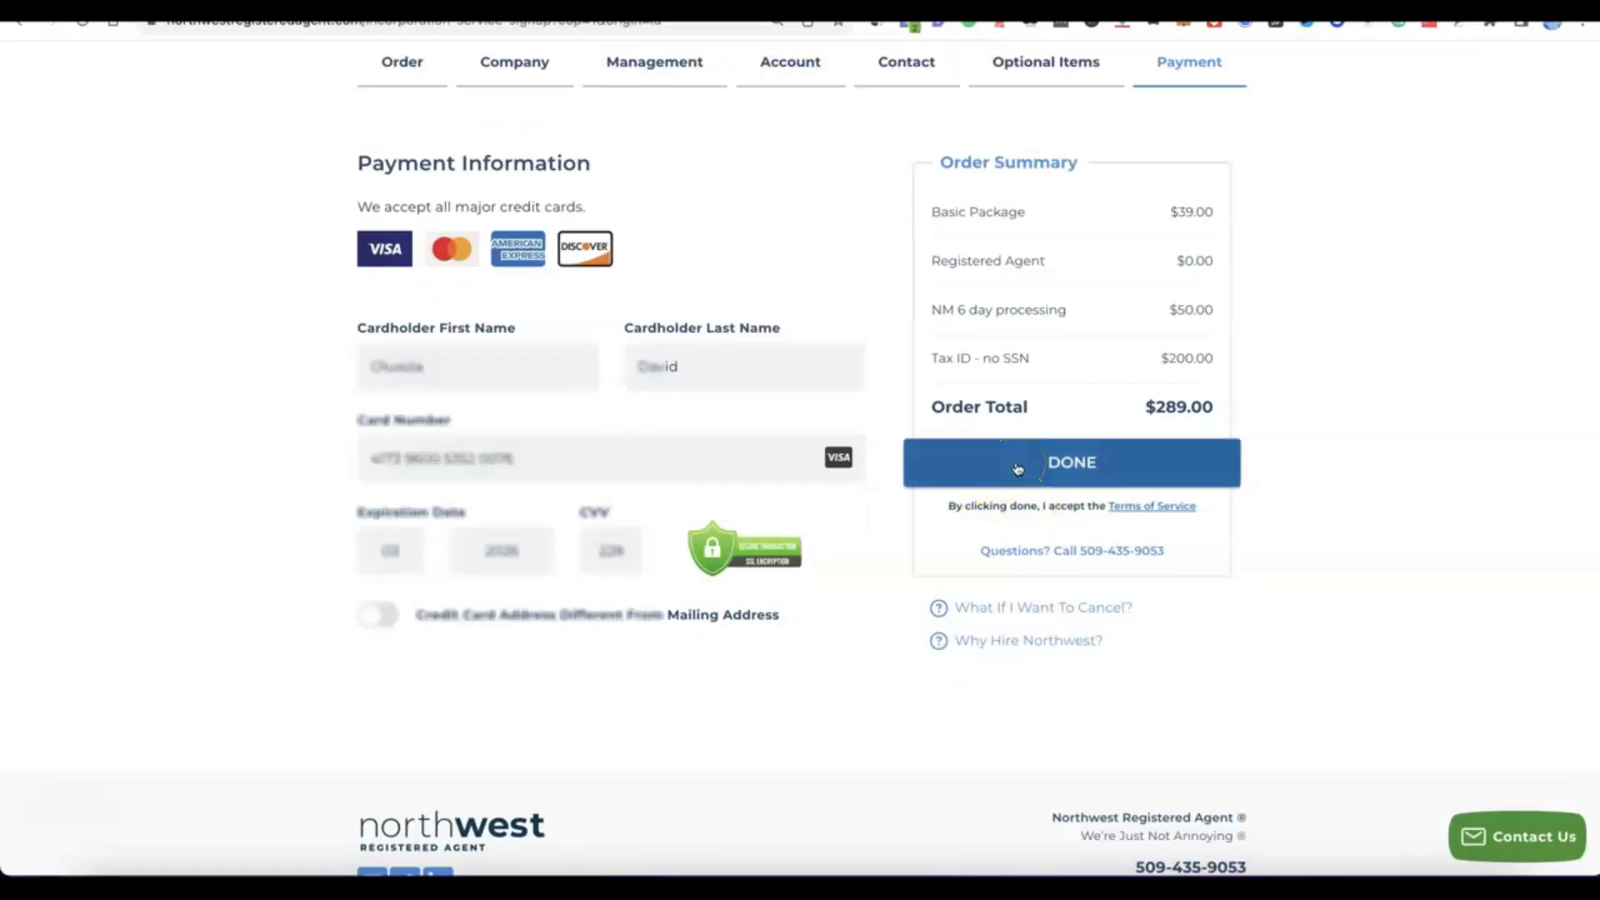
left_click(1033, 465)
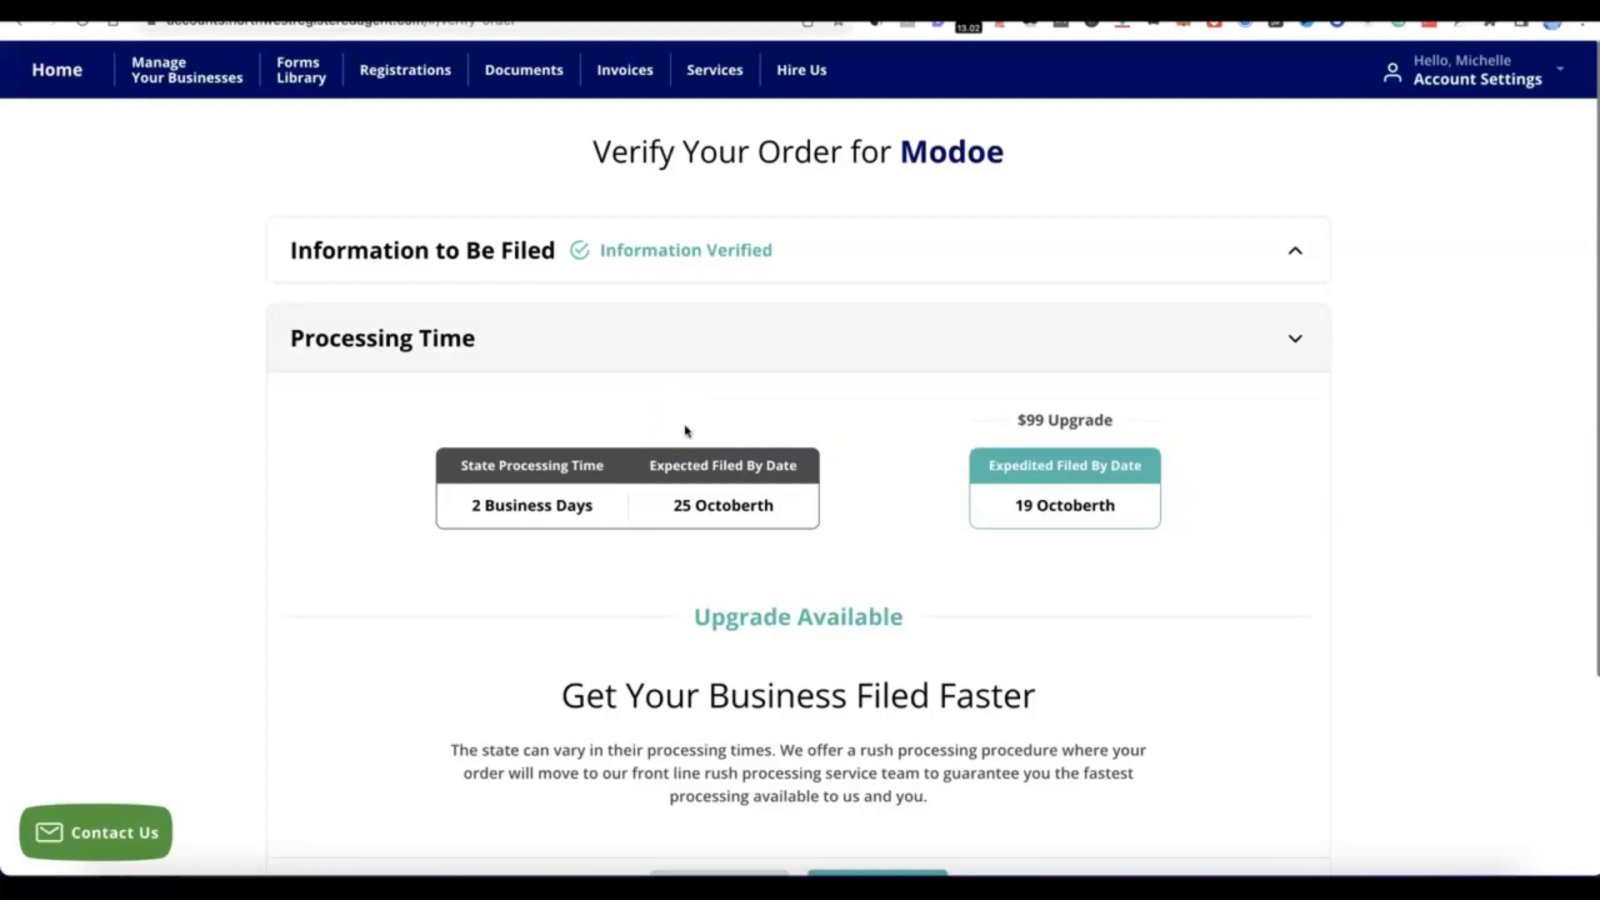
- Keep the standard state processing time without the $99 upgrade and decline the additional new business items
left_click(718, 398)
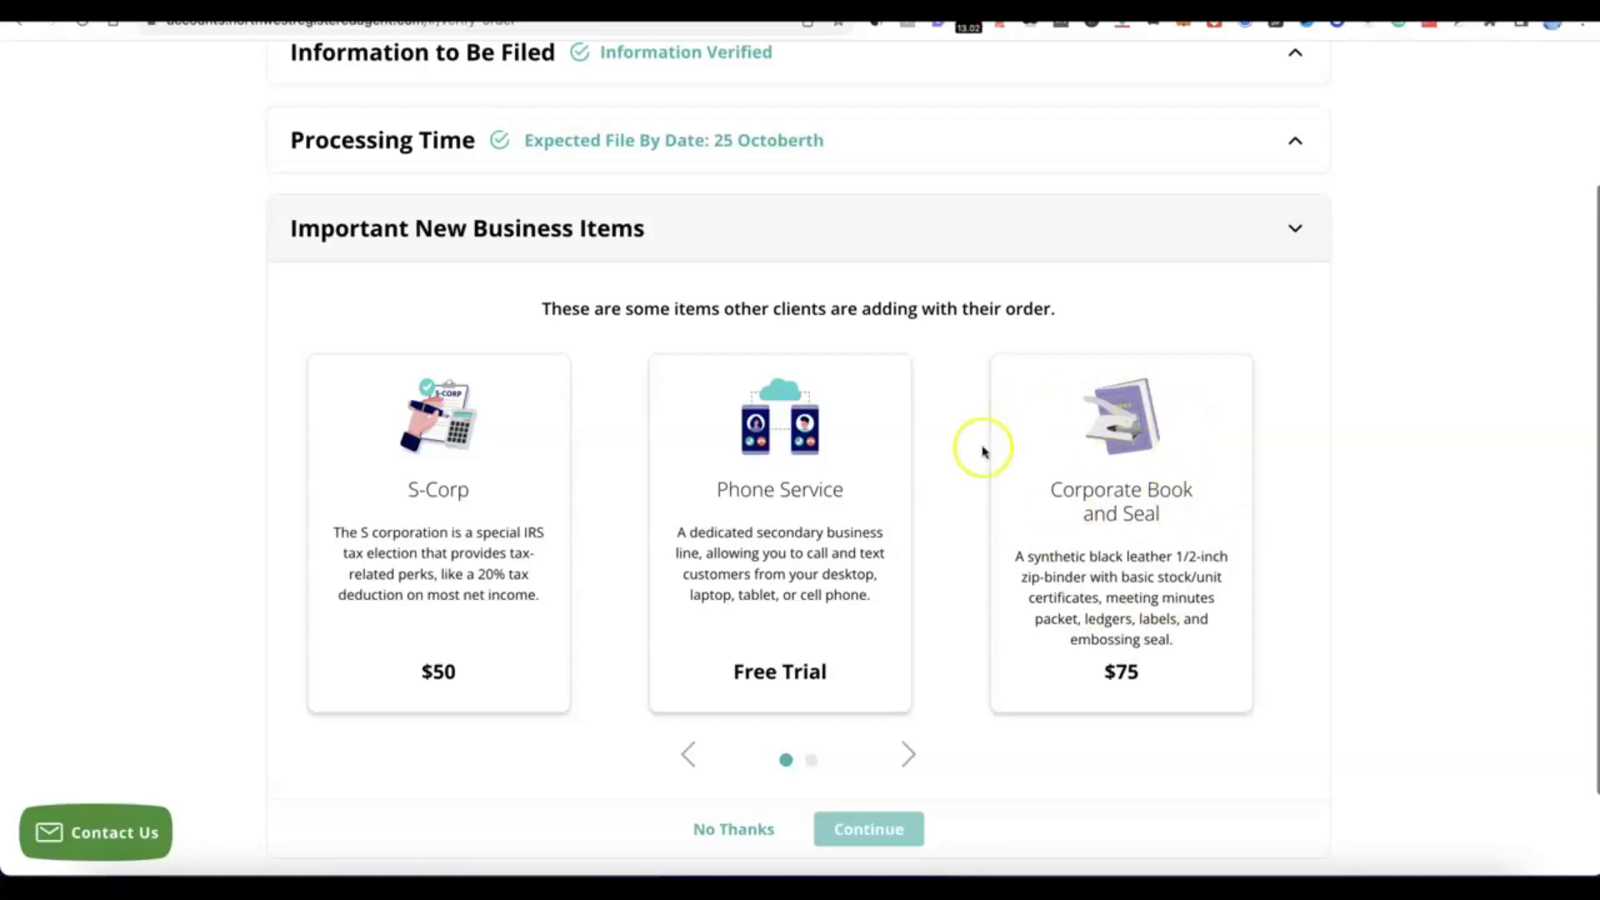
scroll(958, 452, "down", 1)
scroll(833, 512, "down", 2)
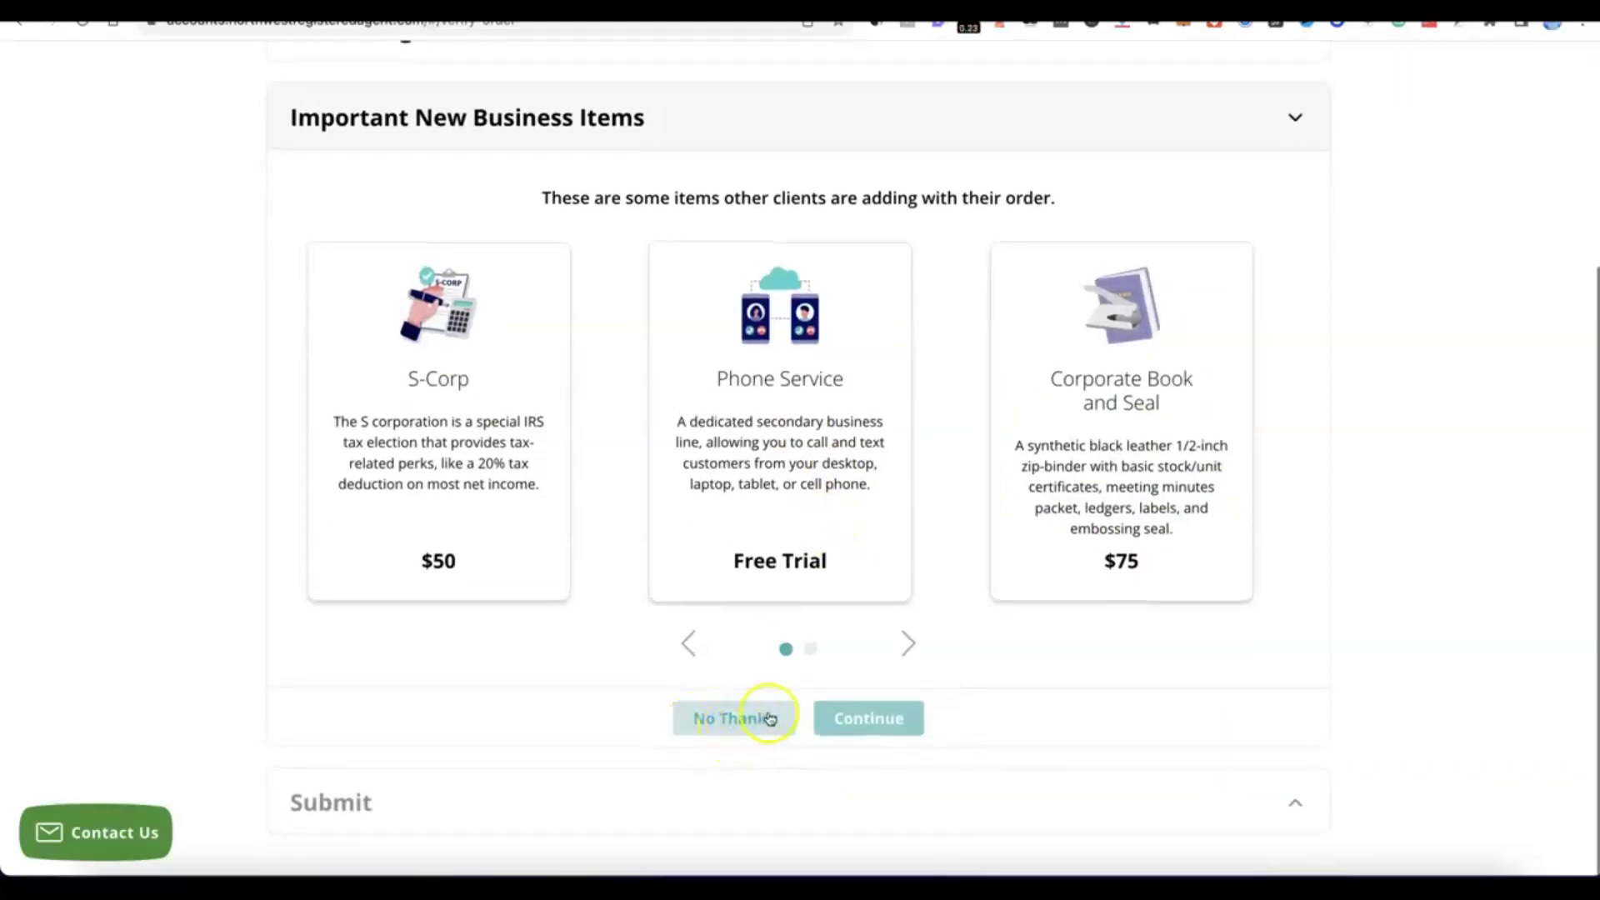
left_click(744, 717)
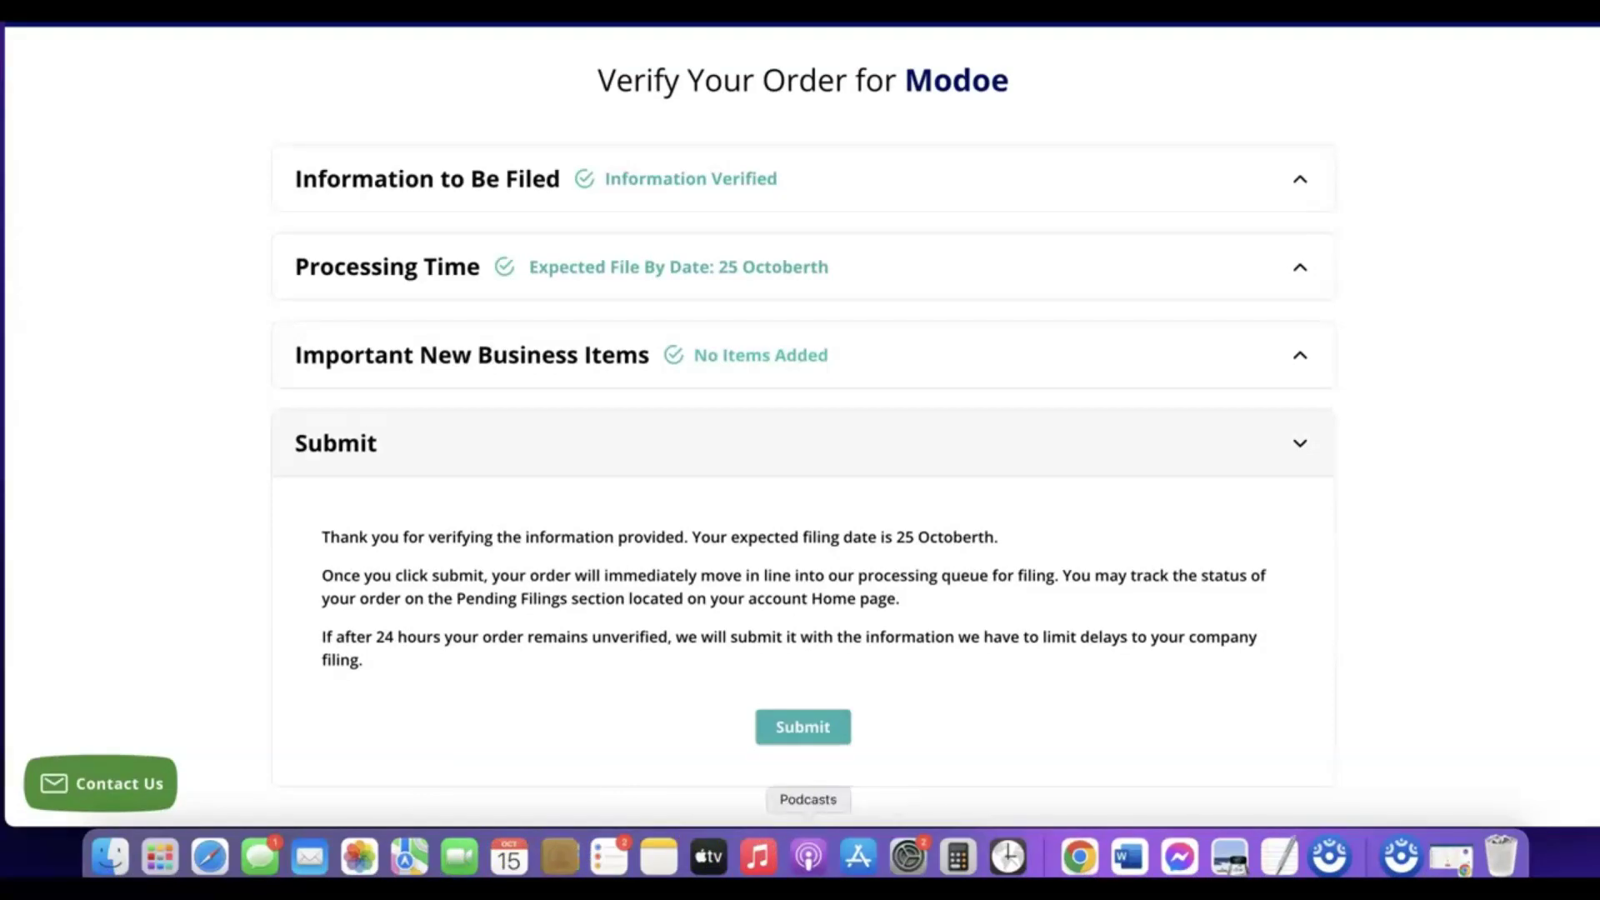
- Submit the verified Modoe order and open its Standard Federal EIN item requiring attention
key("ctrl+super+f")
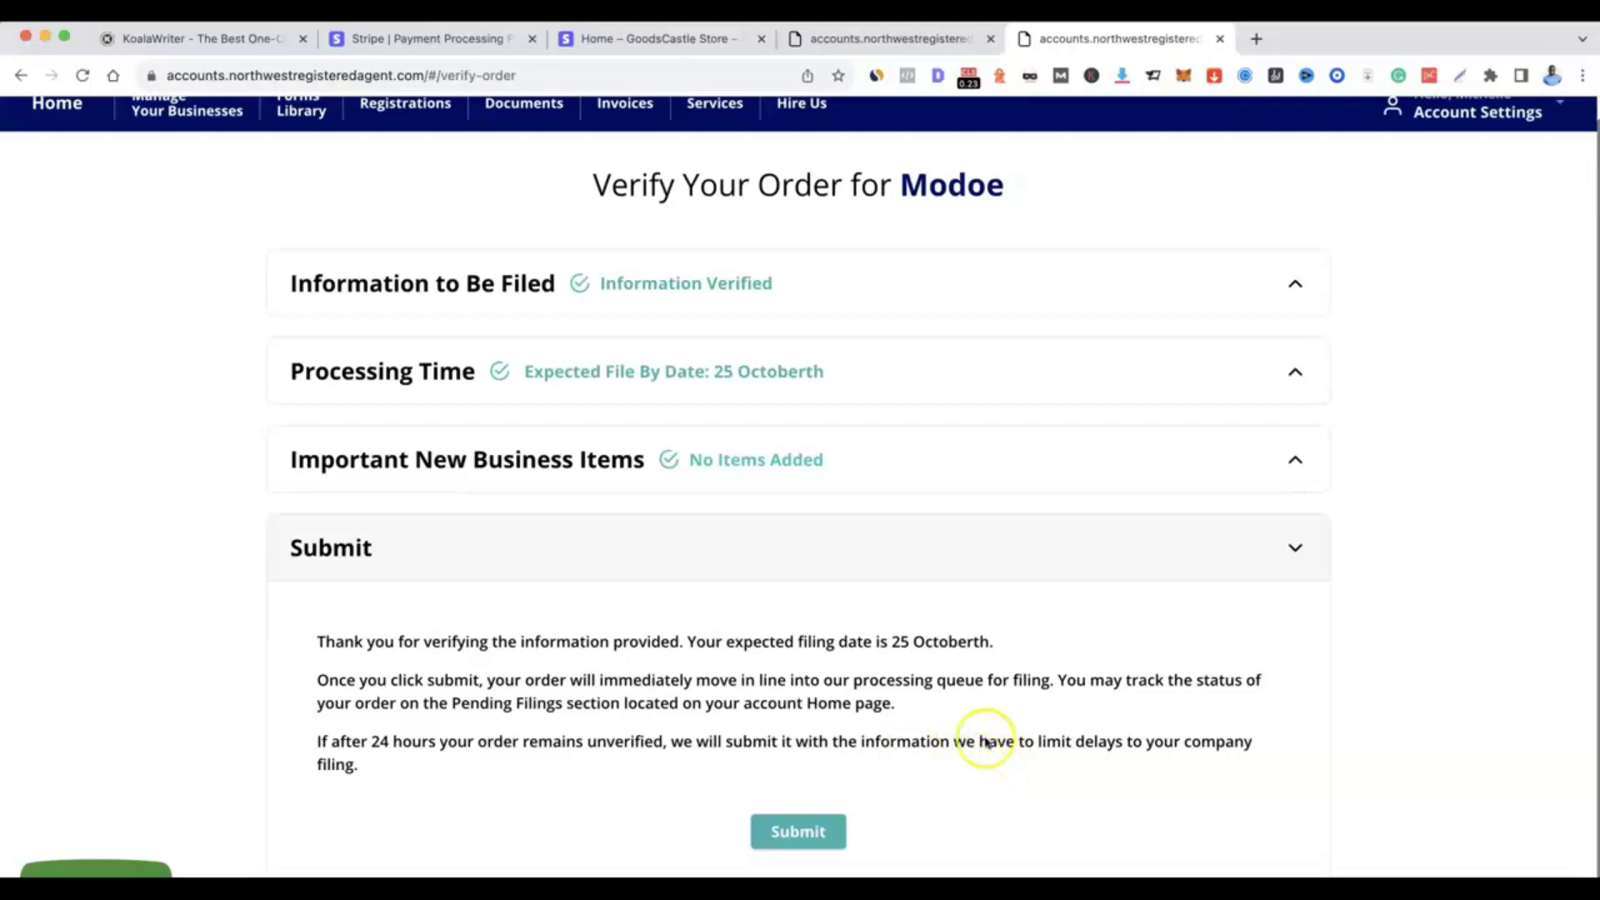
left_click(798, 830)
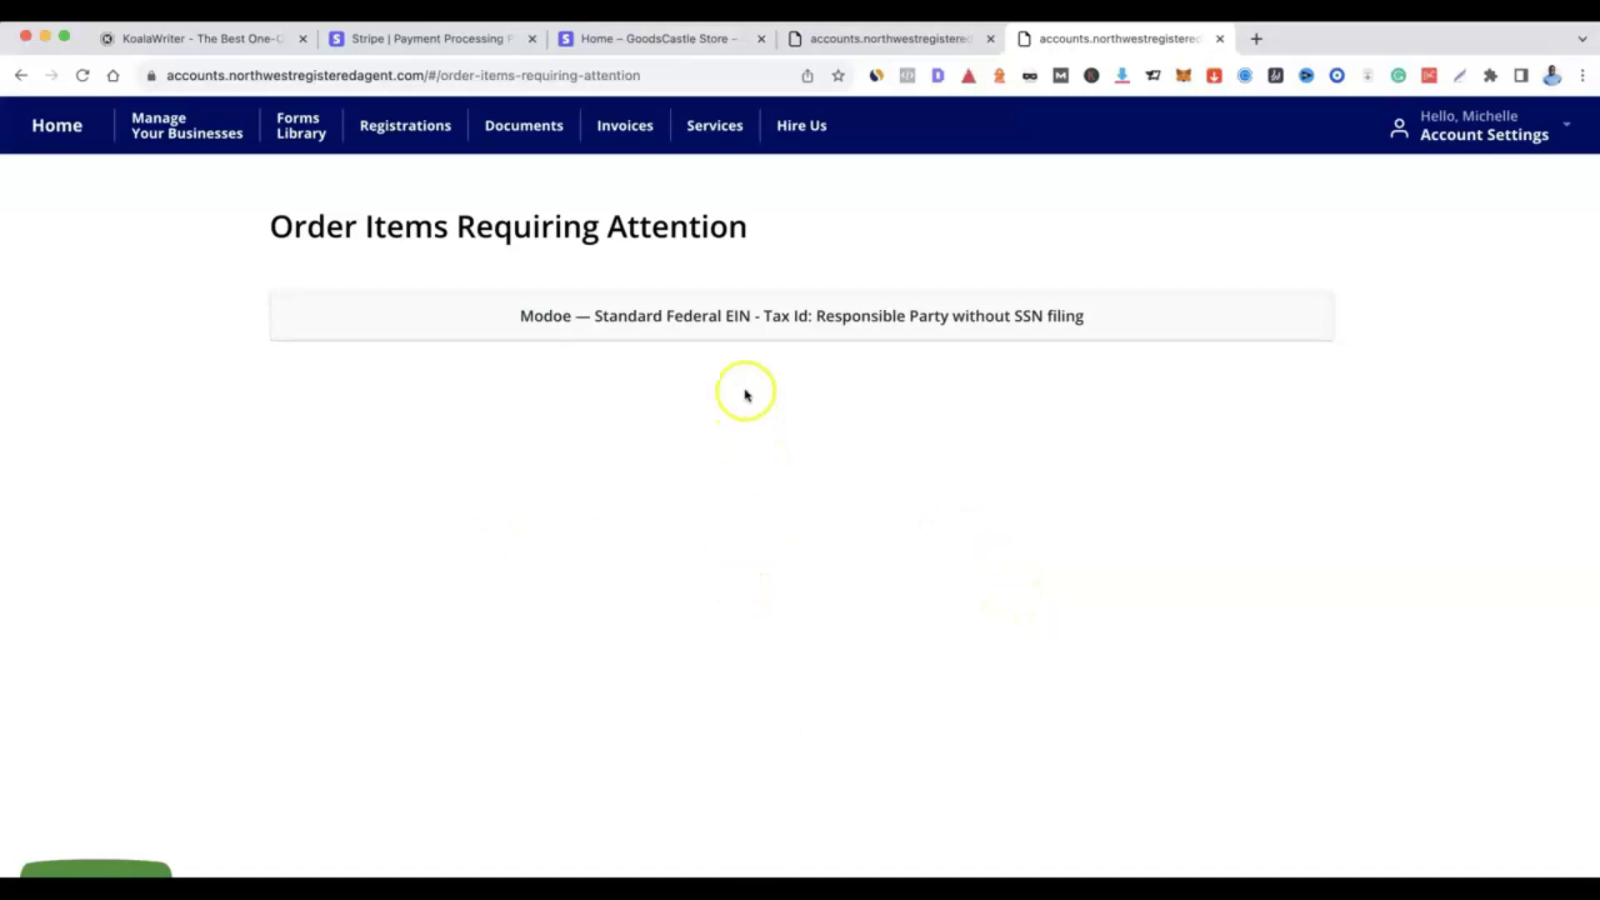
left_click(739, 315)
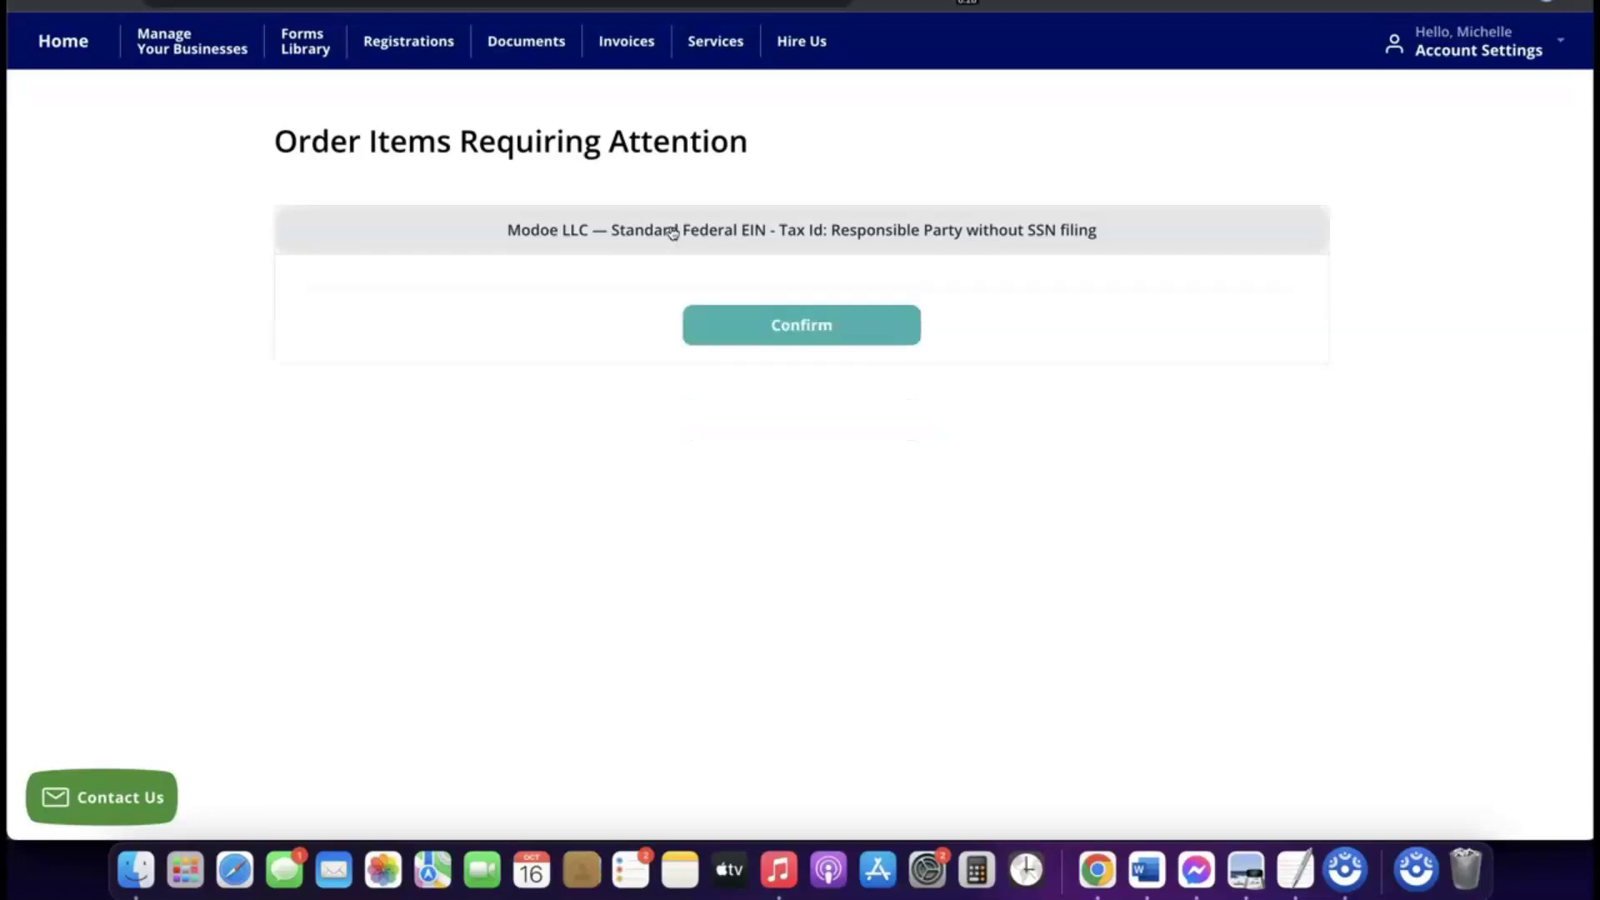
left_click(671, 230)
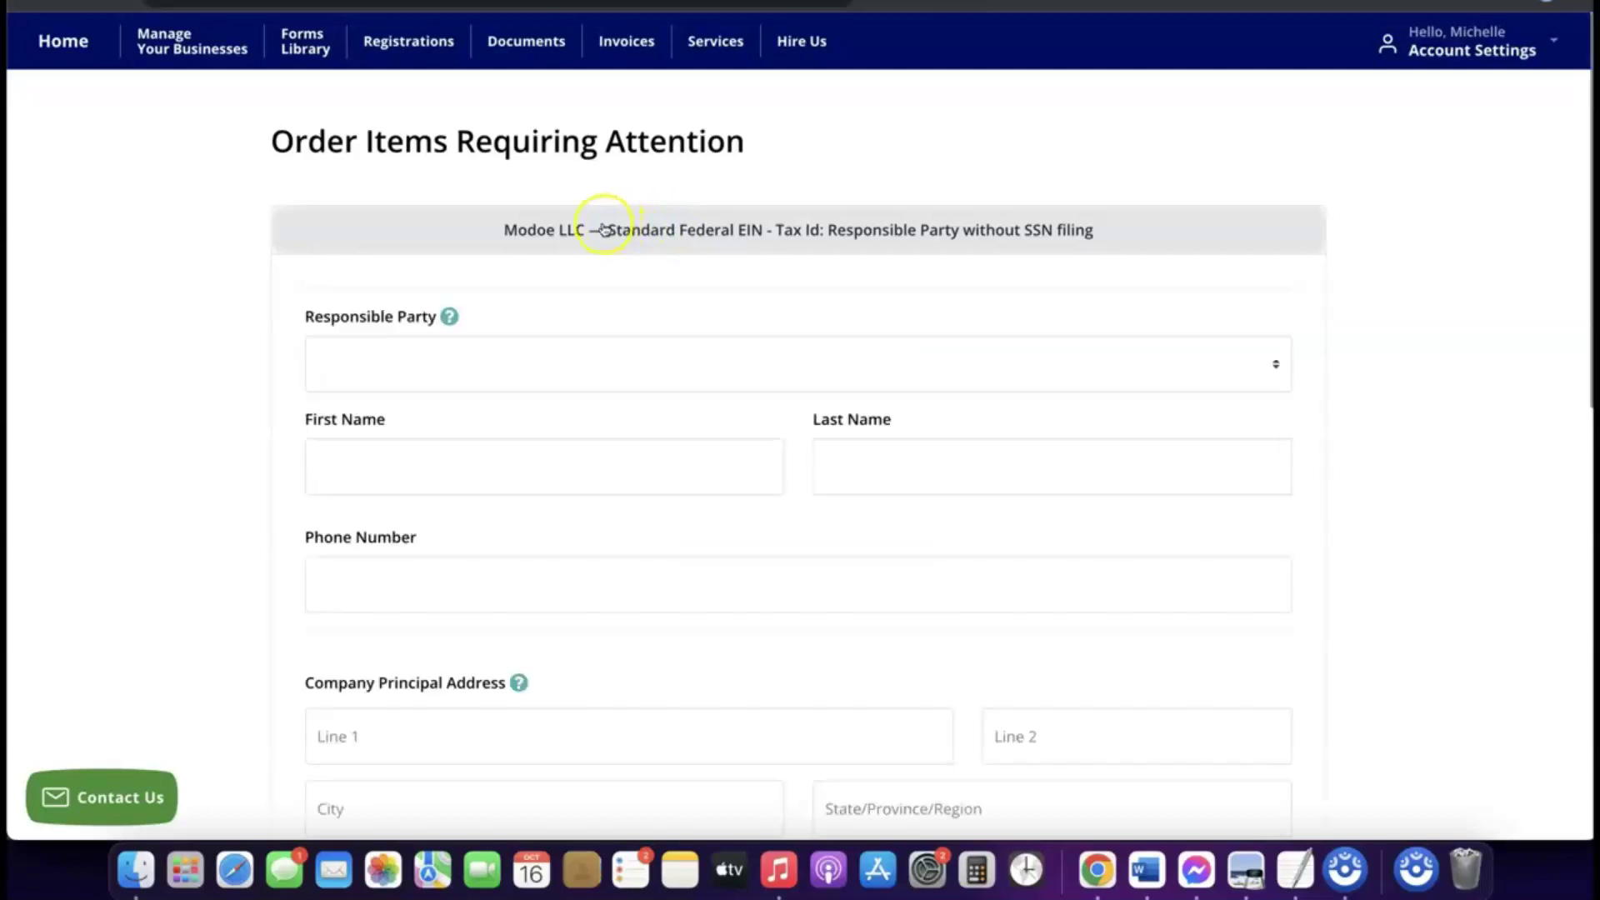
- Select the existing contact as the responsible party and fill in the company principal address in the United States
scroll(607, 374, "down", 3)
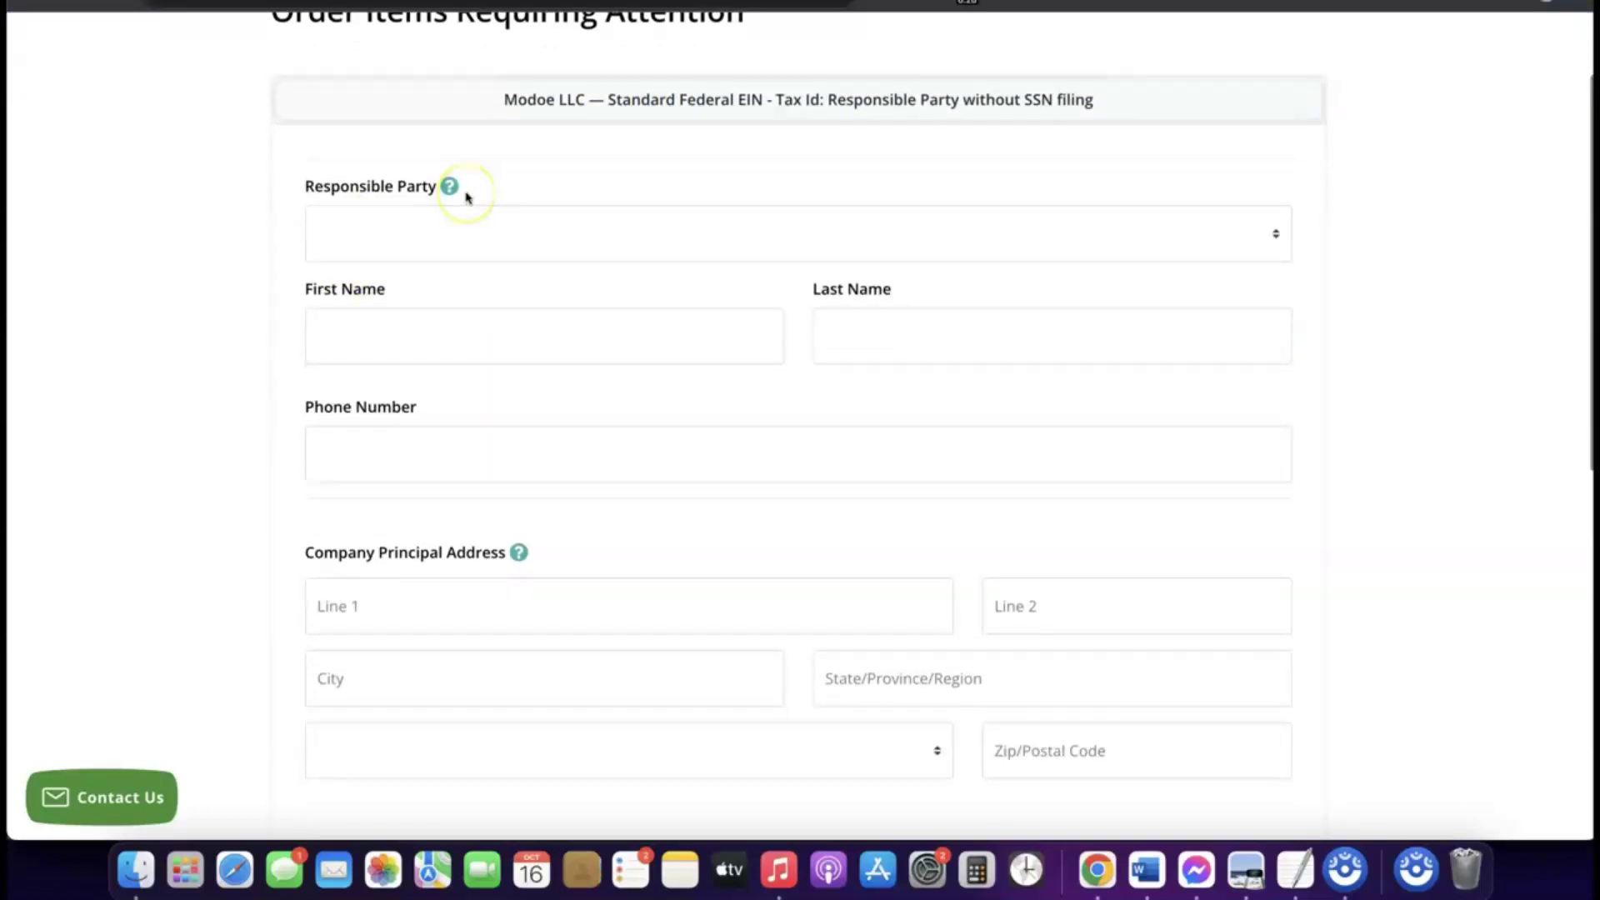
left_click(440, 220)
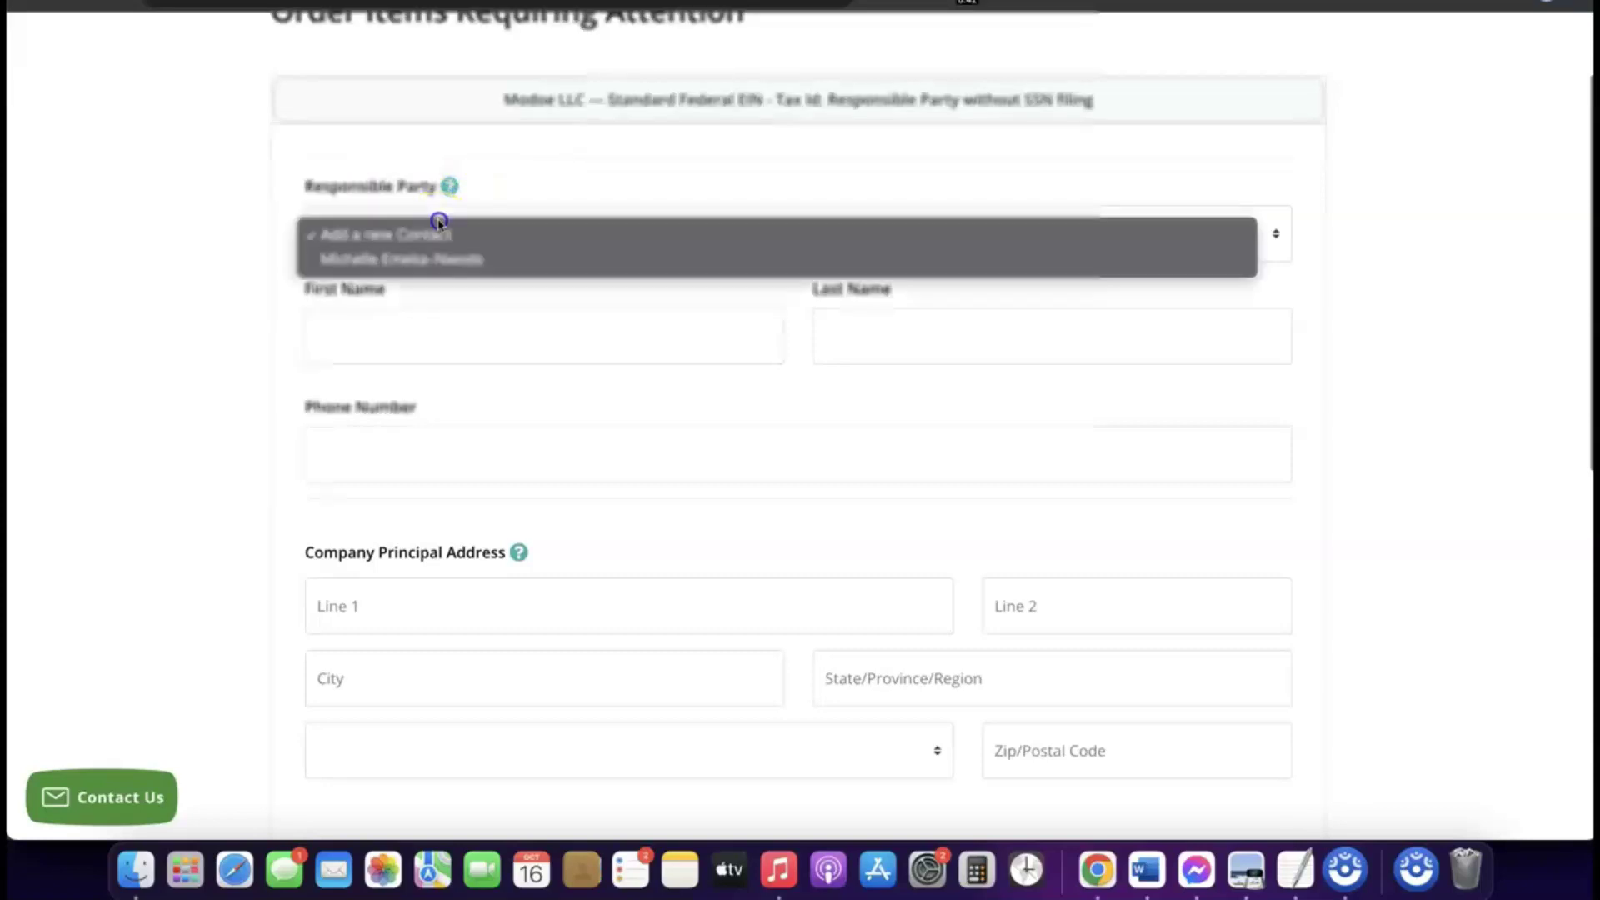
left_click(422, 262)
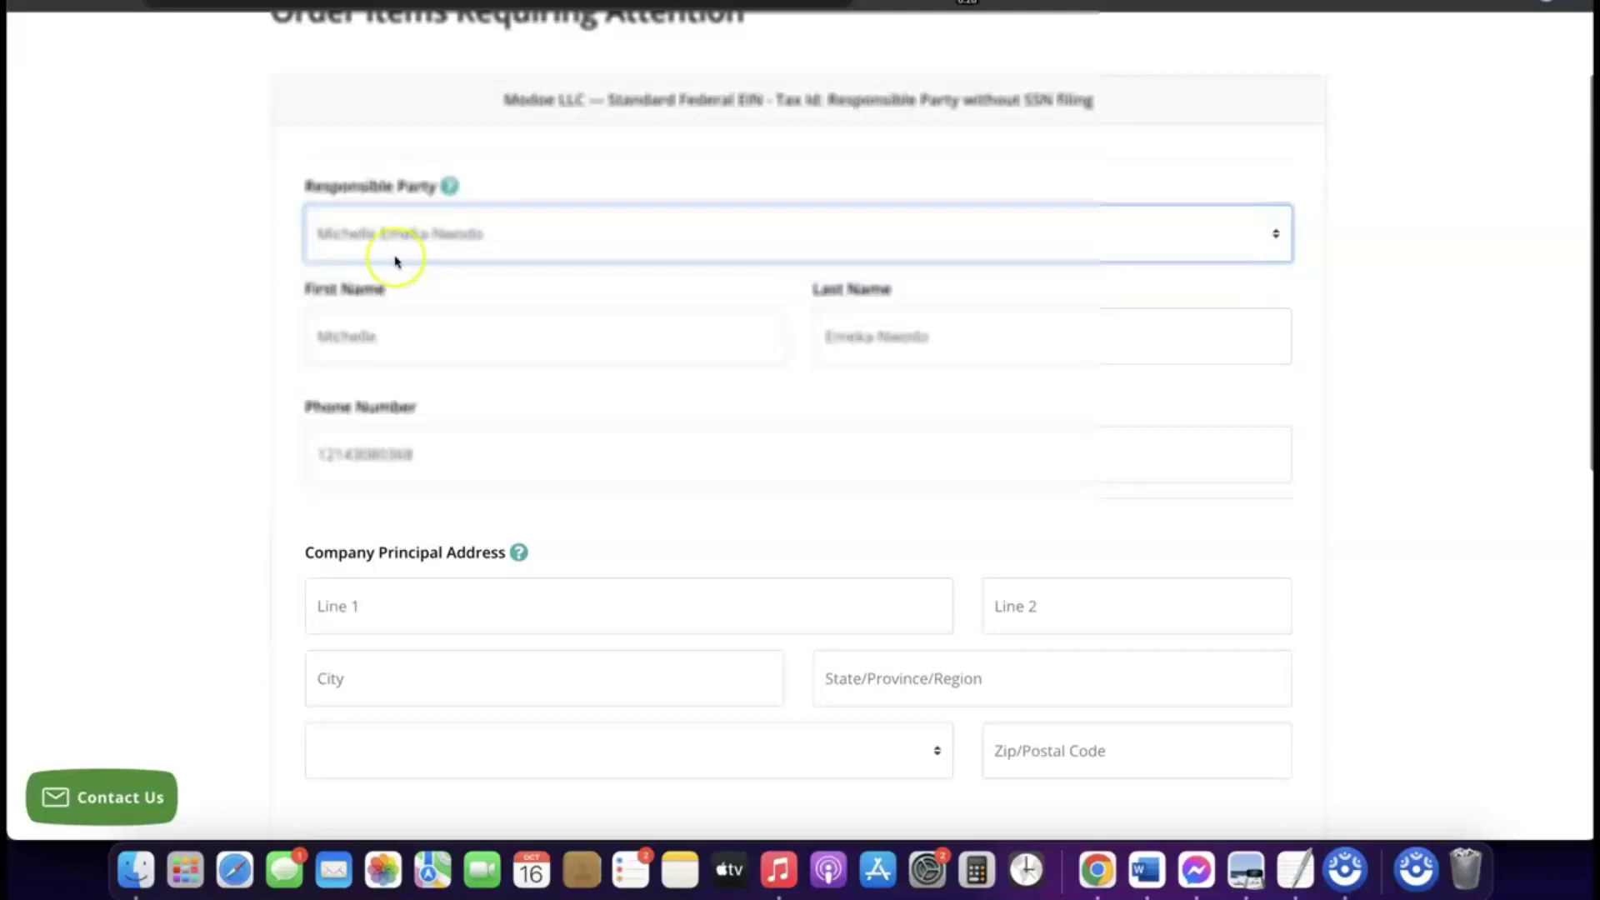
scroll(664, 392, "down", 5)
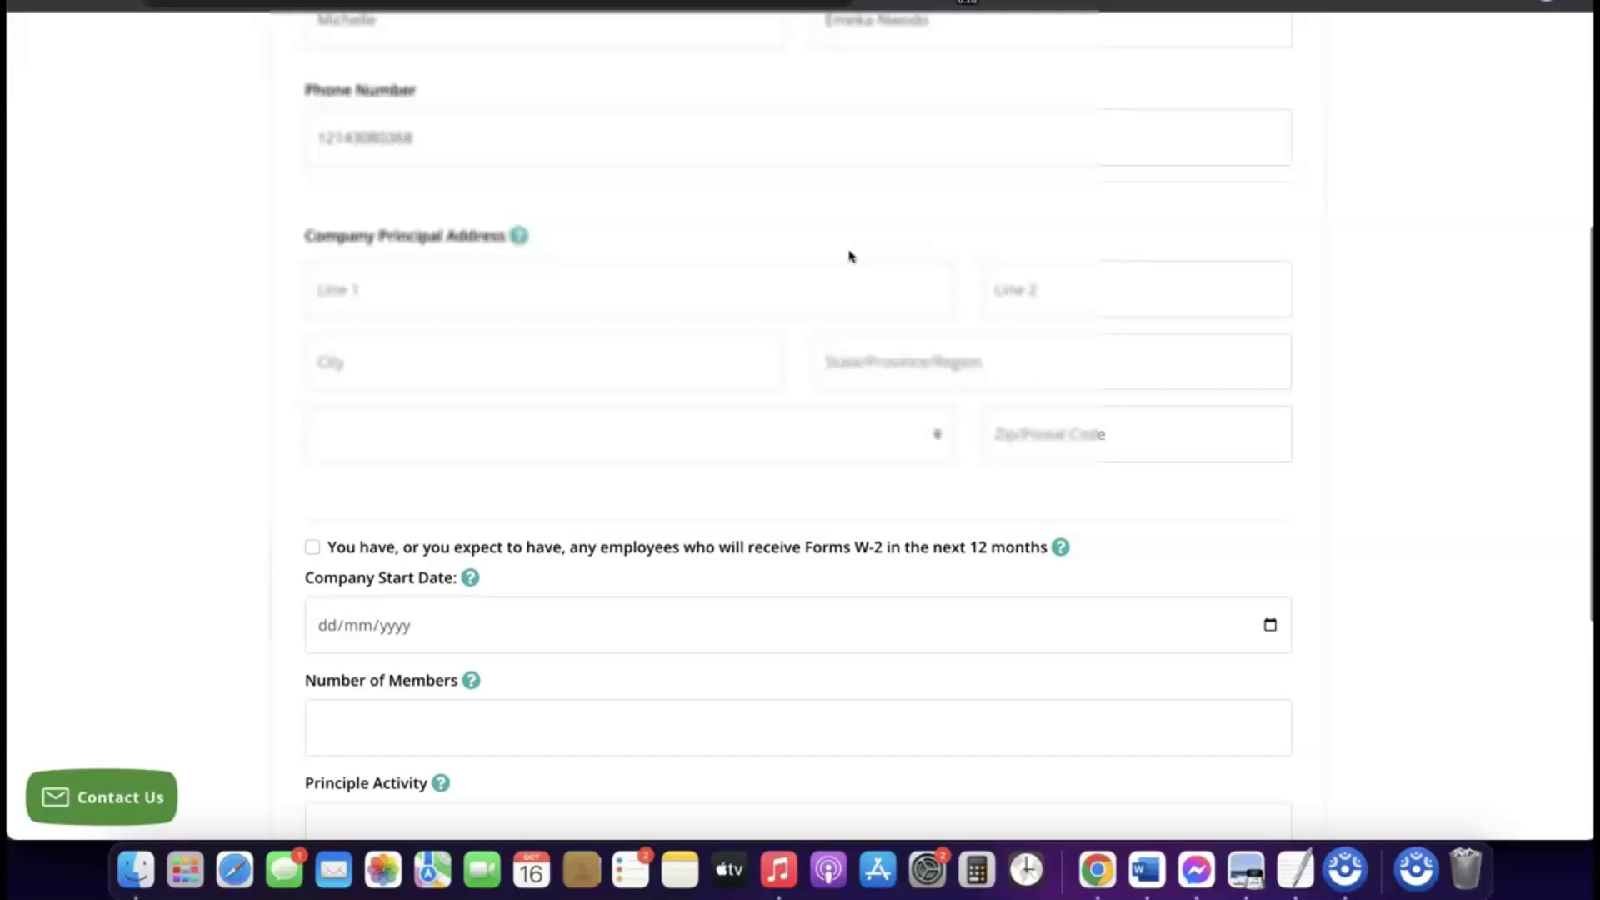
scroll(544, 243, "down", 1)
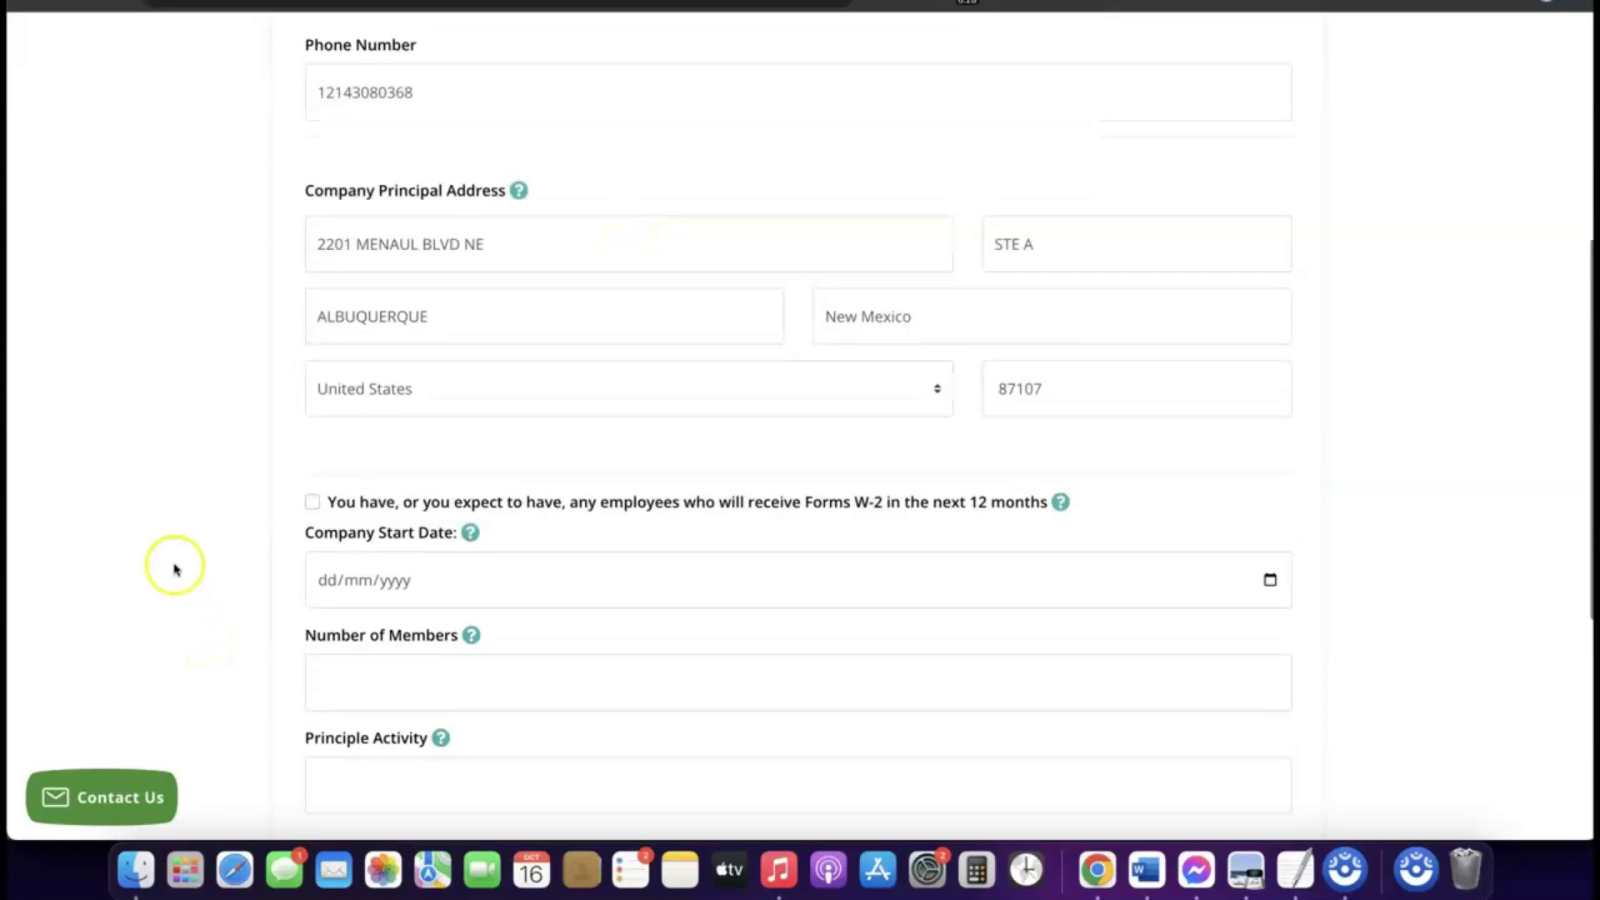
- Review the W-2 employee option and read the help note for the company start date
scroll(458, 592, "down", 2)
scroll(457, 590, "down", 1)
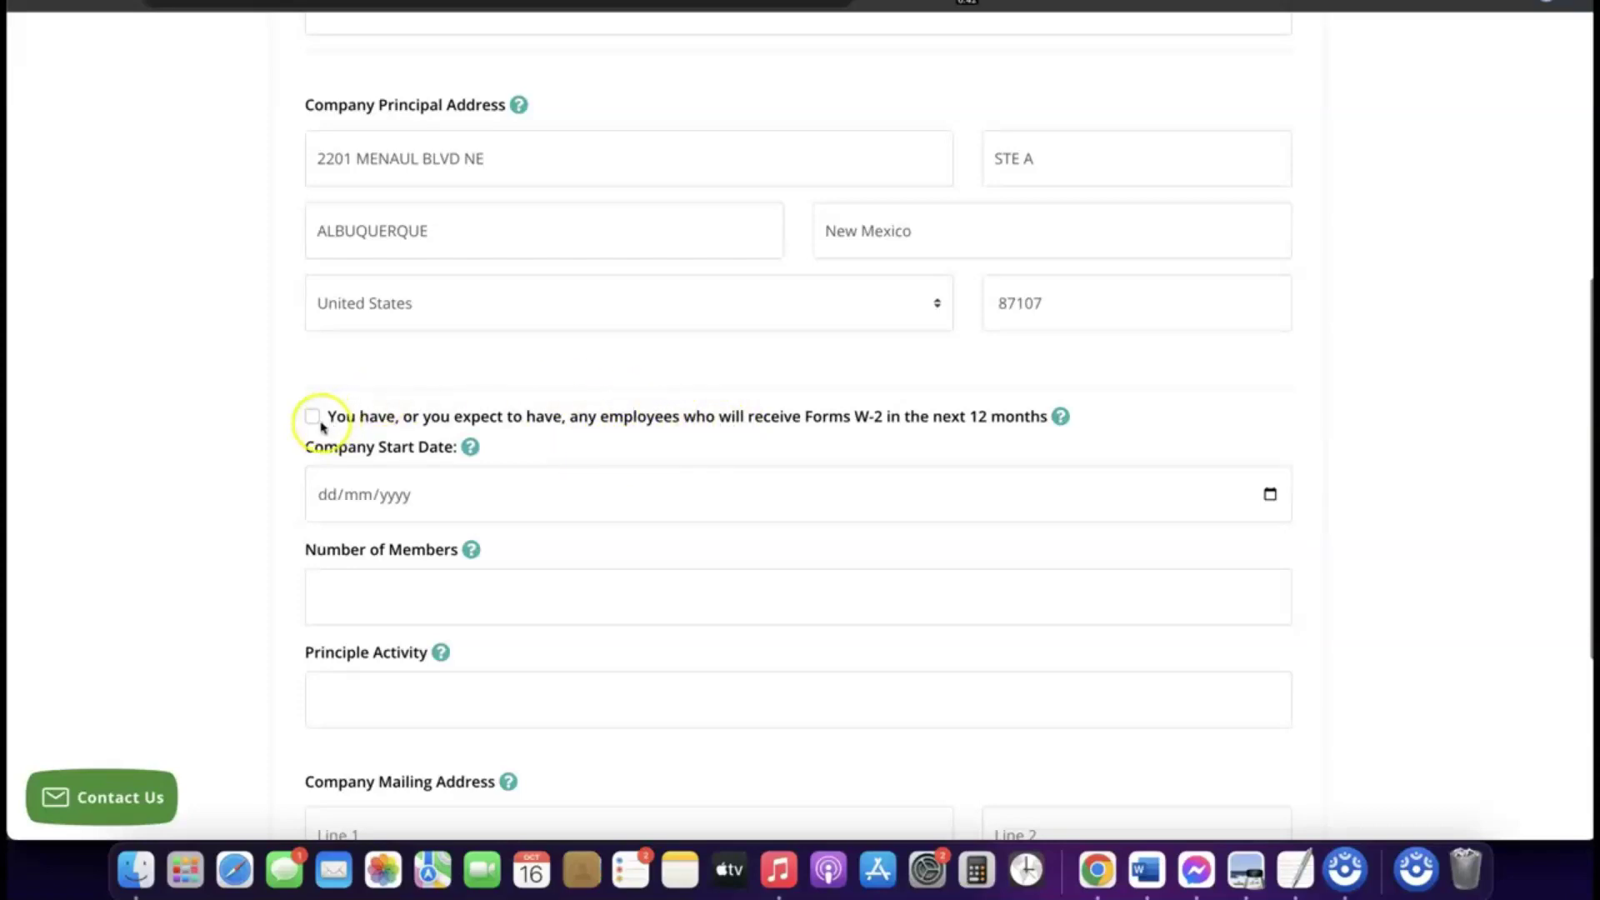
scroll(359, 417, "down", 1)
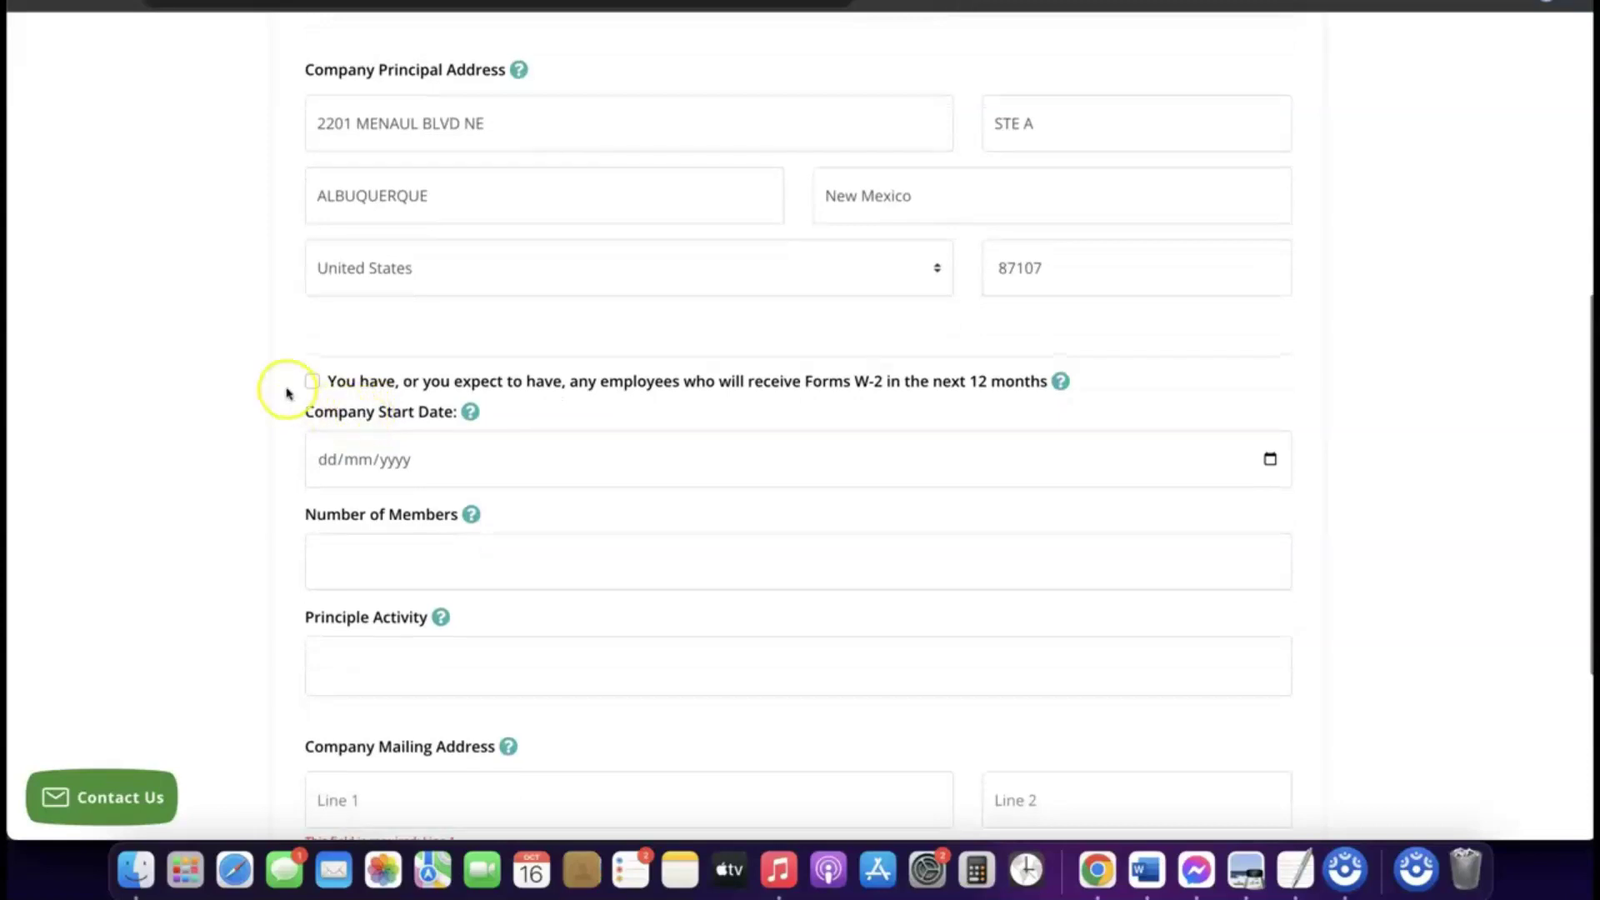
scroll(386, 397, "down", 1)
scroll(386, 397, "down", 1)
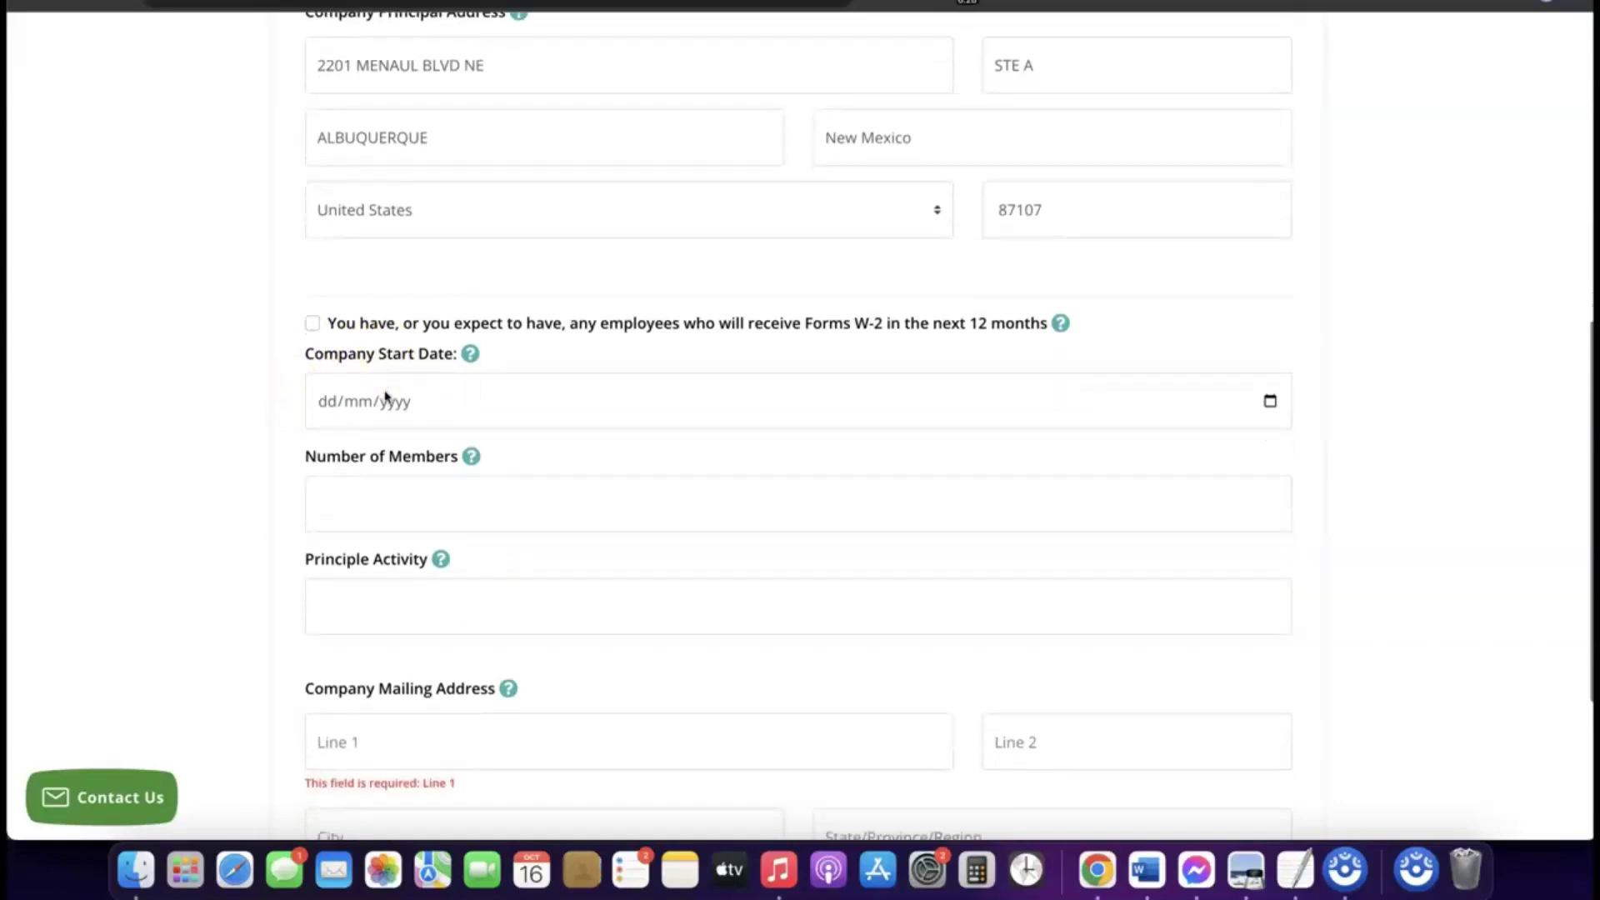
left_click(388, 425)
left_click(384, 405)
left_click(383, 403)
left_click(336, 405)
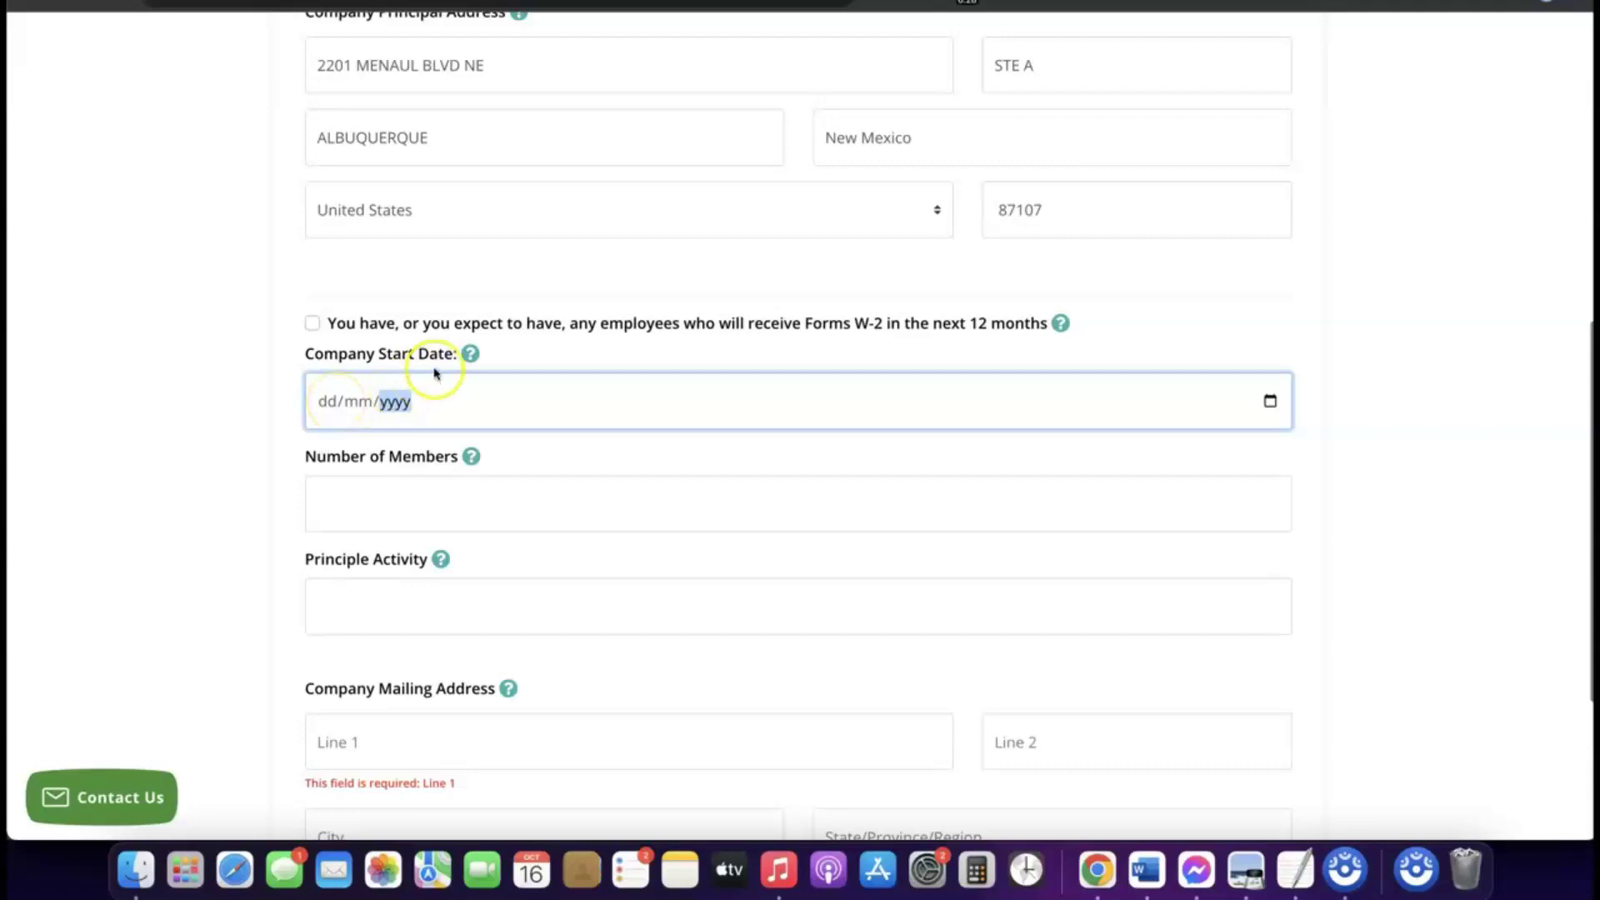
left_click(470, 354)
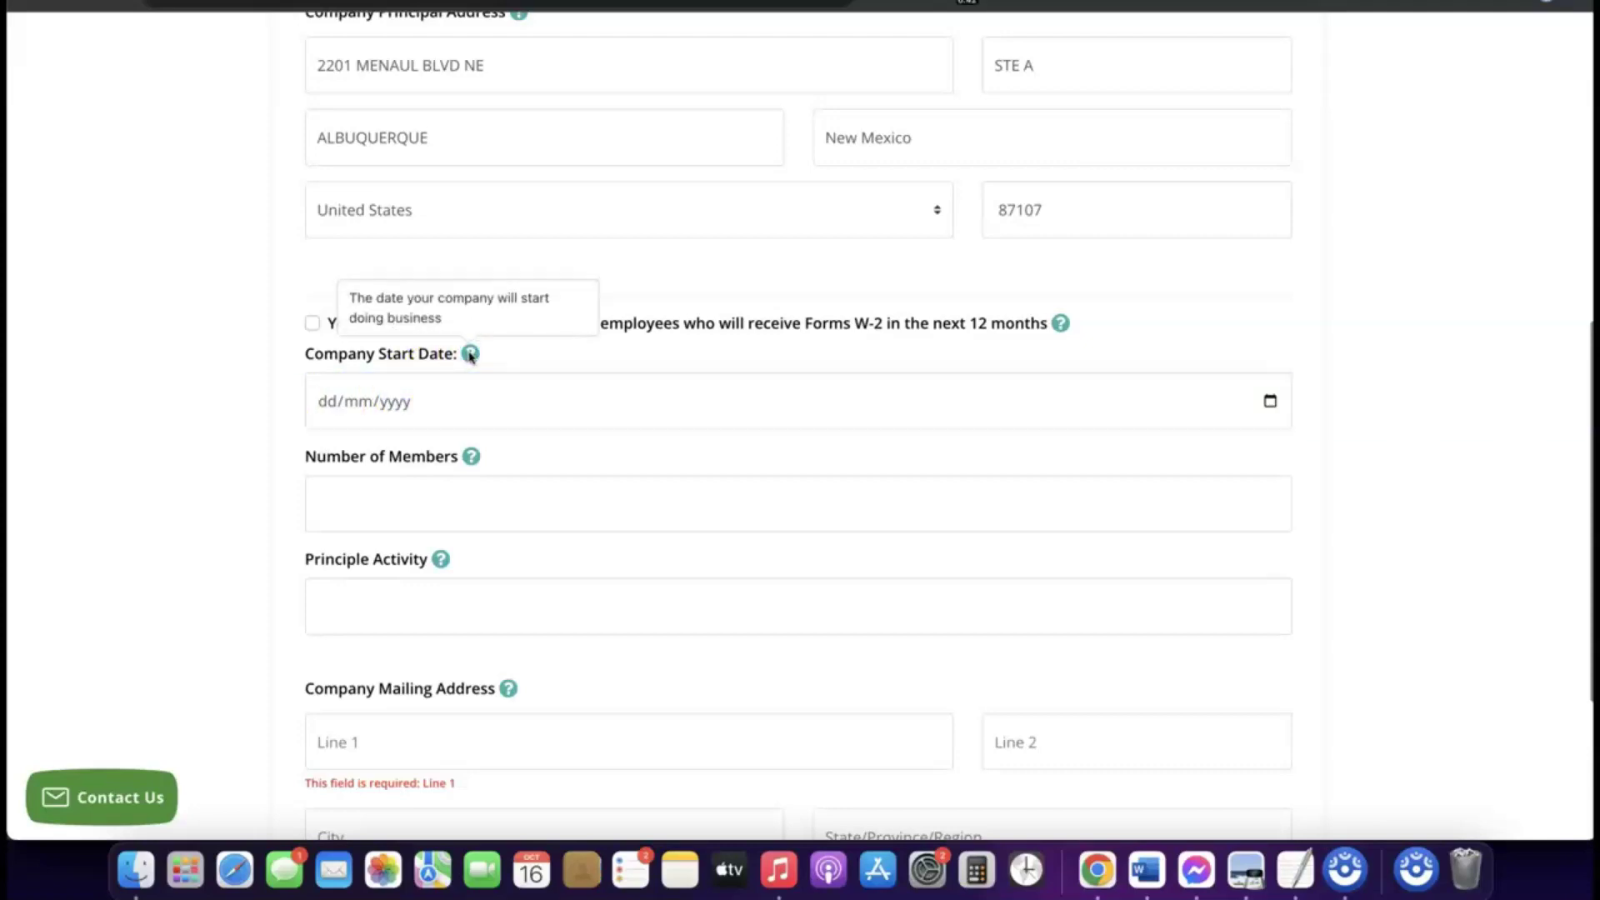
left_click(299, 406)
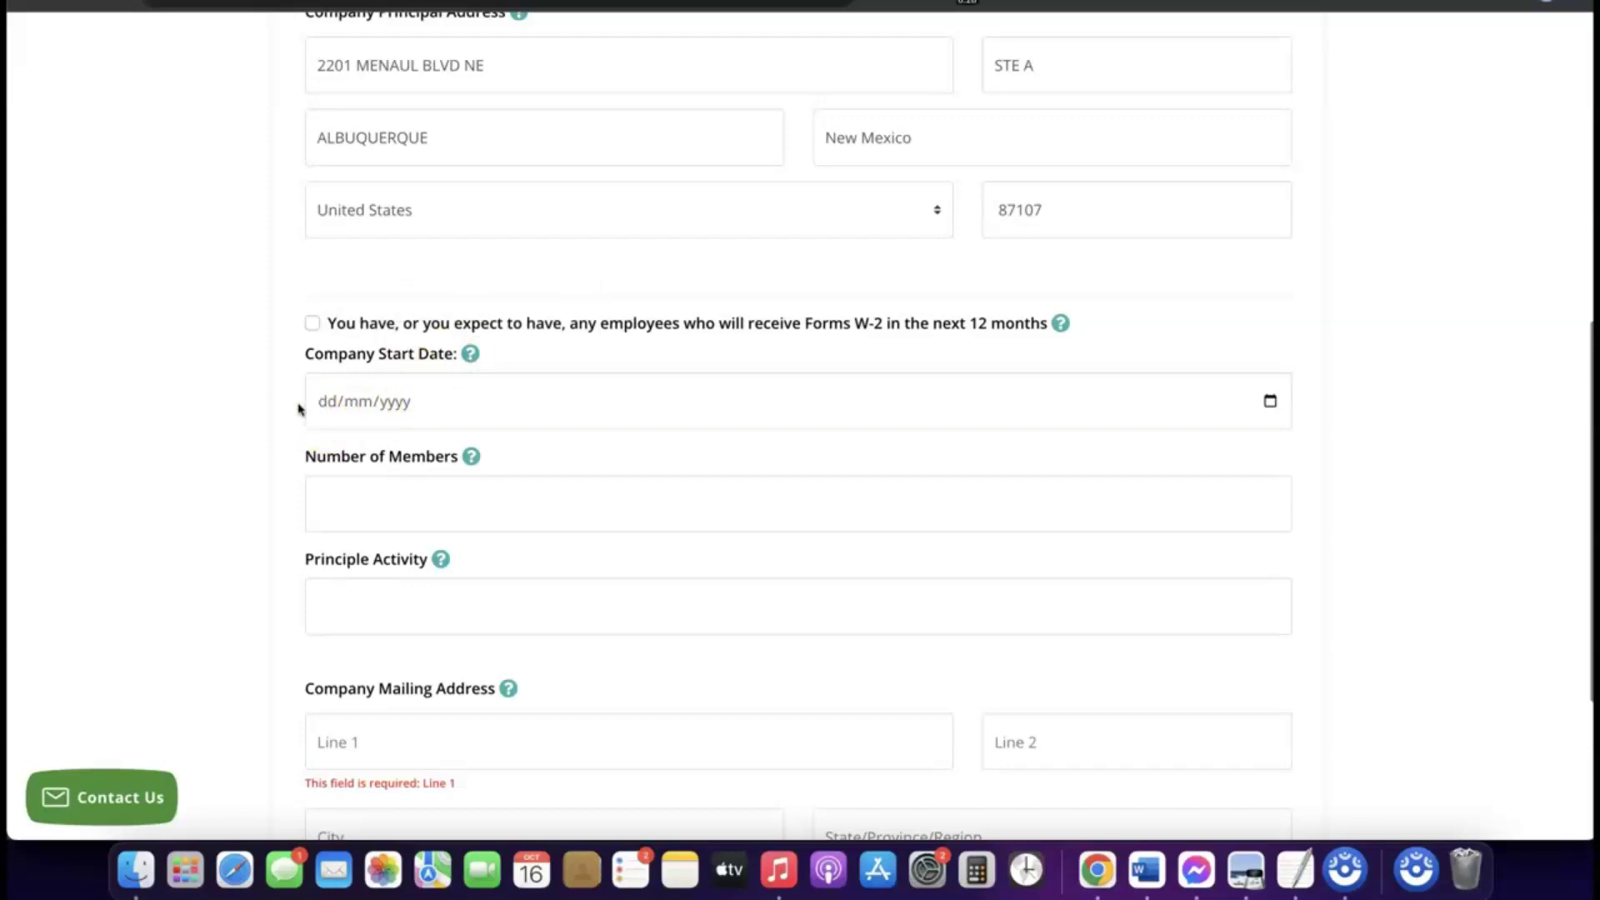
- Set the company start date to 16/01/2024 using the calendar
left_click(367, 408)
left_click(1271, 402)
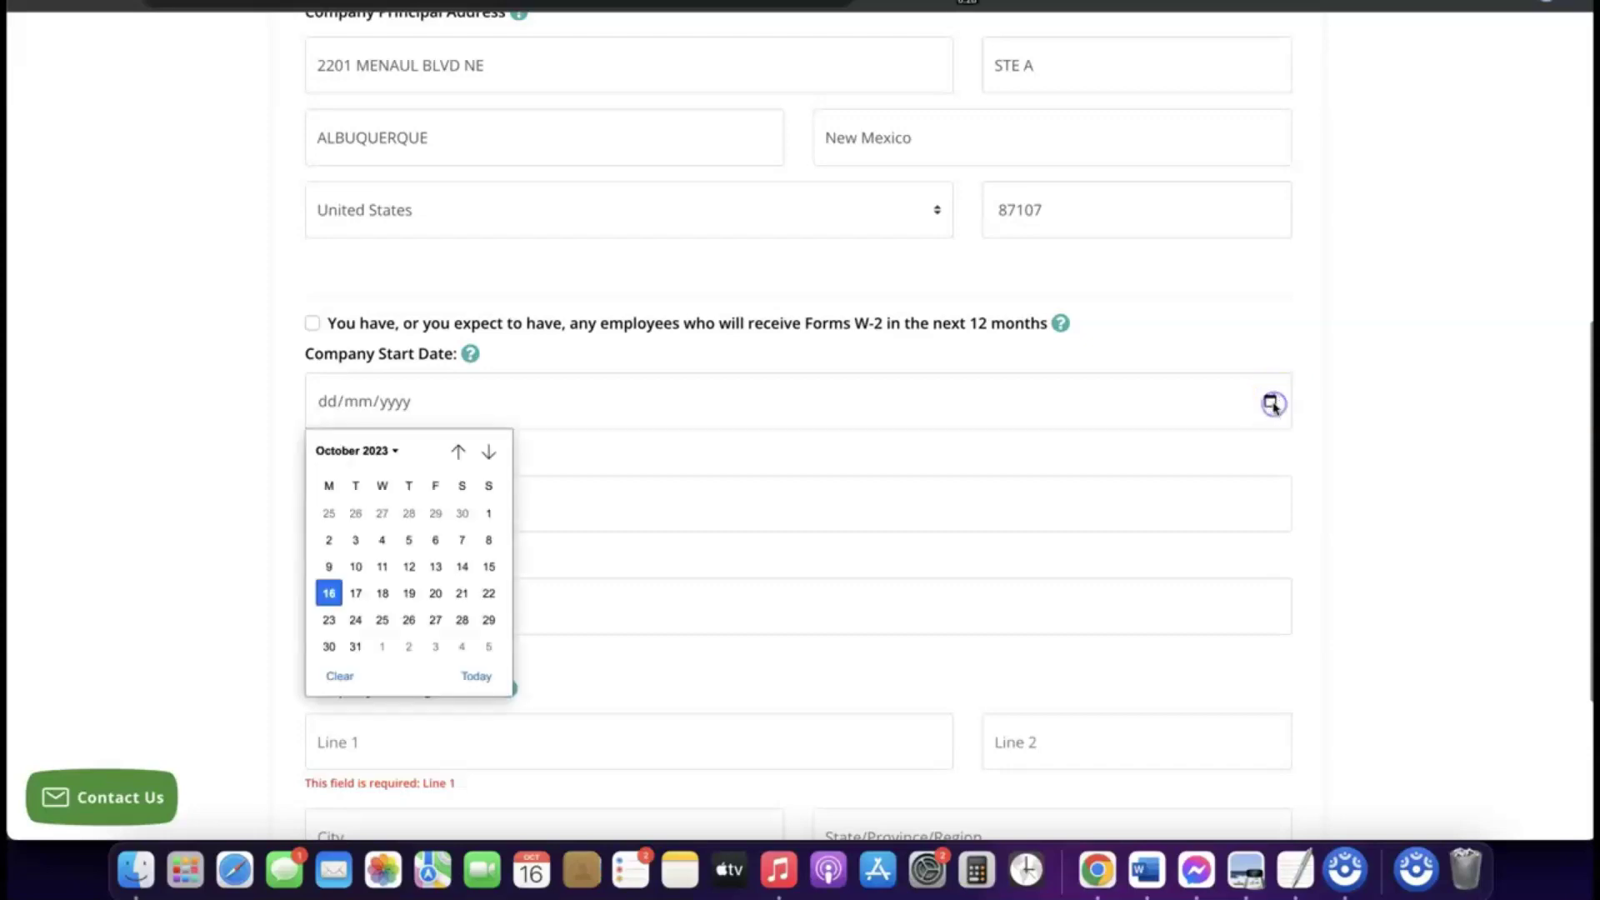
left_click(392, 451)
left_click(350, 606)
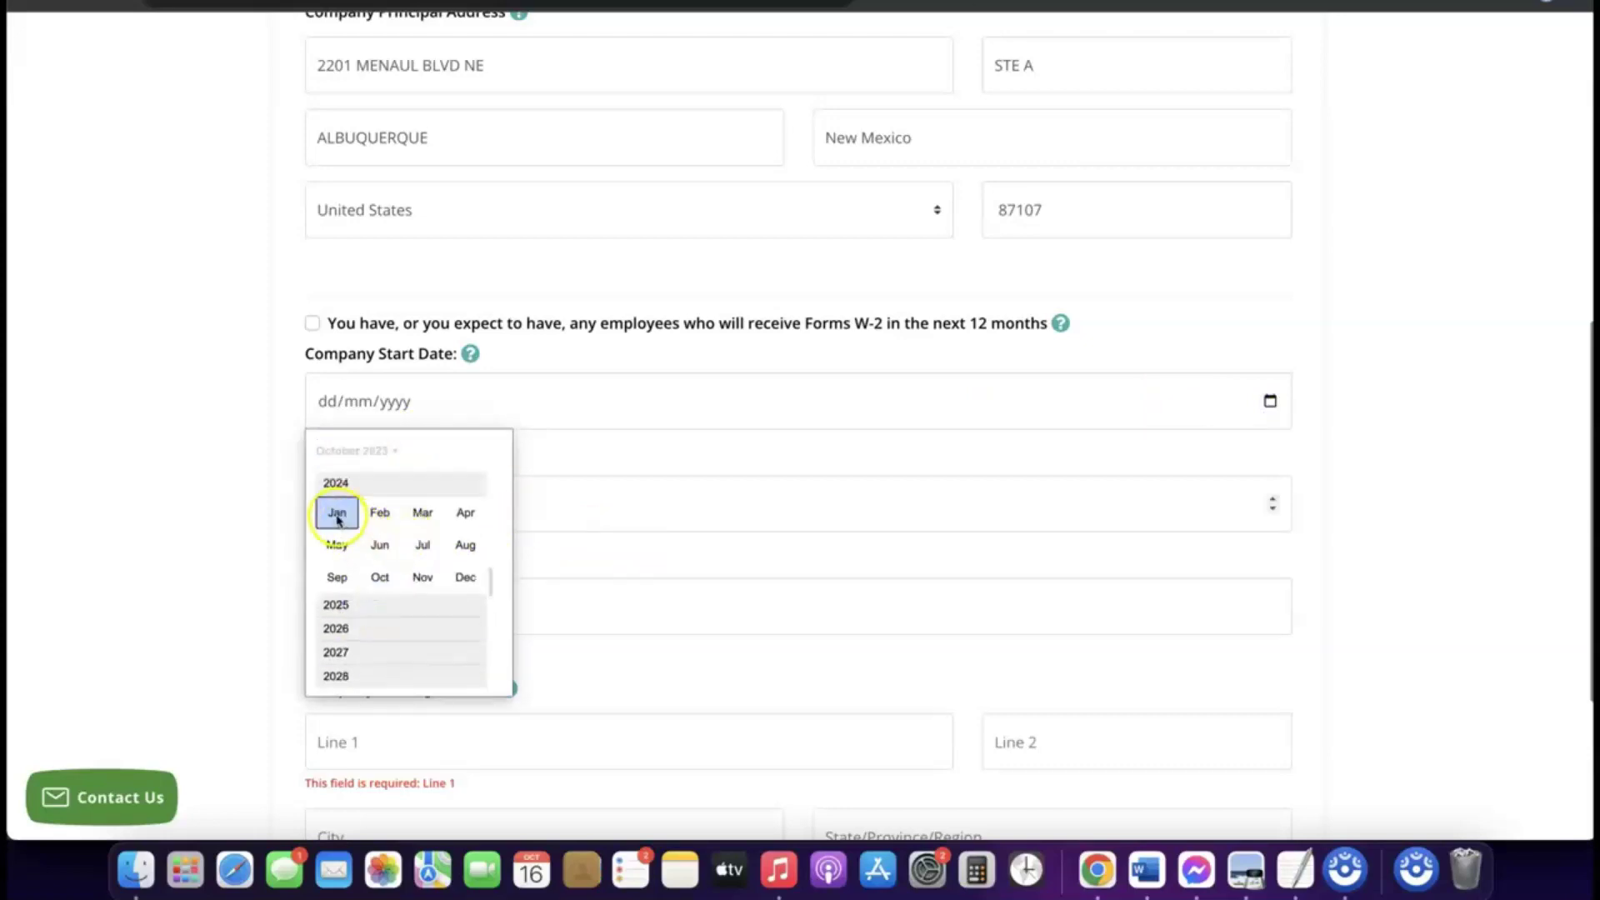
left_click(336, 514)
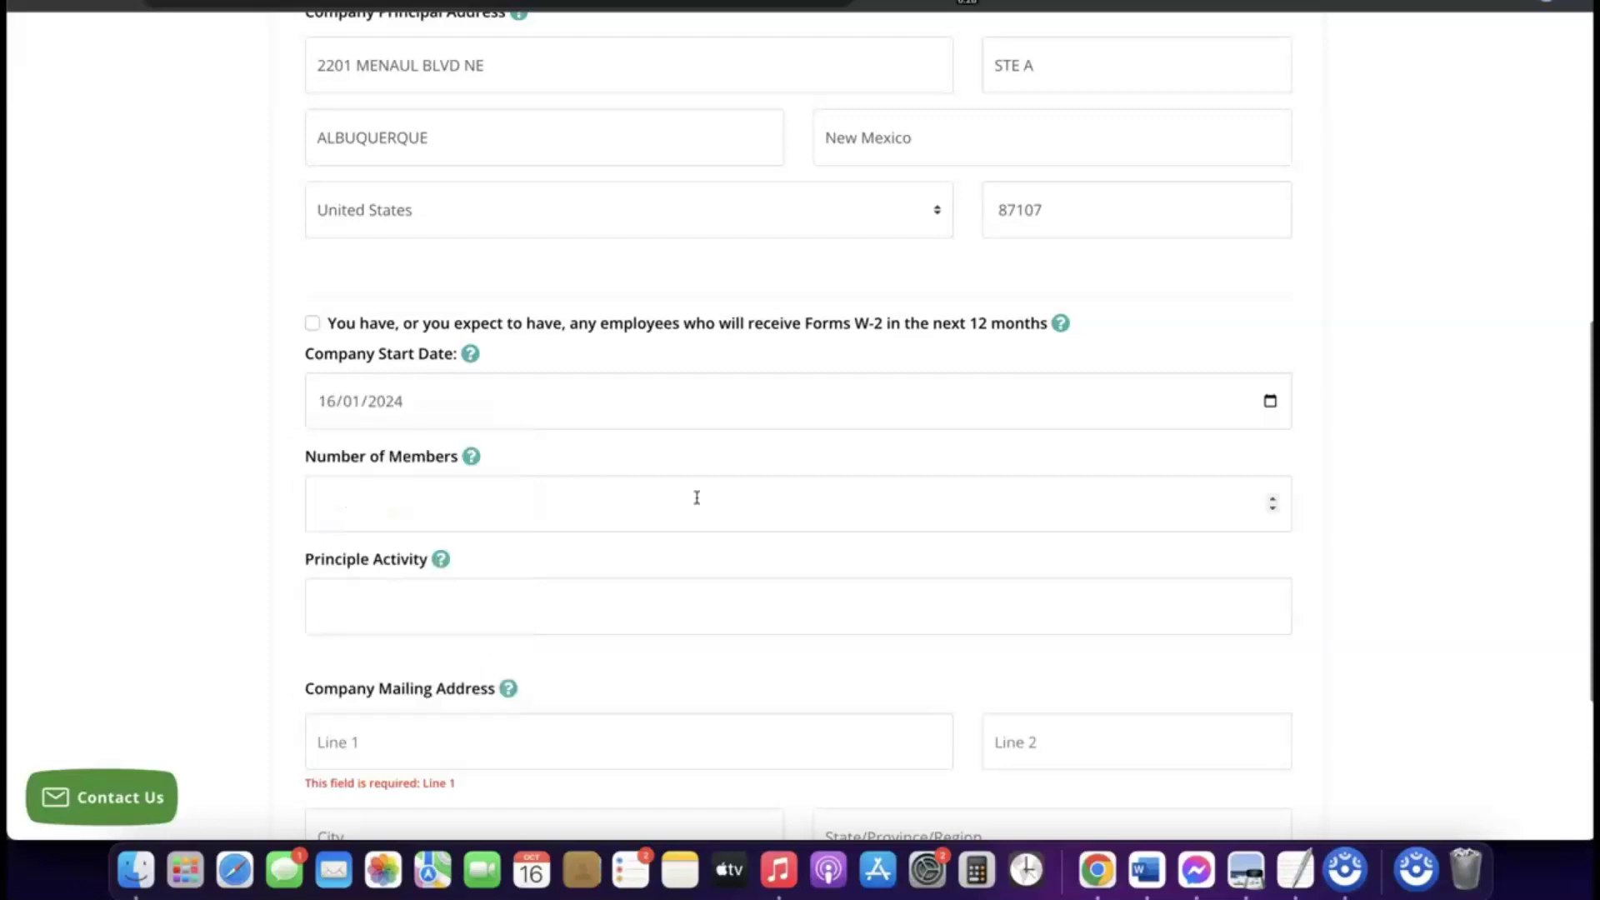
- Enter 1 as the number of members of the company
left_click(667, 477)
scroll(667, 478, "down", 1)
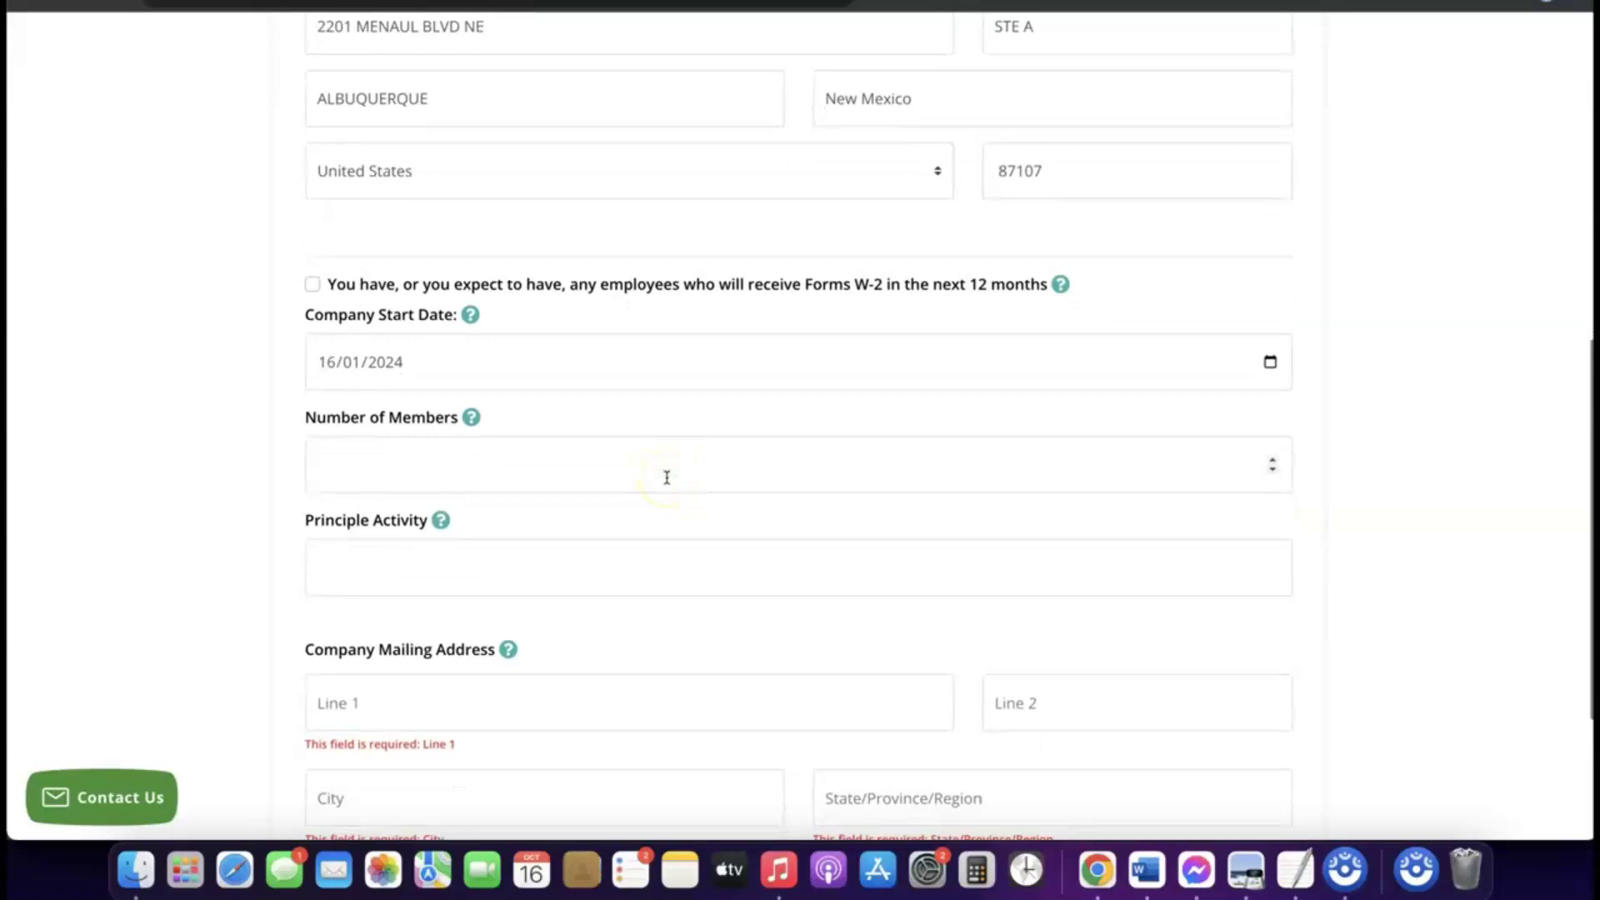
left_click(589, 466)
left_click(552, 464)
type("1")
left_click(553, 465)
scroll(555, 467, "down", 3)
left_click(511, 471)
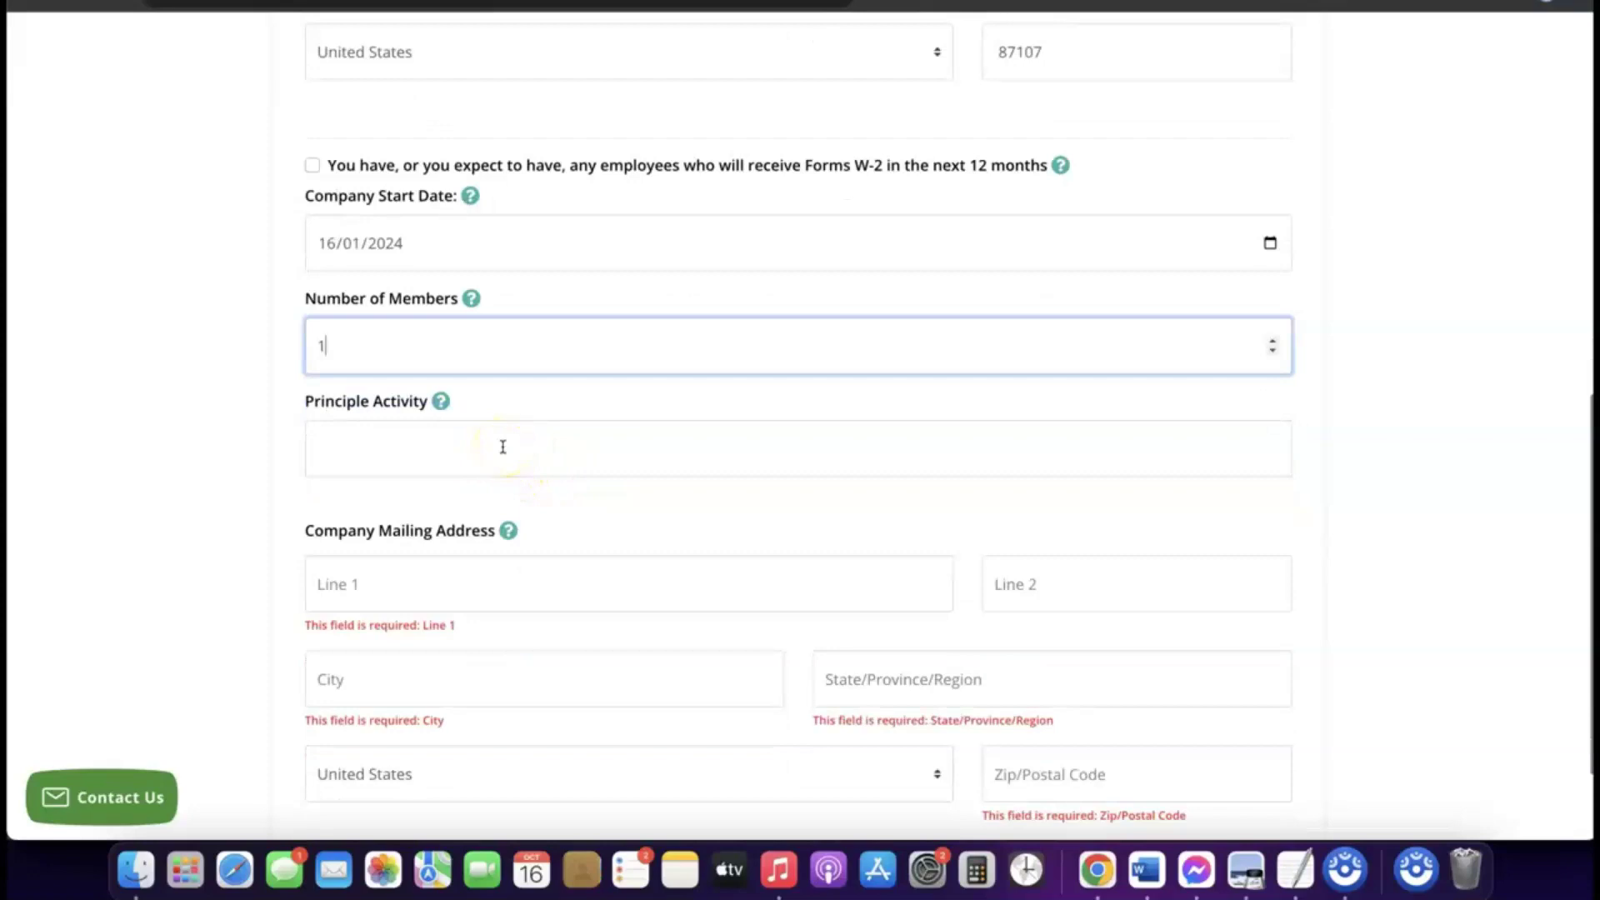
- Enter eCommerce as the company's principle activity
left_click(499, 440)
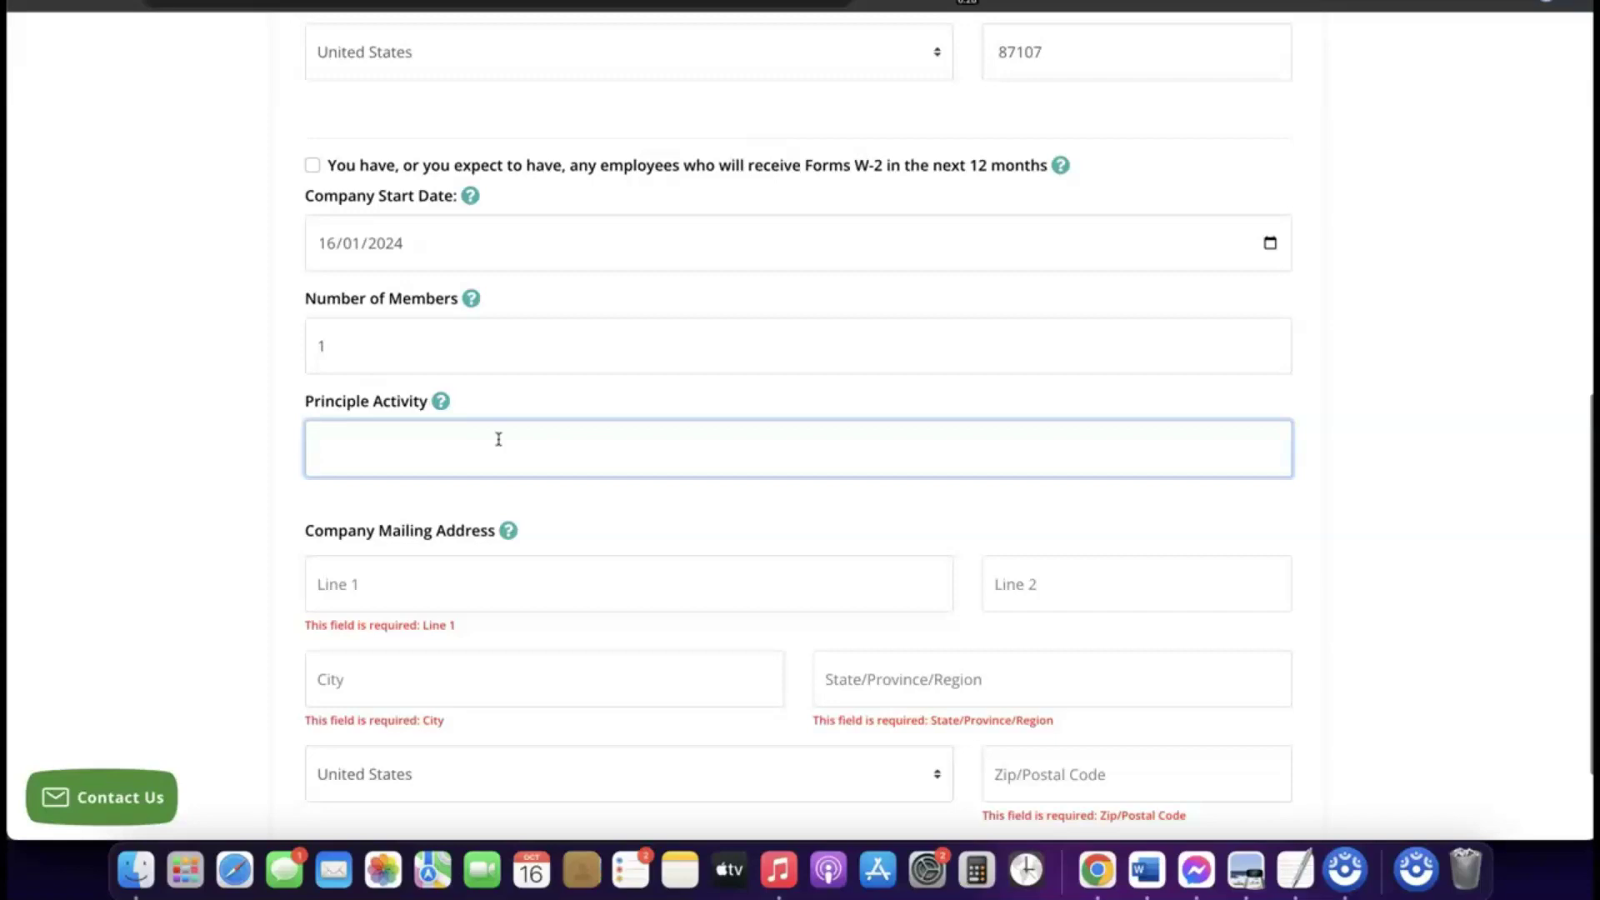
type("ecommerce")
scroll(498, 439, "down", 1)
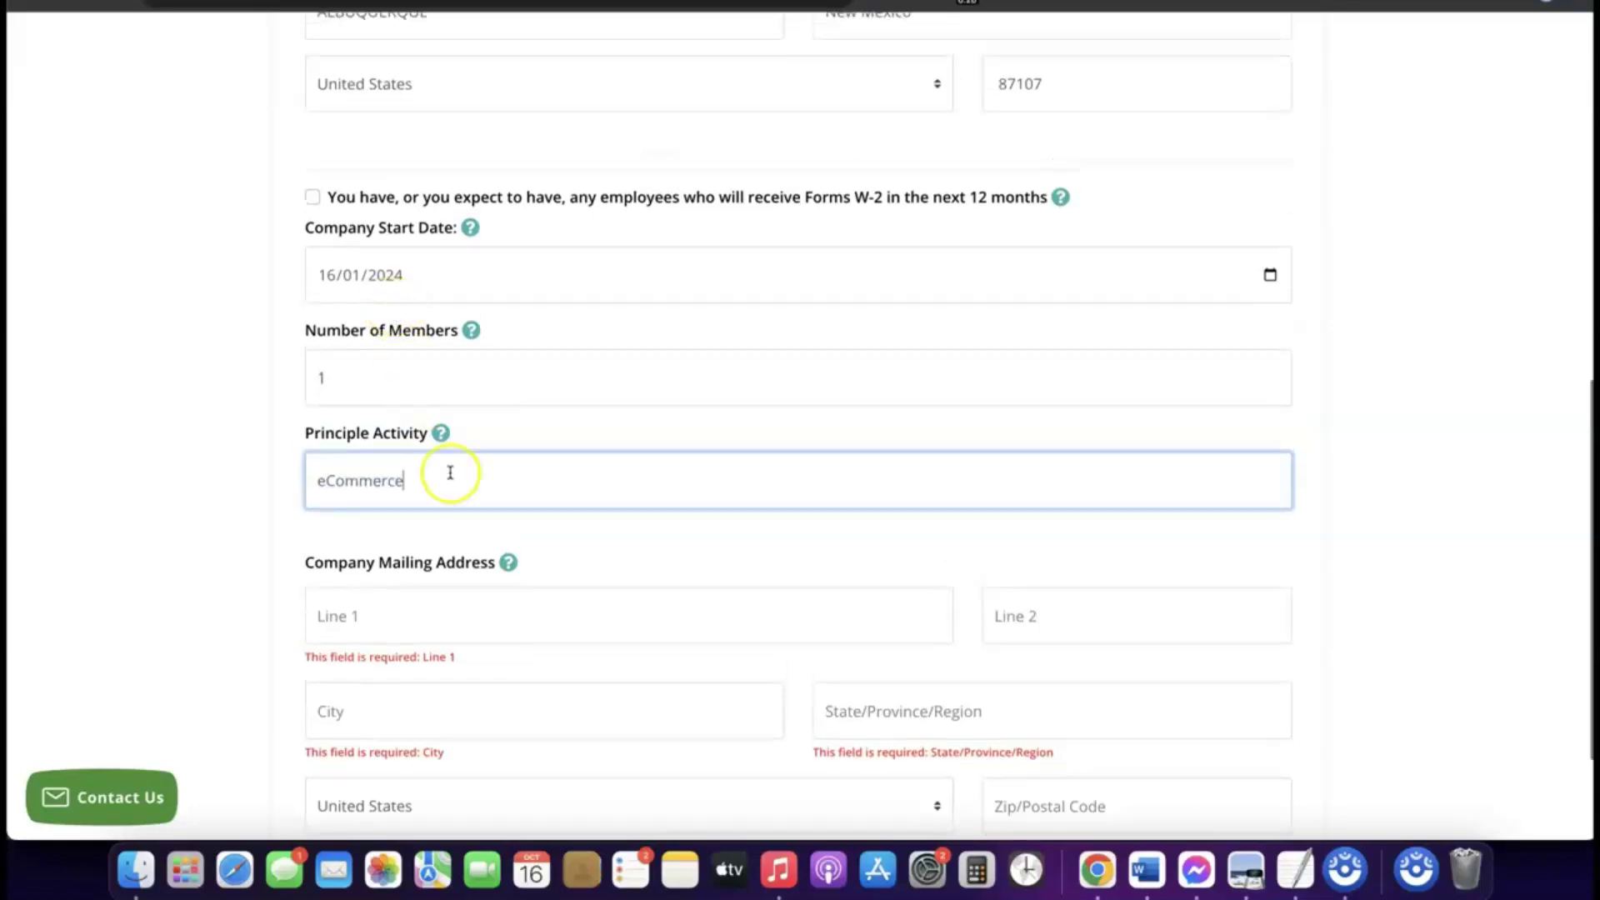
scroll(450, 476, "down", 3)
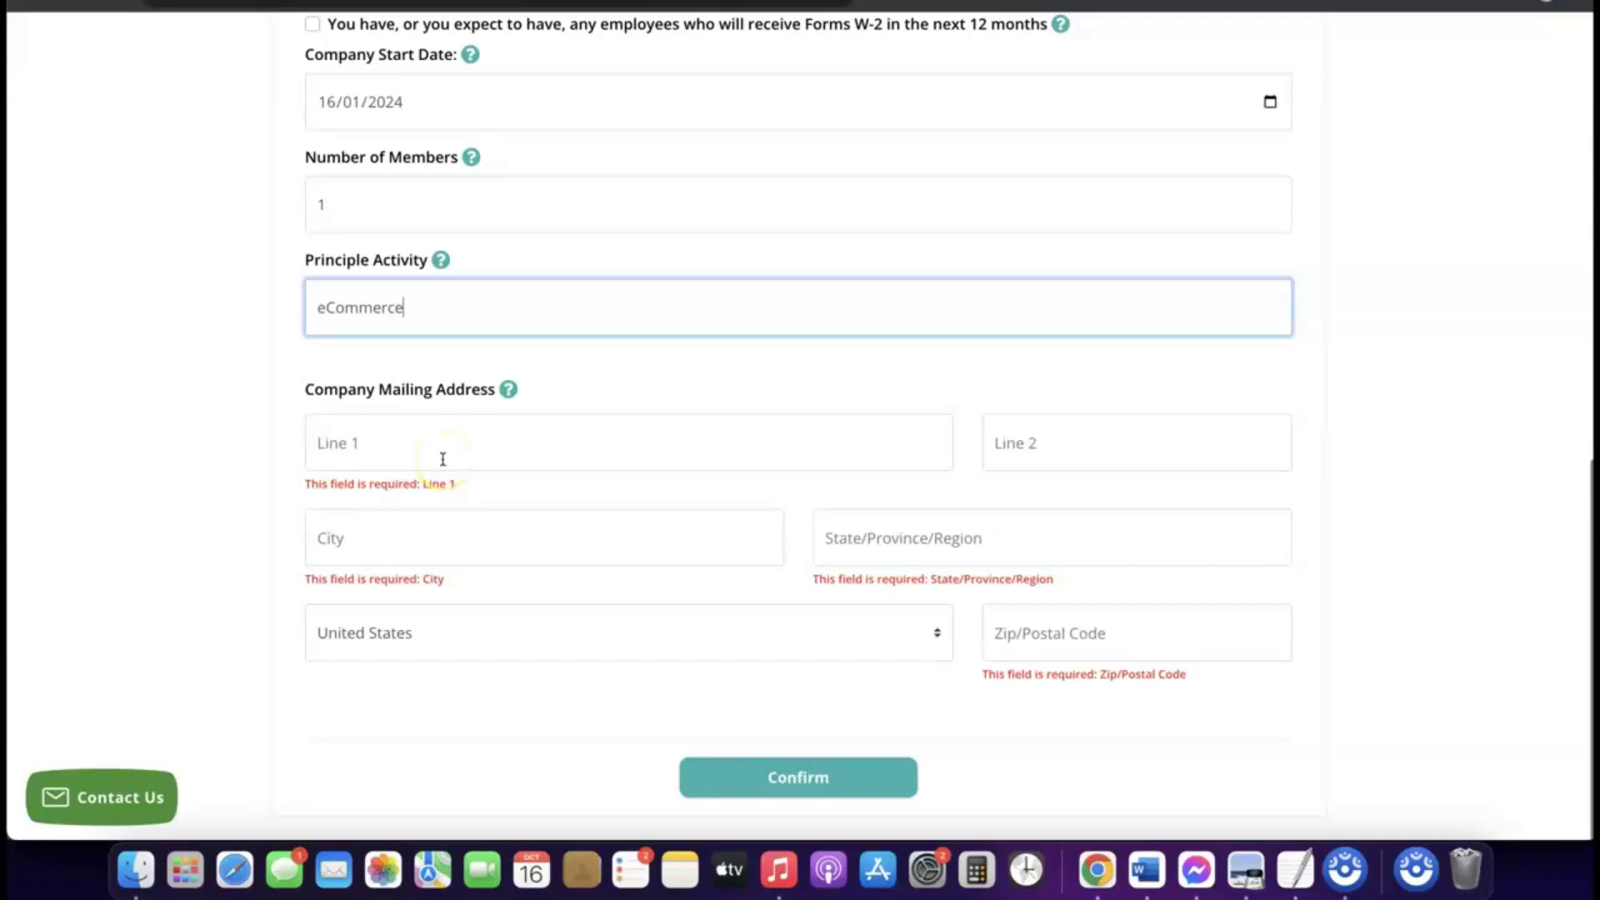
- Copy the street line of the company principal address into the first line of the company mailing address
scroll(442, 459, "up", 8)
scroll(442, 459, "down", 10)
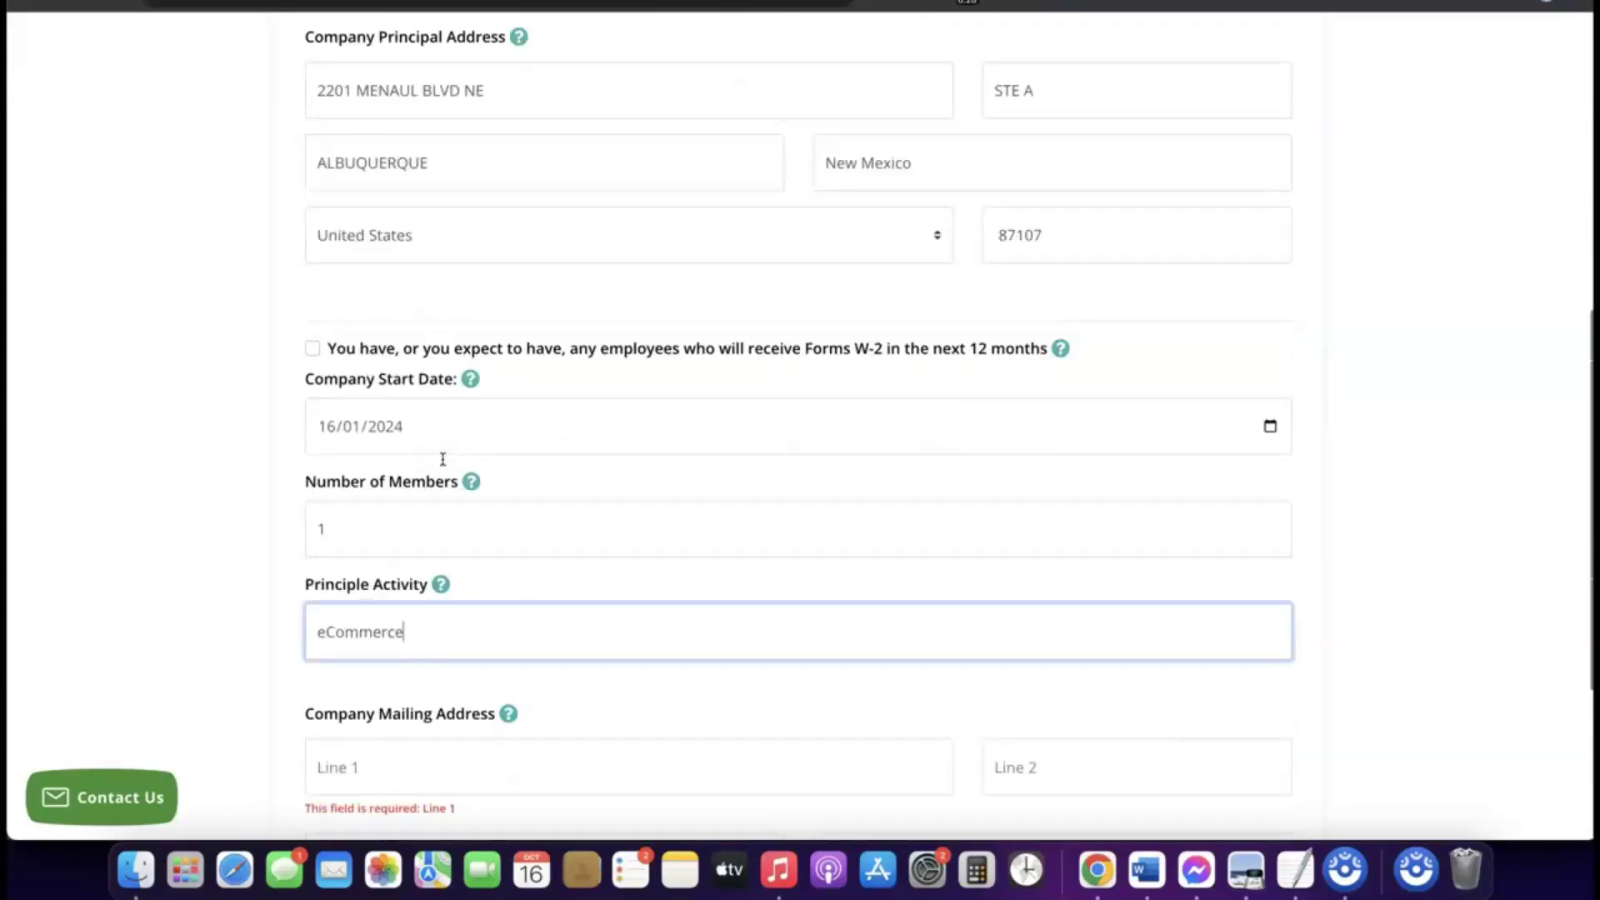
scroll(445, 472, "up", 10)
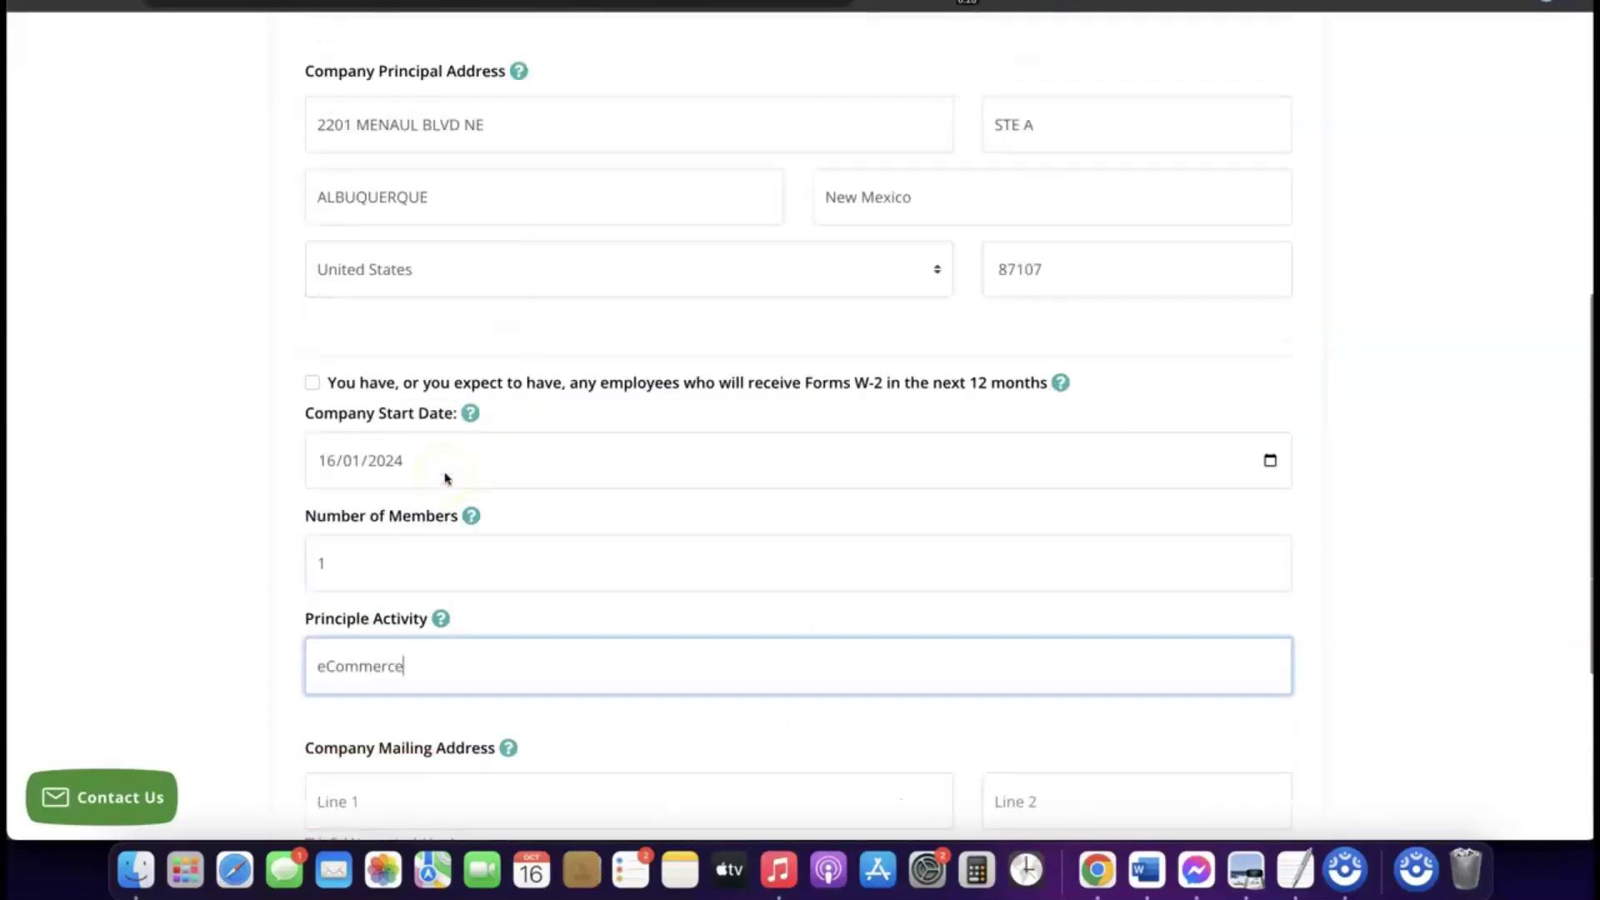
triple_click(439, 251)
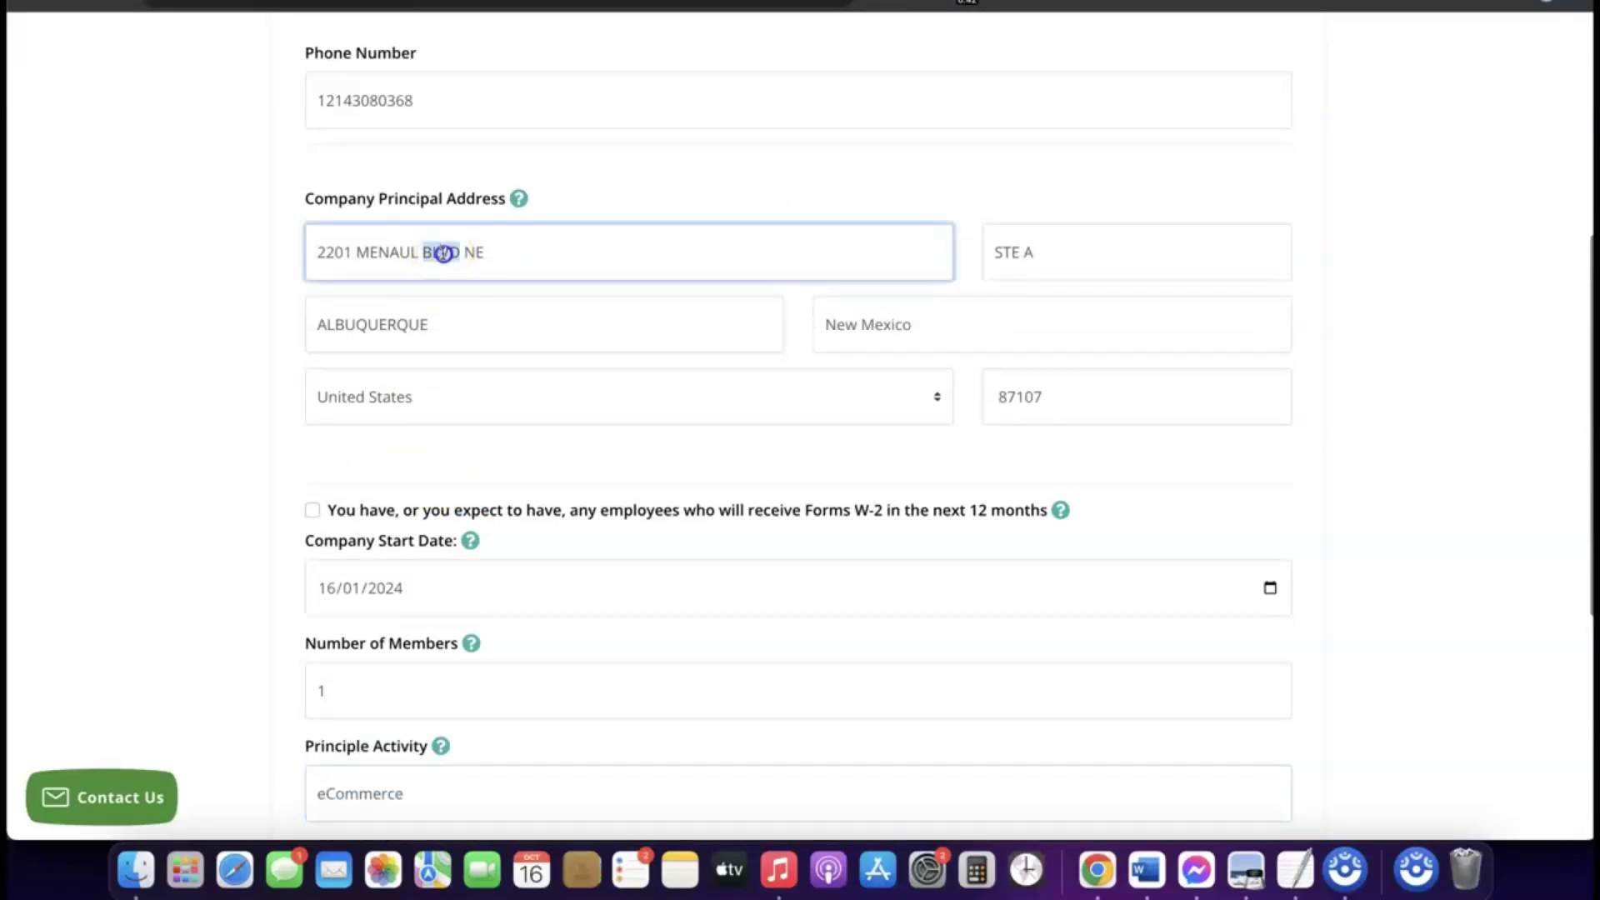
right_click(443, 250)
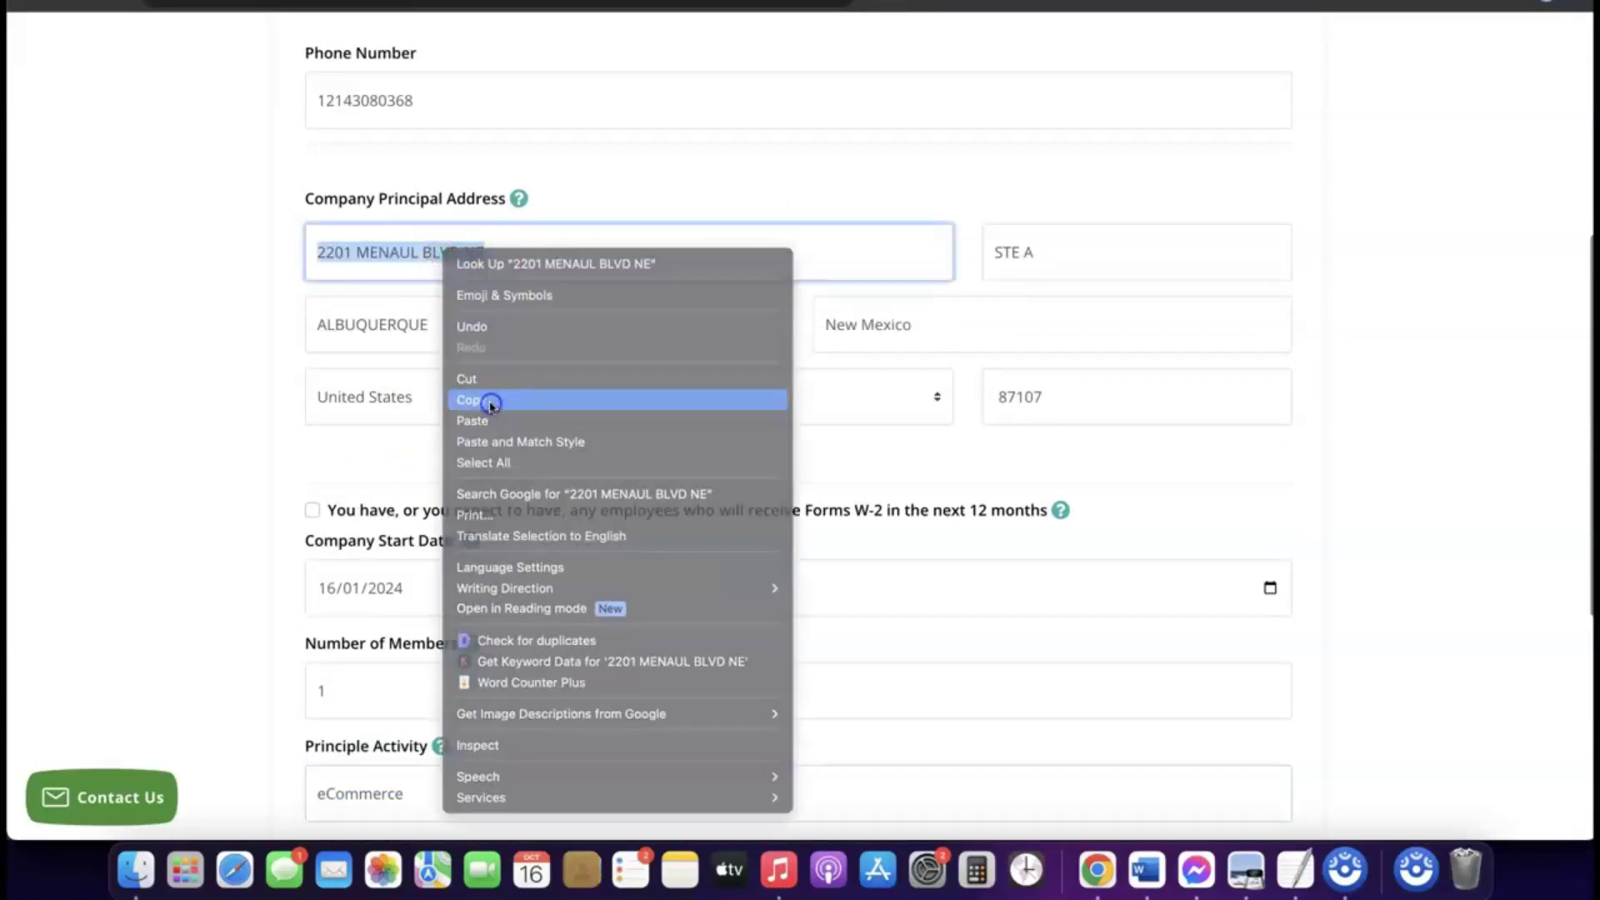
left_click(498, 400)
scroll(491, 404, "down", 10)
left_click(415, 442)
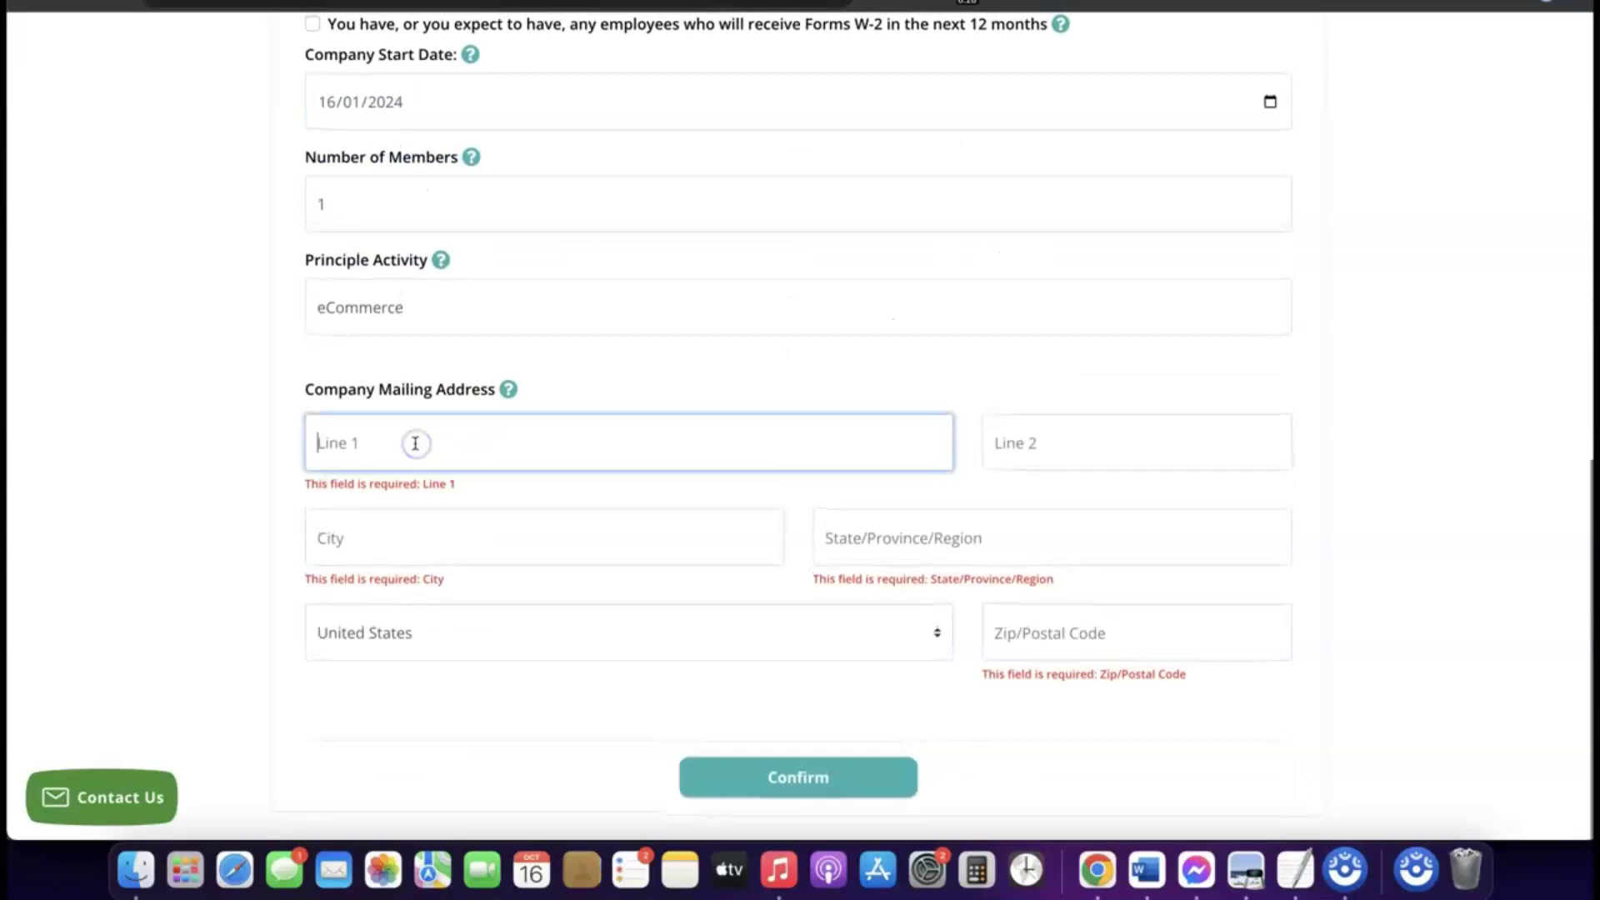
left_click(433, 491)
- Complete the company mailing address with the same suite, city, state and postal code as the principal address
left_click(1082, 636)
type("87107")
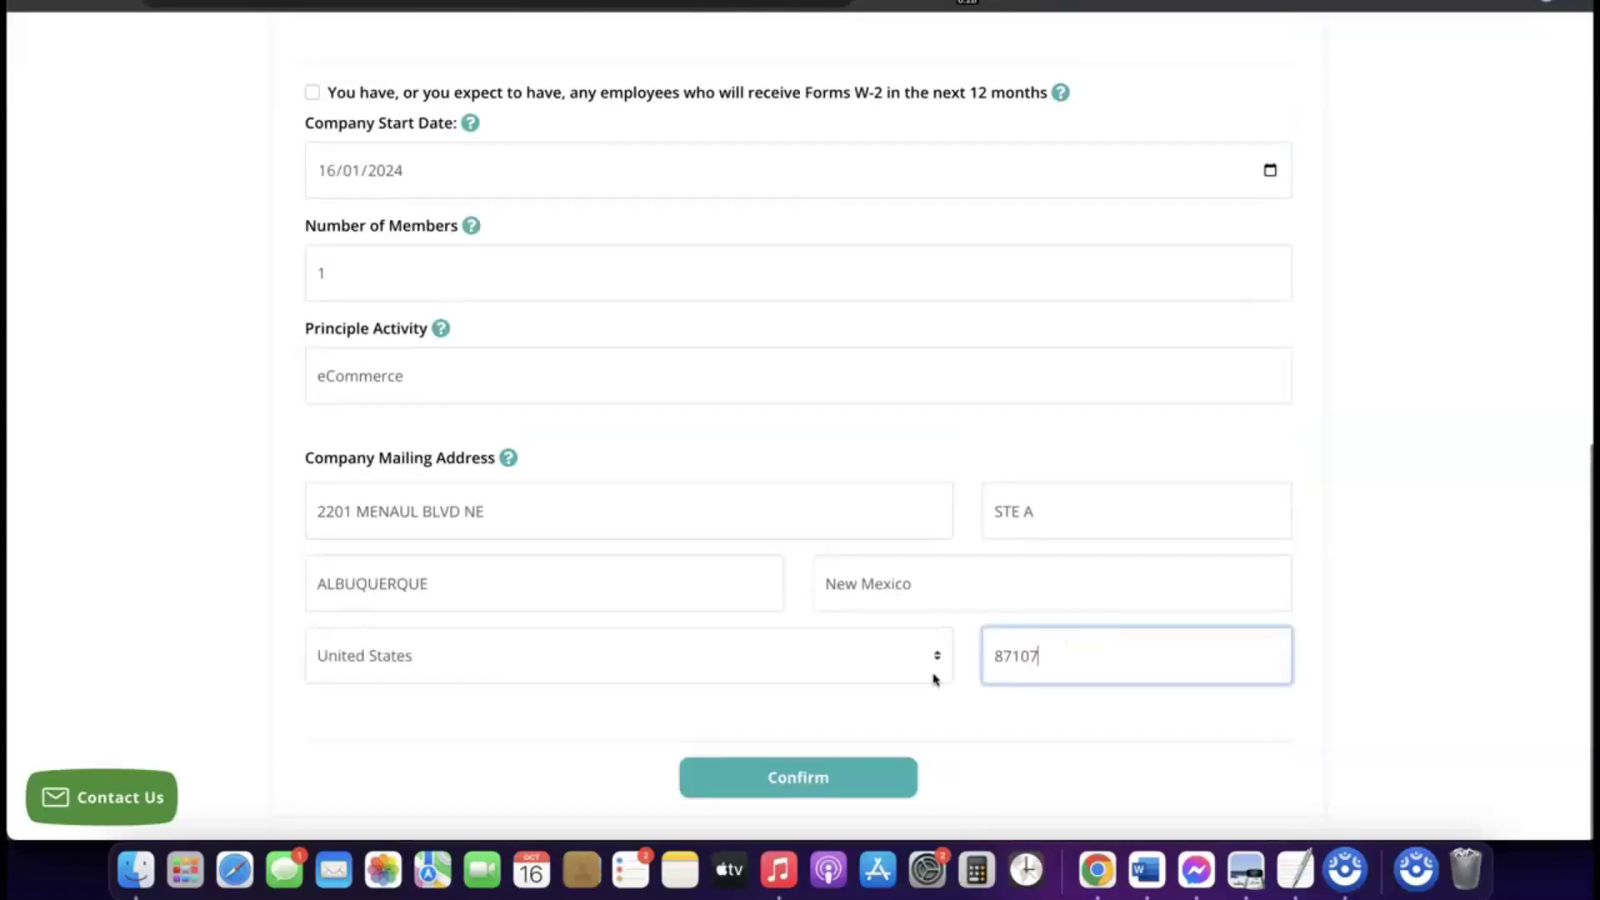
left_click(934, 715)
left_click(869, 691)
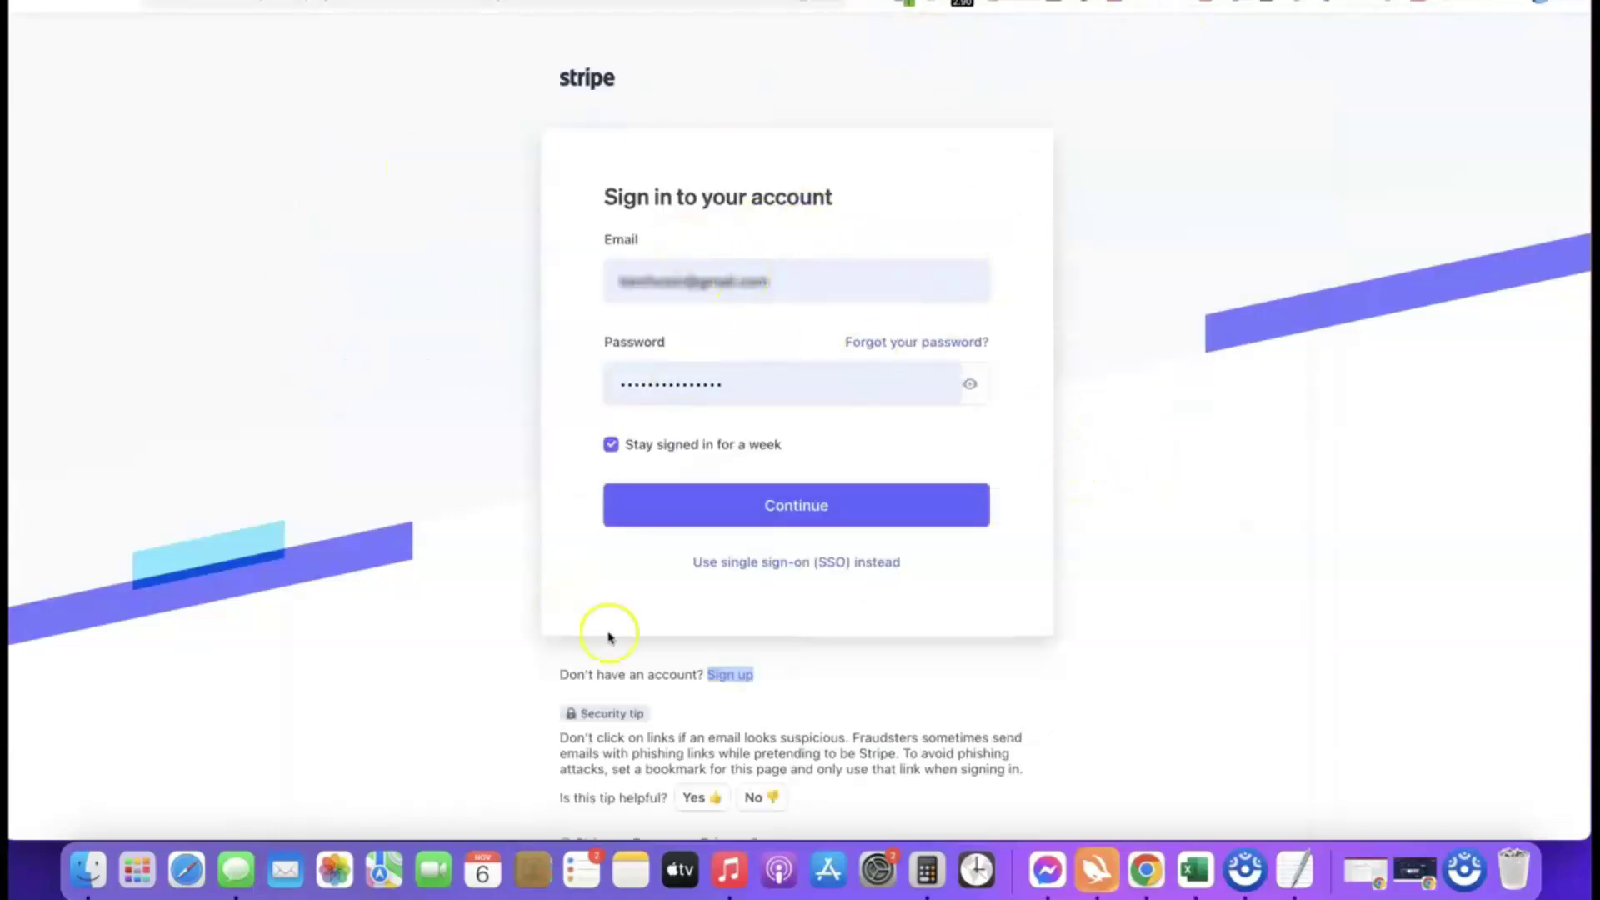
- Sign in to Stripe and create a new account named Affiliate Blueprint with the United States as country of operation
left_click(769, 512)
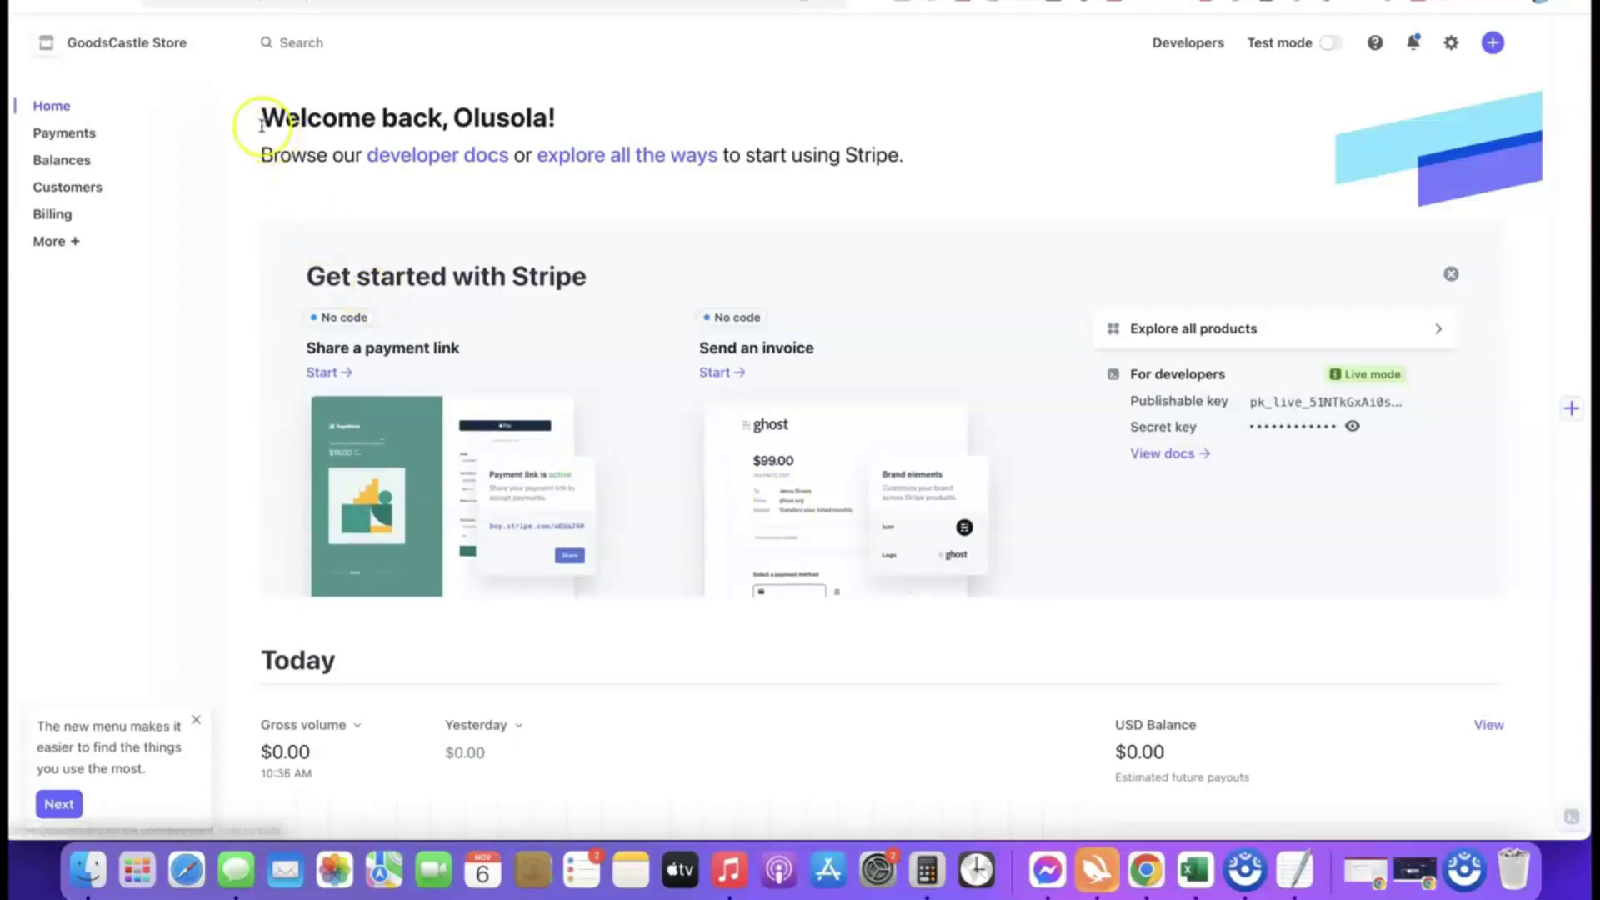
left_click(203, 42)
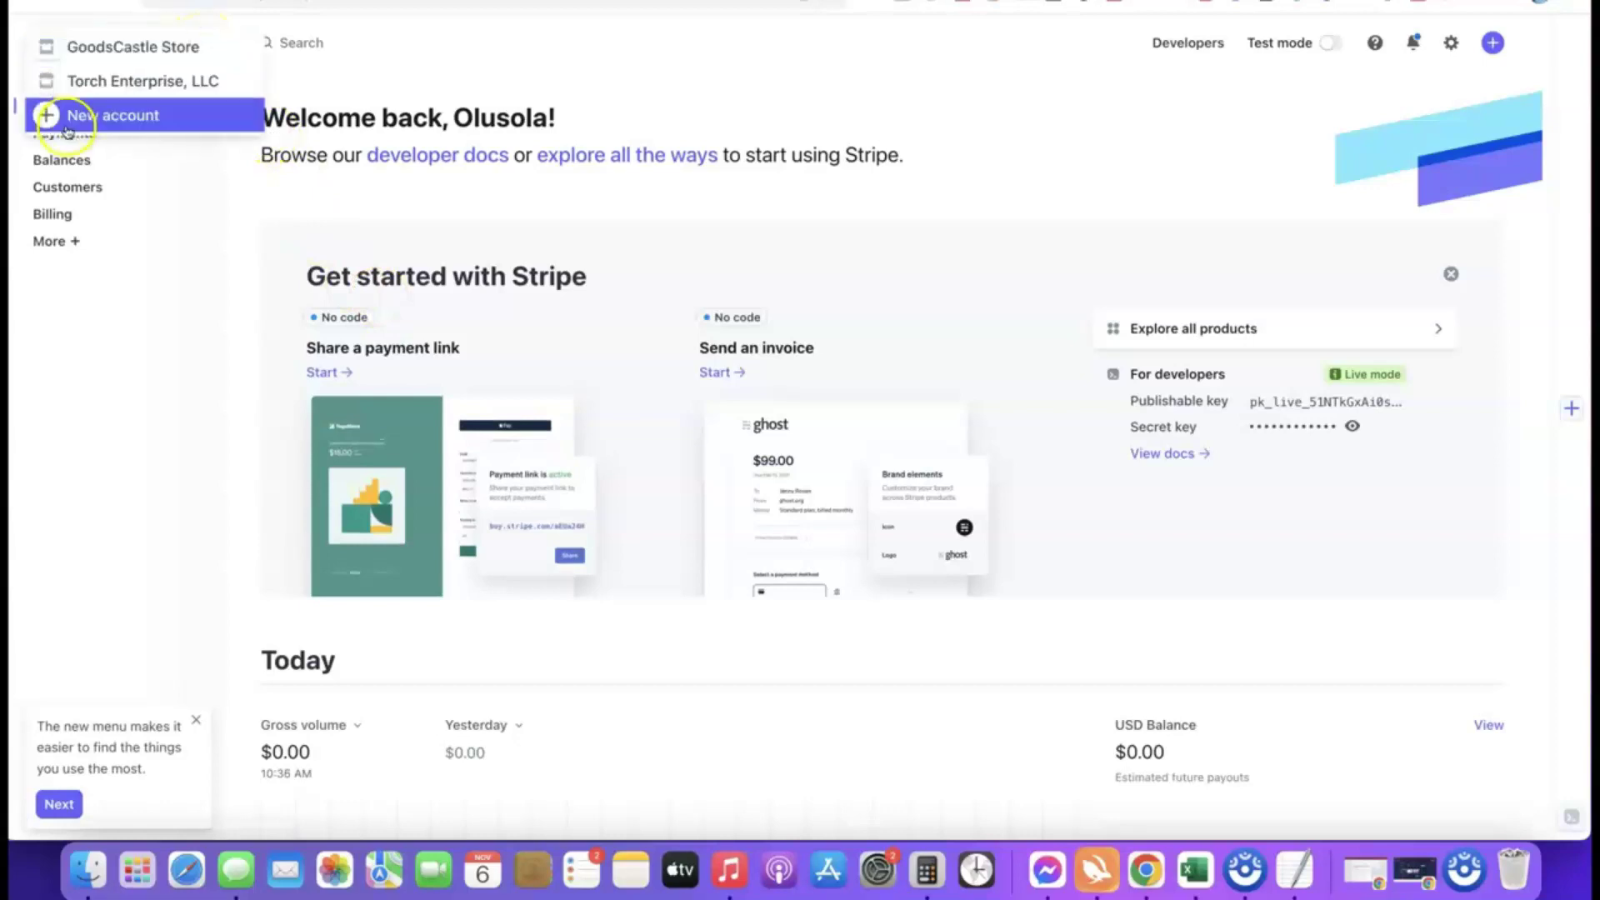
left_click(114, 116)
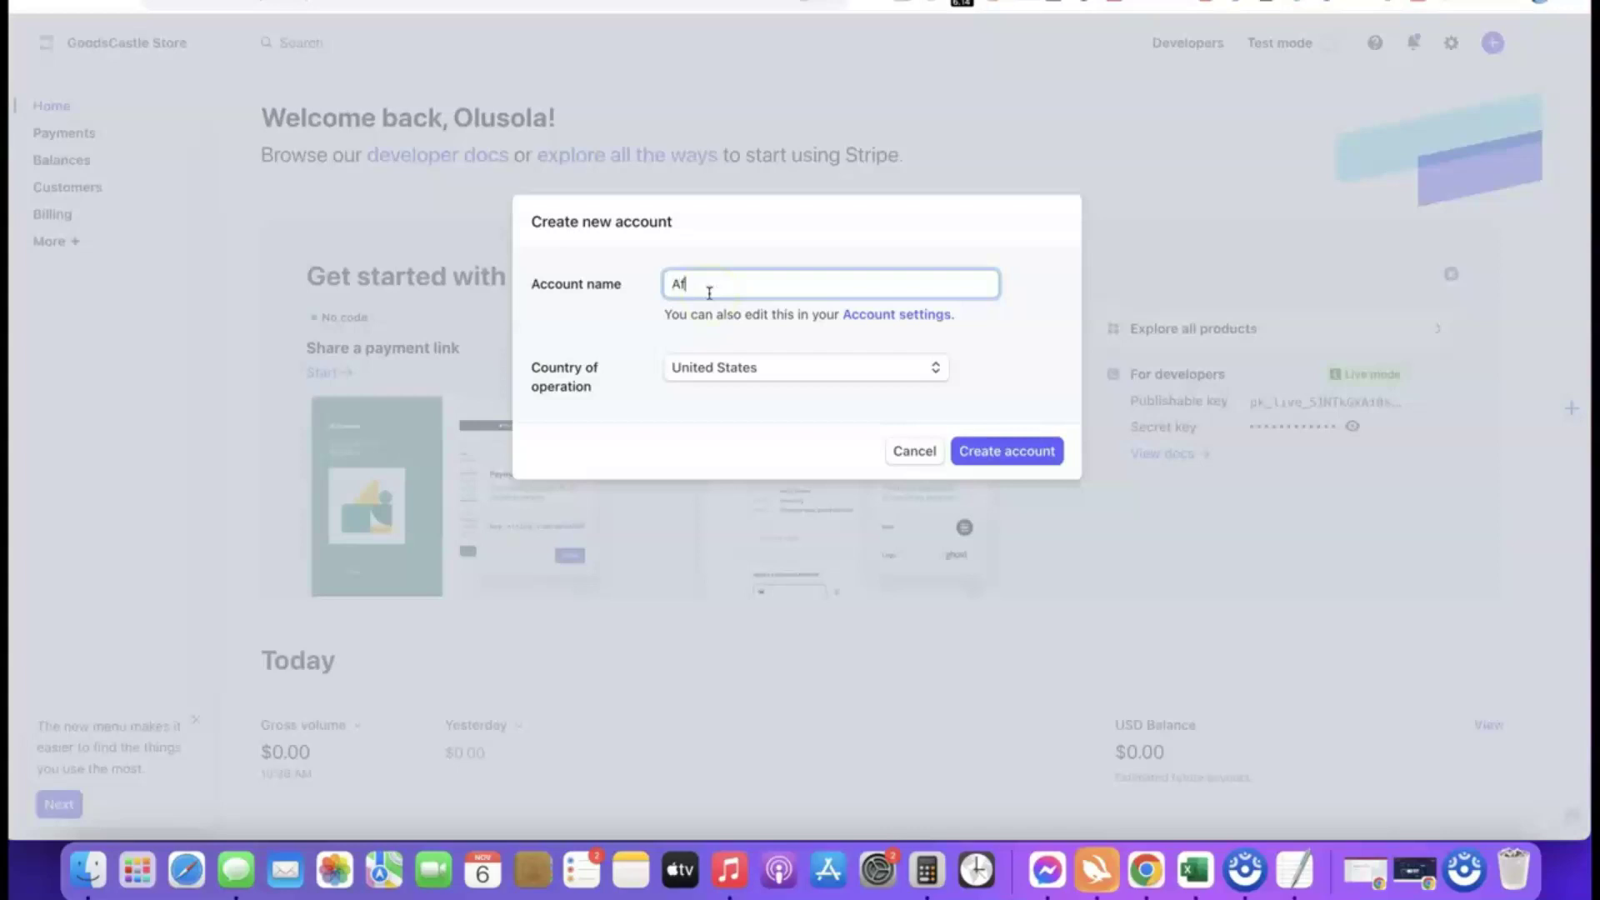
type("ate Blueprint")
left_click(658, 330)
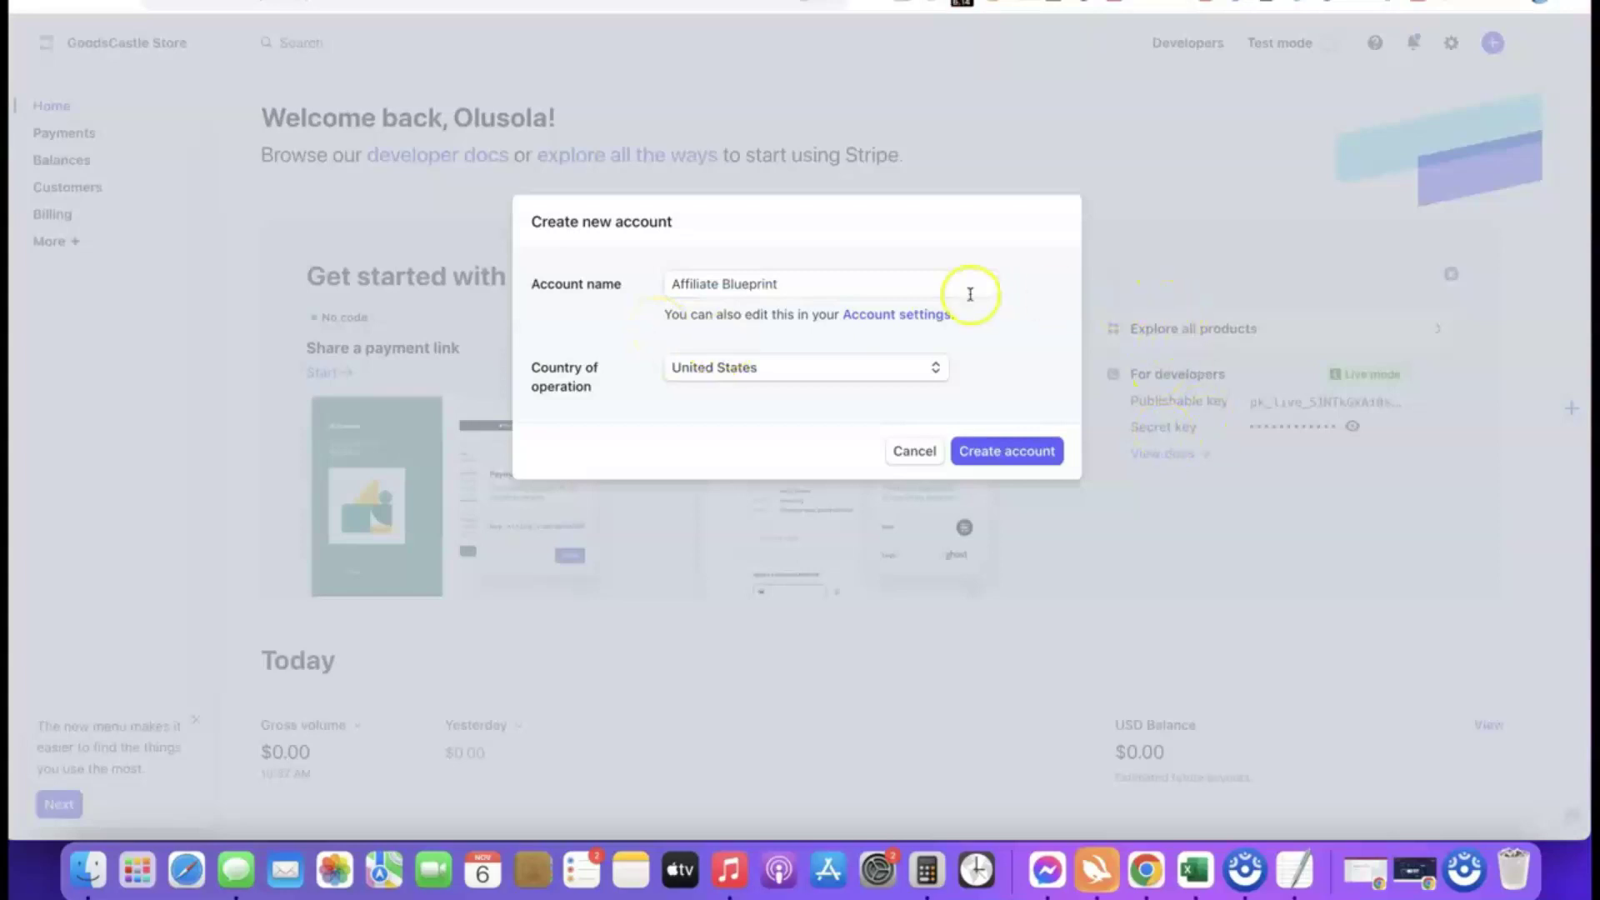
left_click(997, 457)
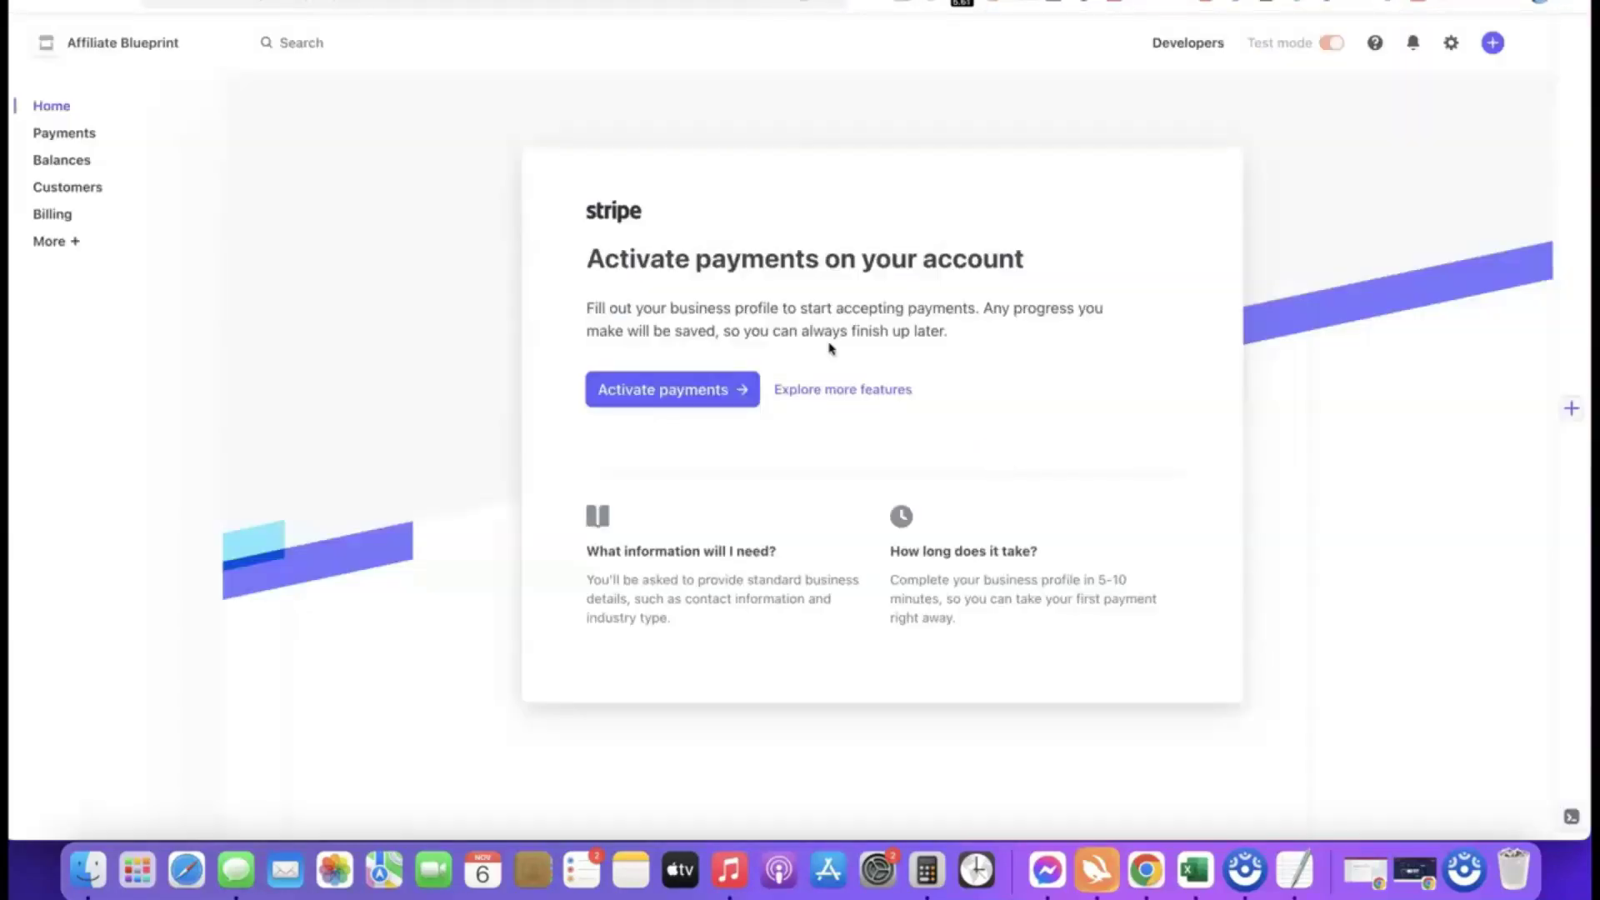
- Start activating payments and submit Company as the type of business with Sole proprietorship as the business structure
left_click(662, 390)
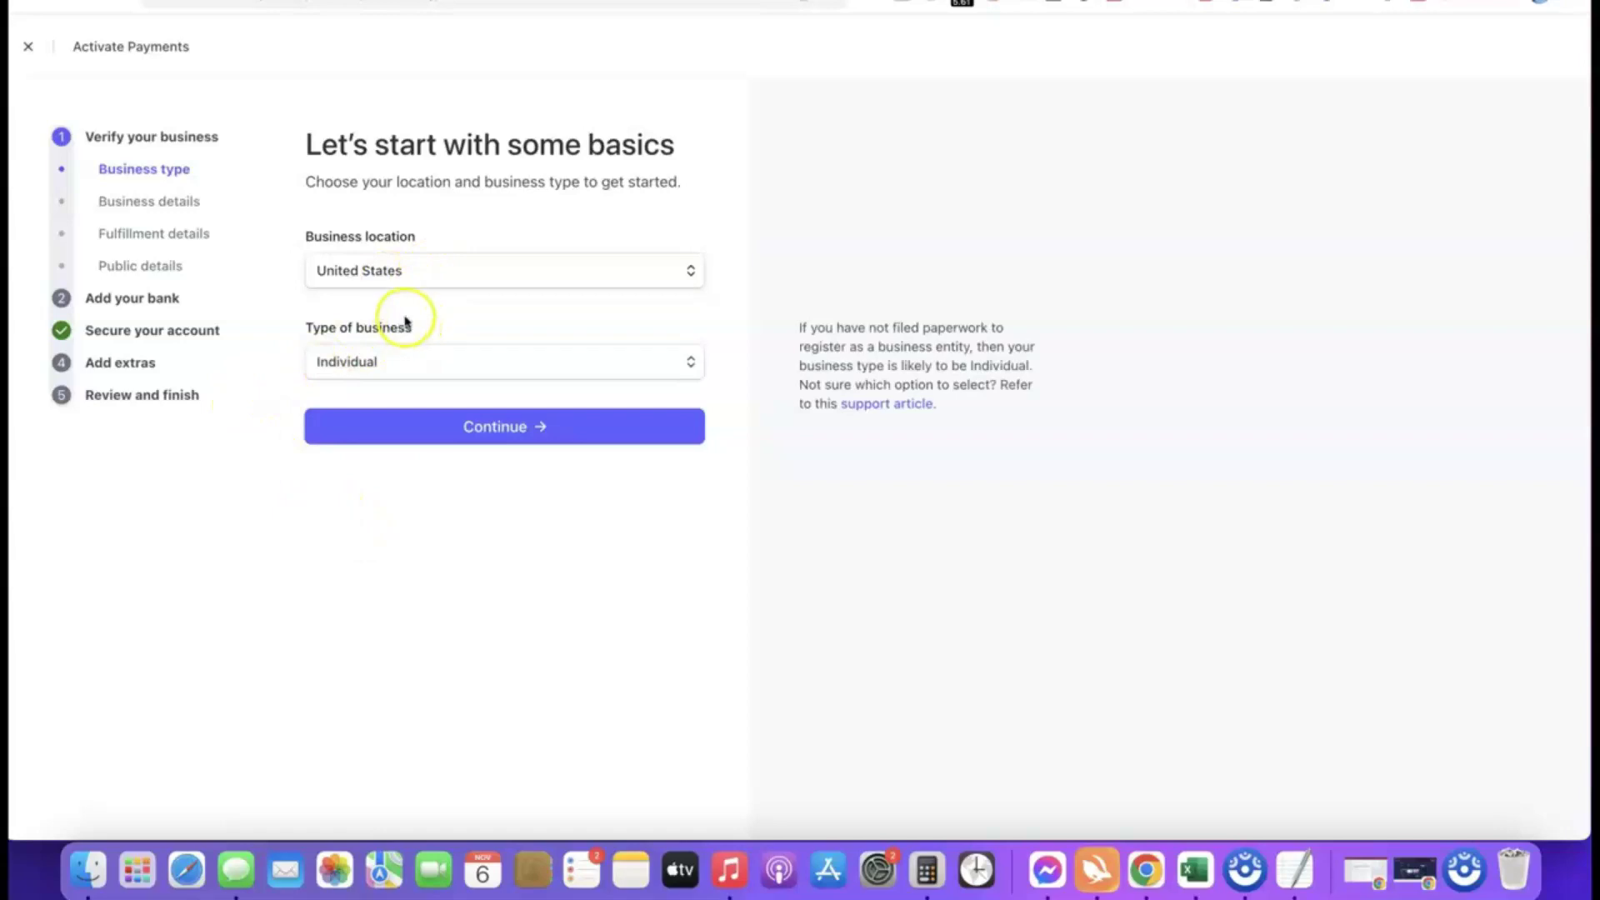
left_click(688, 365)
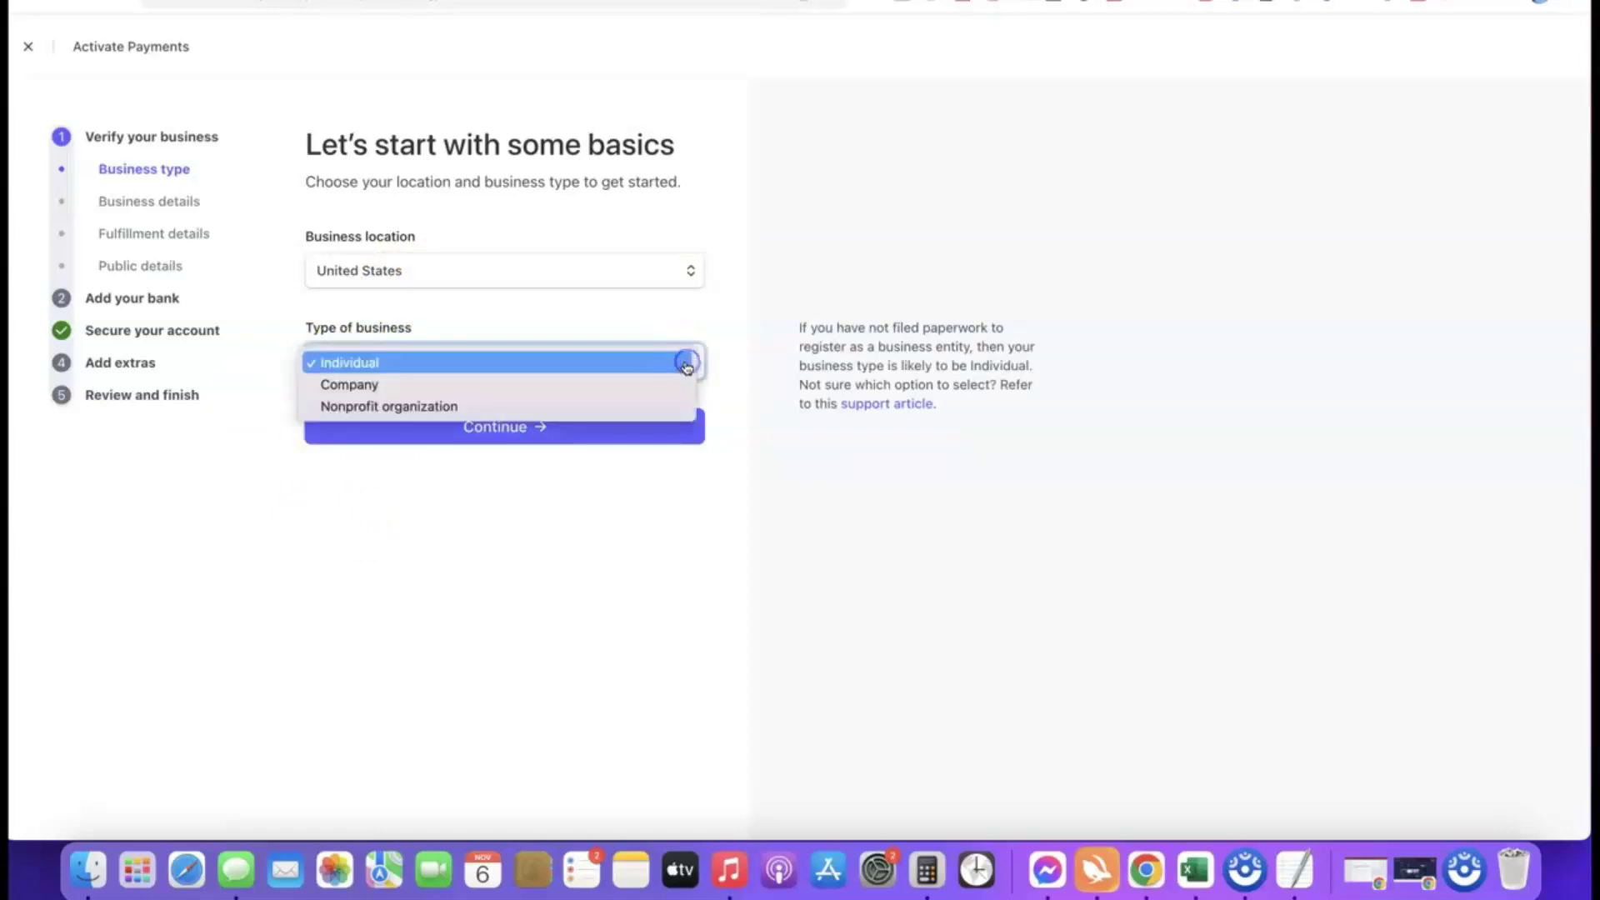
left_click(364, 386)
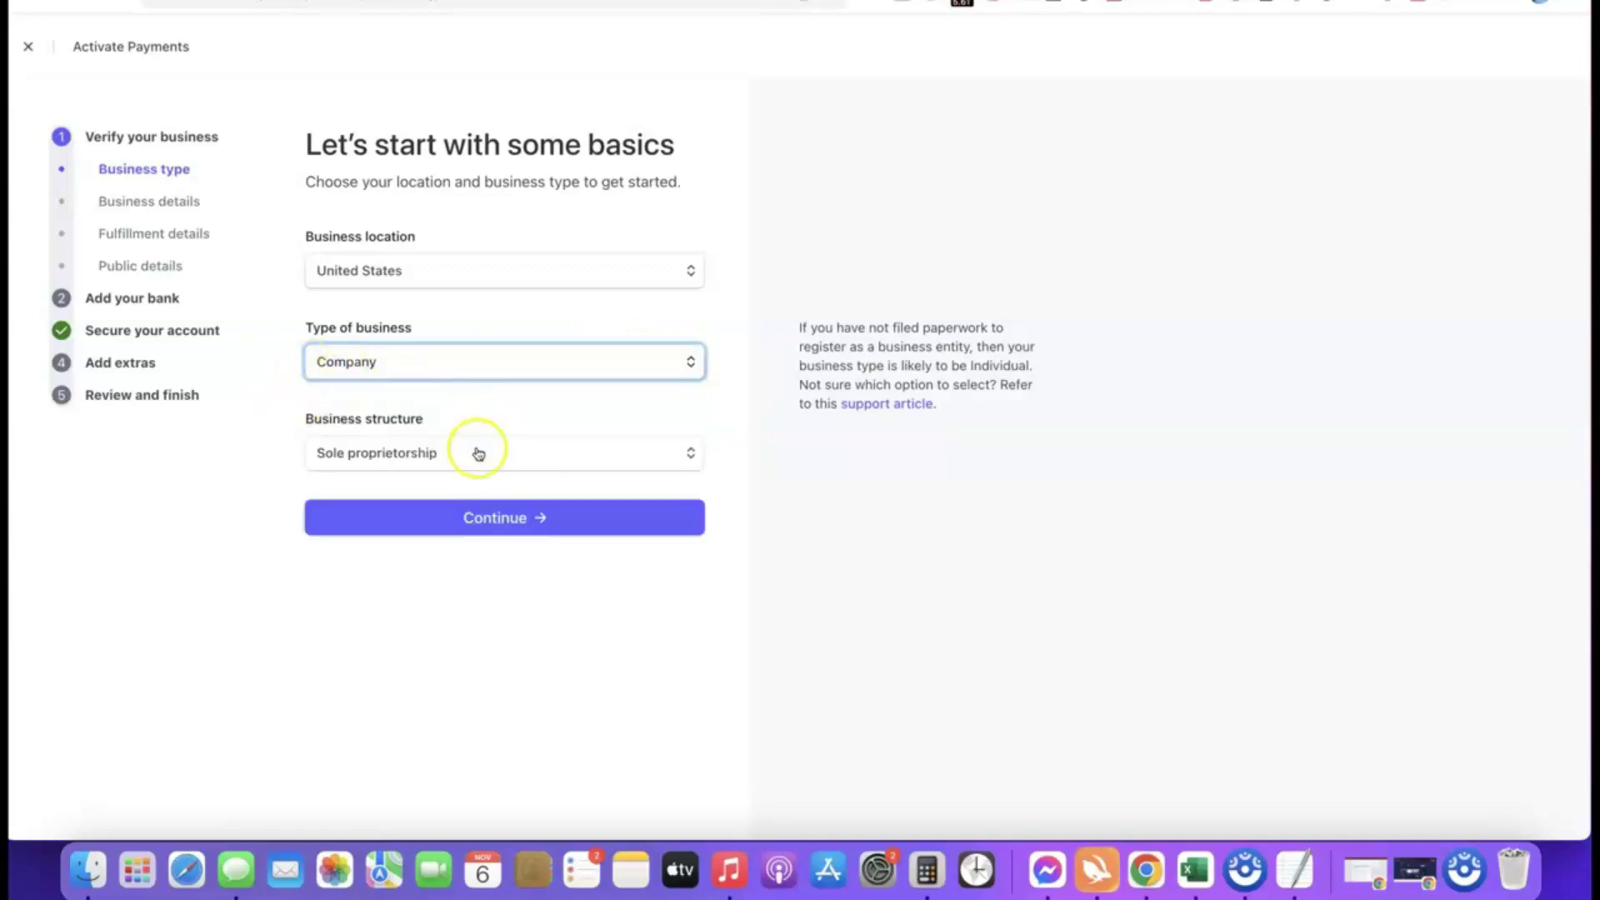
left_click(469, 453)
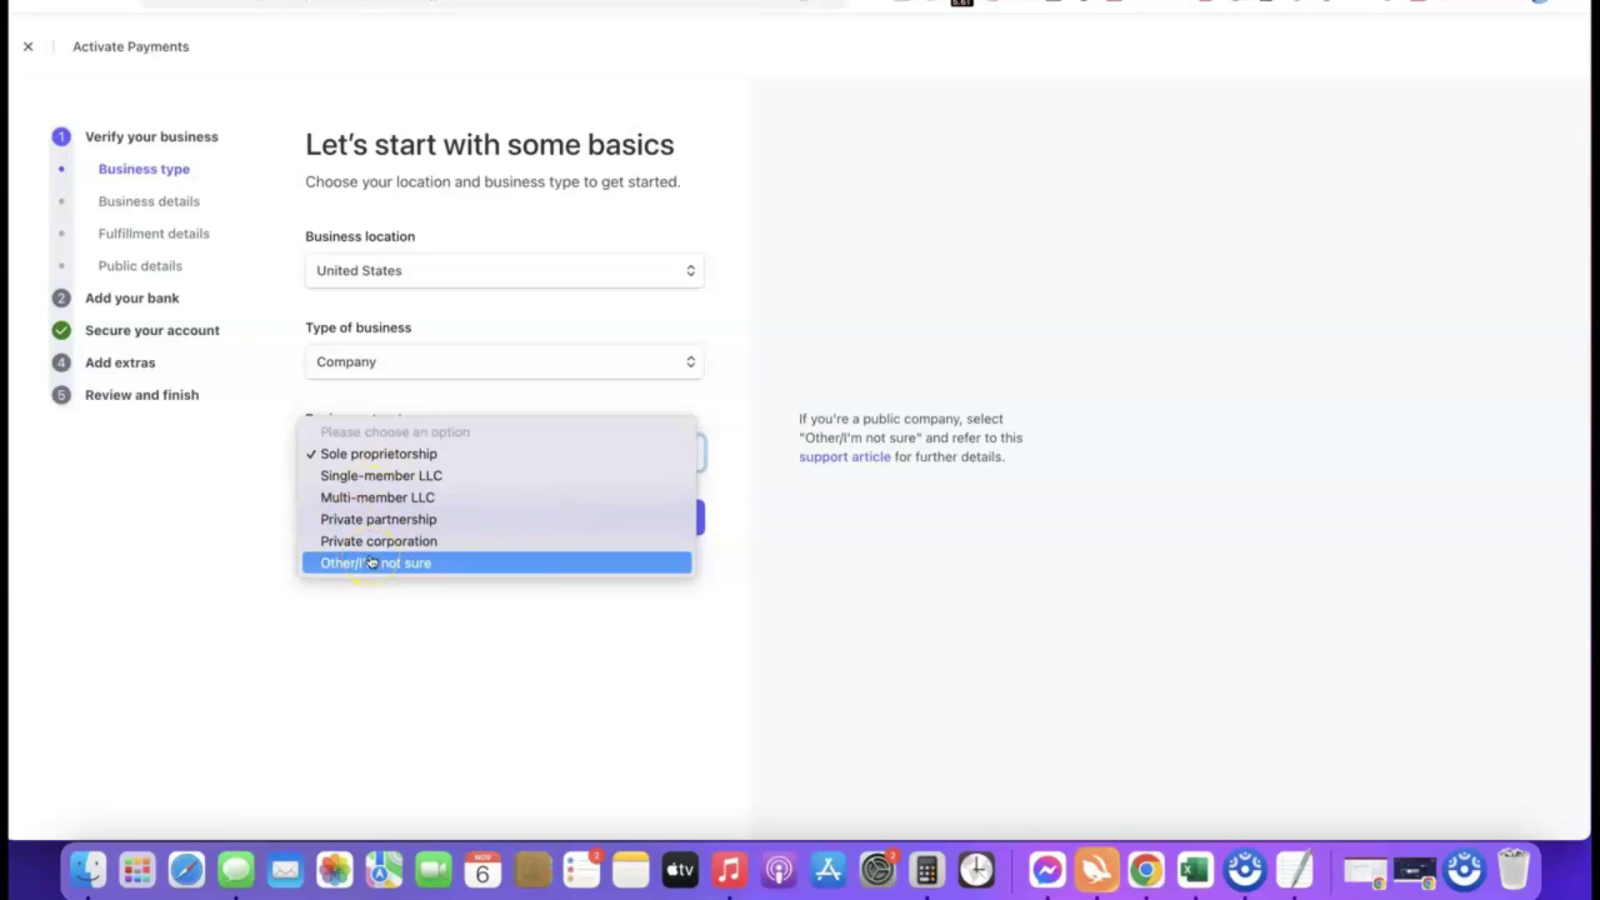
left_click(347, 452)
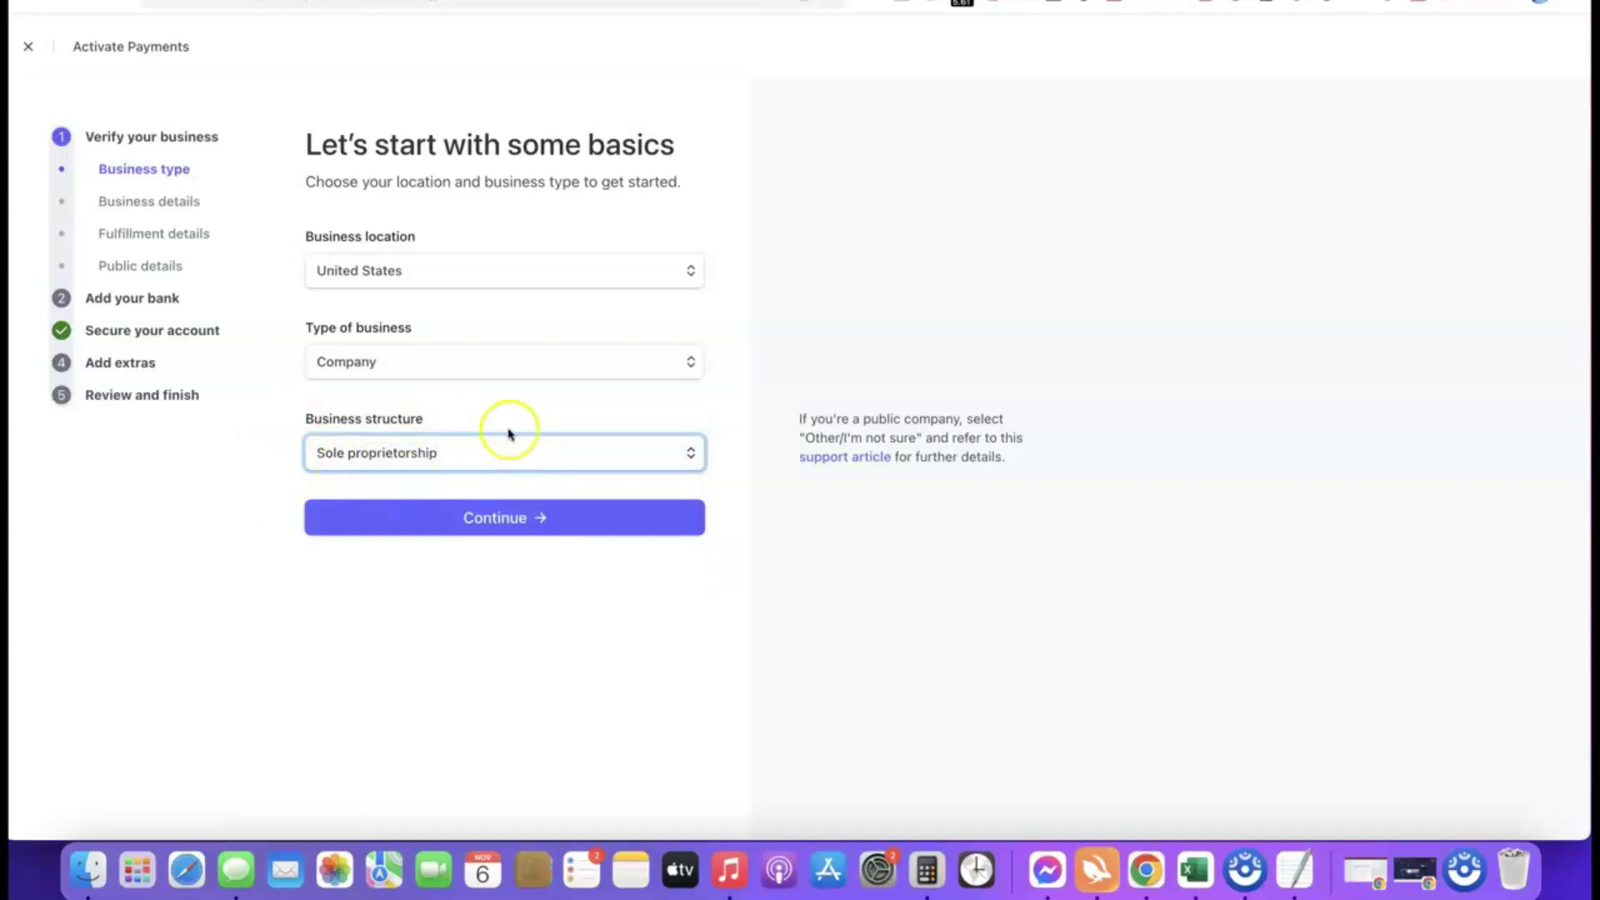
left_click(500, 519)
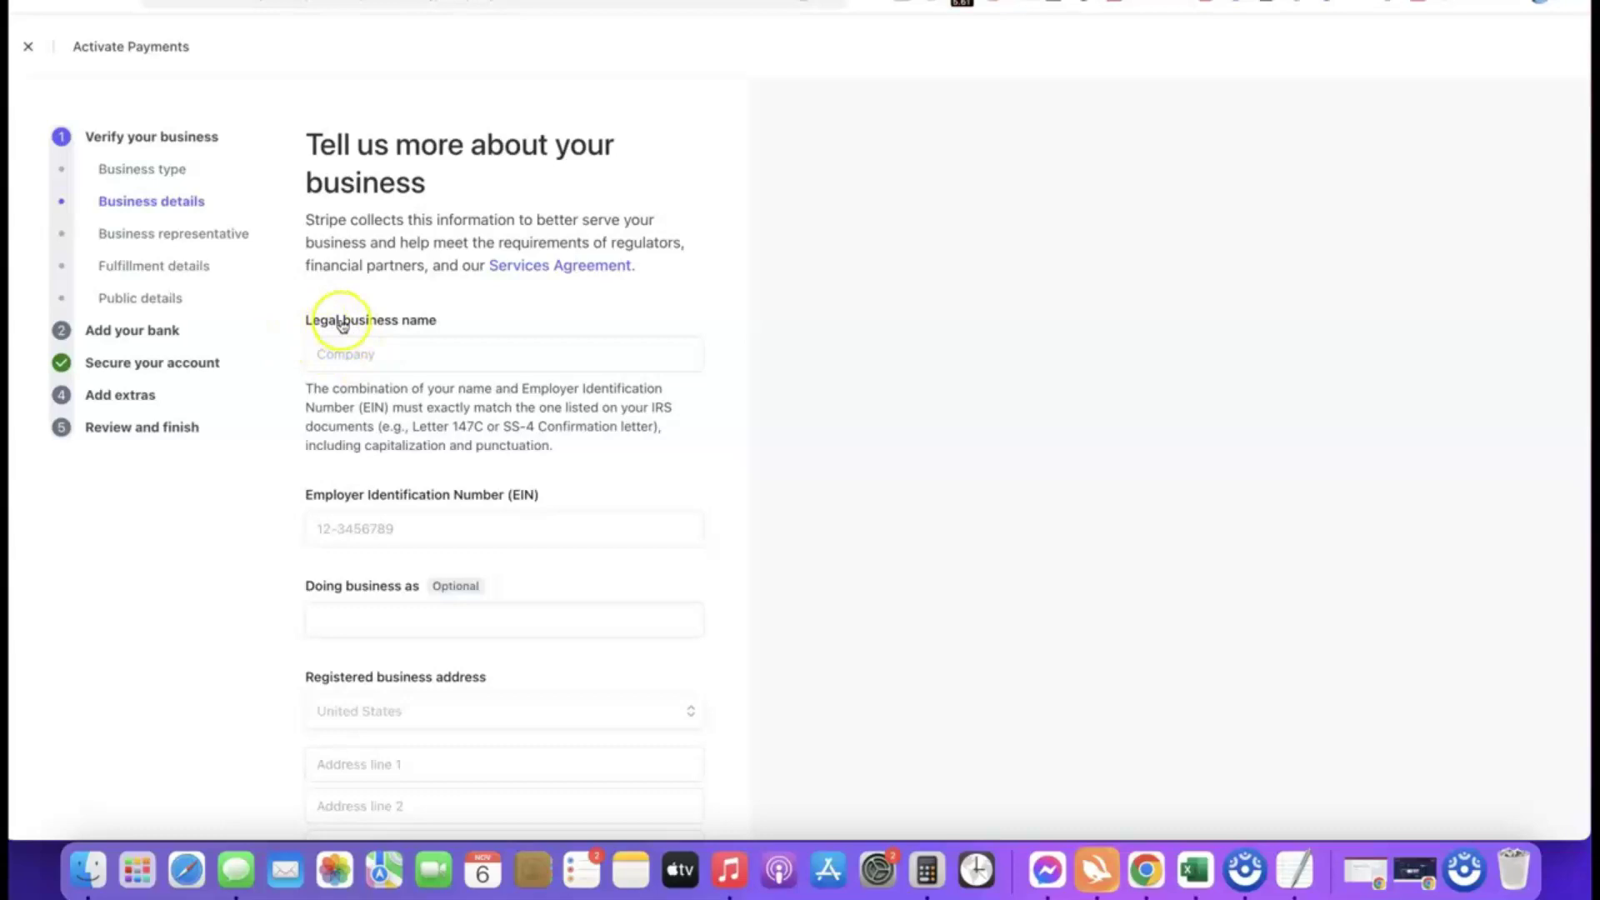
- Enter Torch Enterprise LLC as the legal business name and fill in the company's Employer Identification Number
left_click(399, 351)
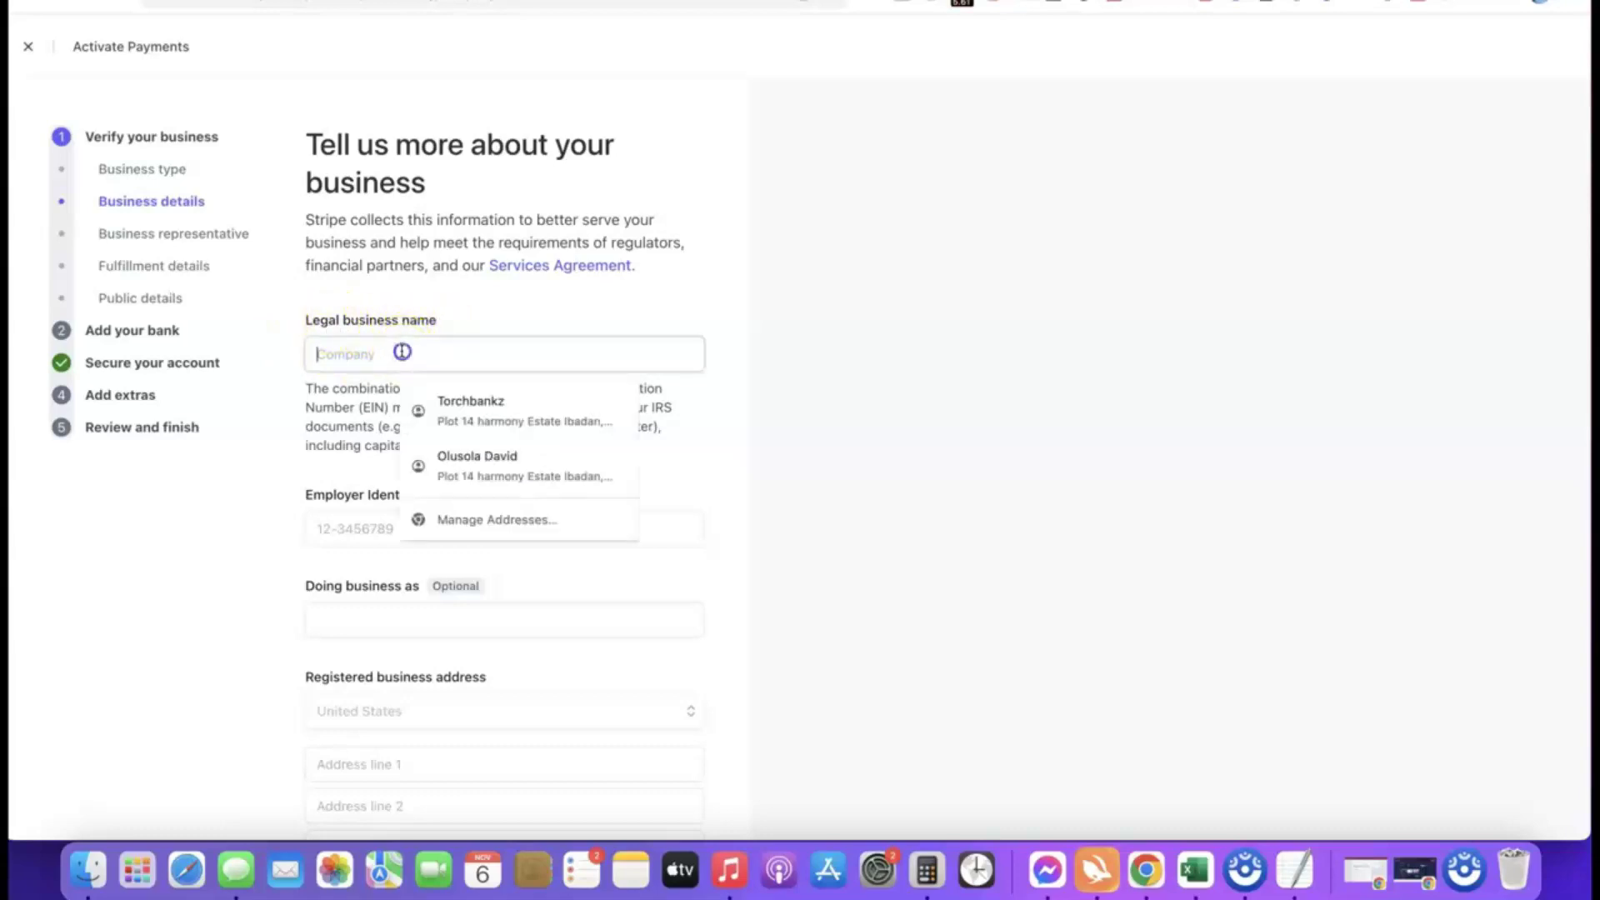
type("Torch Enterprise LLC")
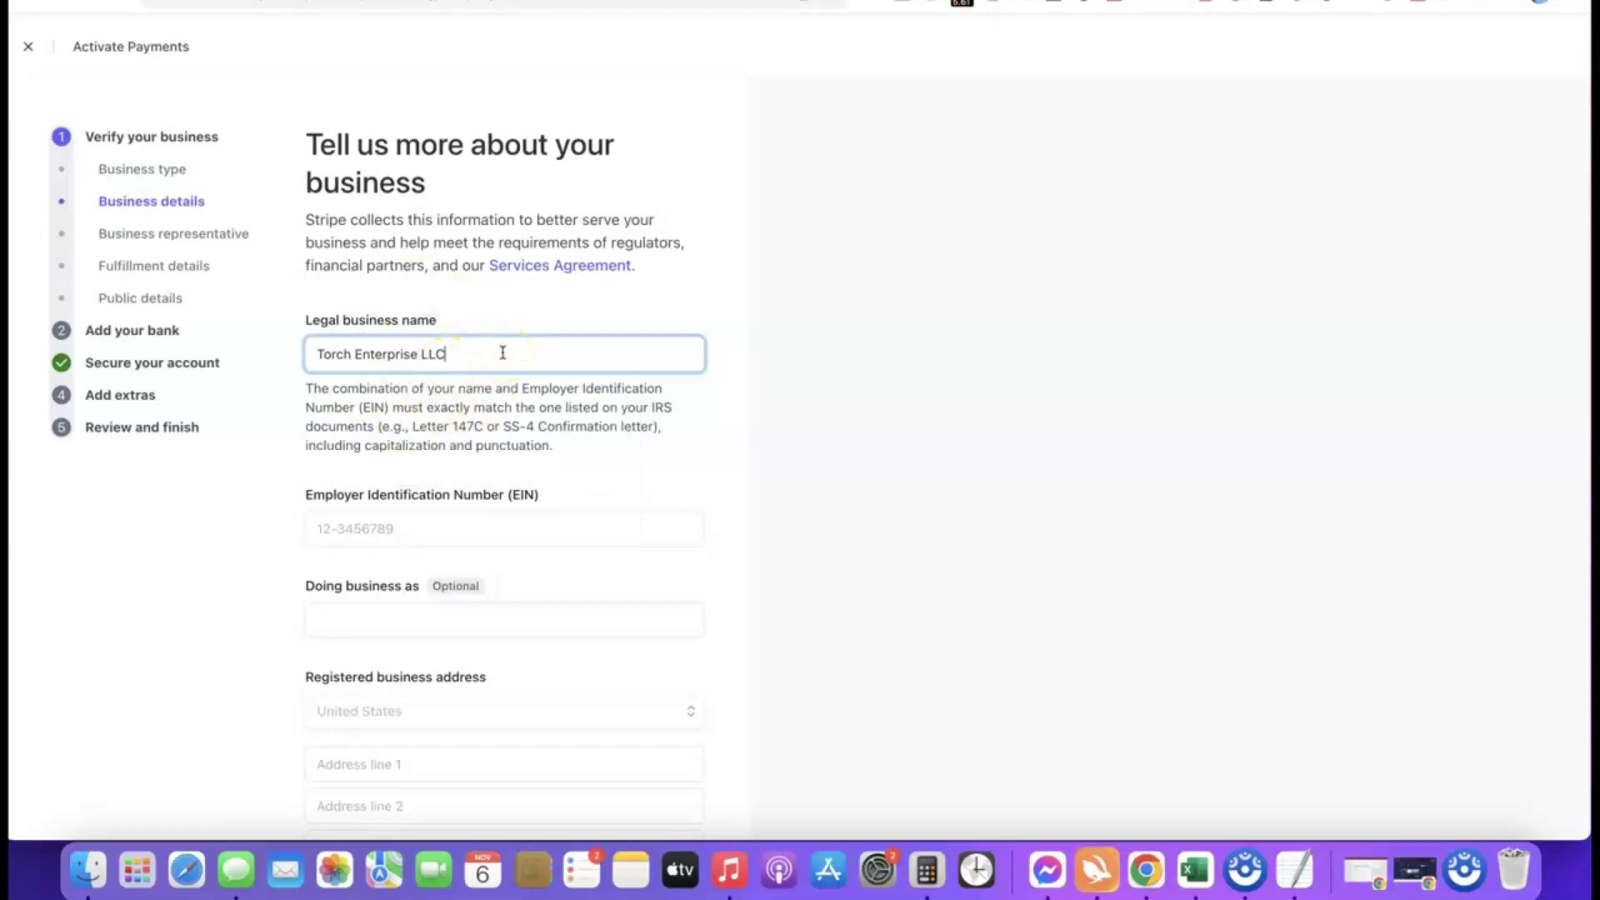
scroll(439, 508, "down", 2)
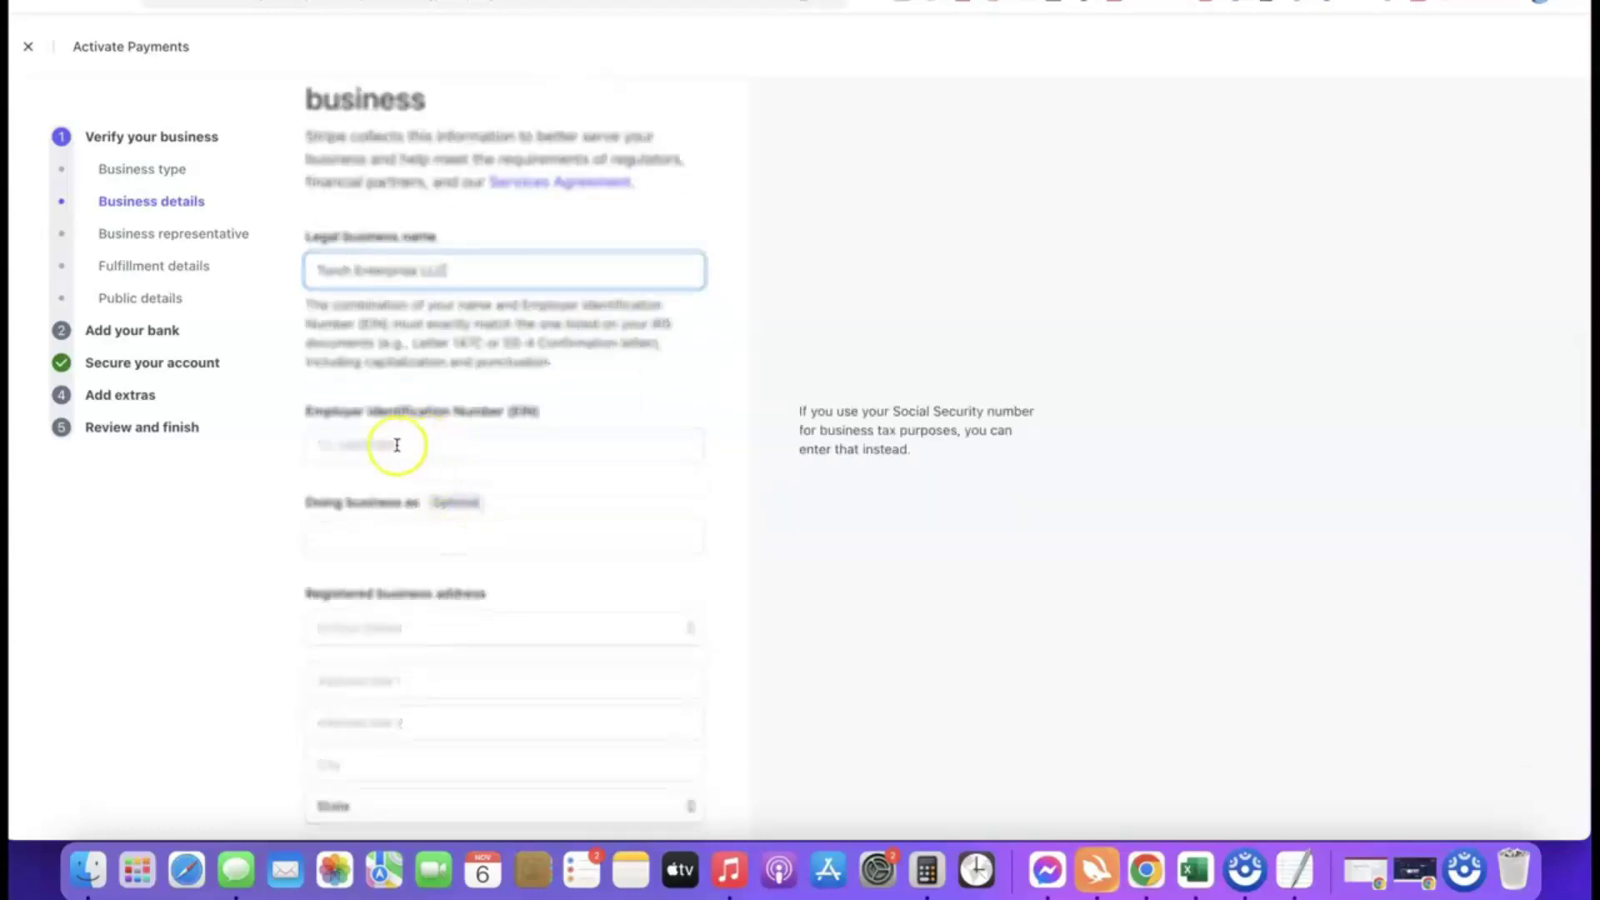
scroll(397, 444, "down", 1)
left_click(413, 413)
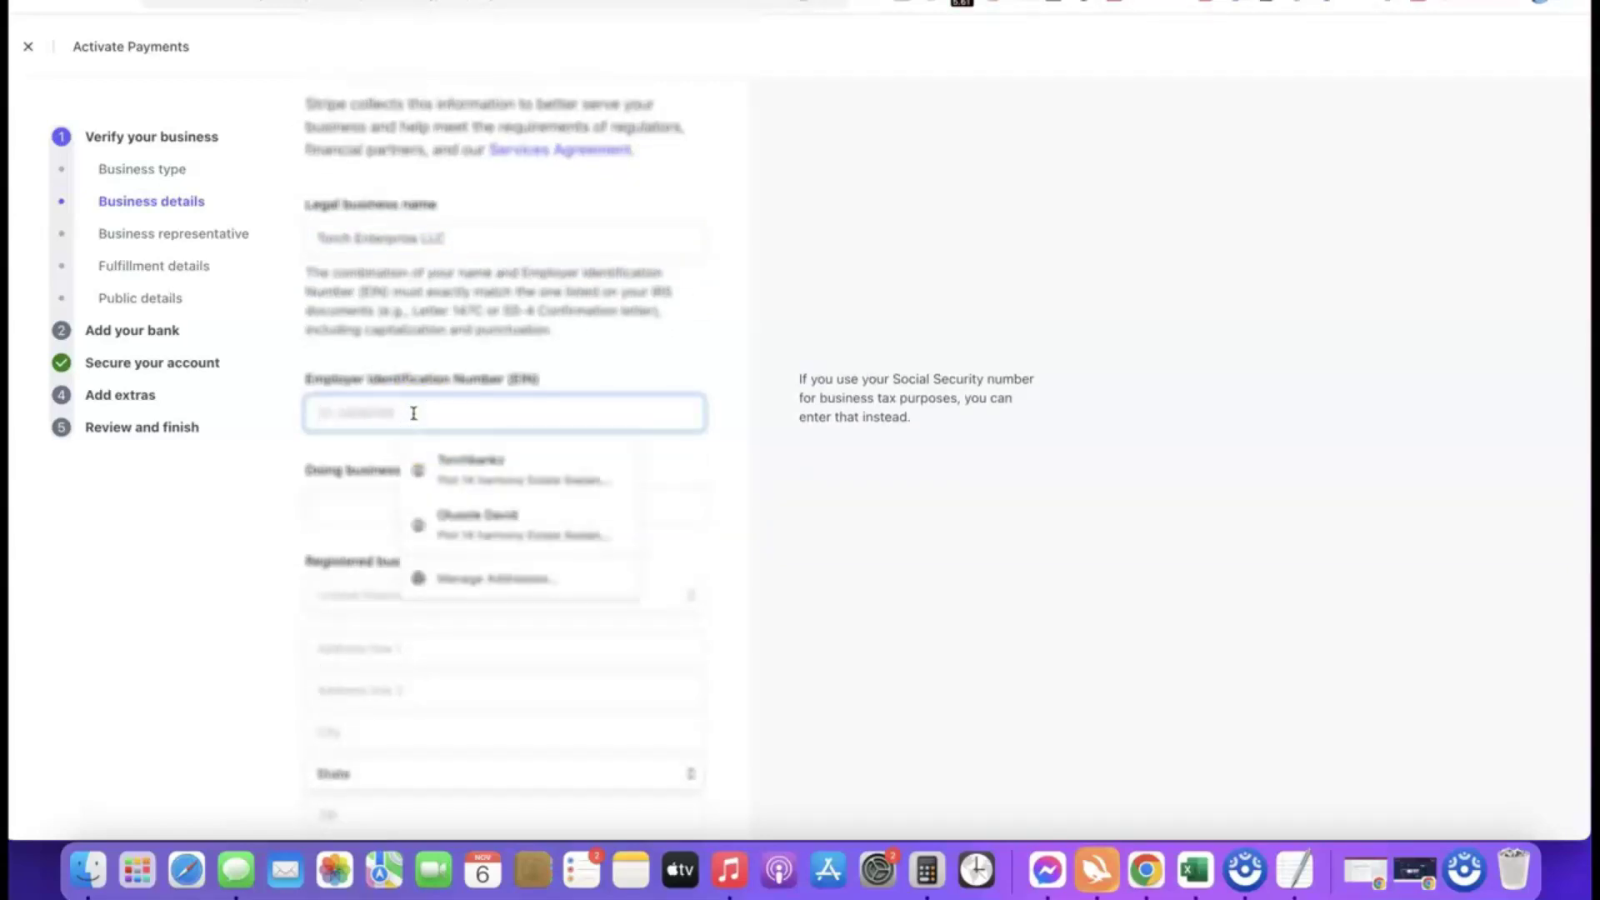
left_click(300, 448)
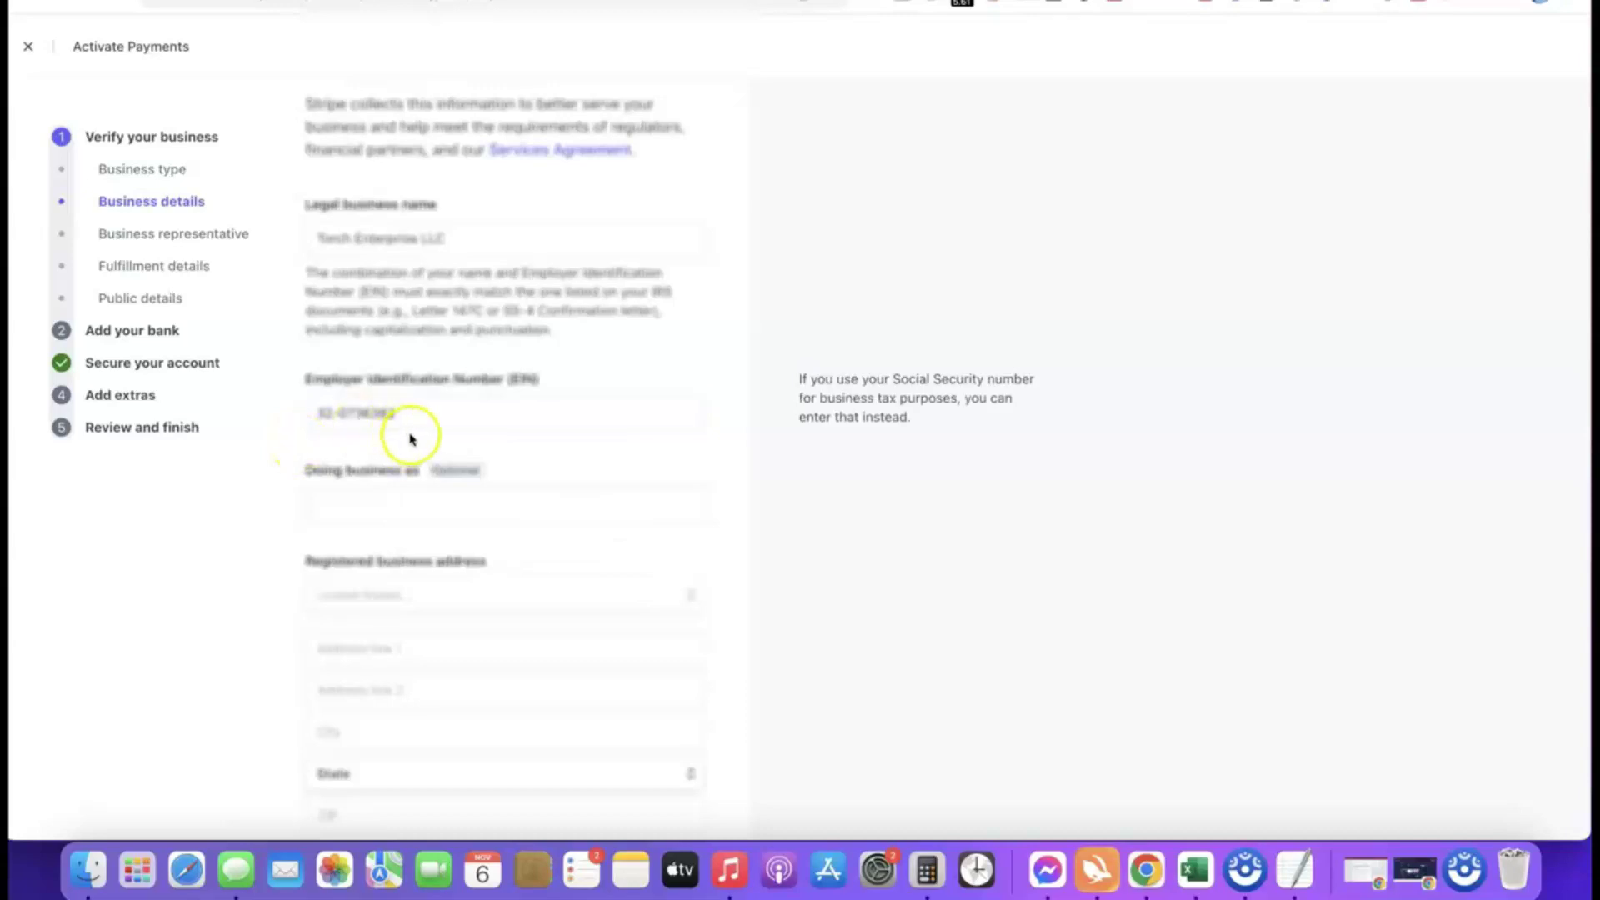
- Leave the optional doing-business-as name empty and fill in the company's registered business address
scroll(414, 436, "down", 2)
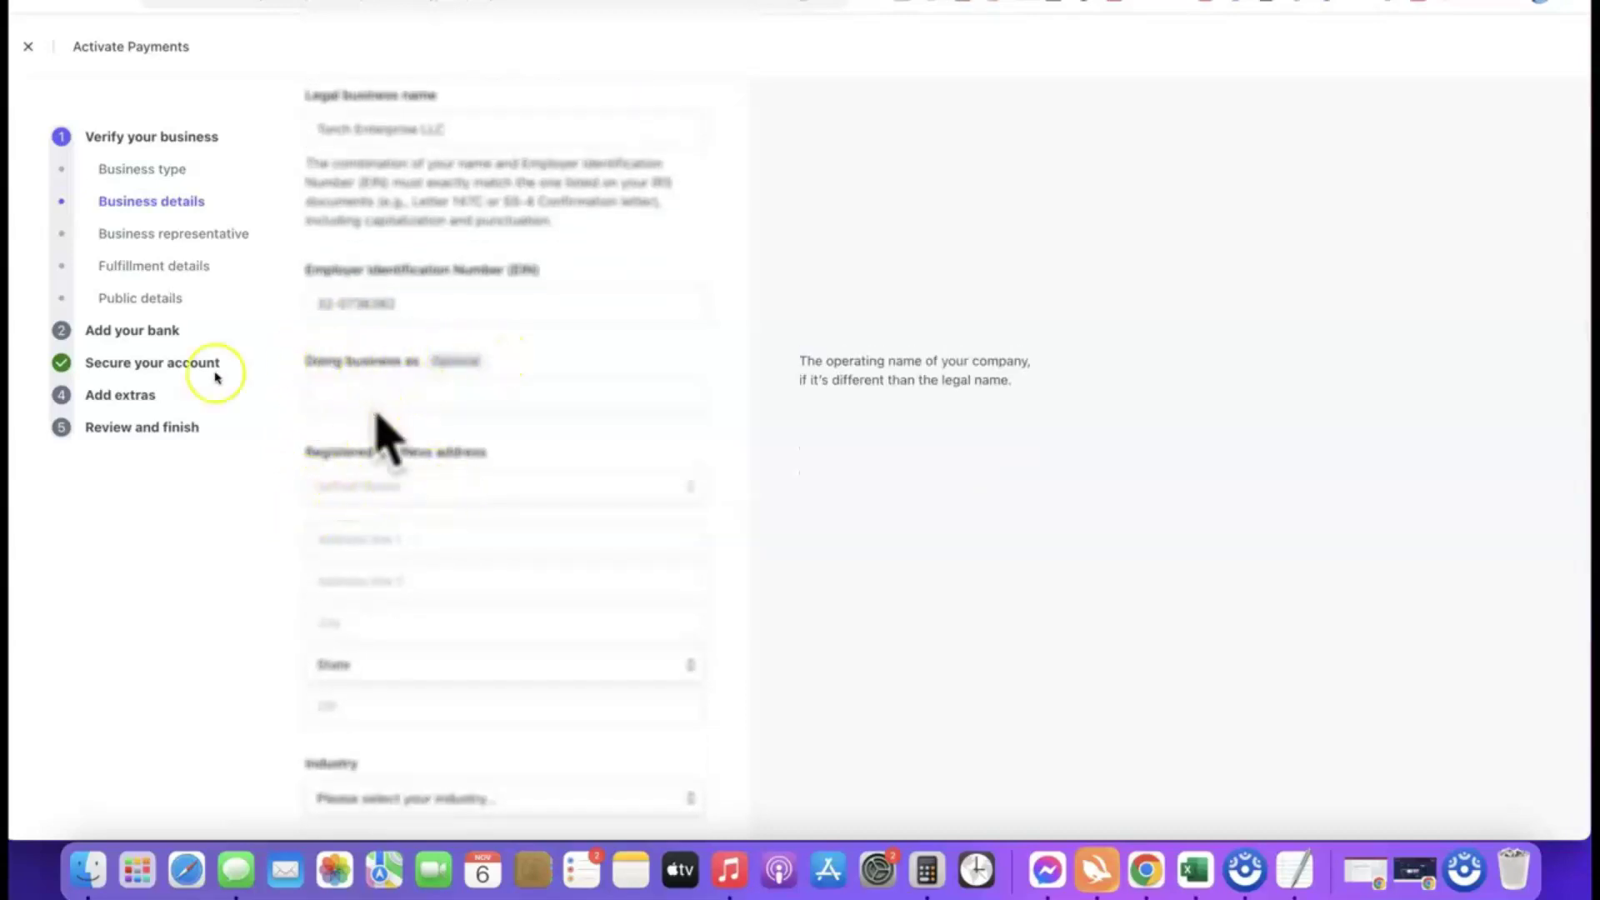
scroll(496, 317, "down", 2)
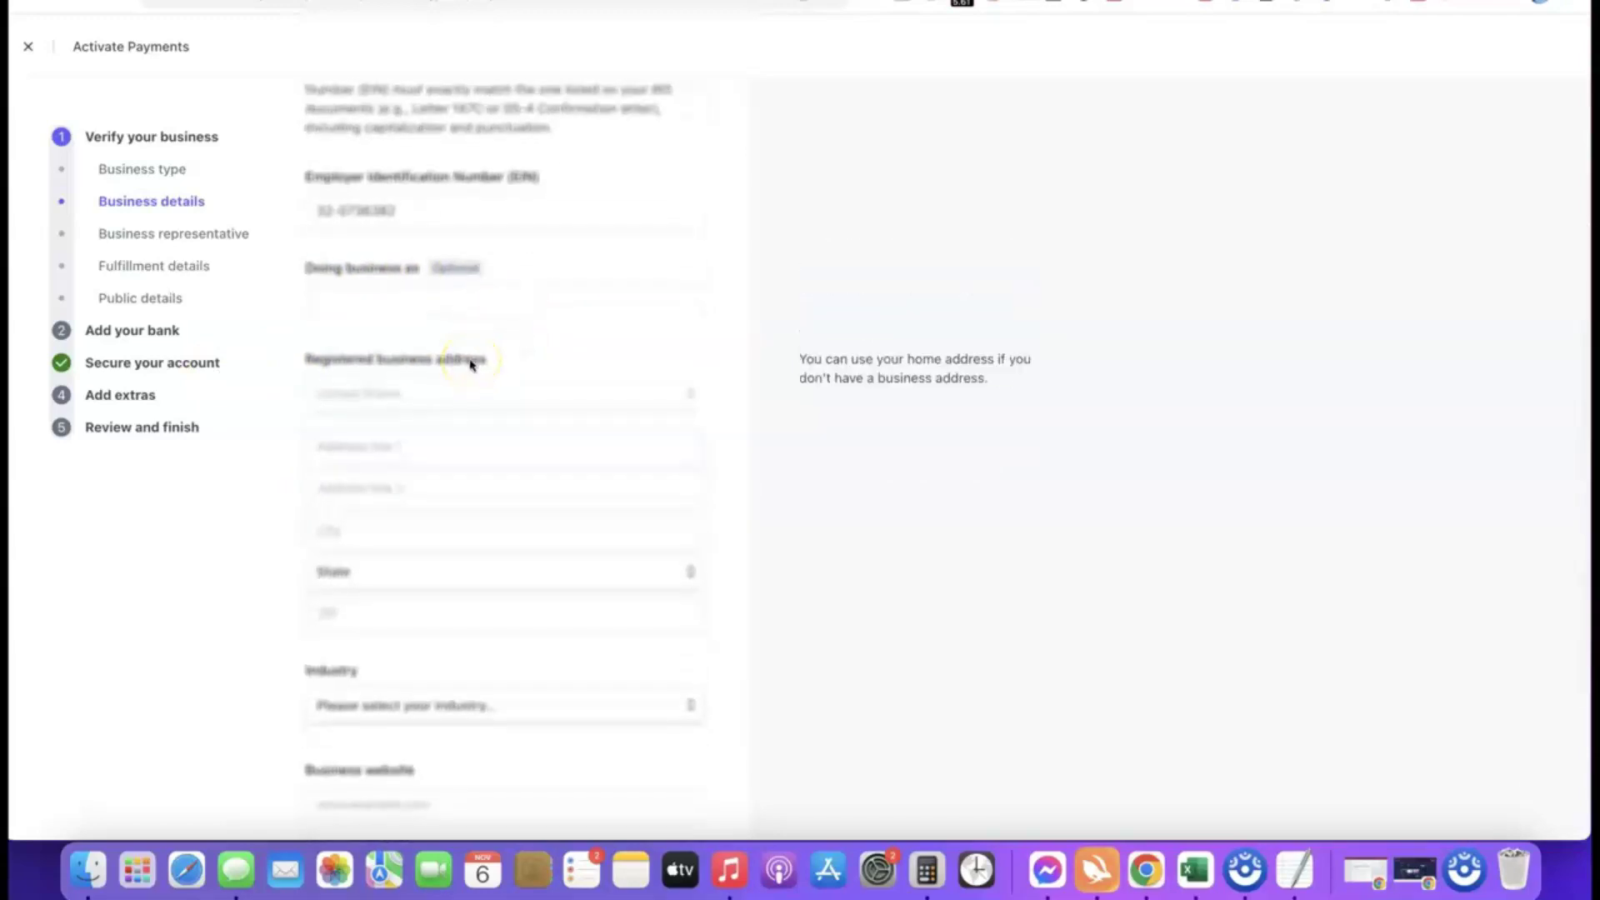
left_click(342, 422)
scroll(857, 546, "down", 2)
left_click(857, 546)
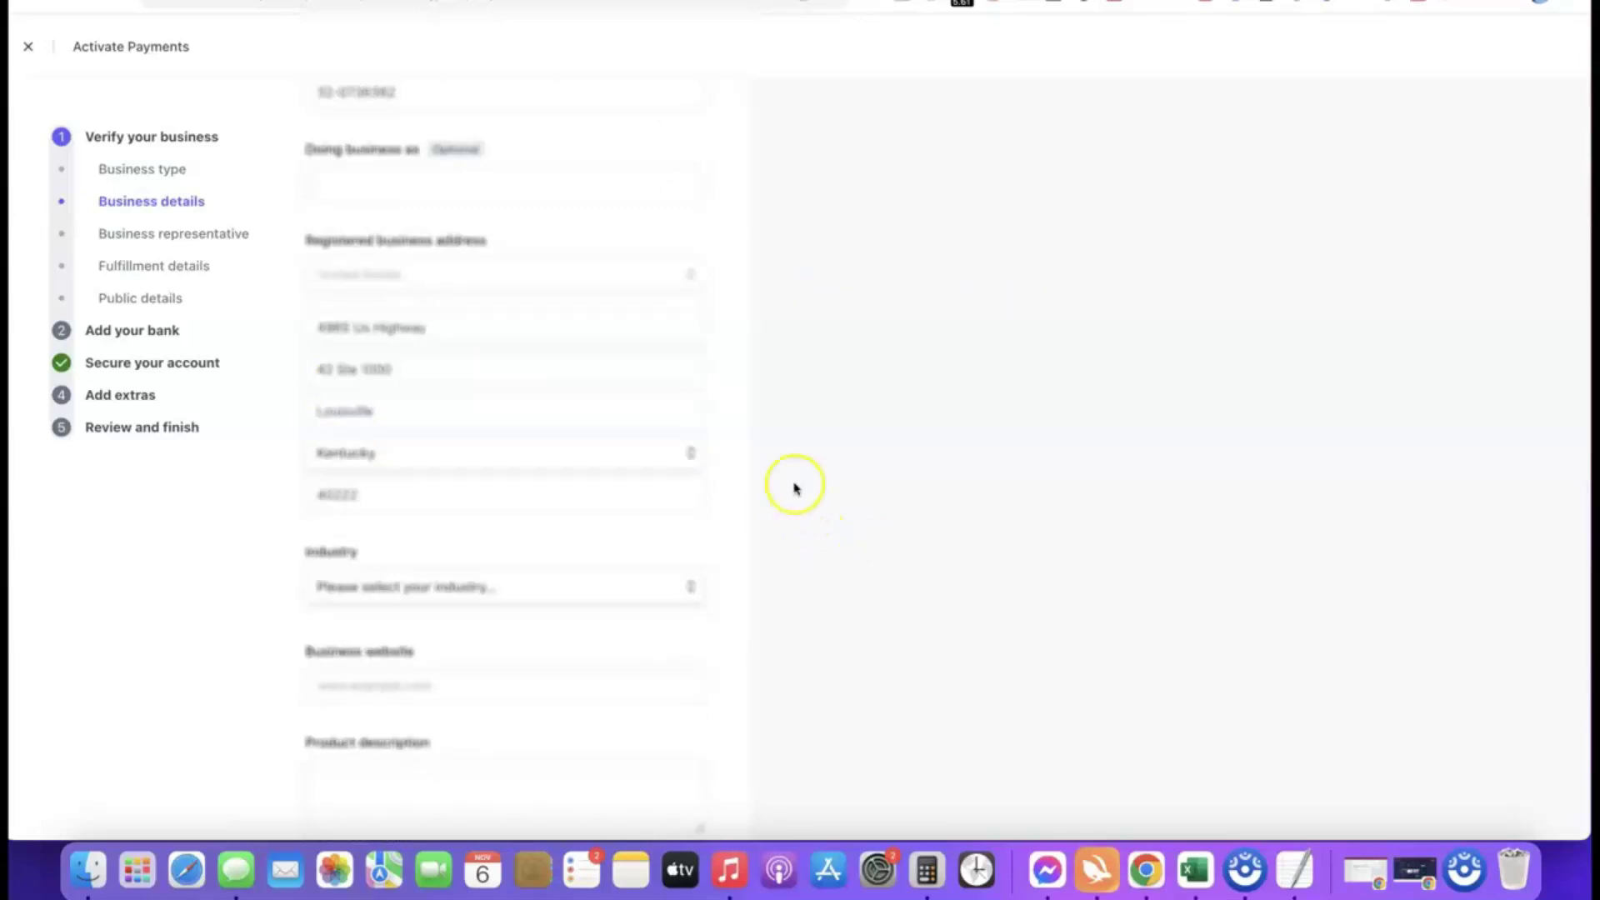
scroll(767, 475, "down", 3)
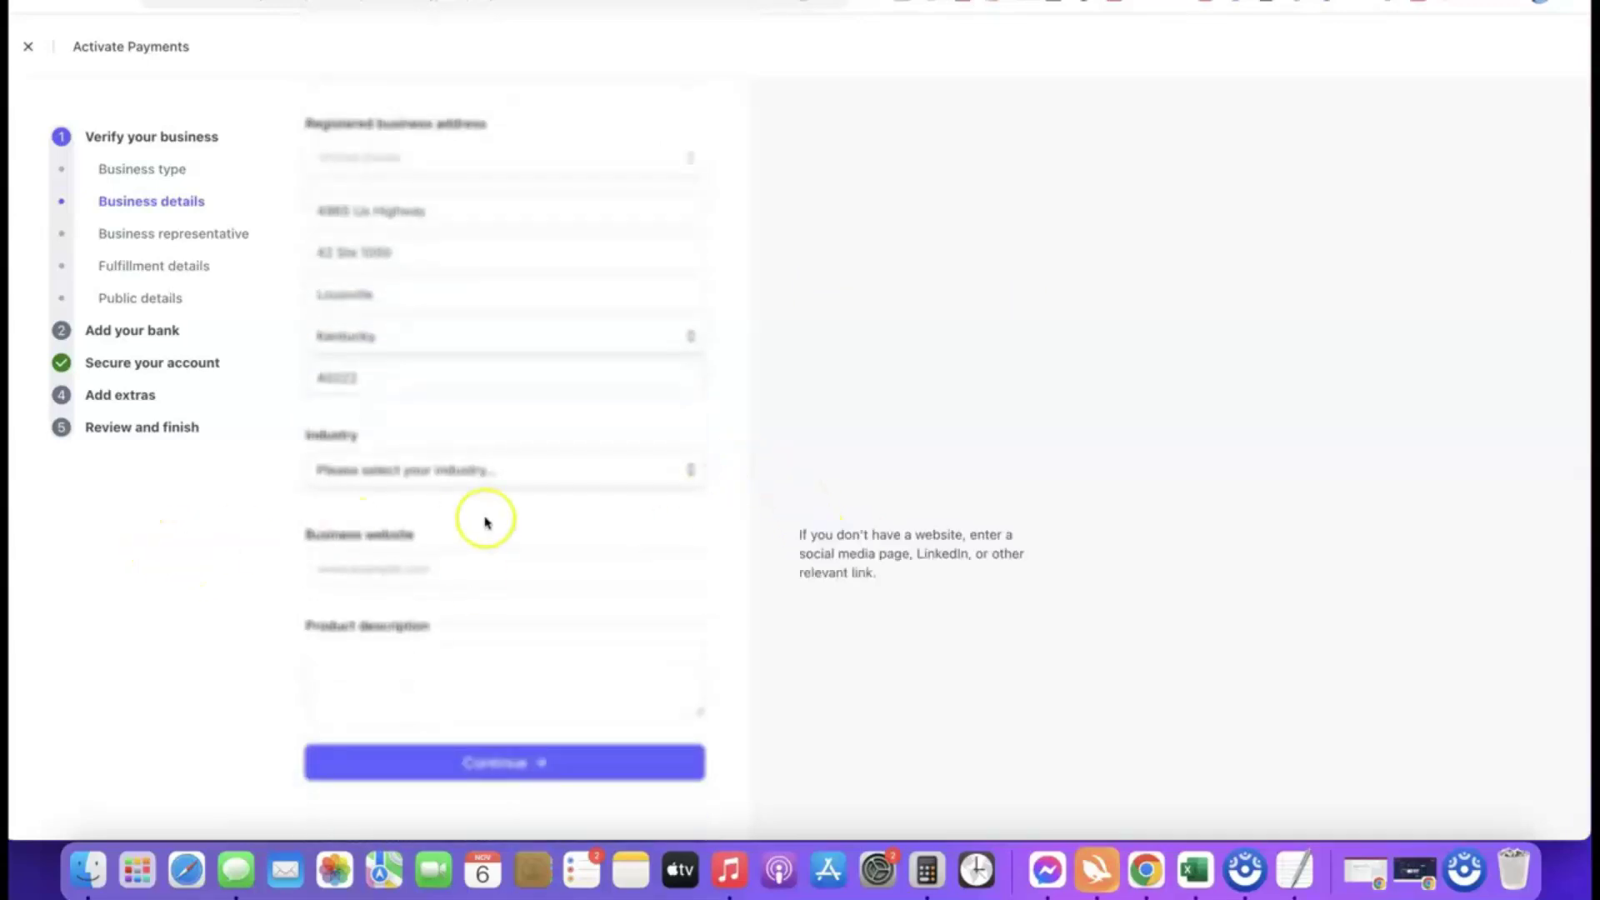
left_click(461, 472)
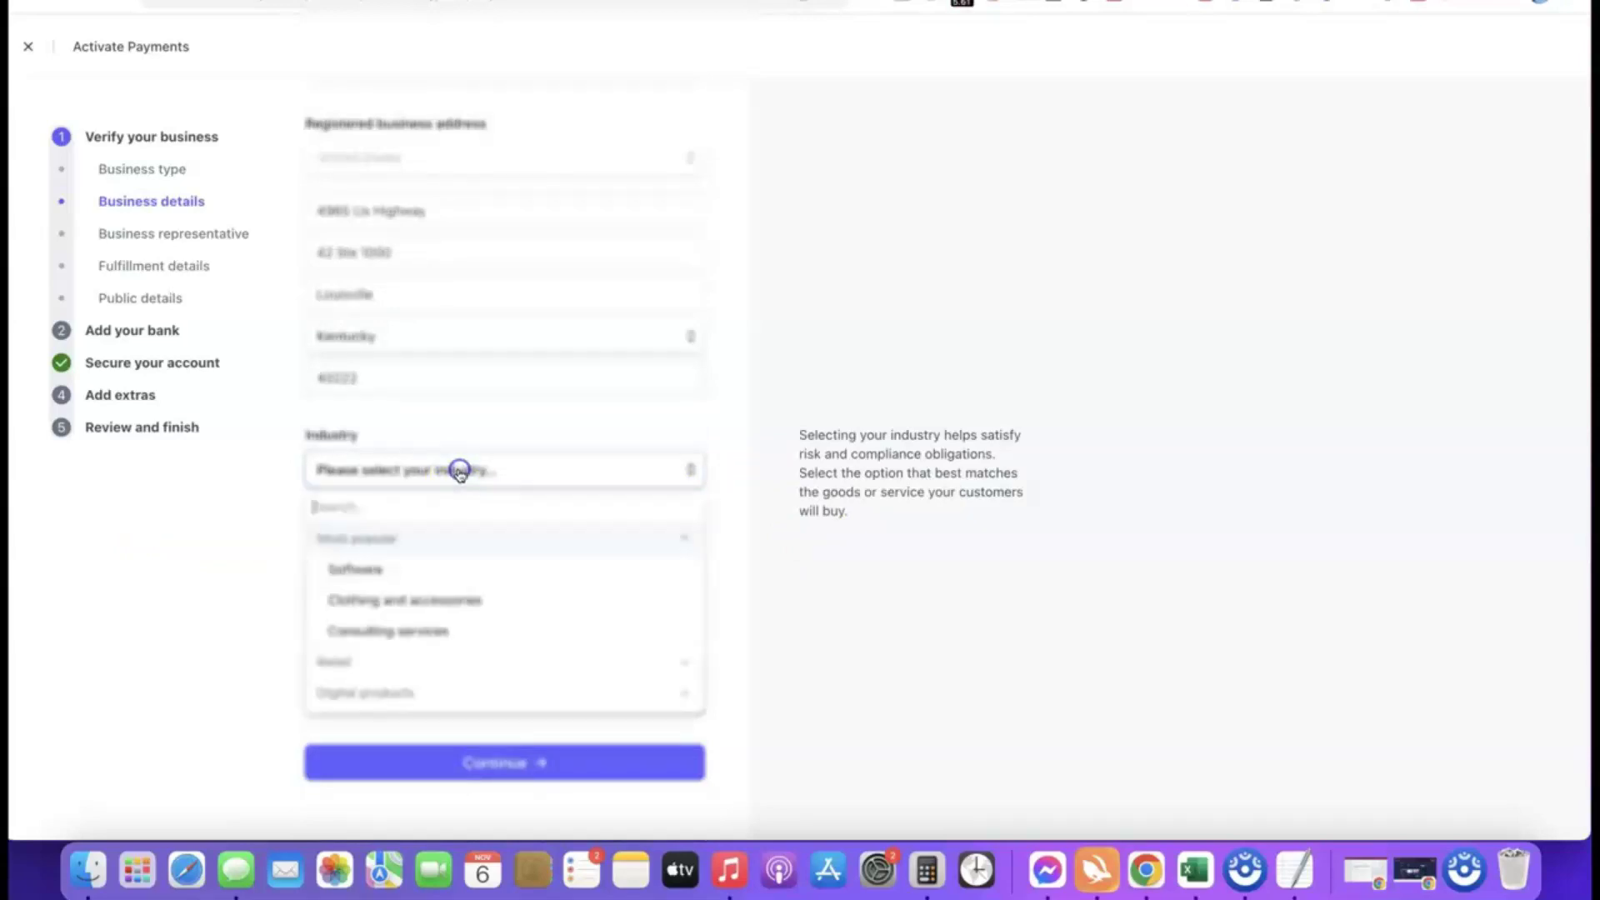
left_click(526, 531)
left_click(689, 509)
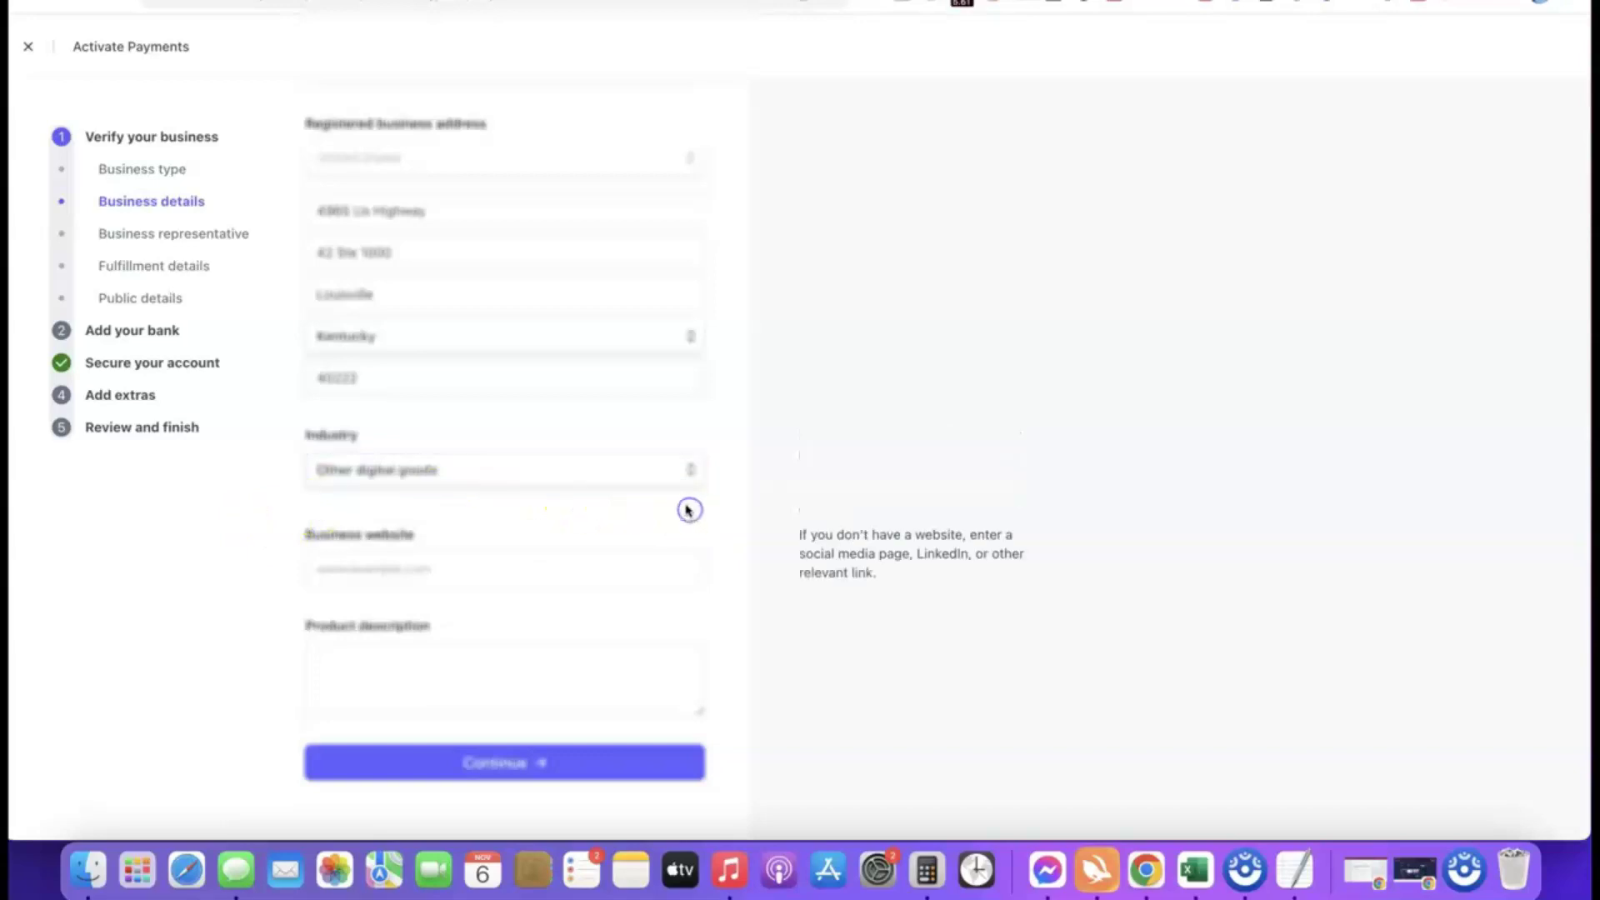
left_click(482, 572)
type("https://affiliatebloggingblueprint.com/")
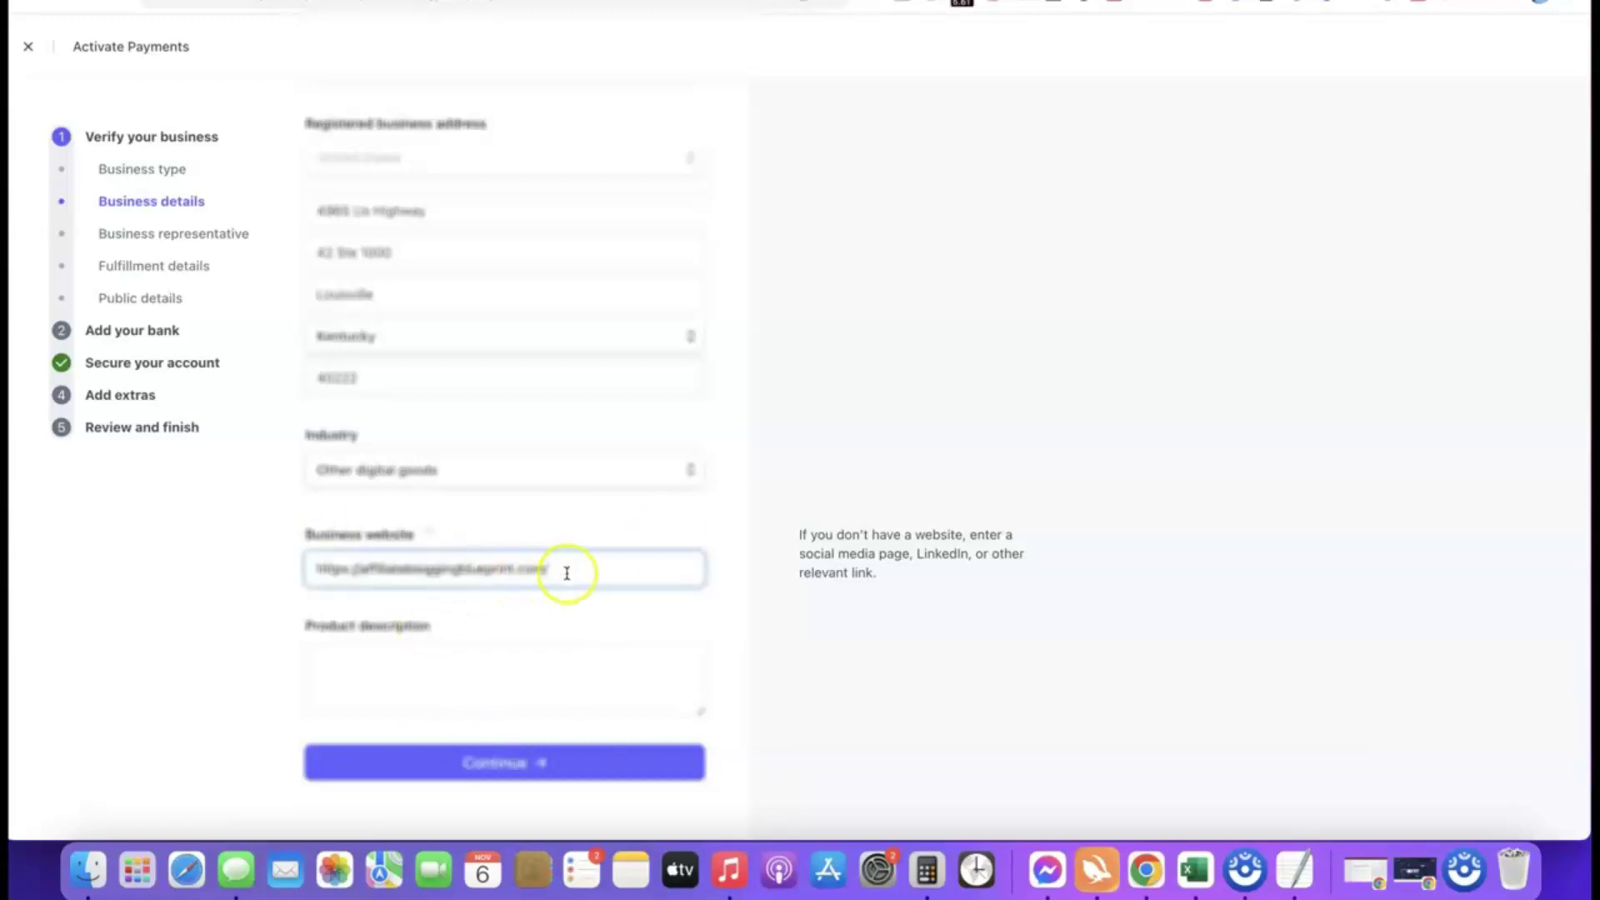
left_click(186, 579)
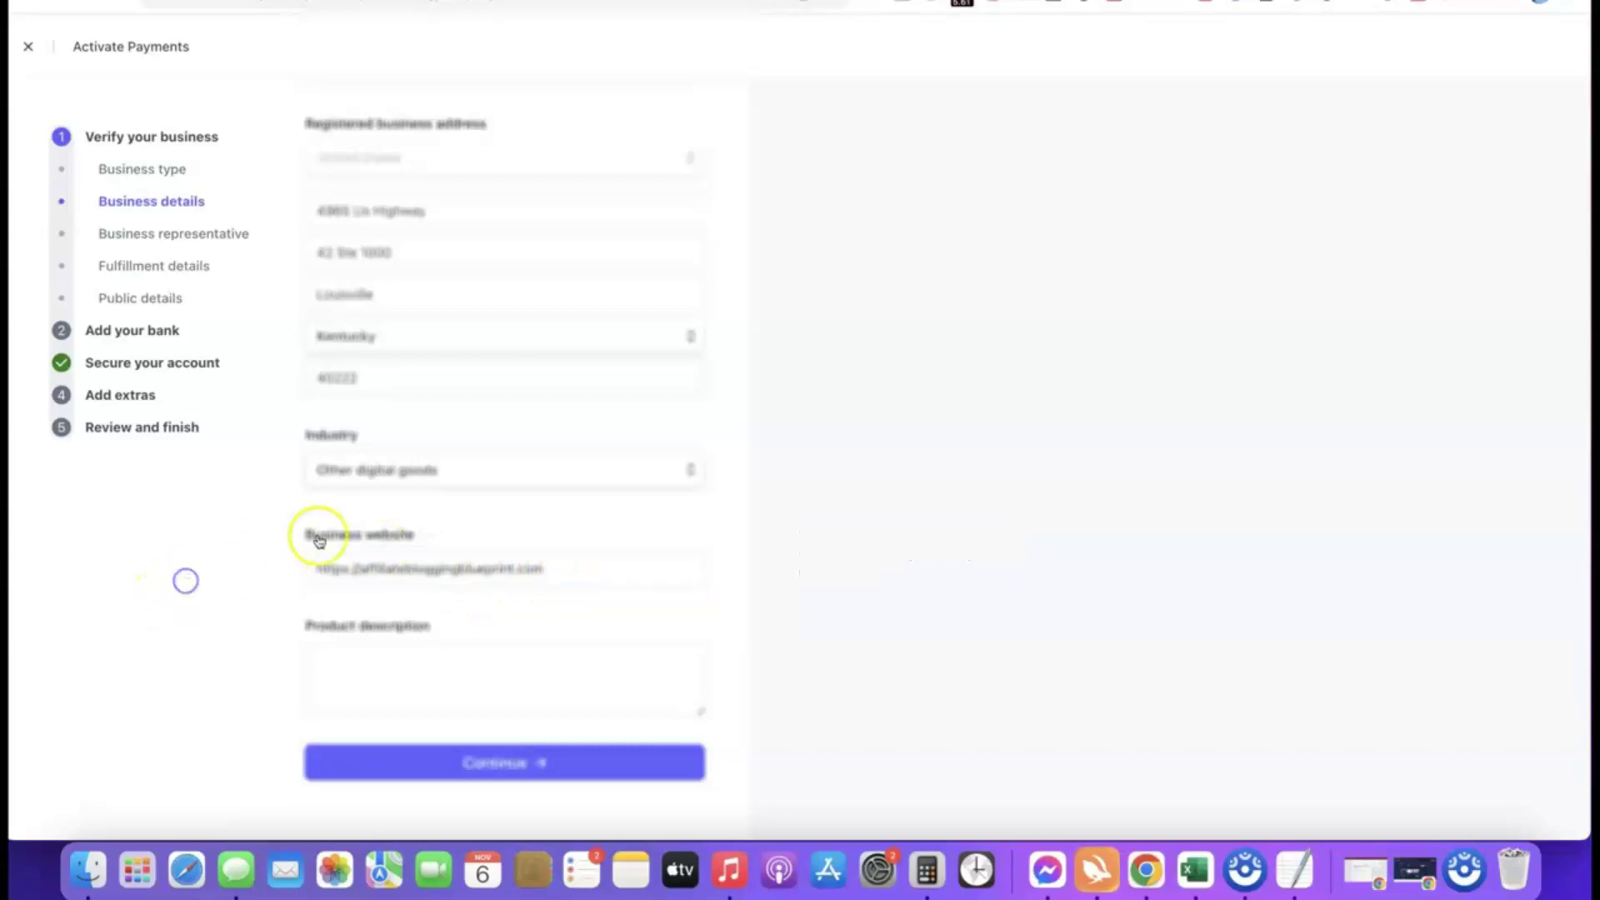
- Enter the product description "Our product is a digital course training we sell to our site visitors." and submit the business details
left_click(404, 650)
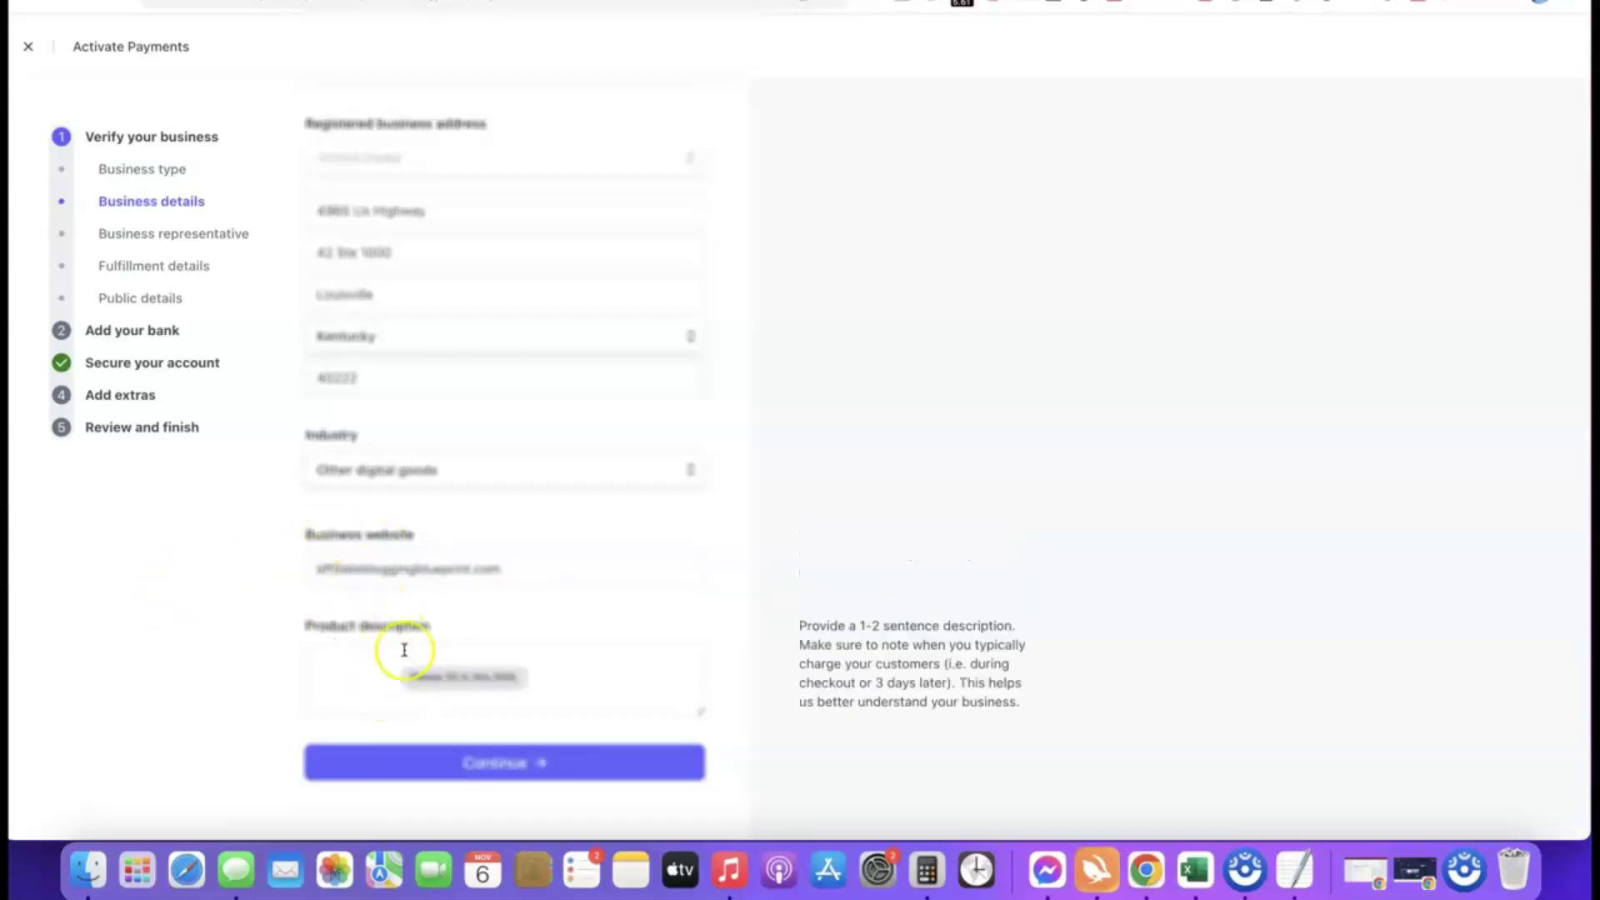
type("Our product is a digital course training we sell to our site visitors.")
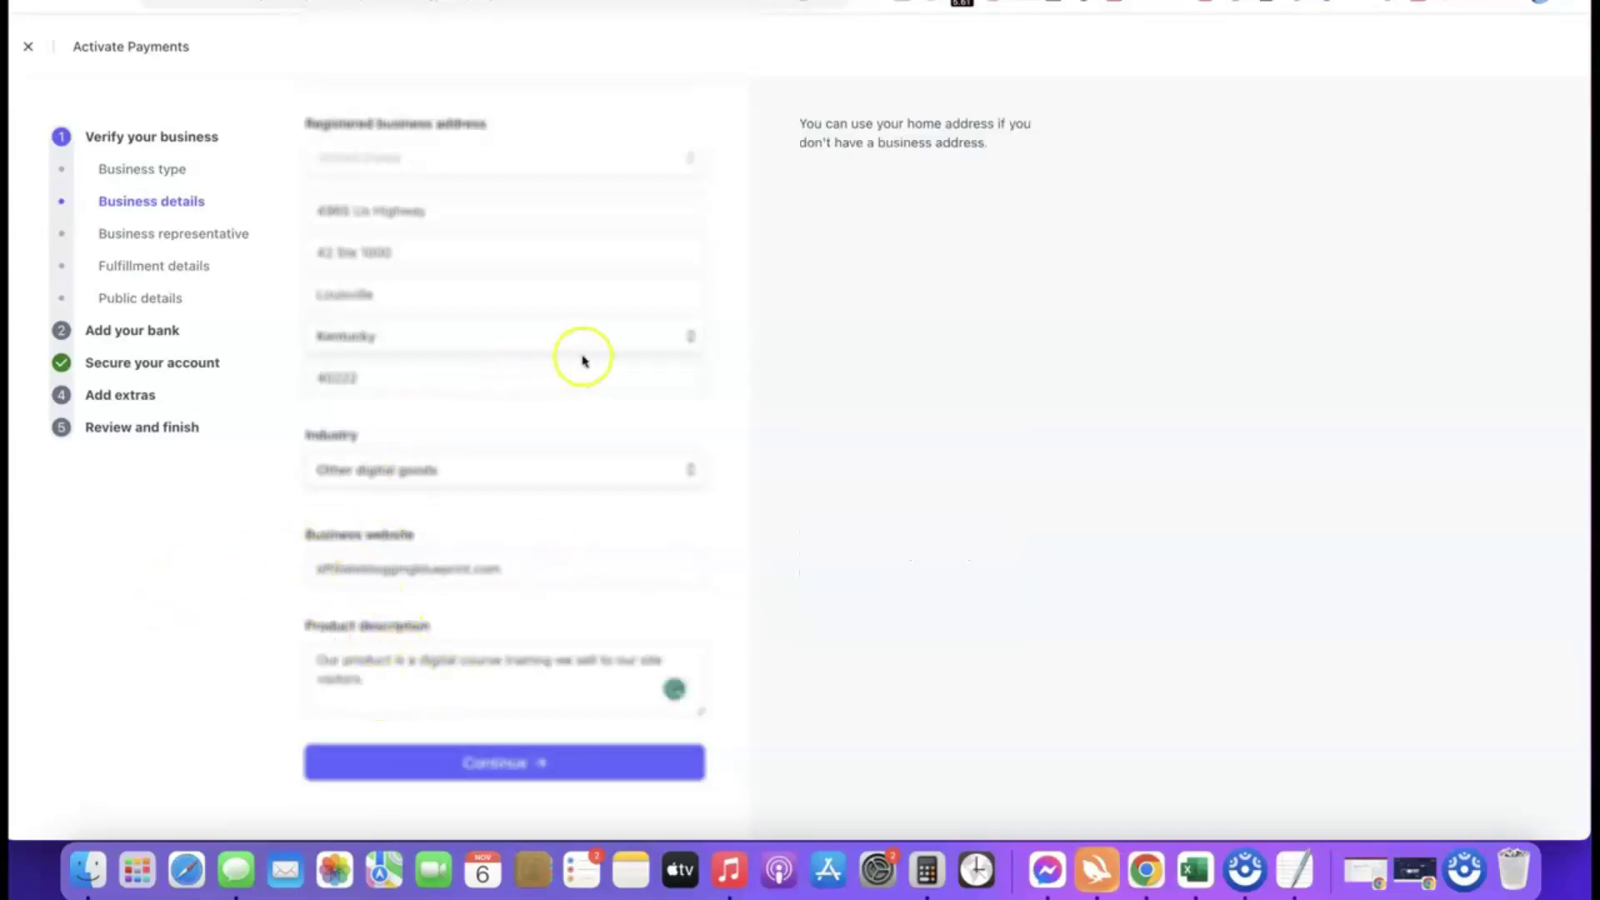
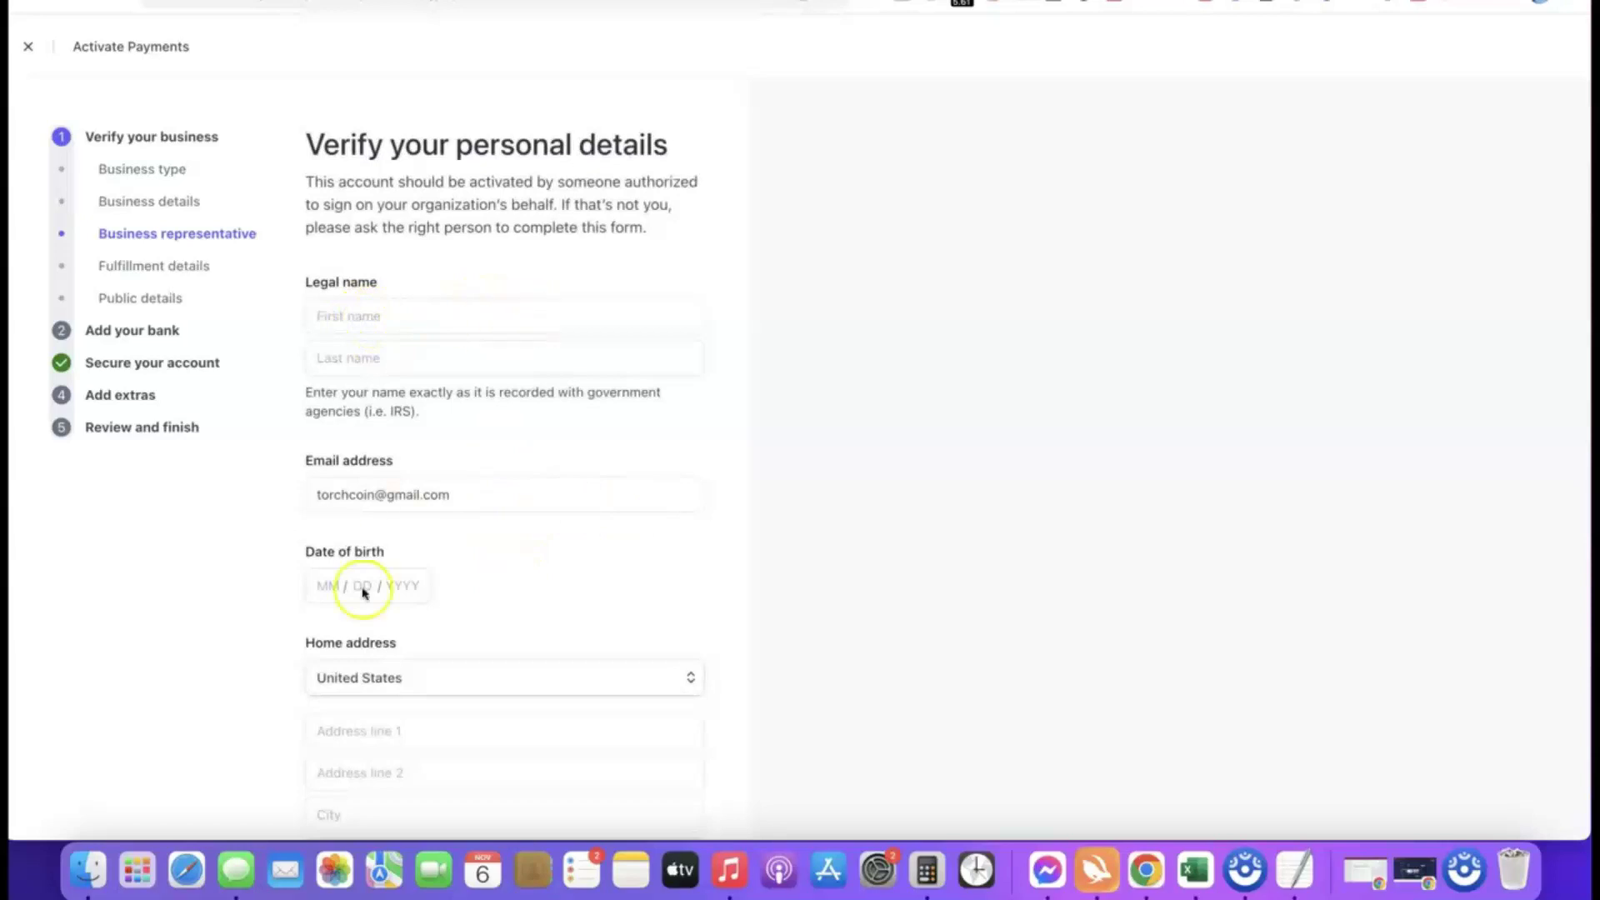
scroll(444, 575, "down", 1)
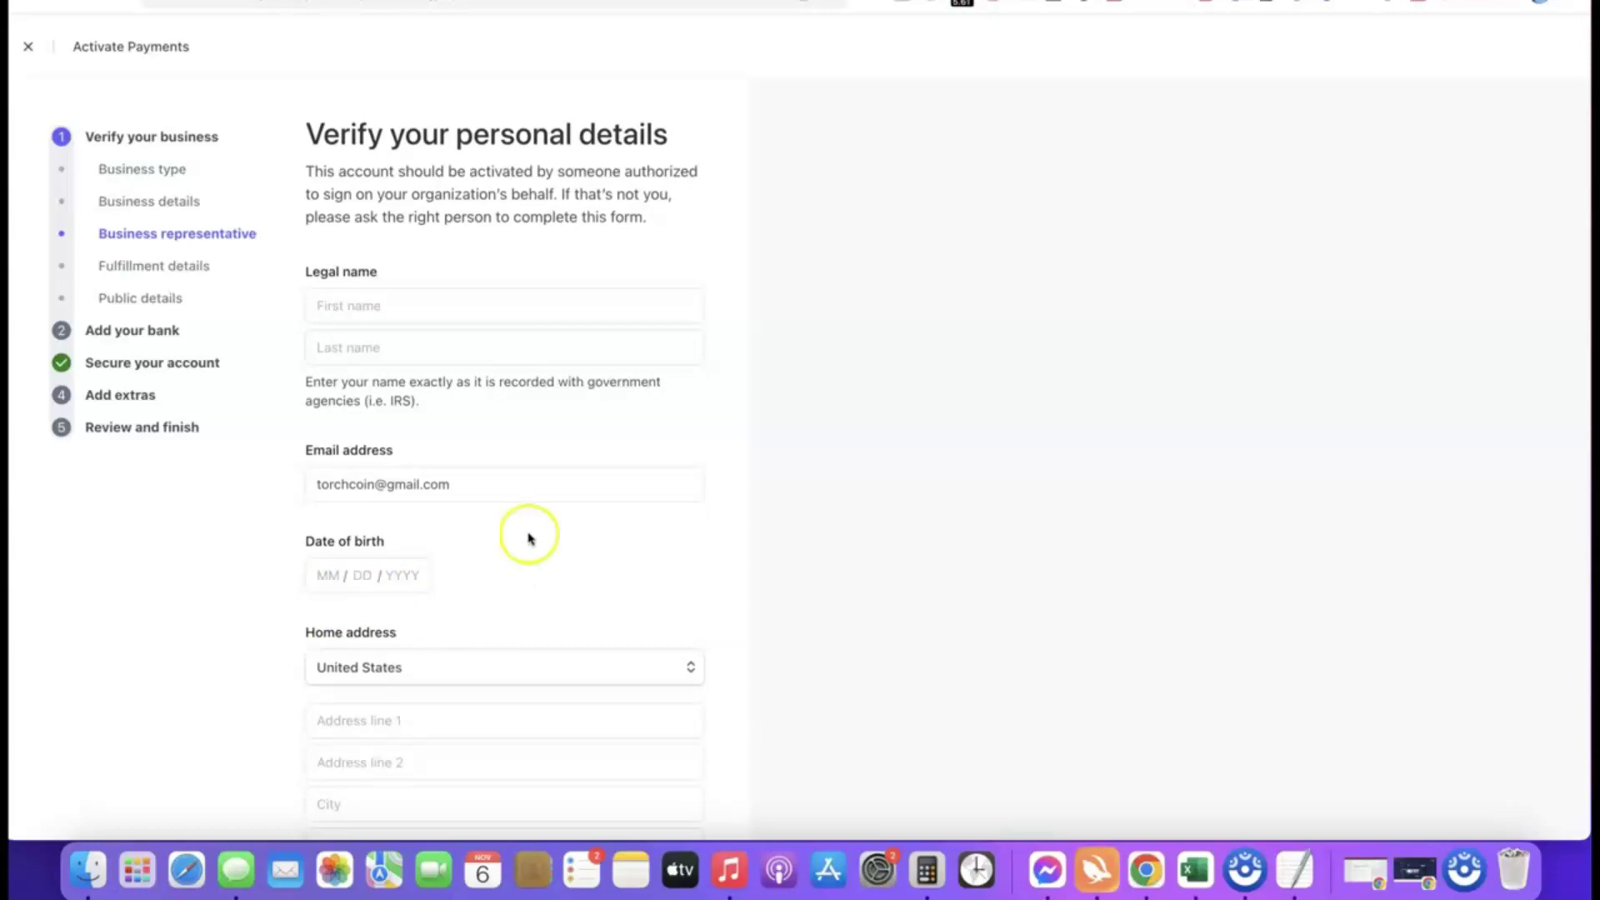
- Examine the representative's personal details form, including the country choices for home address and phone and the Social Security number requirement
scroll(545, 579, "down", 3)
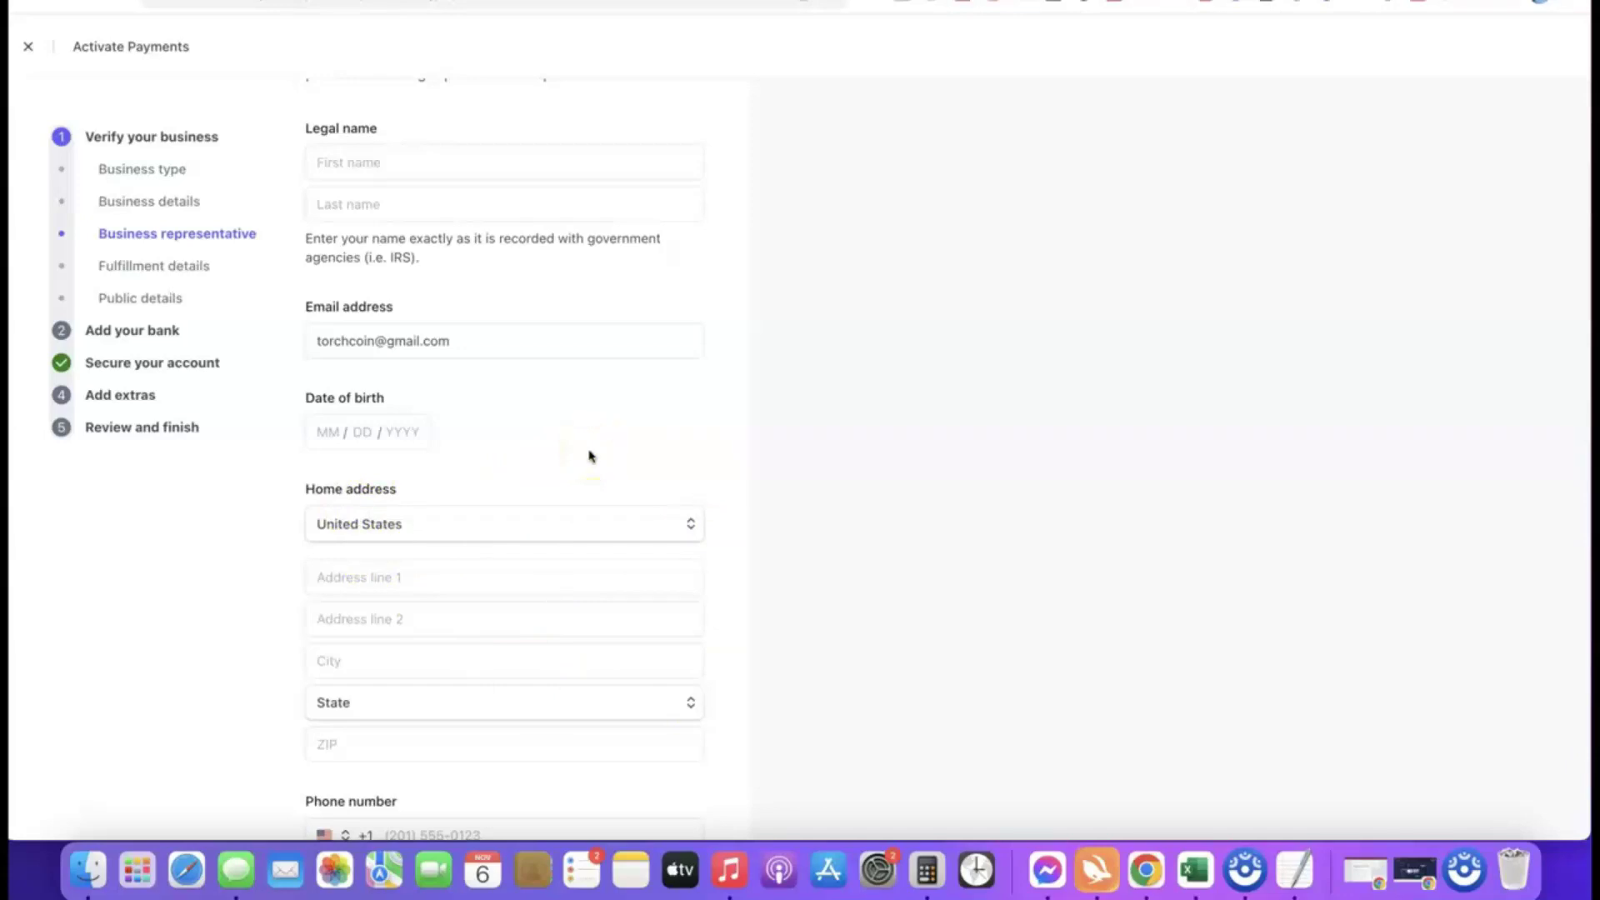
left_click(685, 524)
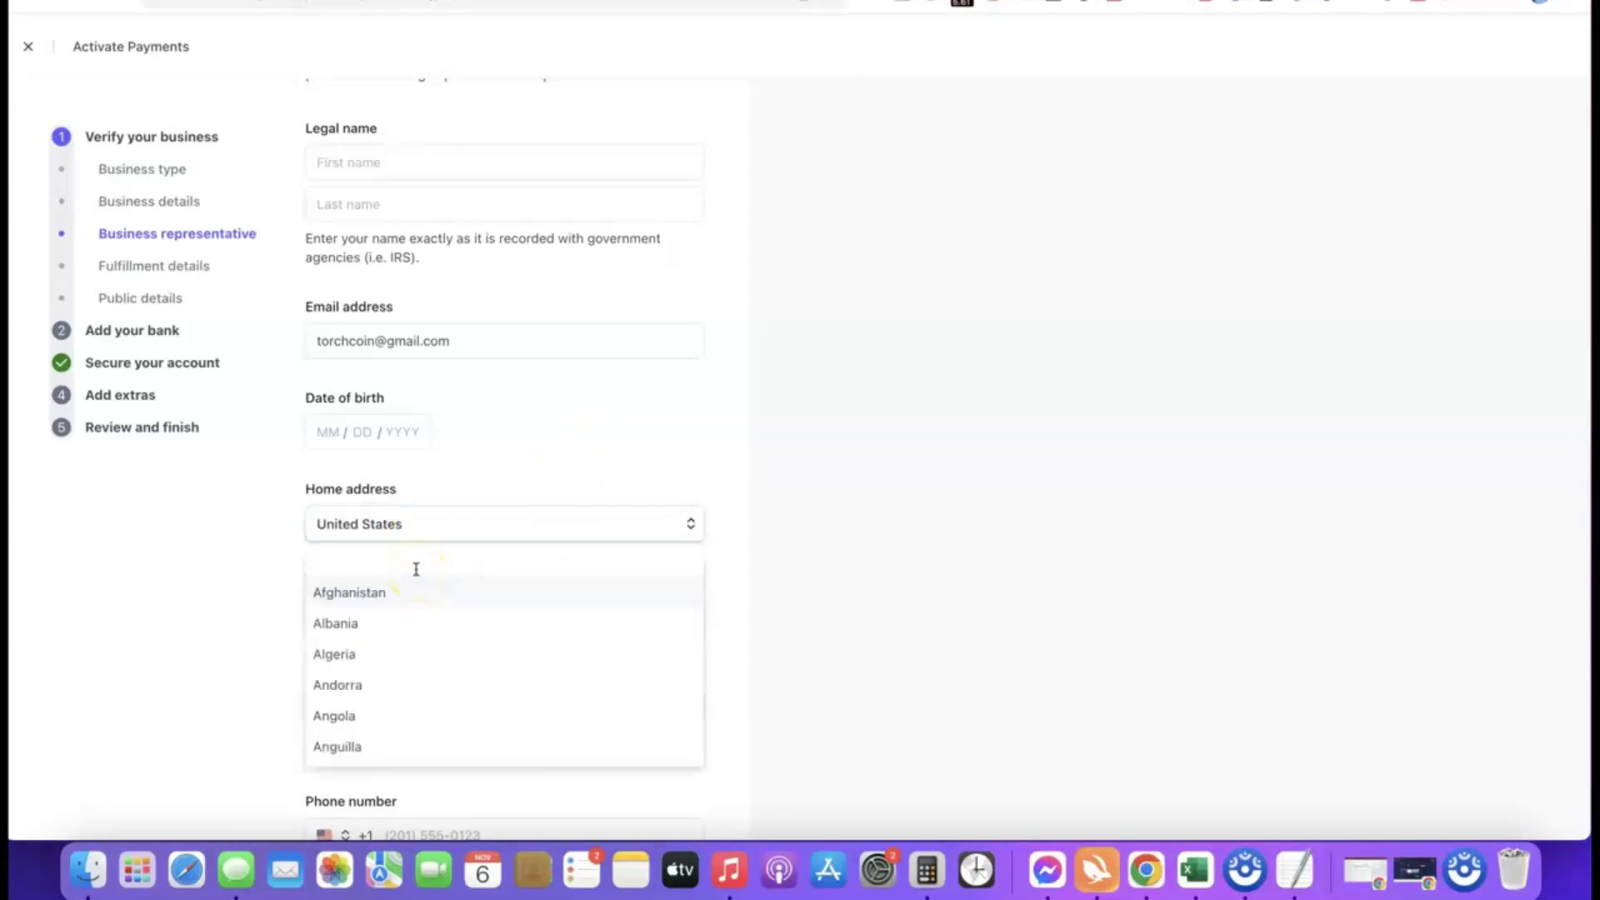
left_click(617, 523)
scroll(497, 509, "down", 1)
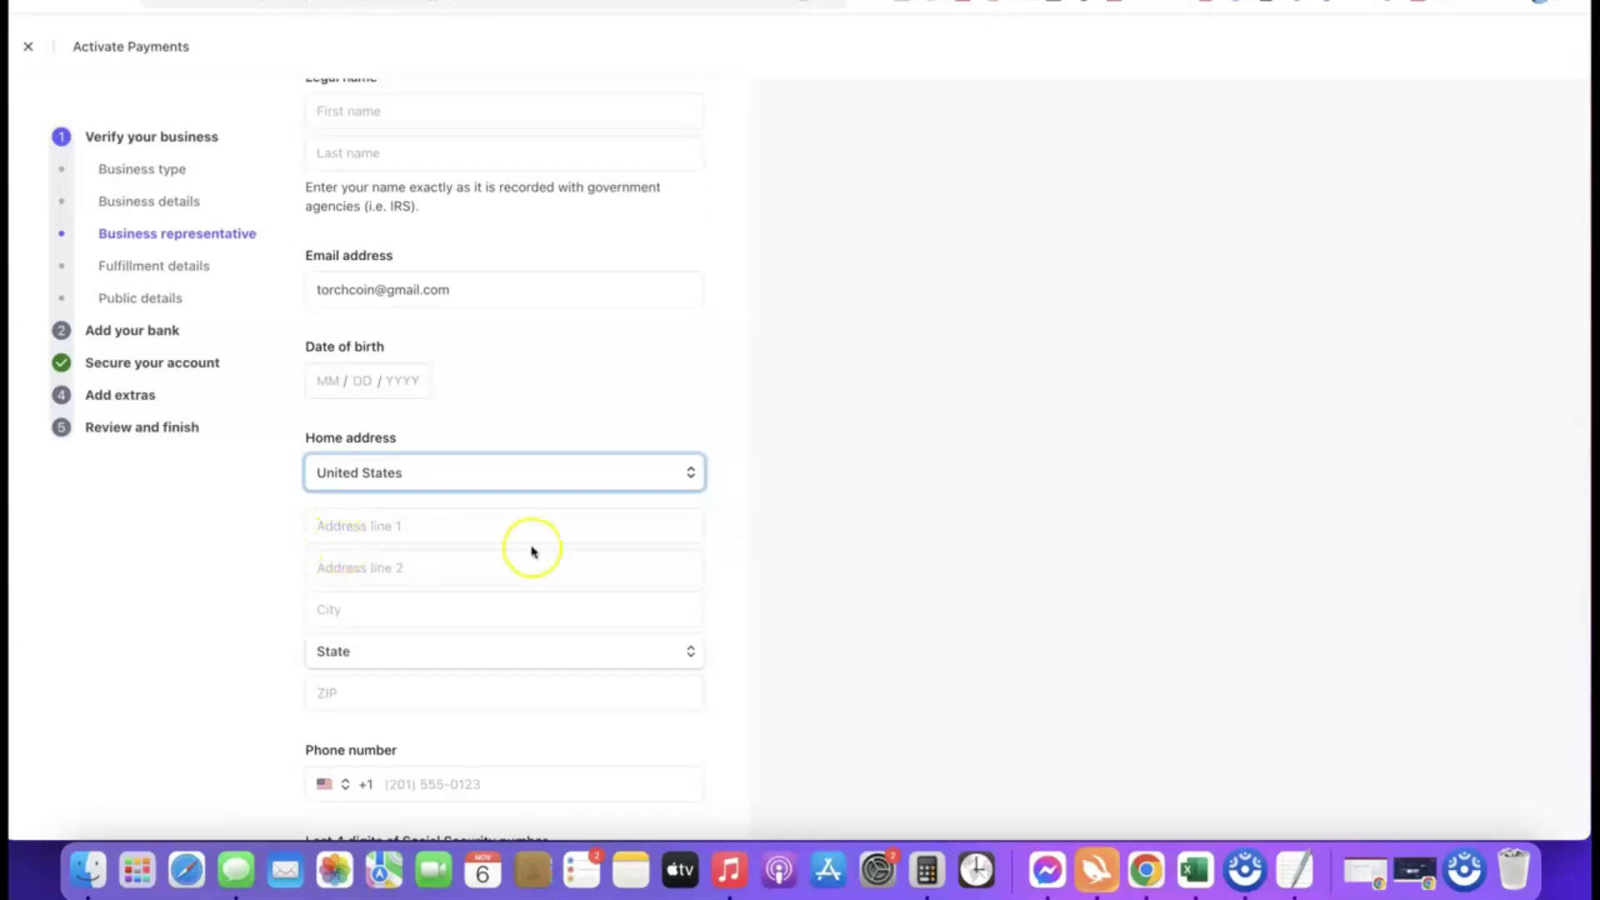
scroll(533, 552, "down", 2)
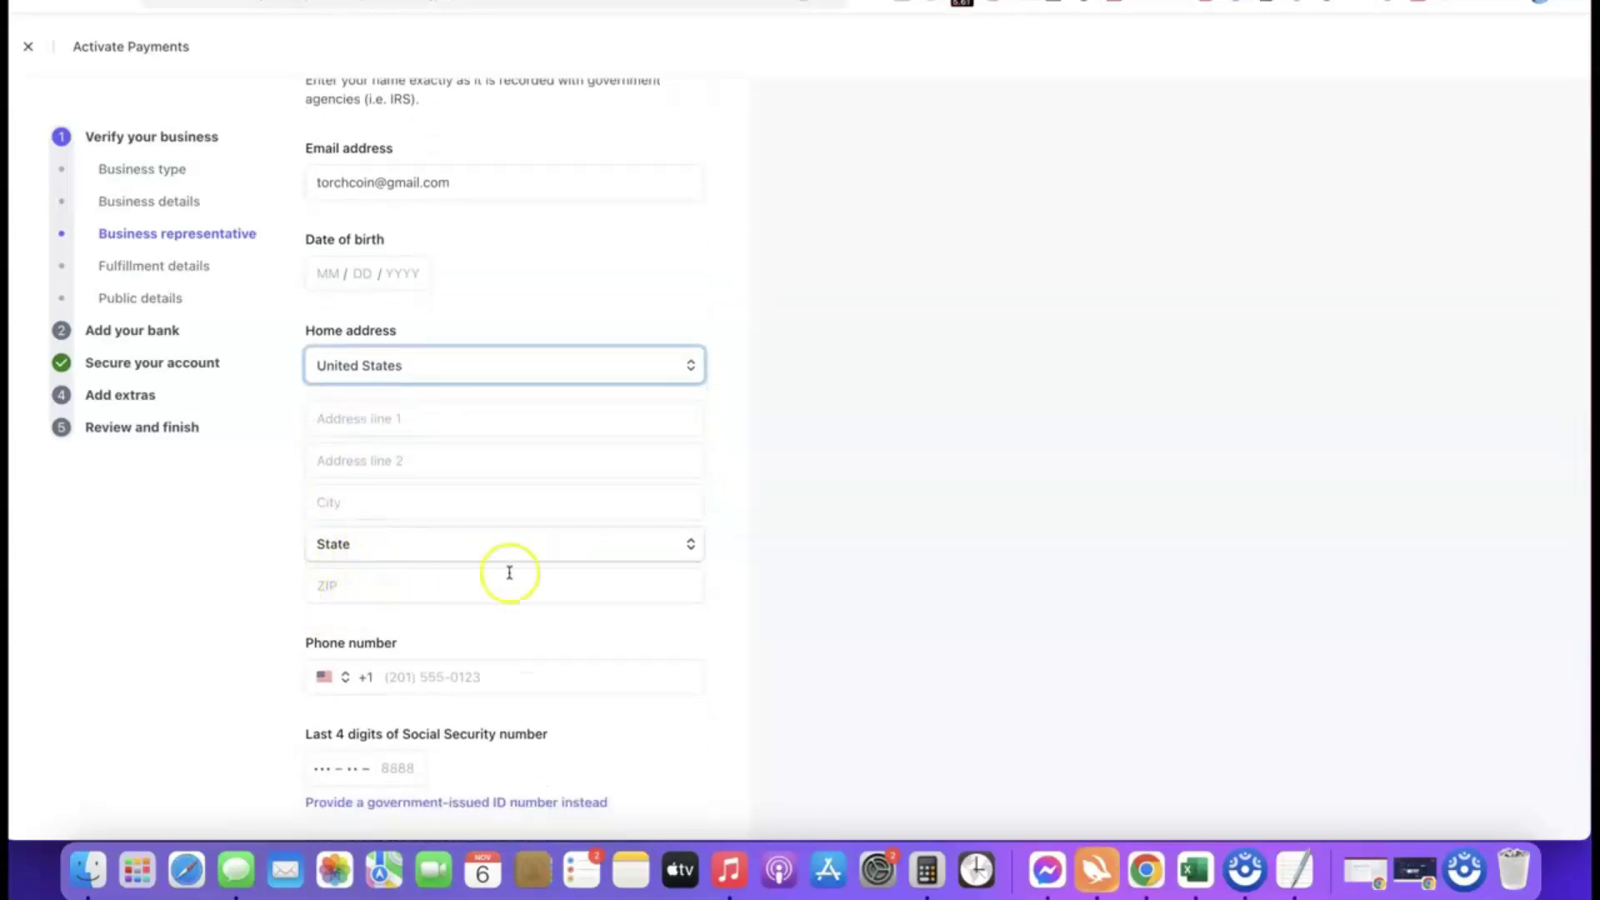
scroll(509, 572, "down", 1)
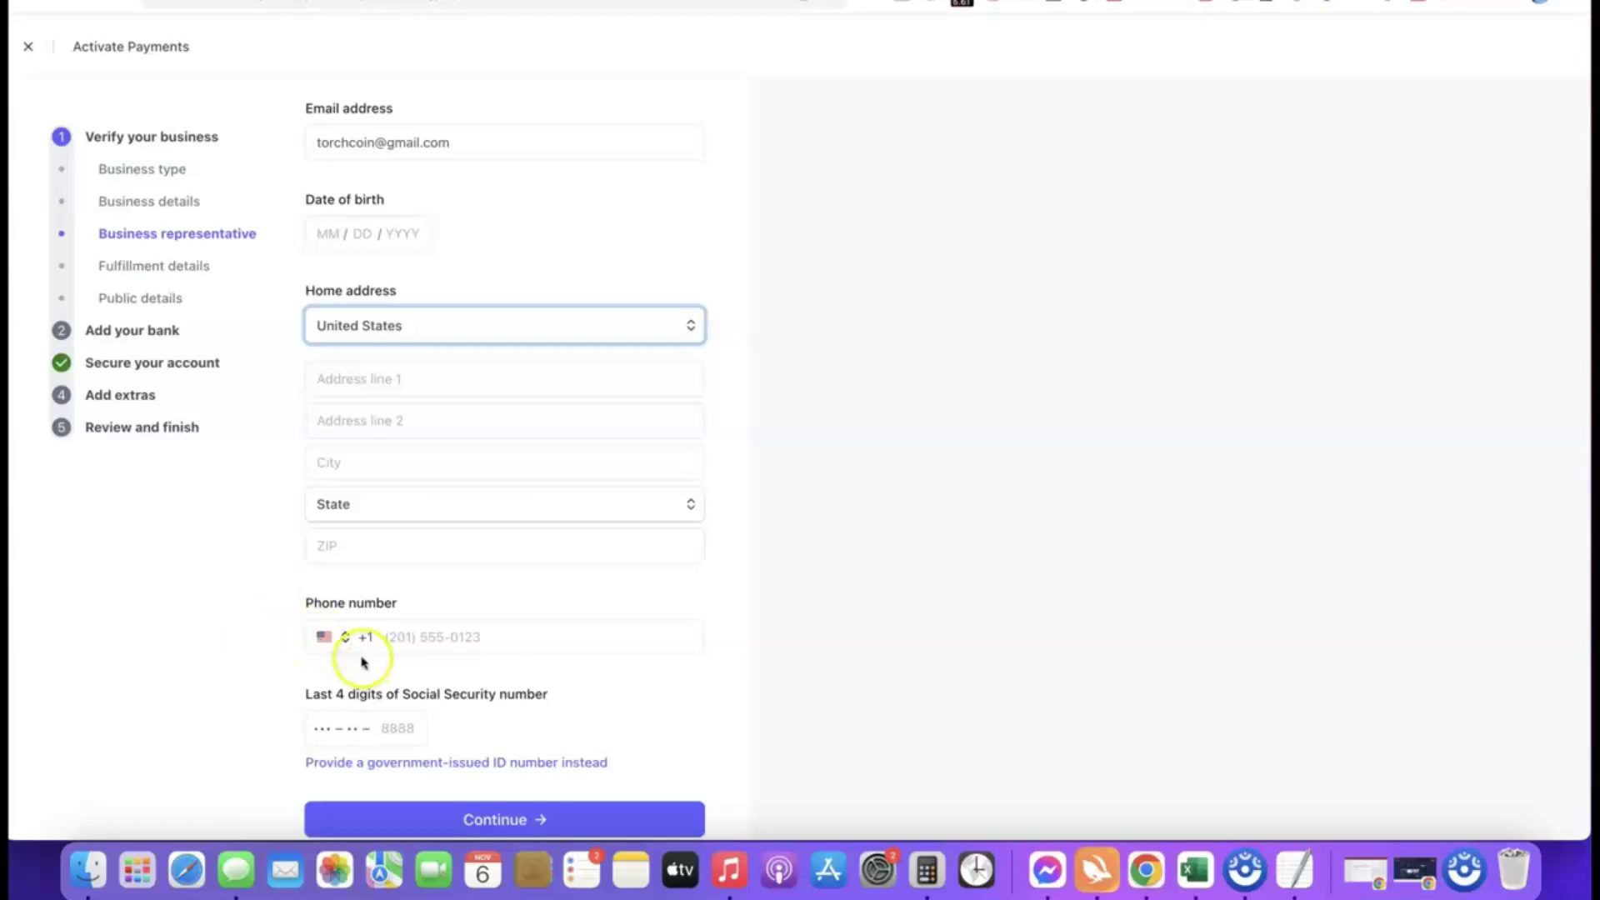
left_click(334, 637)
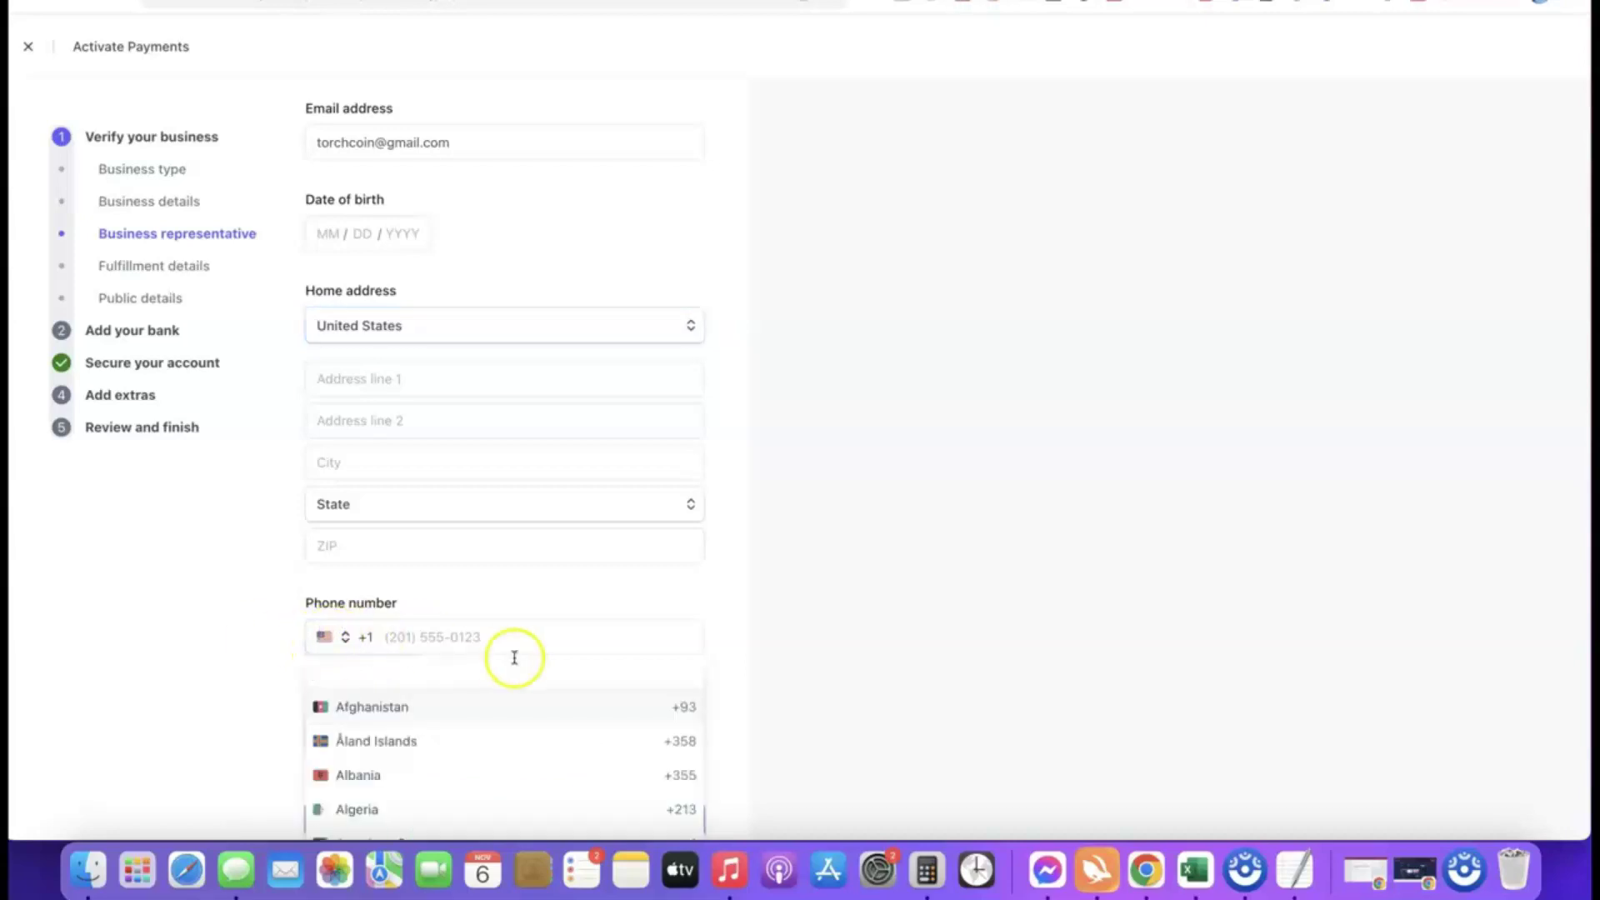
left_click(736, 650)
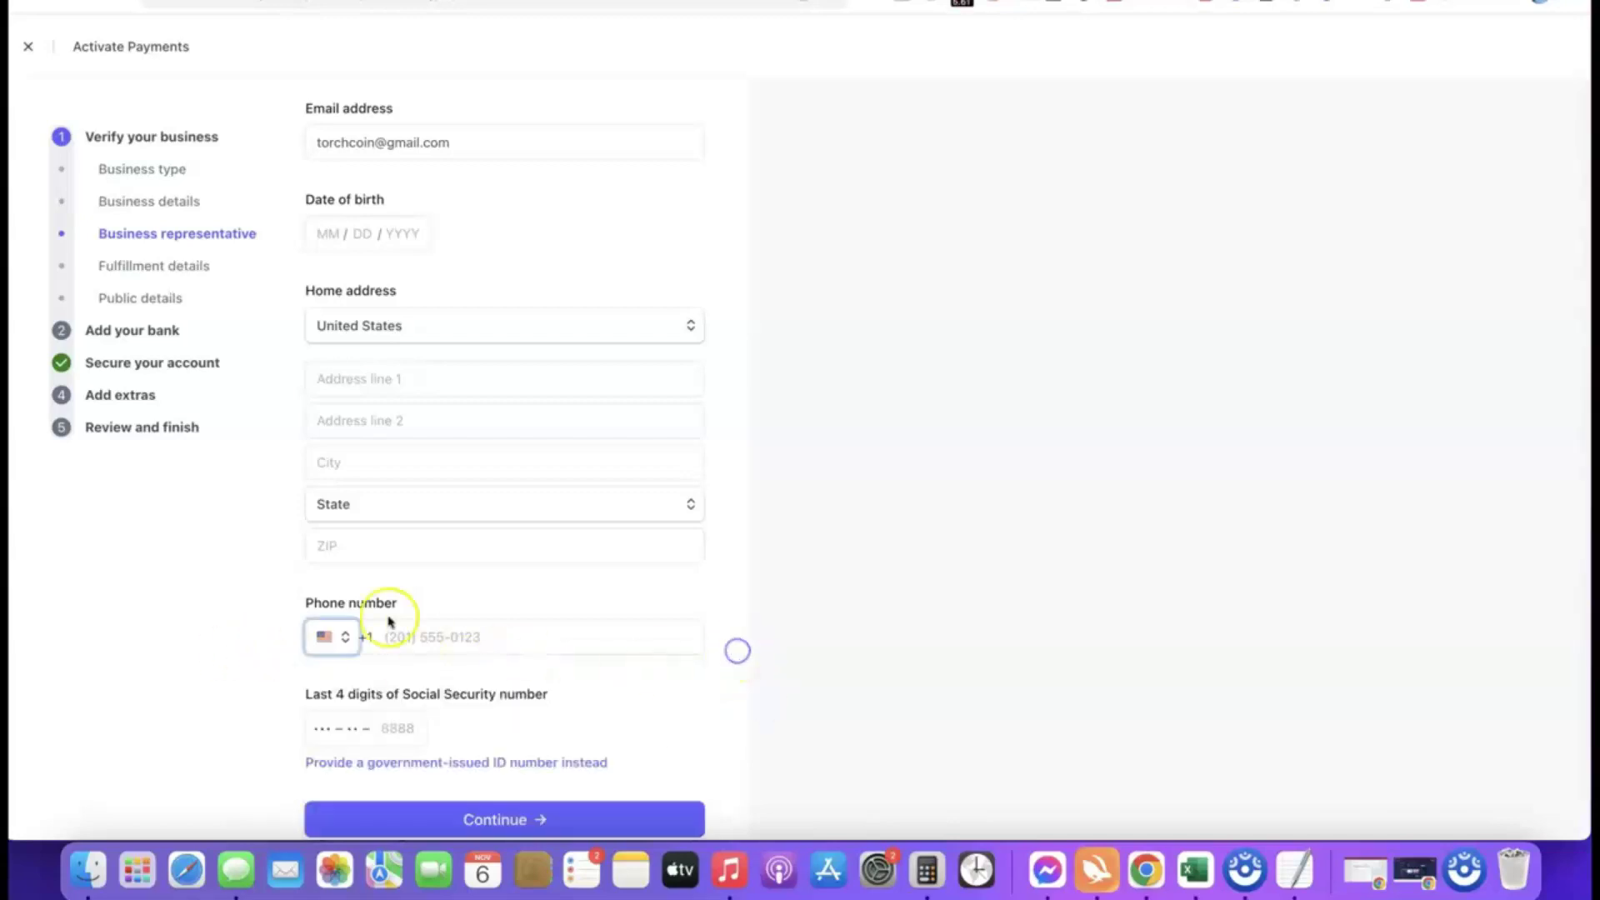
scroll(660, 629, "down", 1)
scroll(661, 630, "down", 1)
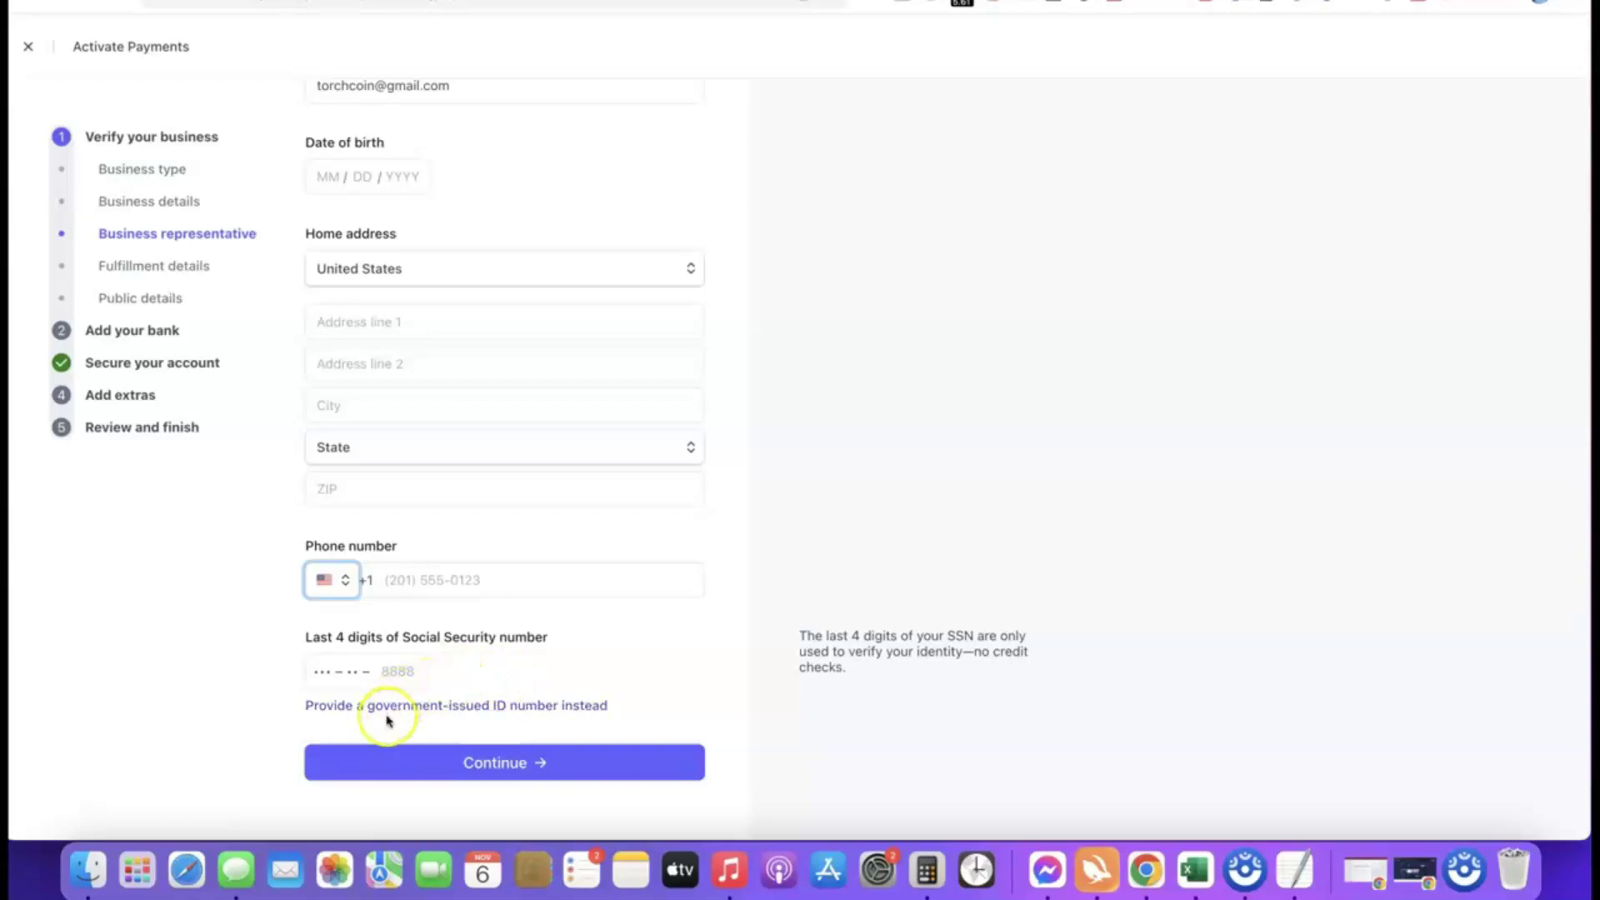
scroll(278, 643, "up", 5)
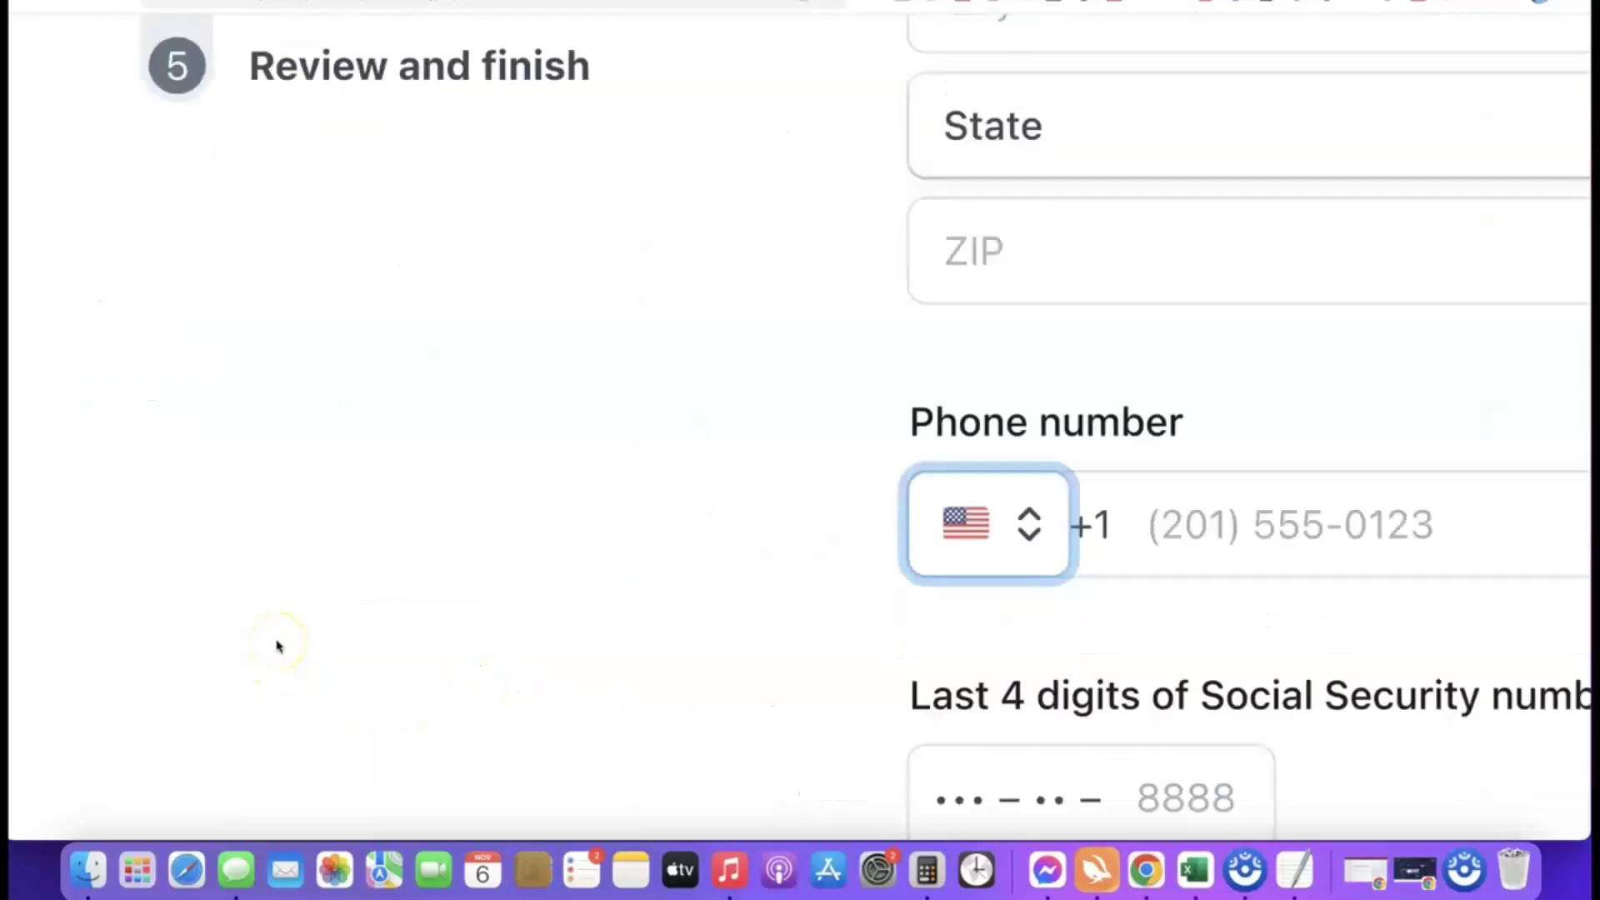
scroll(287, 643, "right", 3)
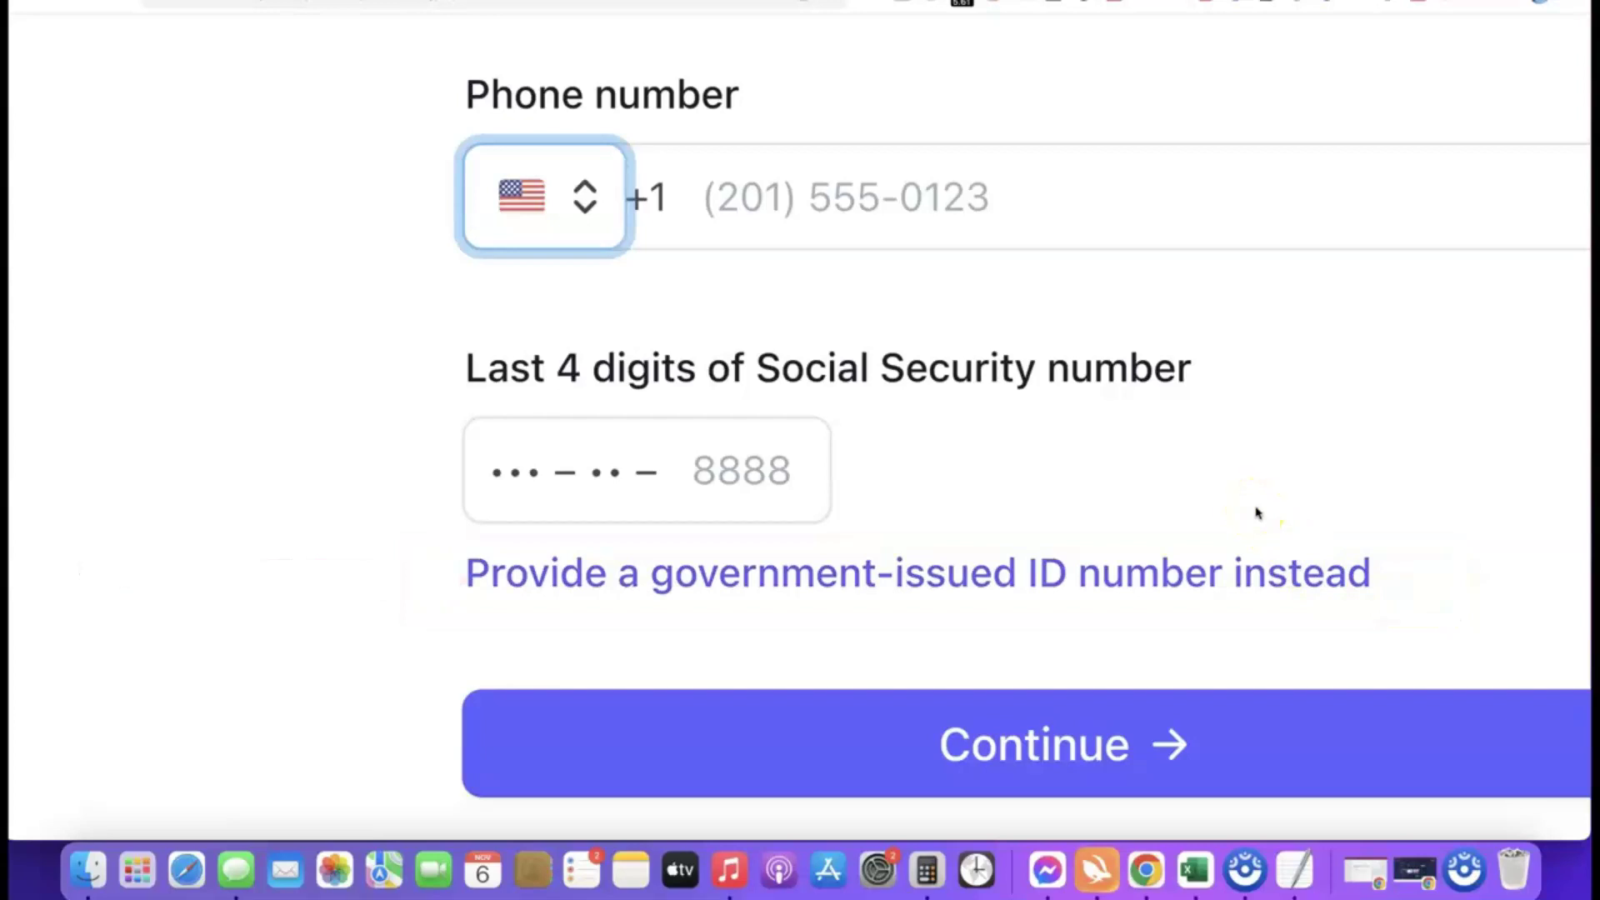
- Switch the identity verification to a government-issued ID number and set its issuing country to NG
left_click(903, 576)
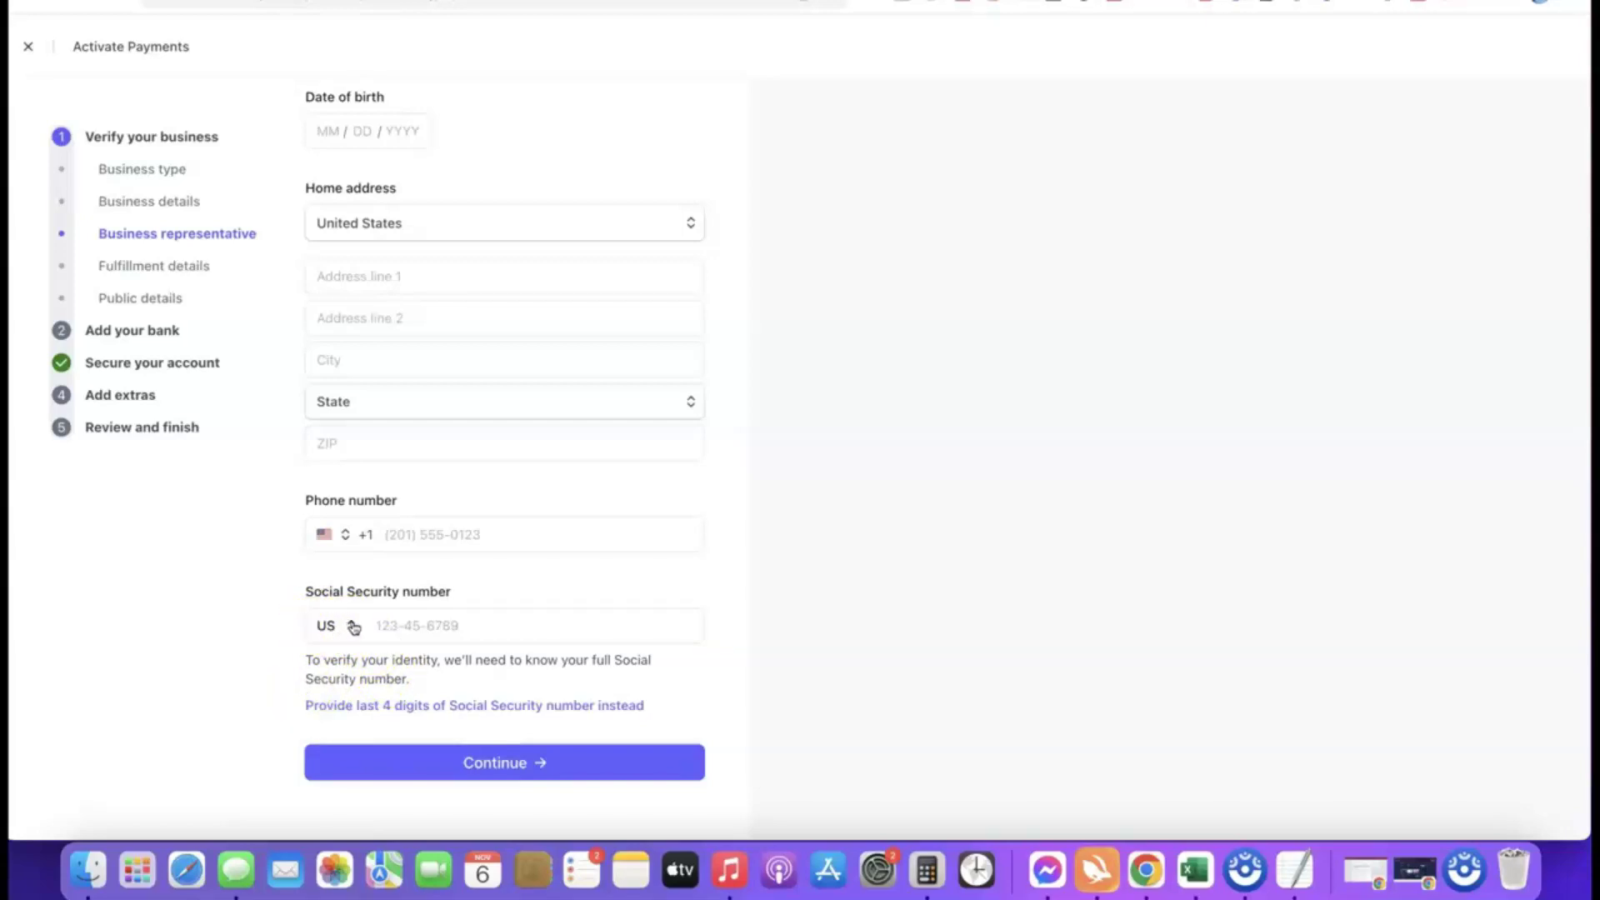
left_click(343, 626)
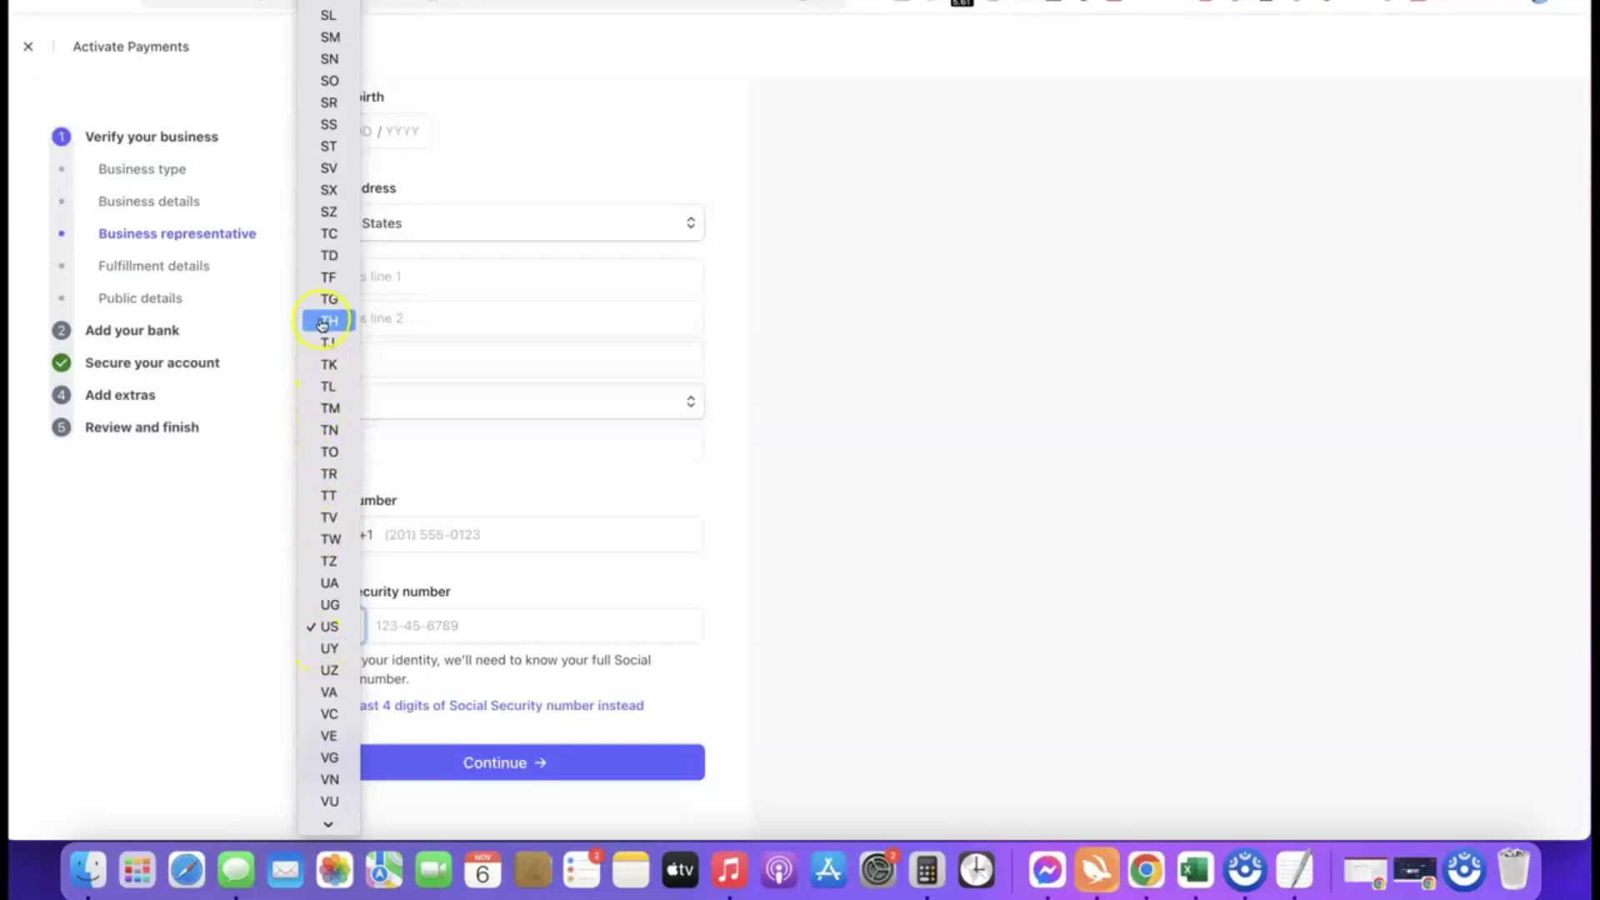
scroll(325, 342, "down", 3)
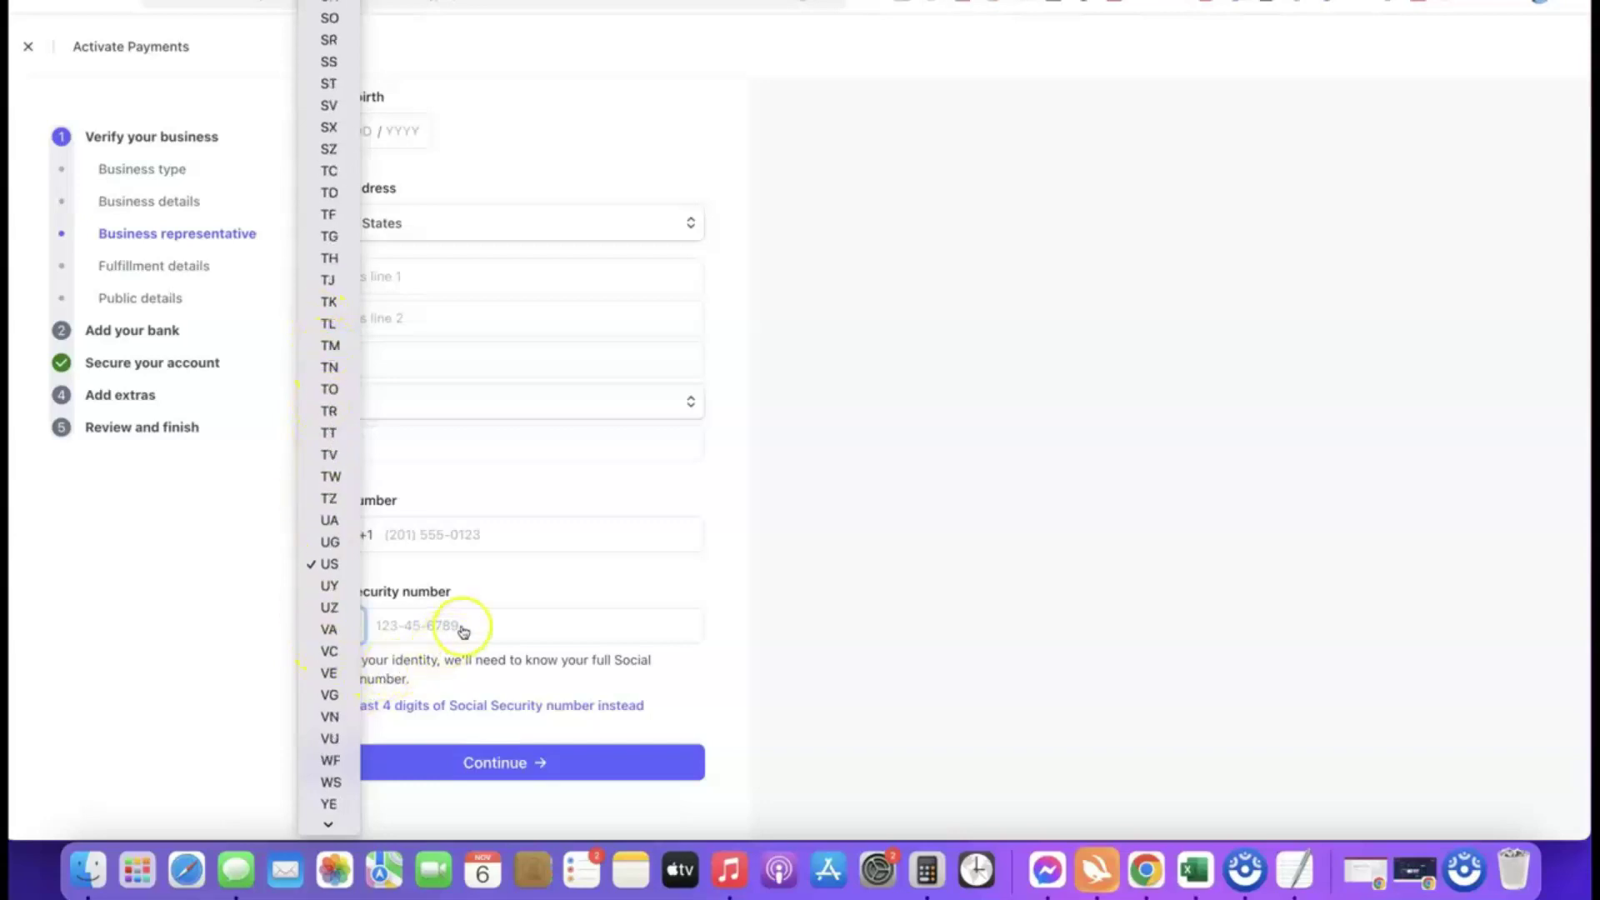
left_click(724, 625)
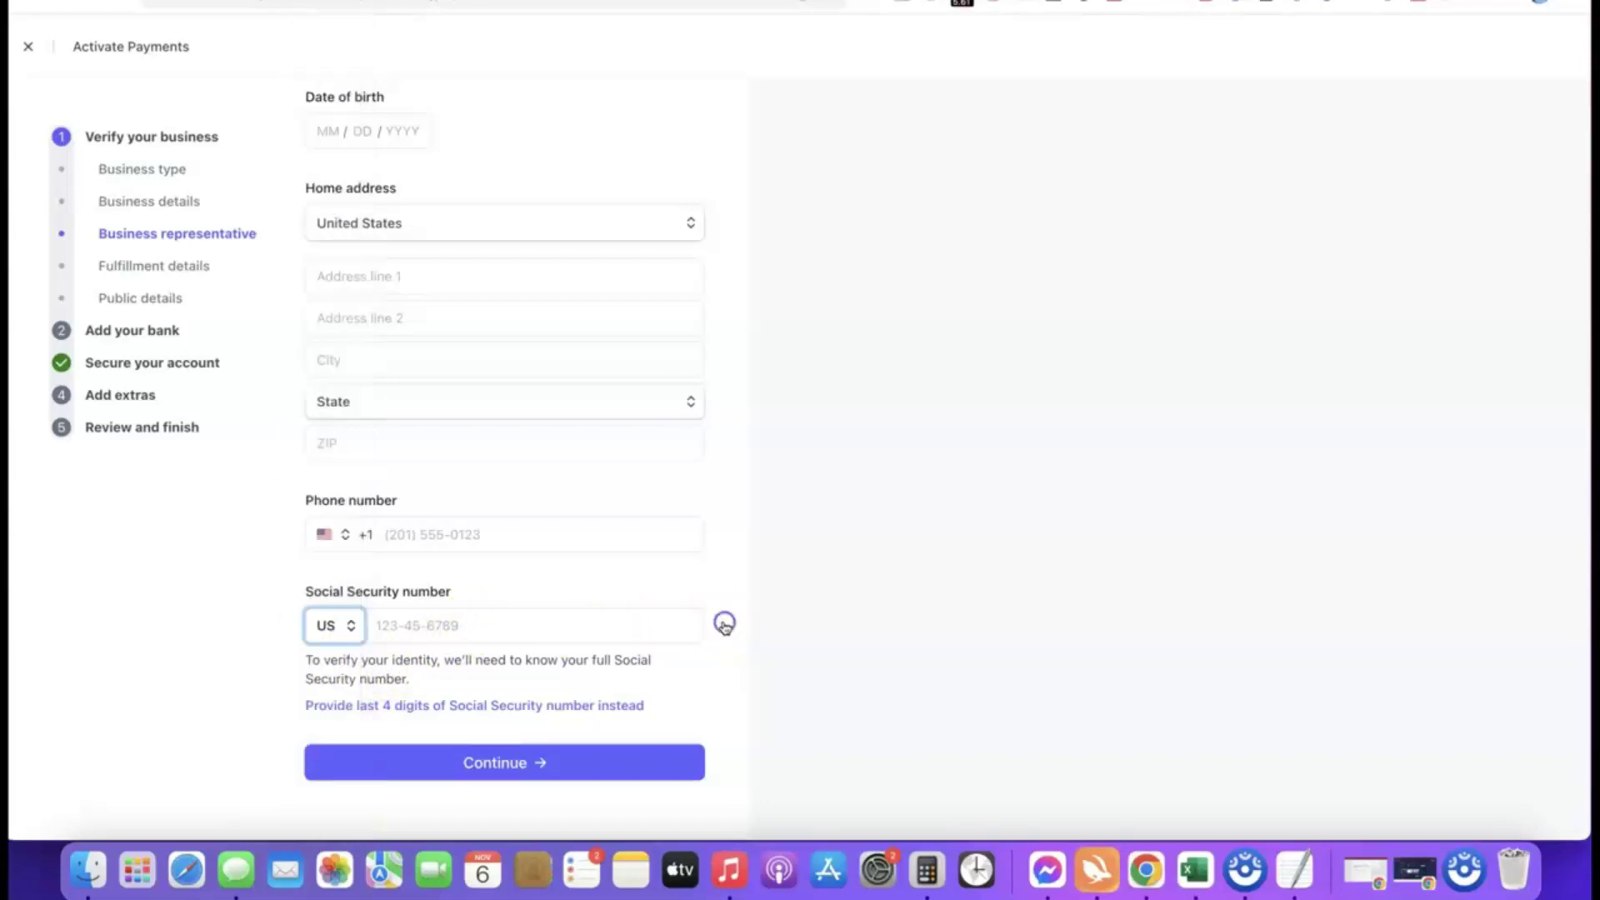
left_click(326, 625)
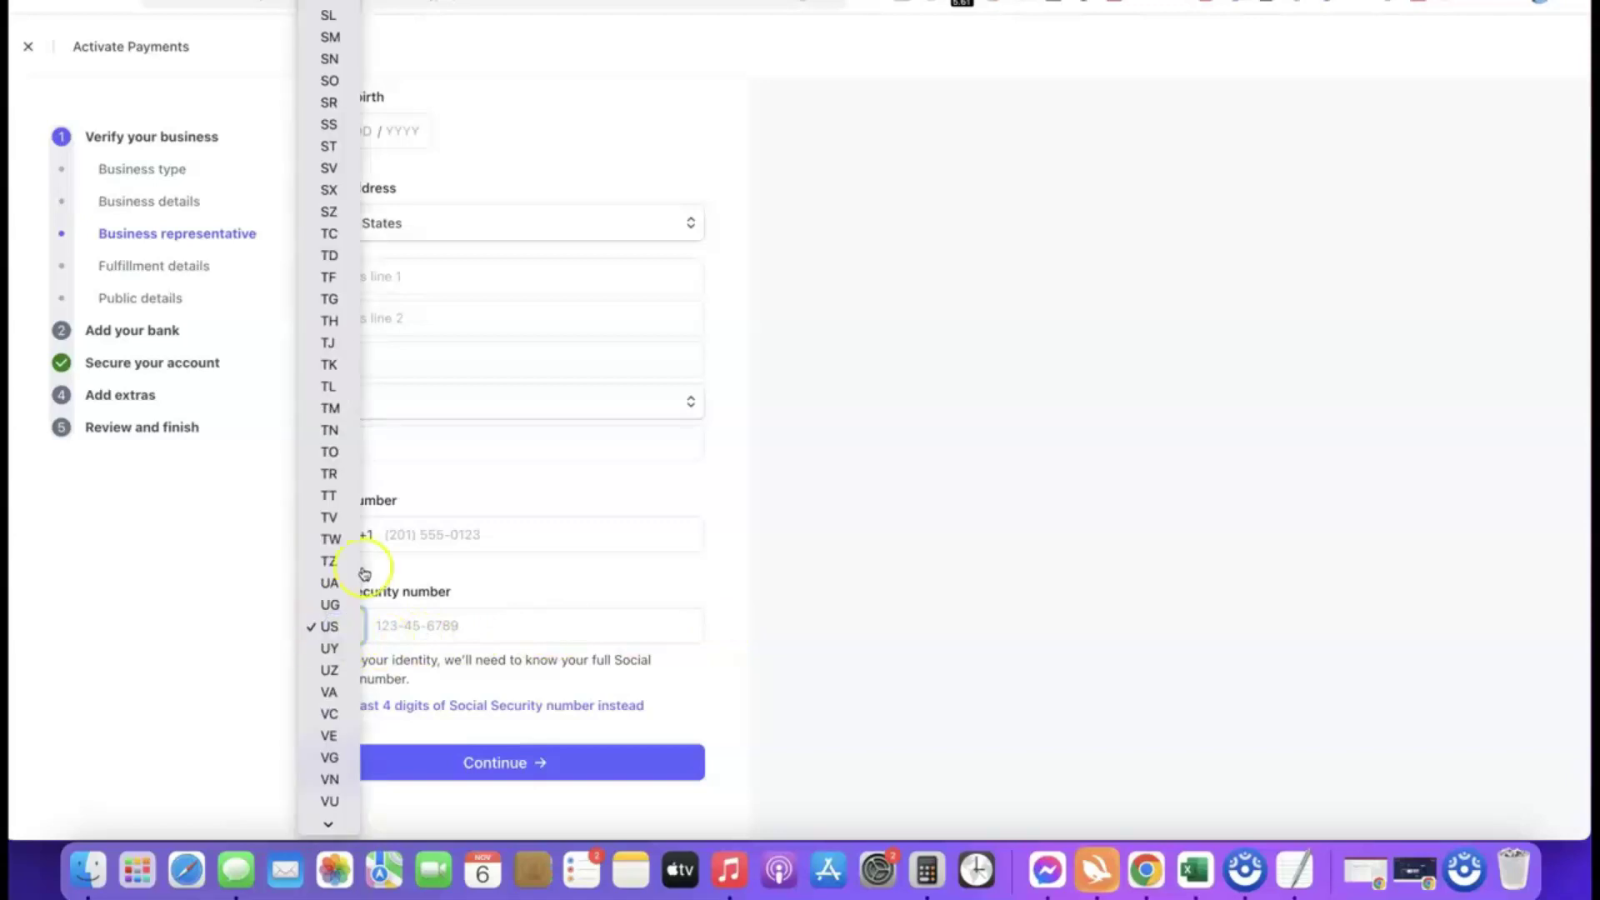
scroll(330, 579, "down", 5)
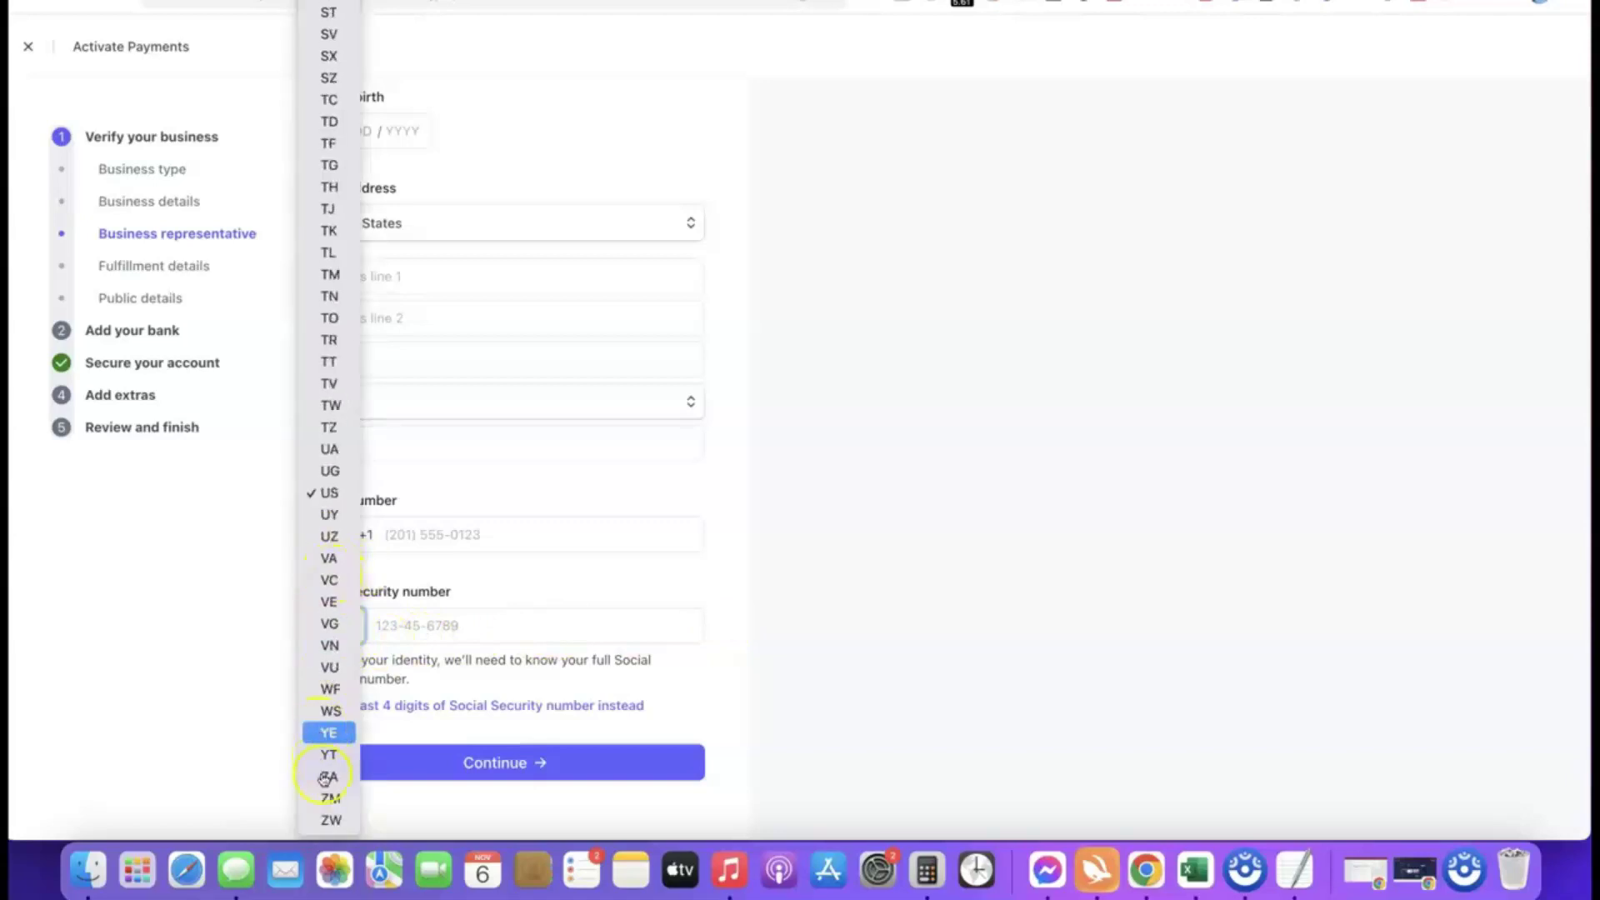
type("ng")
key("Return")
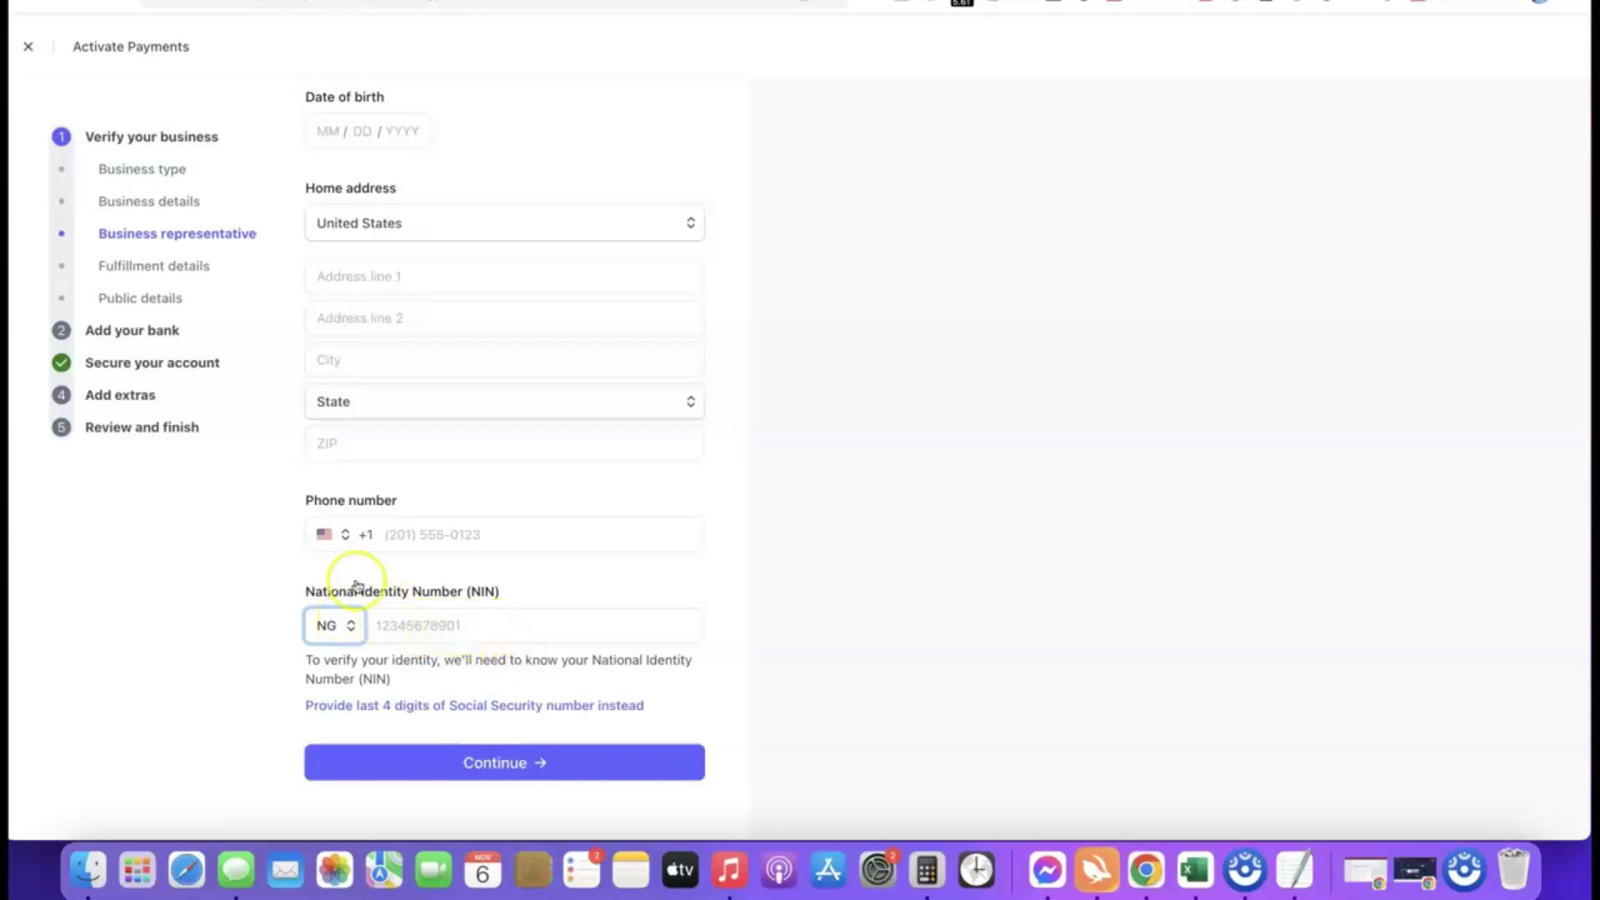
- Set the phone number's country to Nigeria and submit the business representative's personal details
left_click(325, 535)
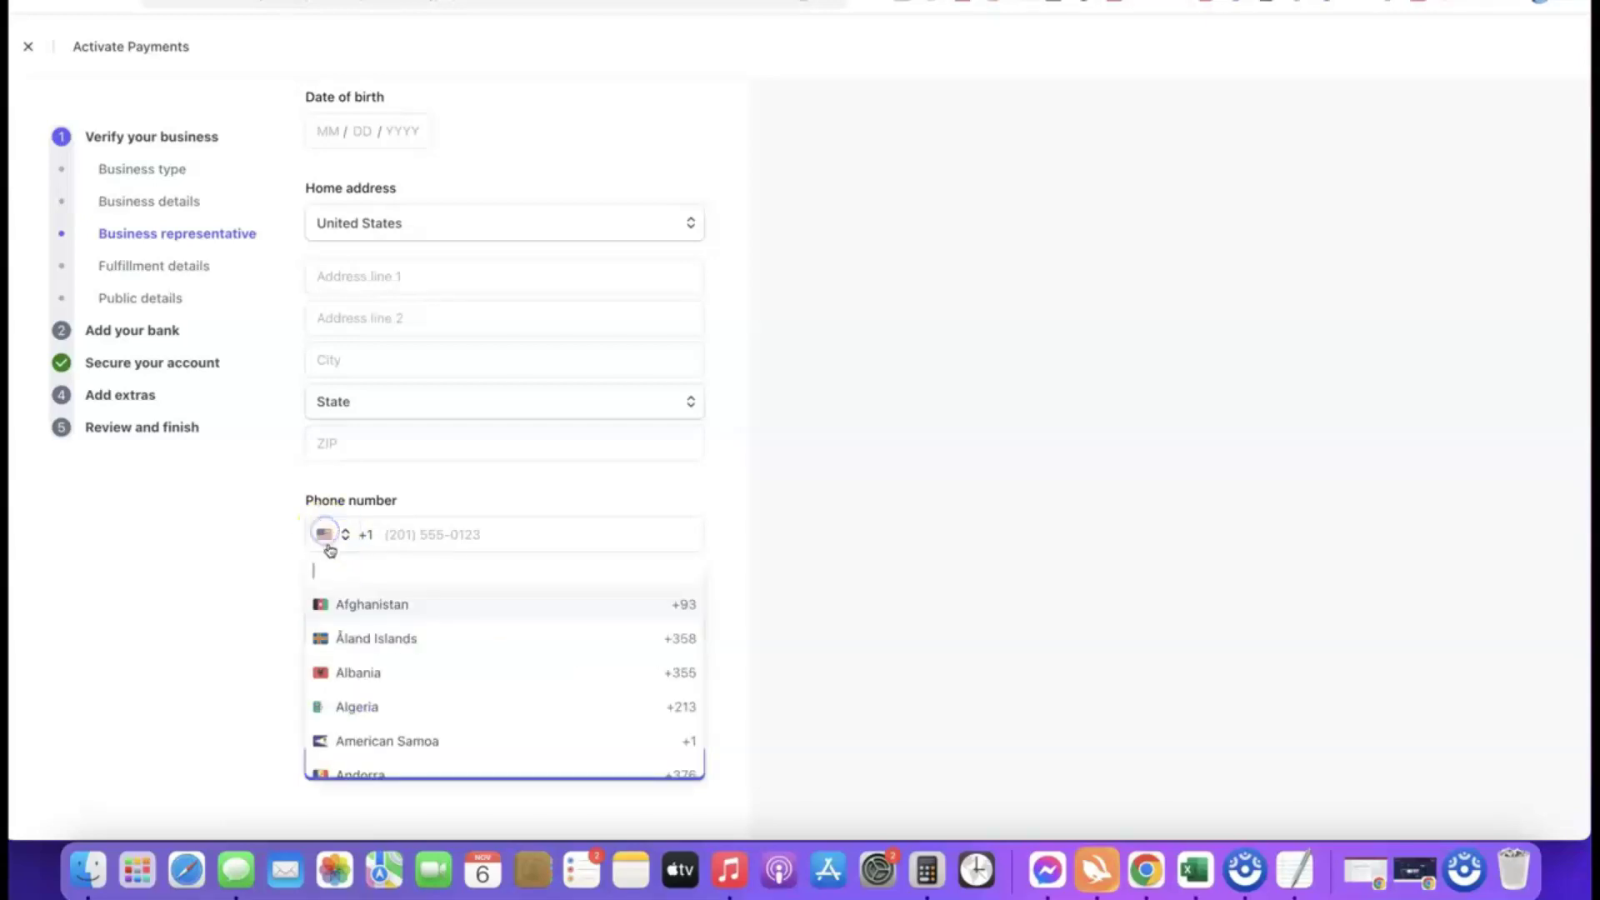
type("nigeria")
key("Return")
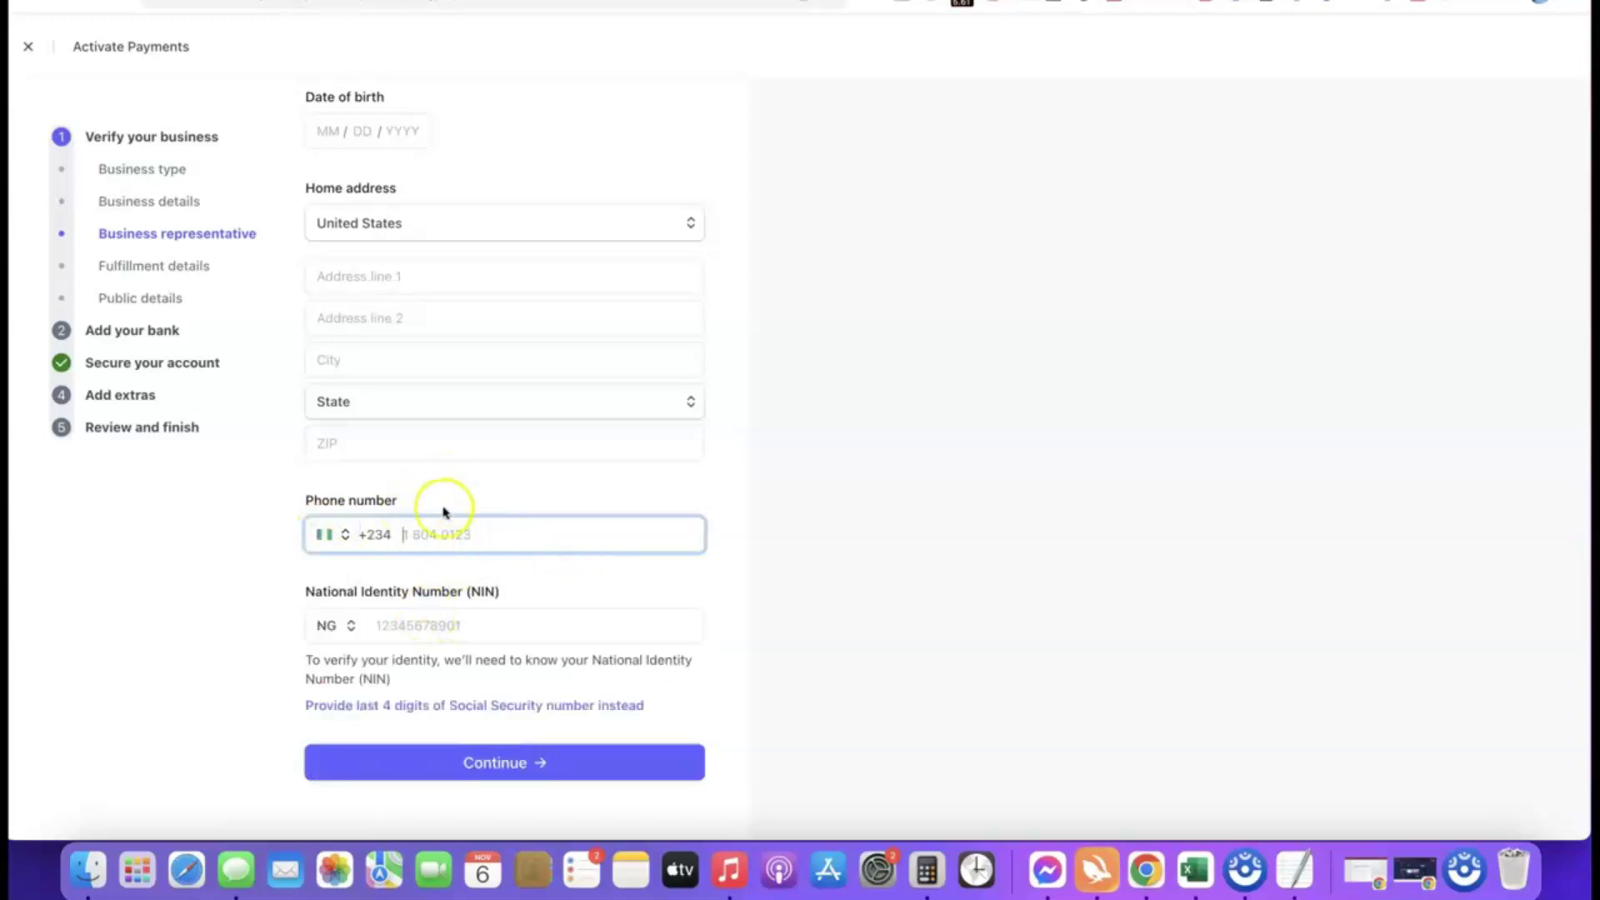
scroll(543, 386, "up", 3)
scroll(569, 373, "down", 3)
scroll(569, 372, "down", 1)
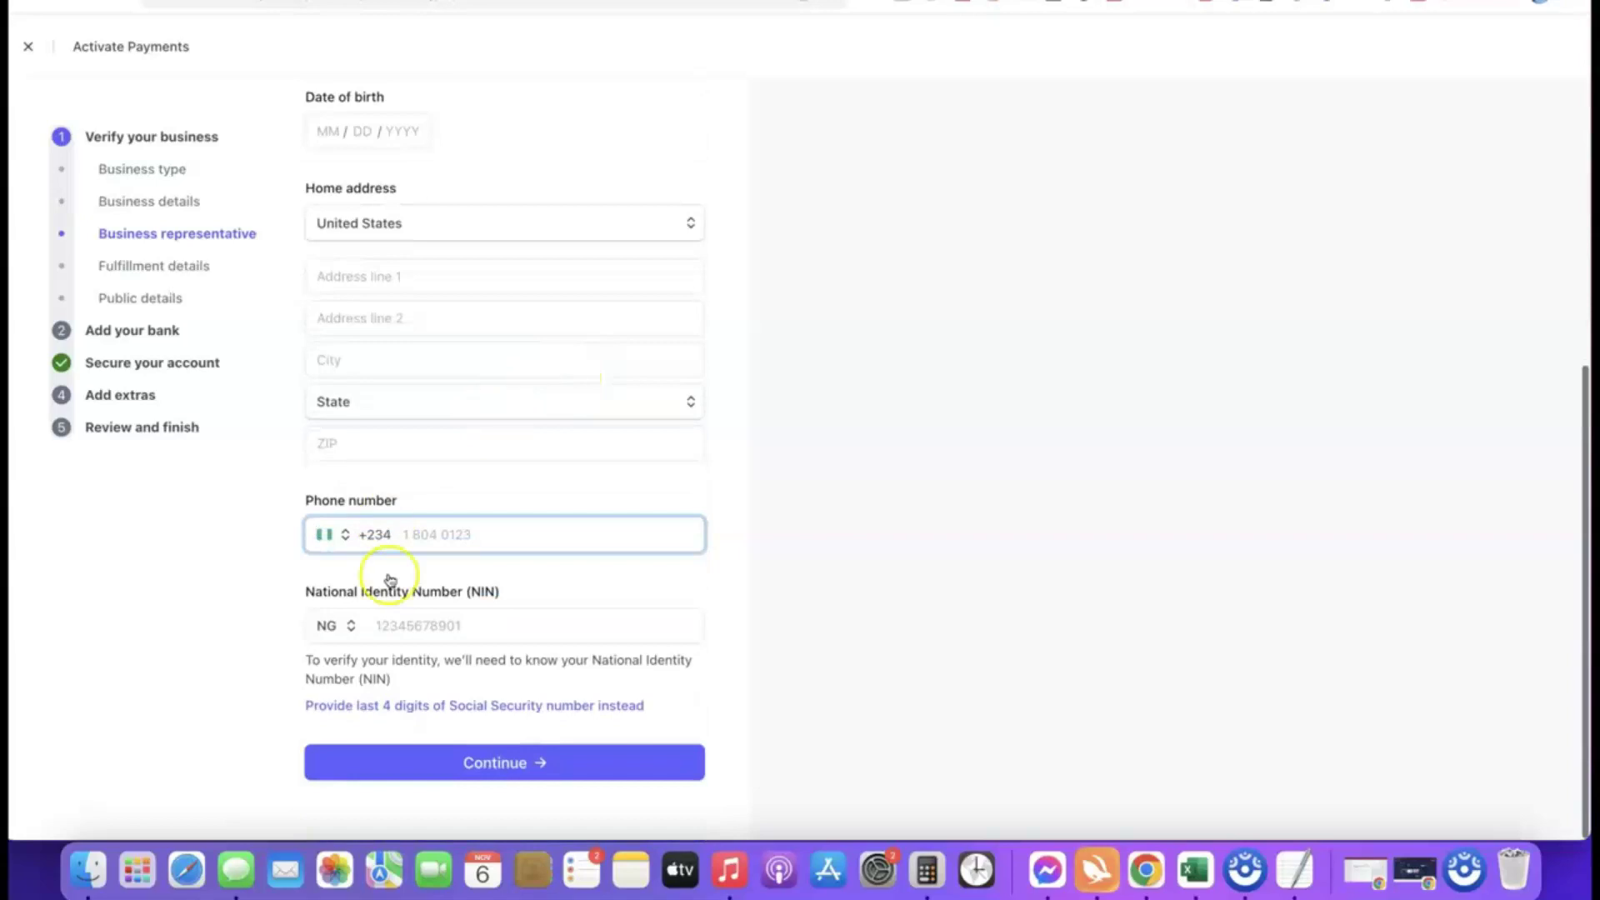
left_click(495, 772)
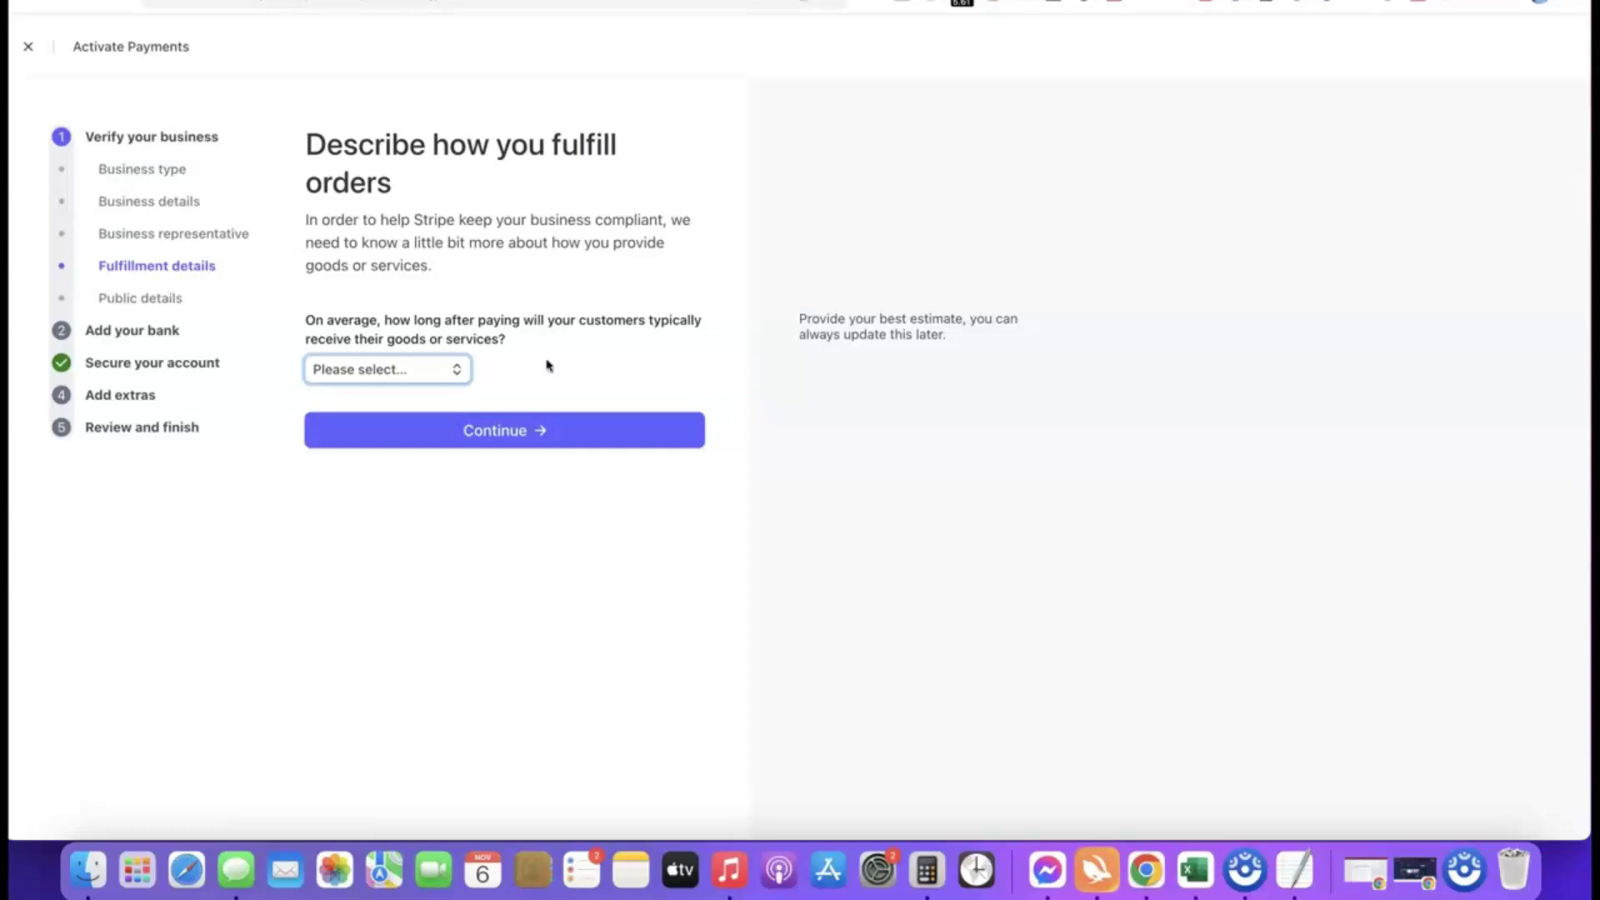
- Set the typical time for customers to receive their goods to Within one day and submit the fulfillment details
left_click(421, 379)
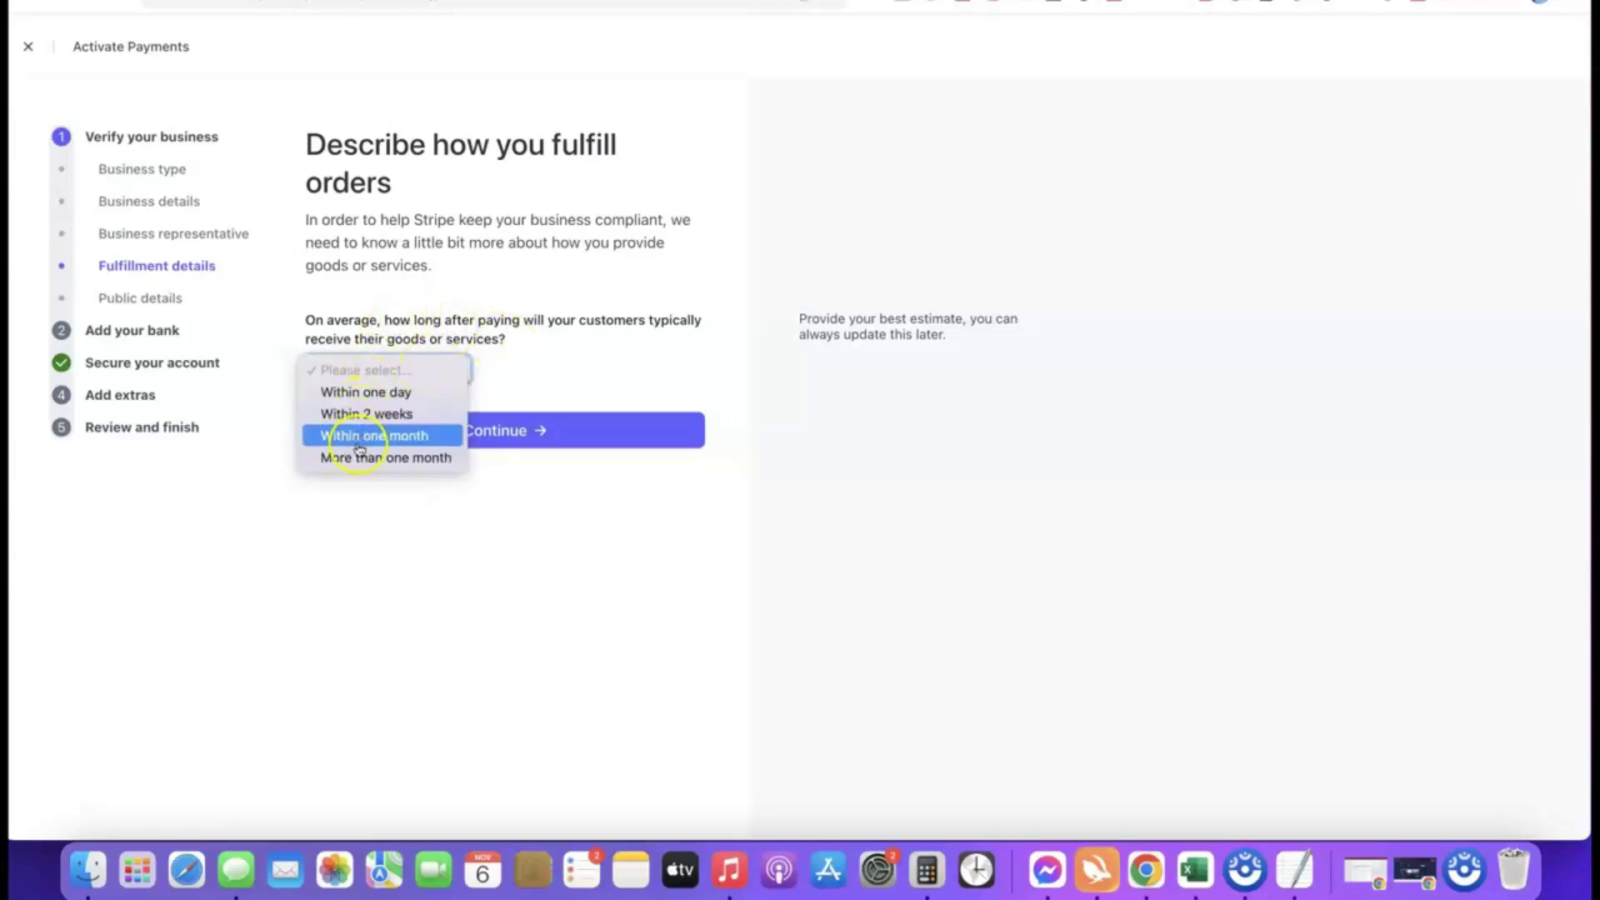
left_click(389, 416)
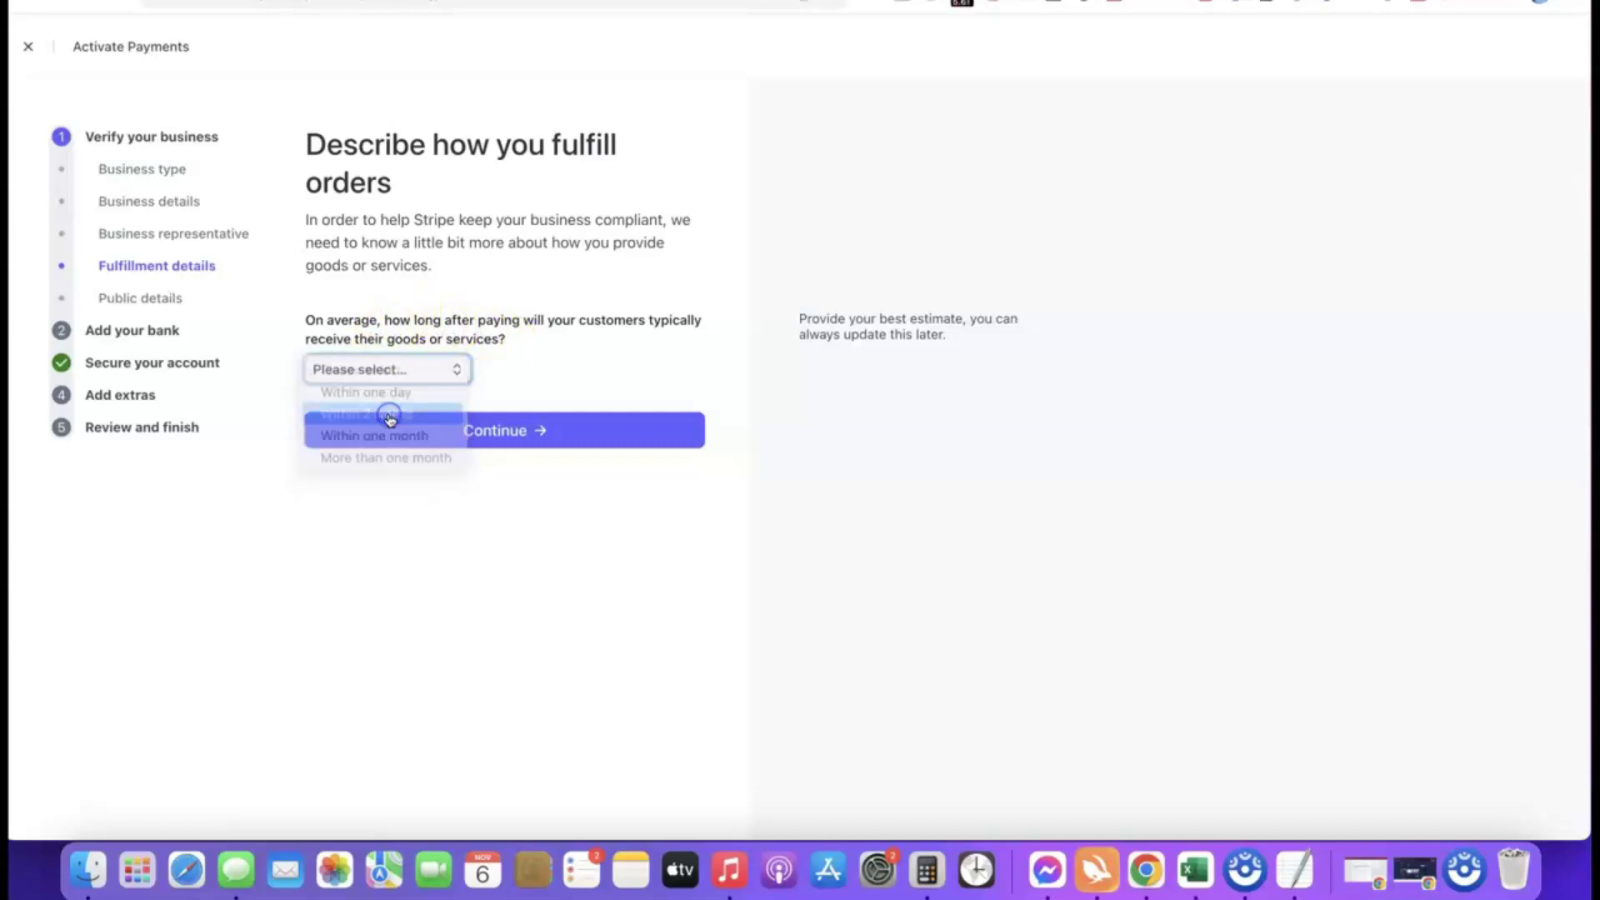
left_click(417, 372)
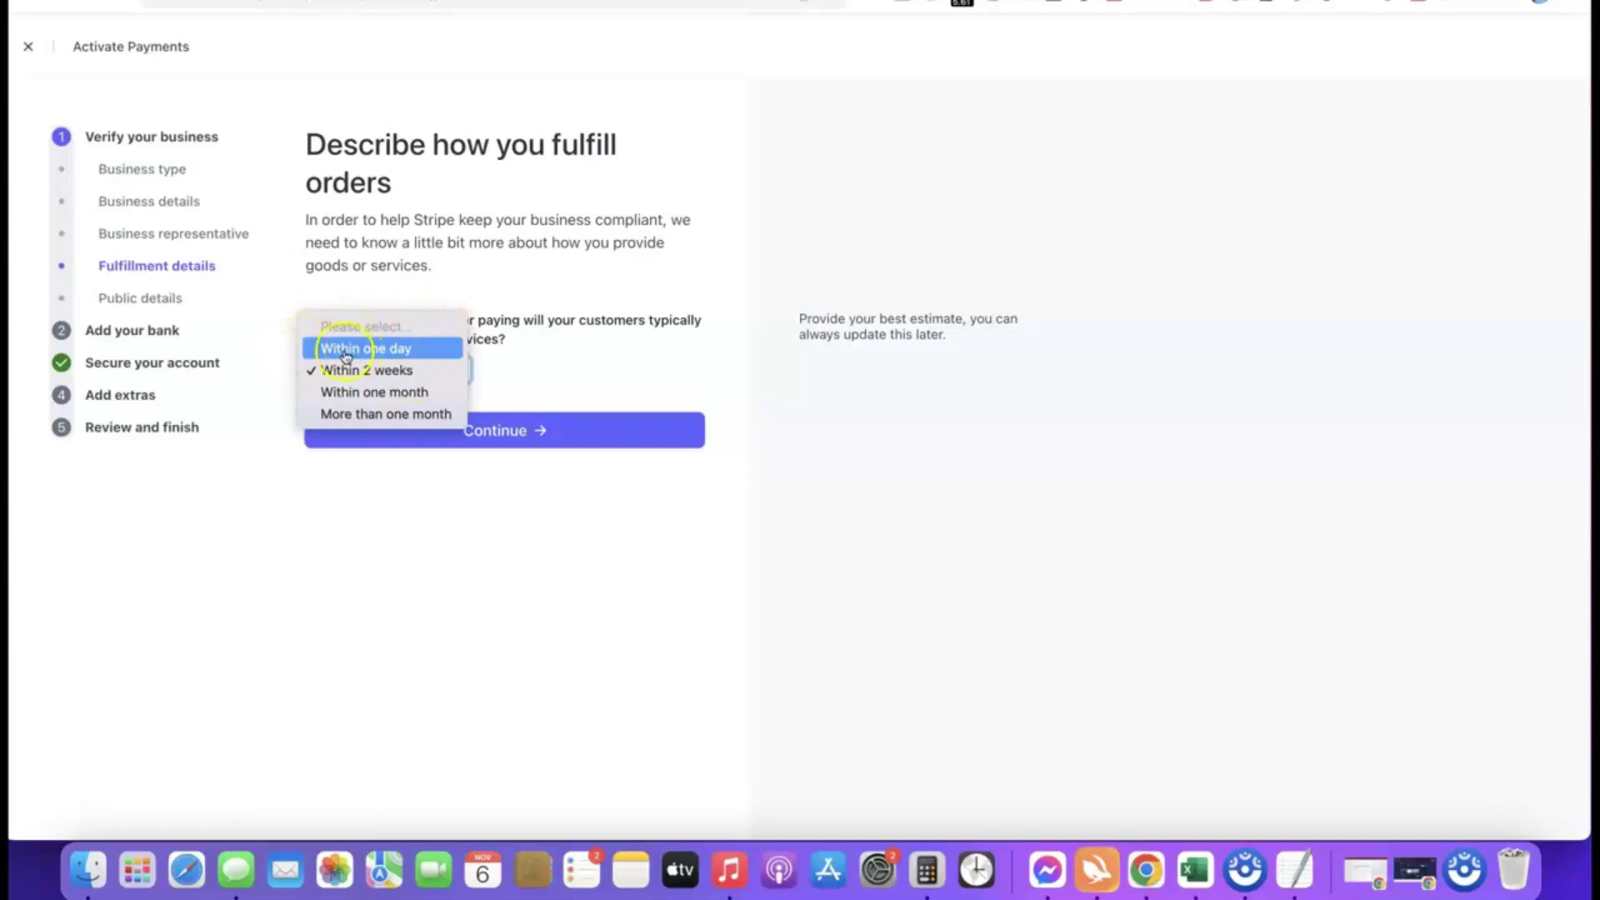
left_click(377, 349)
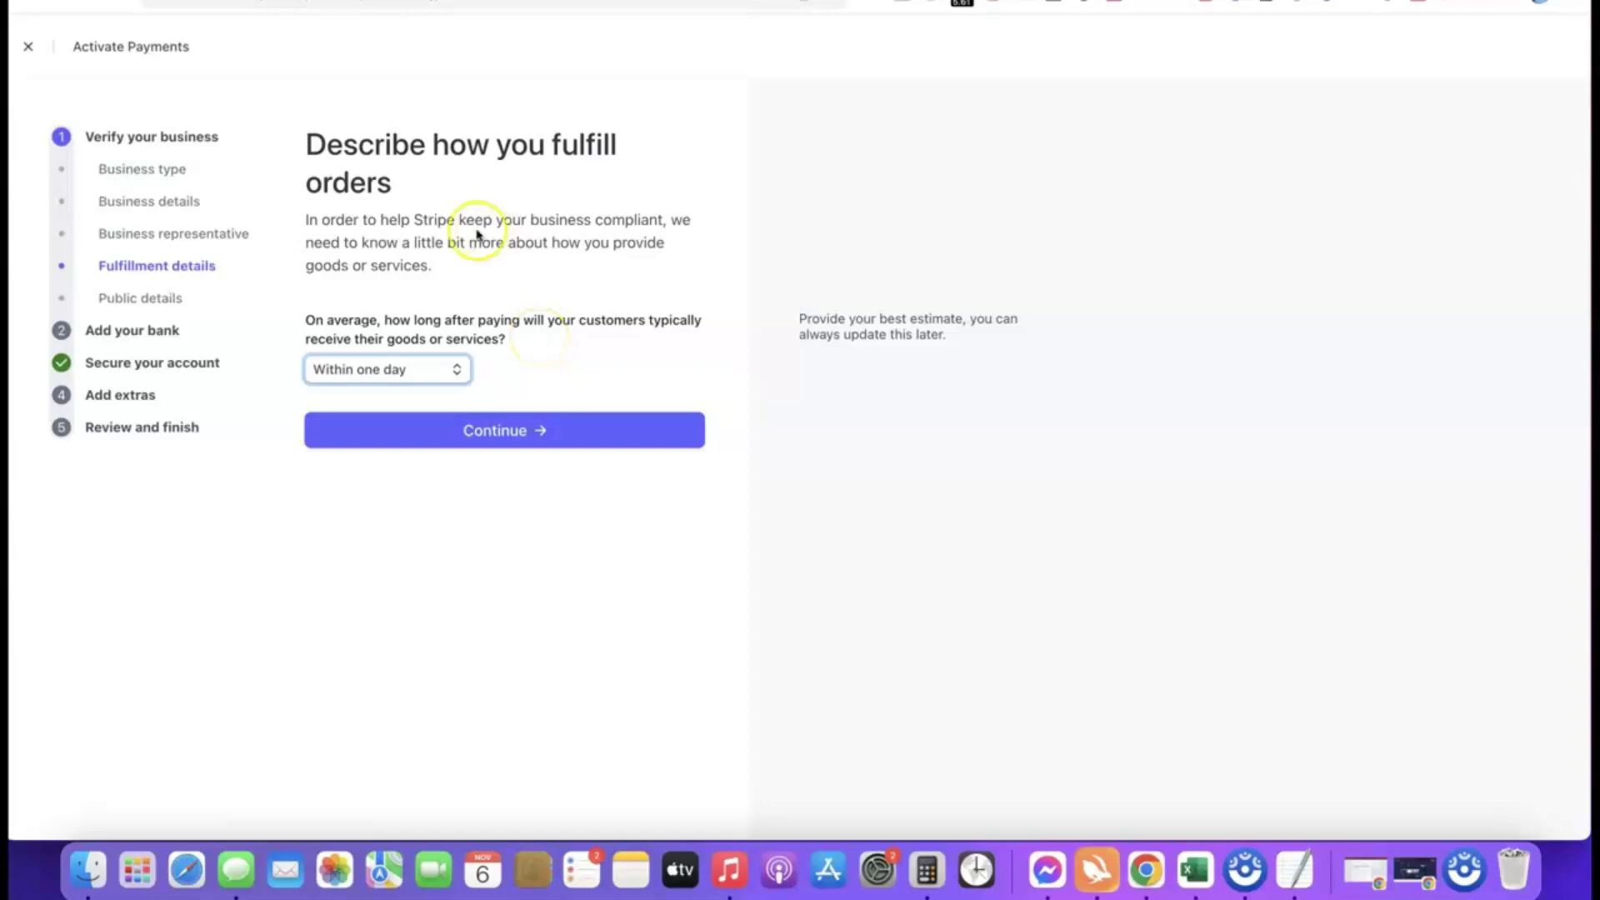
left_click(497, 432)
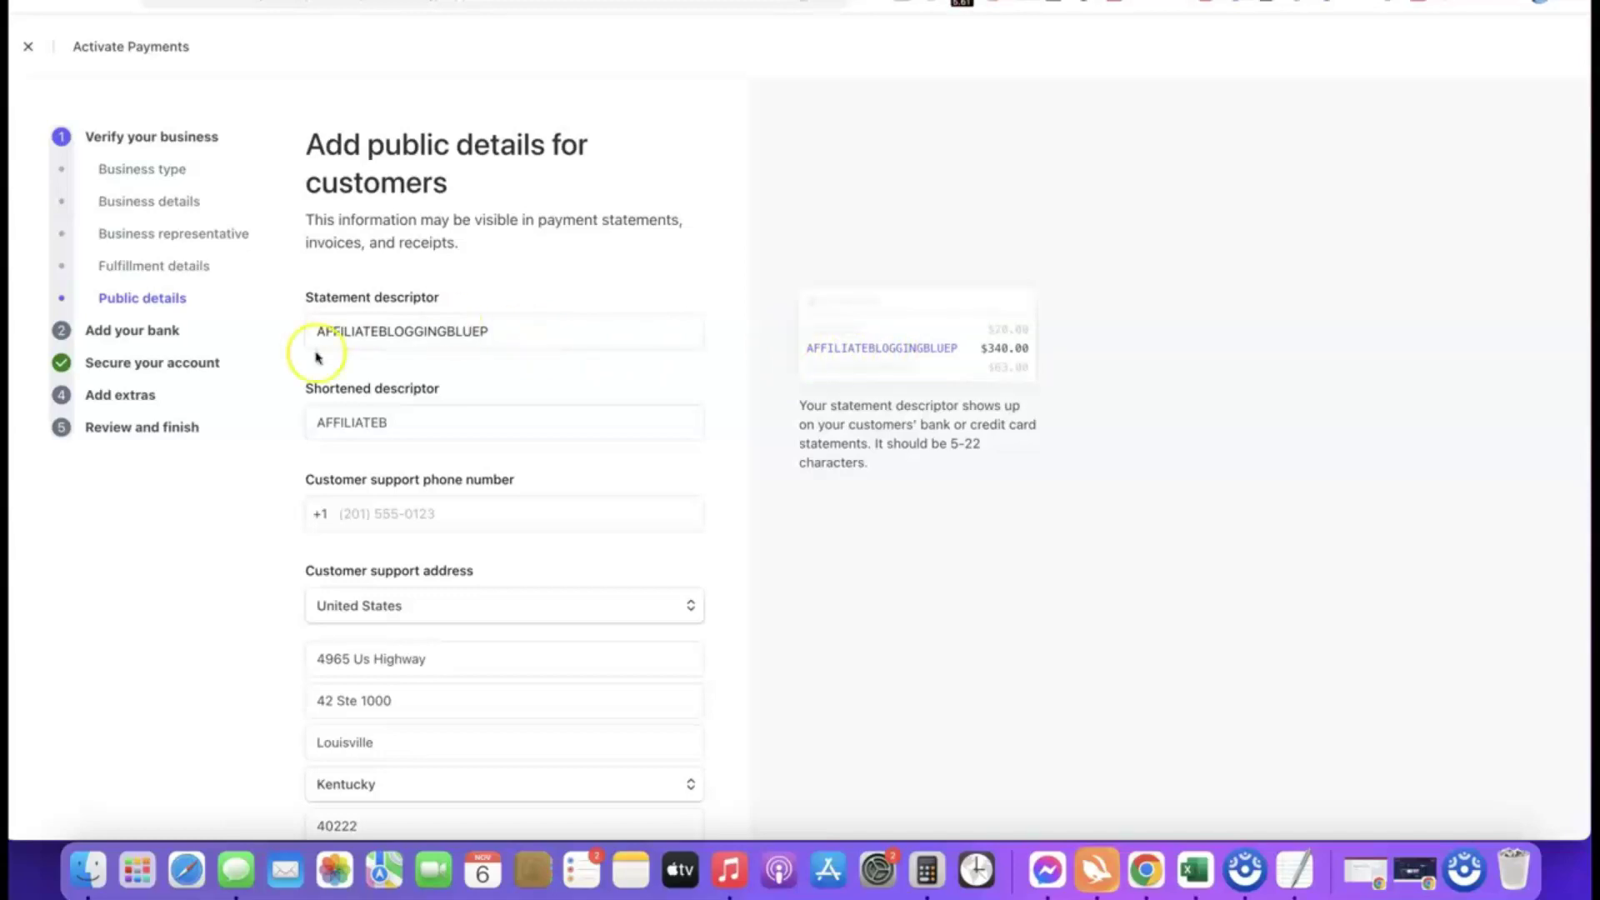
- Review the statement descriptor, shortened descriptor and customer support fields, and submit the public details
left_click(440, 431)
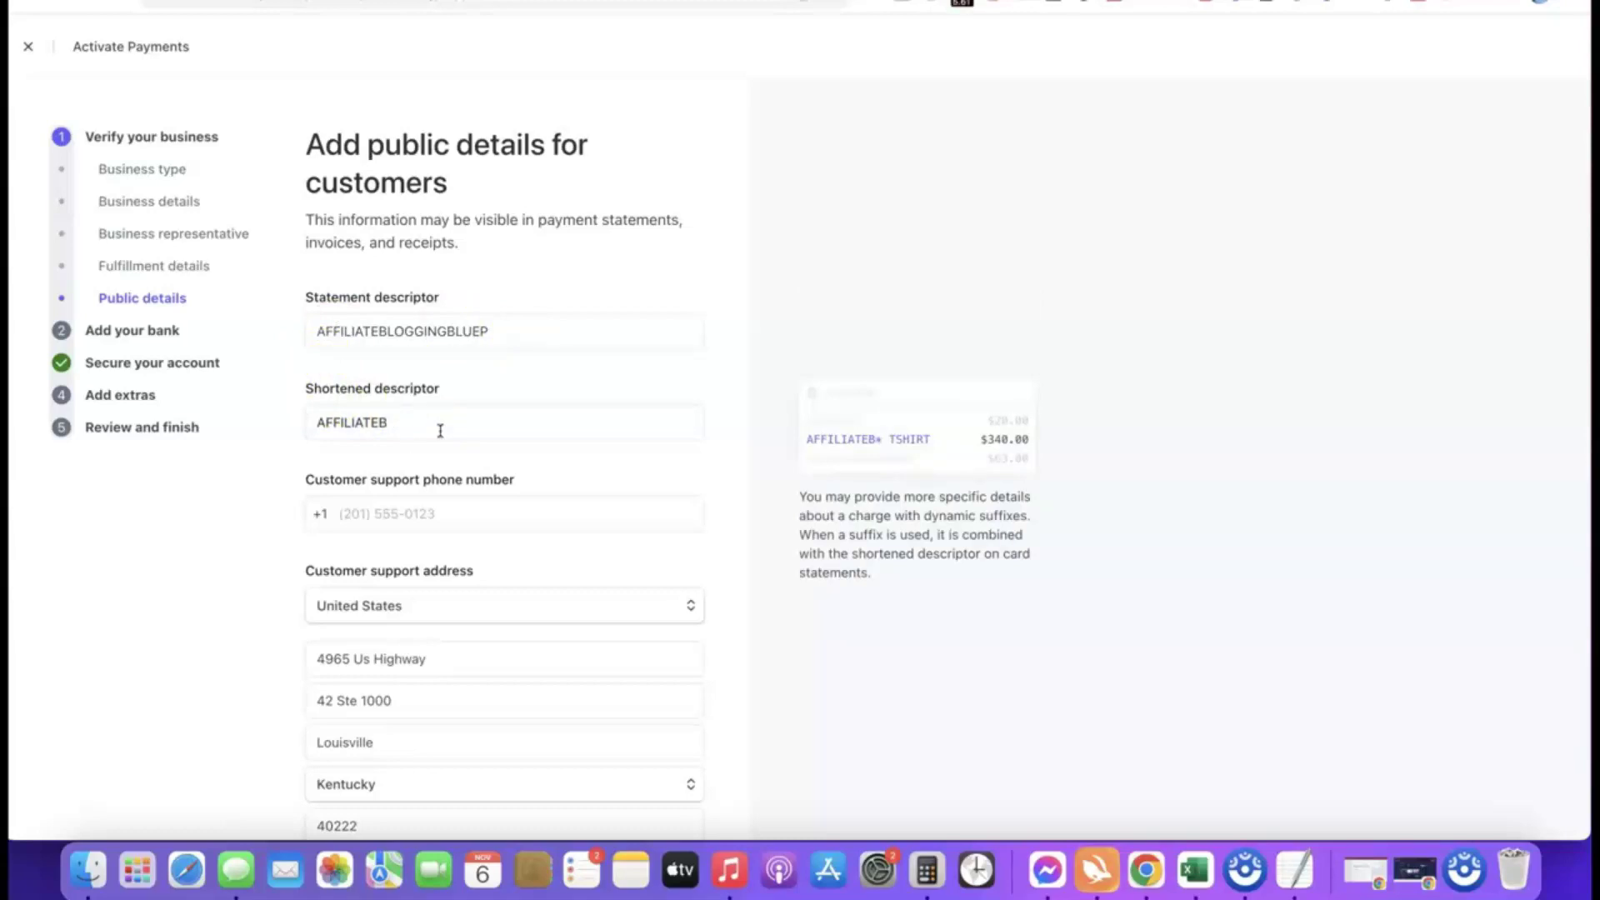
left_click(347, 441)
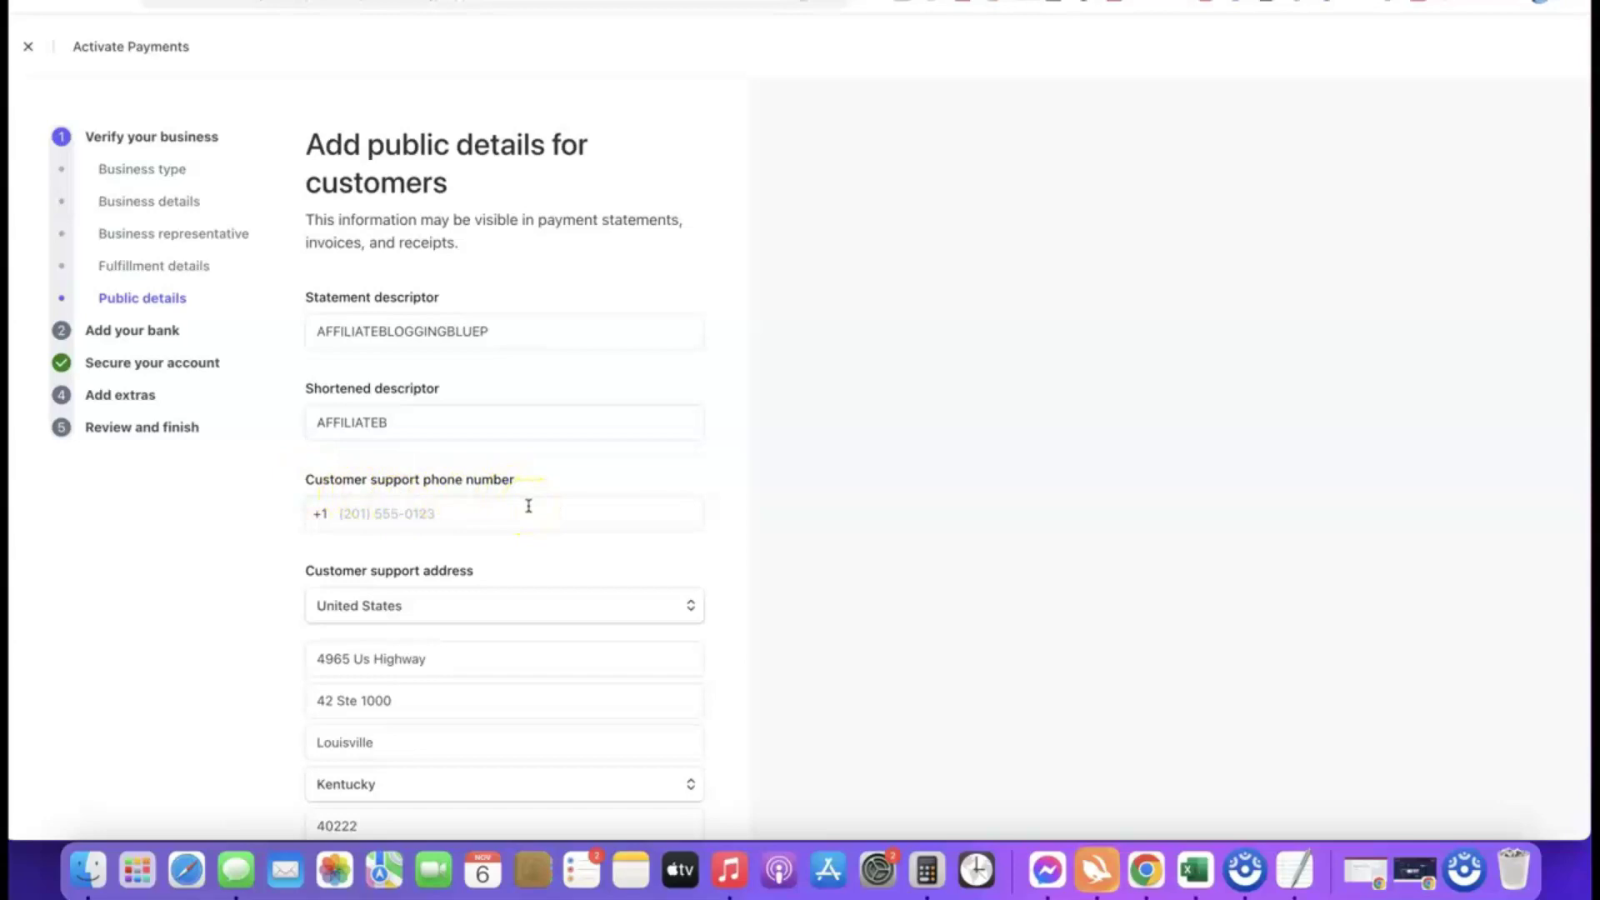
left_click(400, 331)
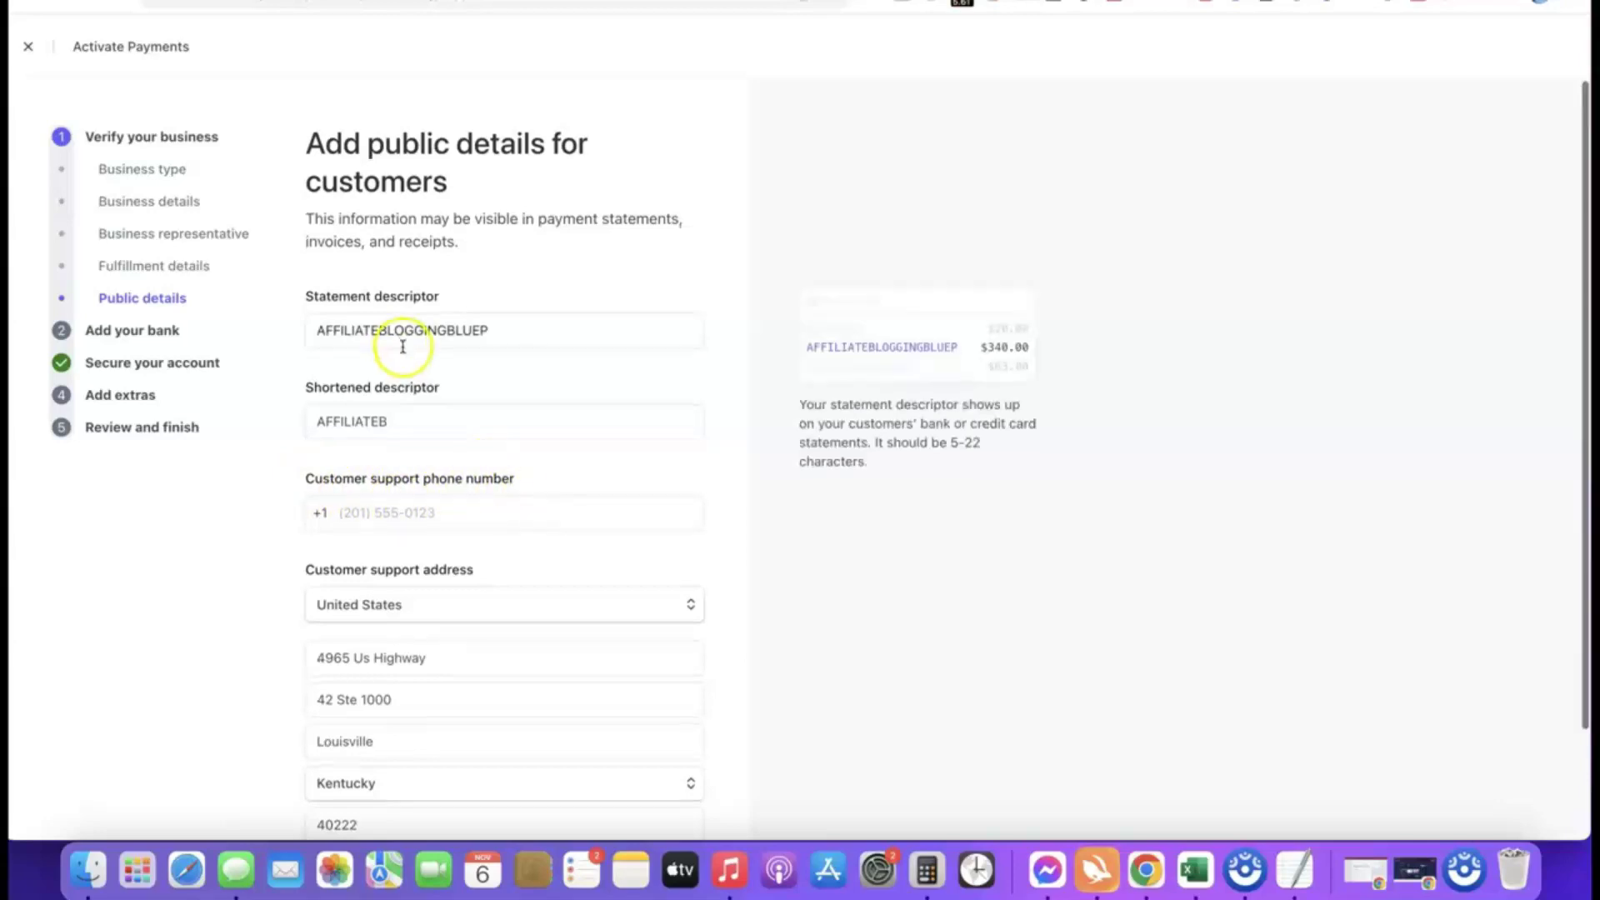
scroll(401, 342, "down", 2)
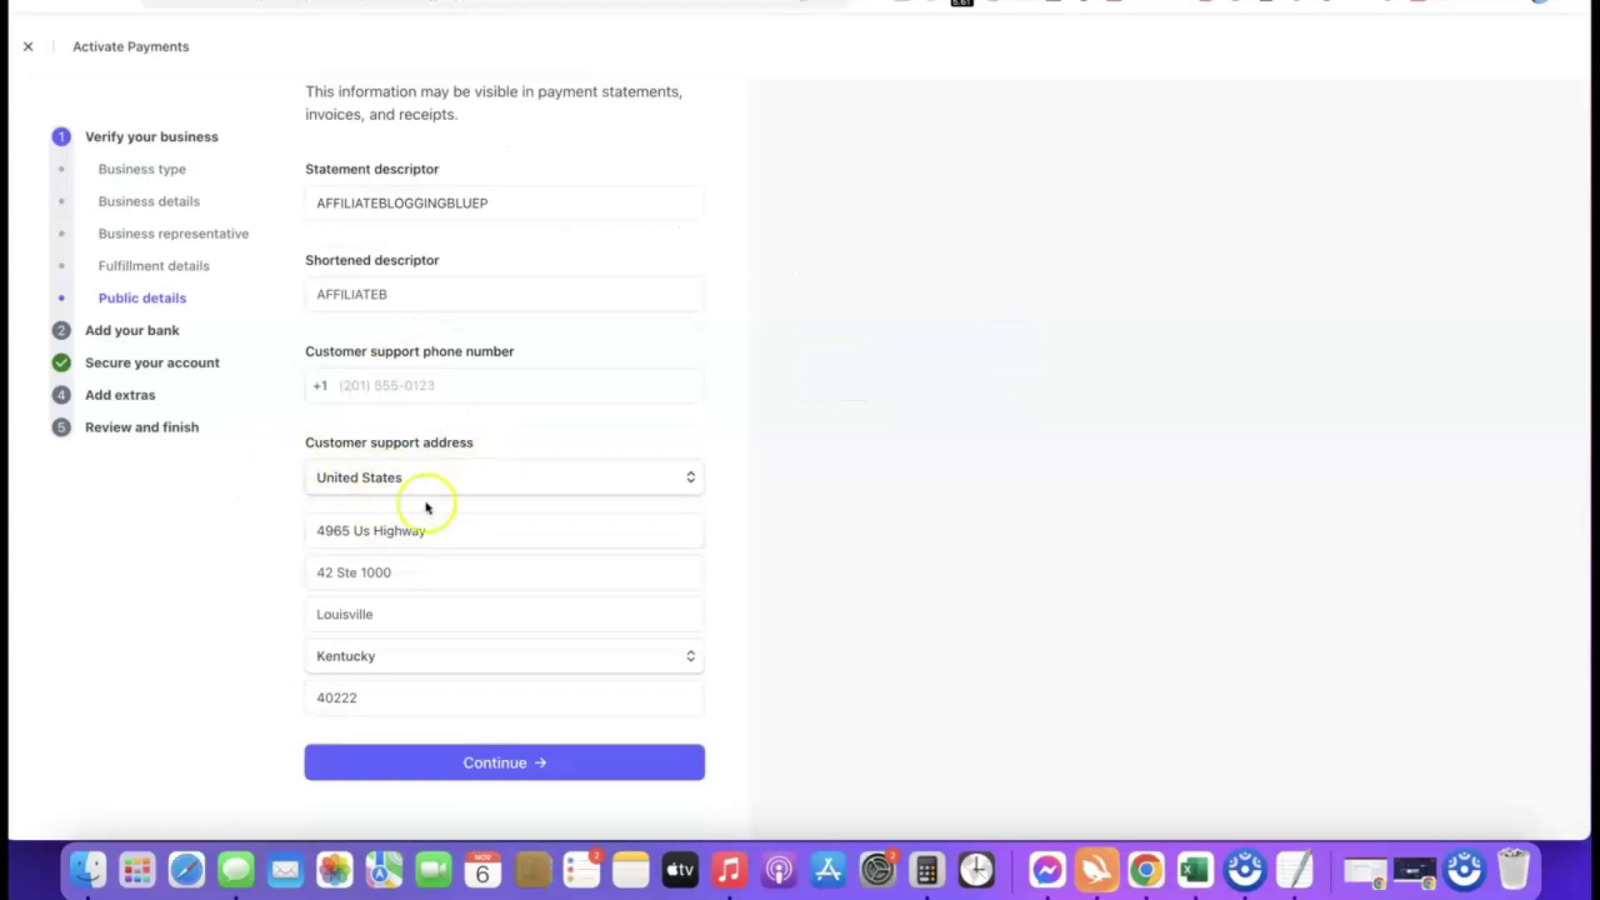
scroll(428, 497, "up", 2)
left_click(437, 331)
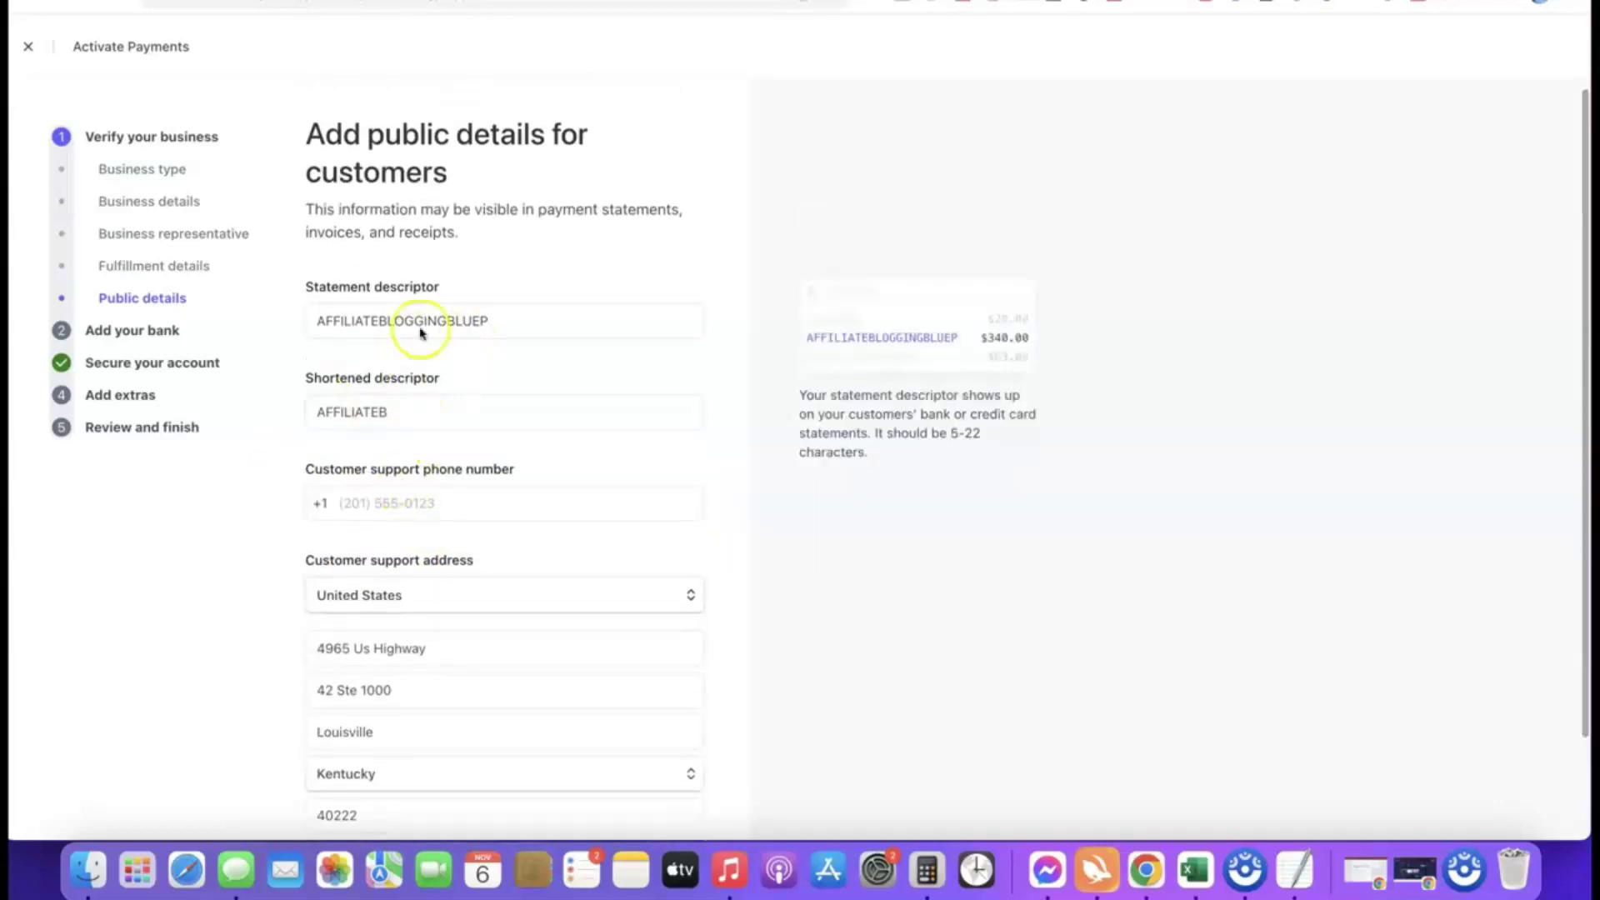
scroll(465, 279, "down", 2)
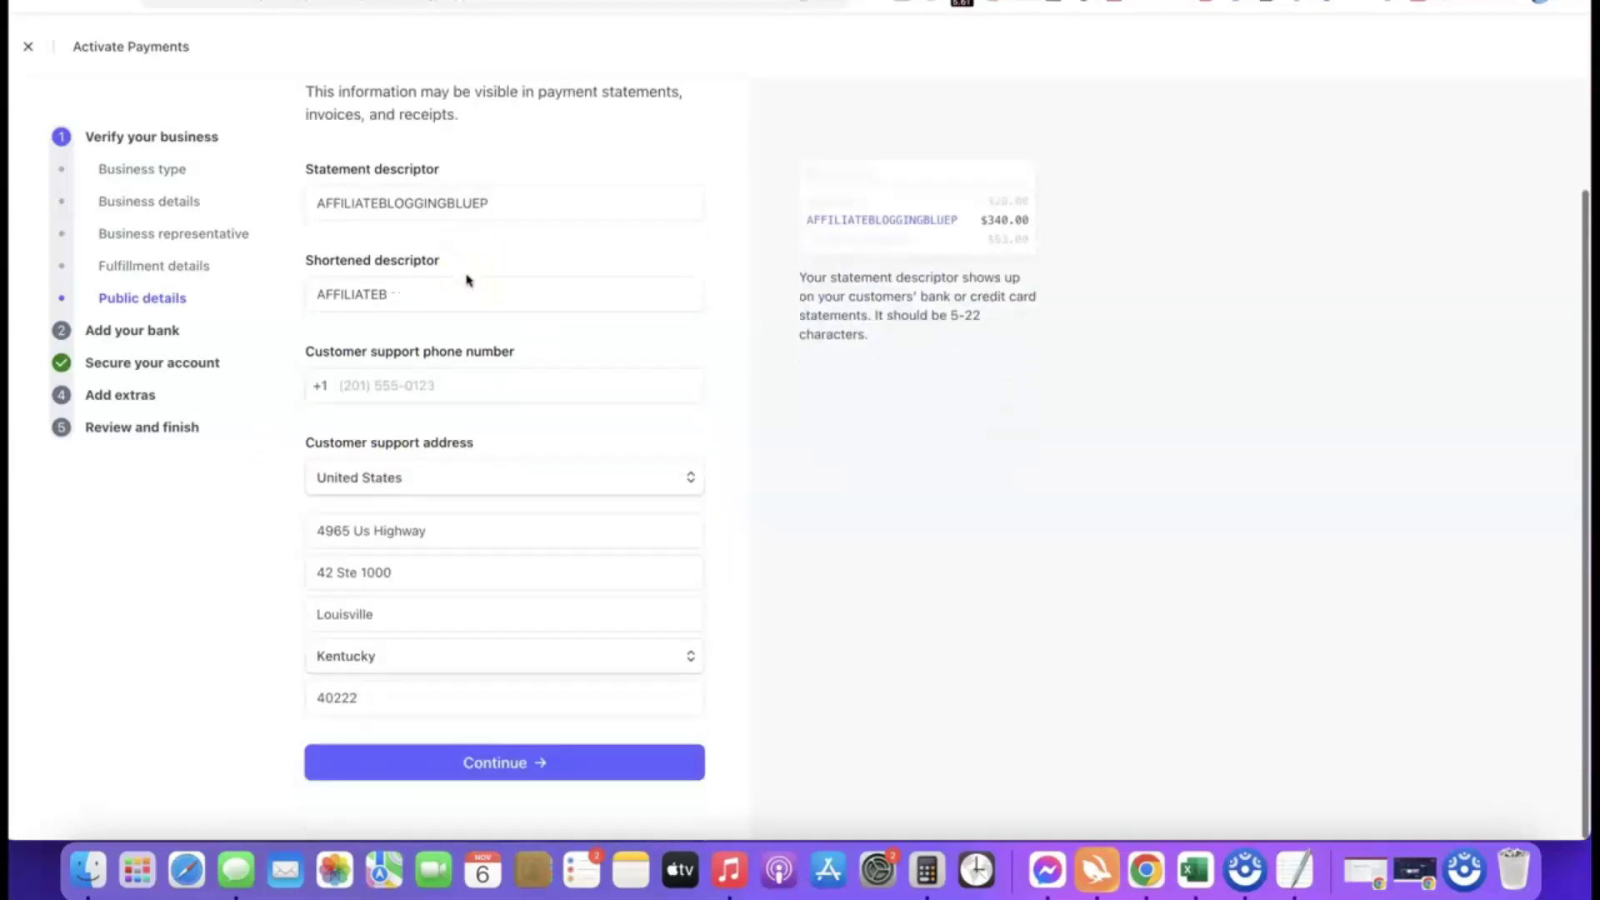
left_click(467, 777)
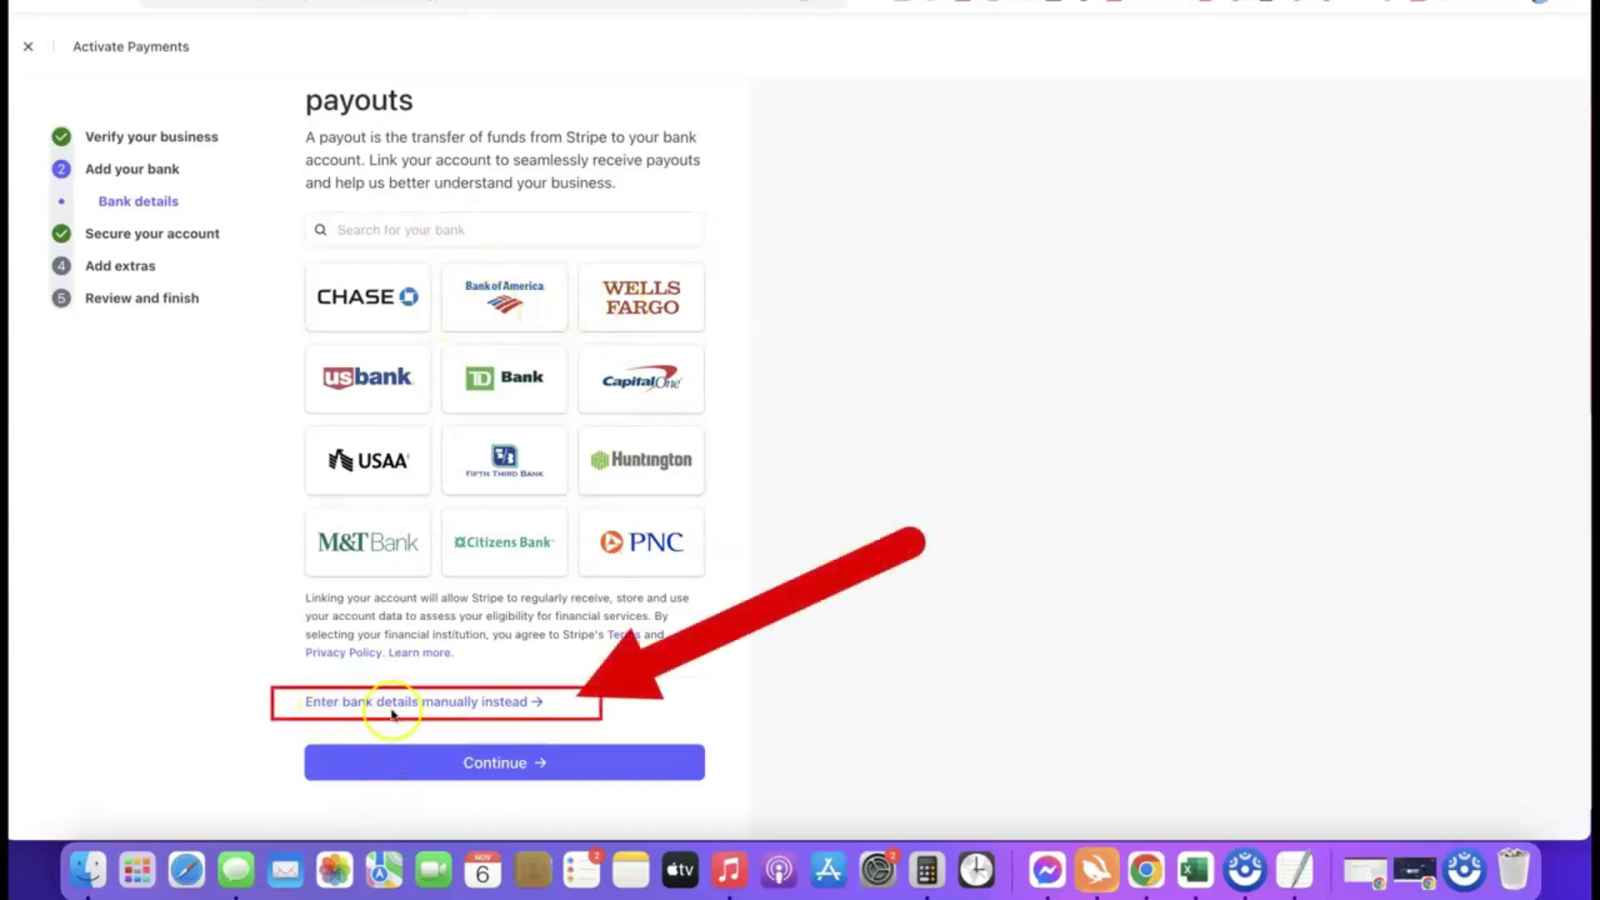
- Add the payout bank account manually with its routing number and confirmed account number, and save it
left_click(467, 707)
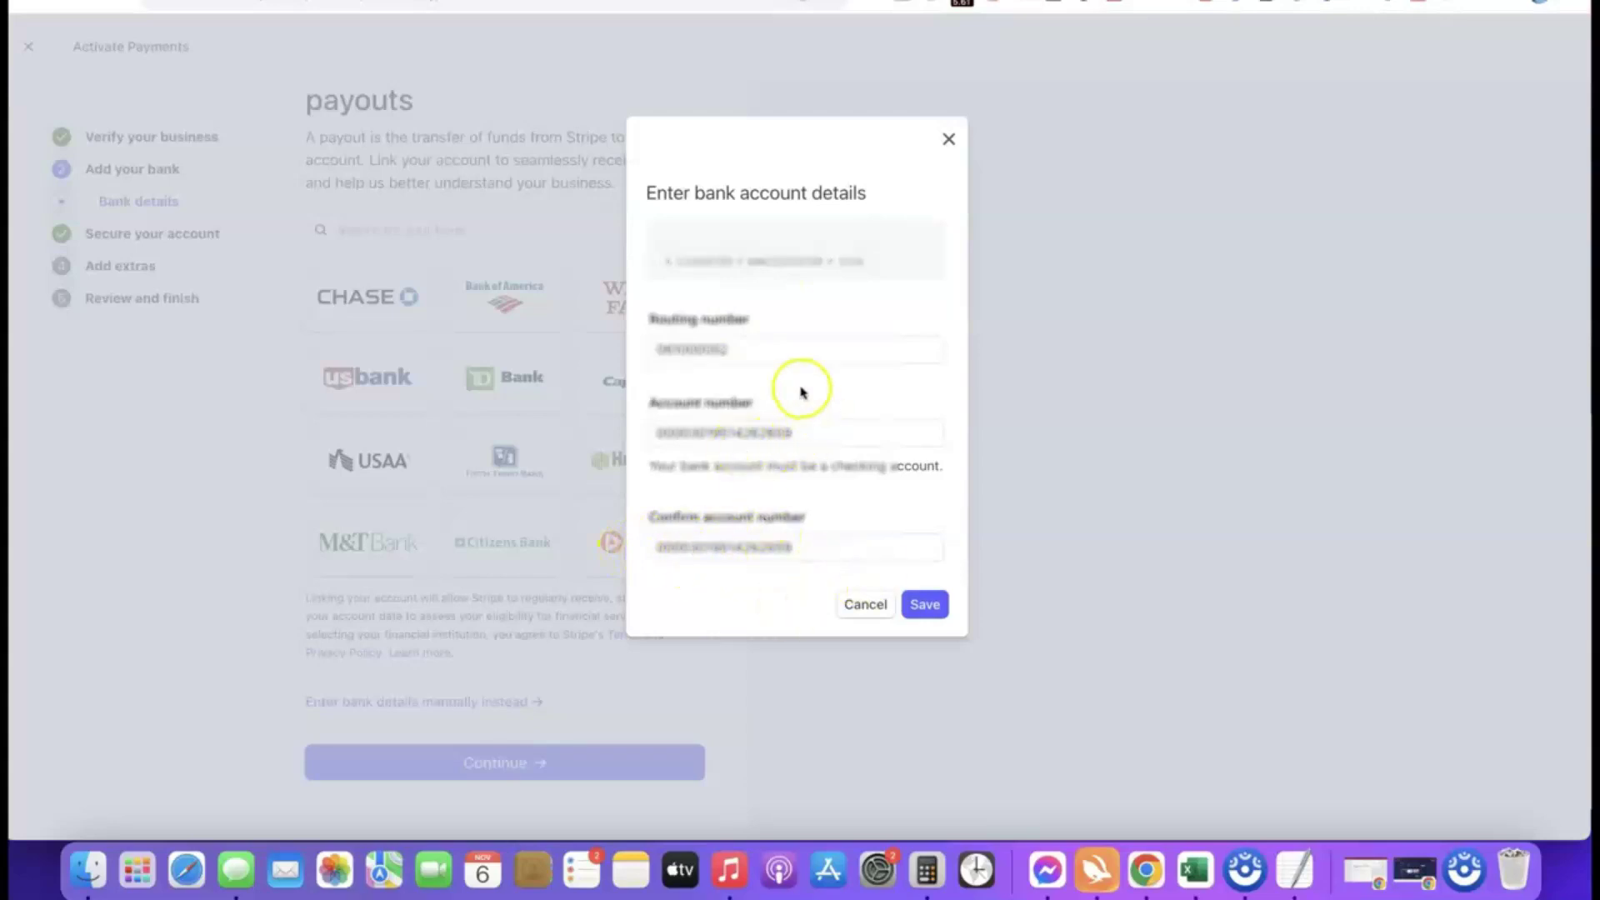
left_click(925, 604)
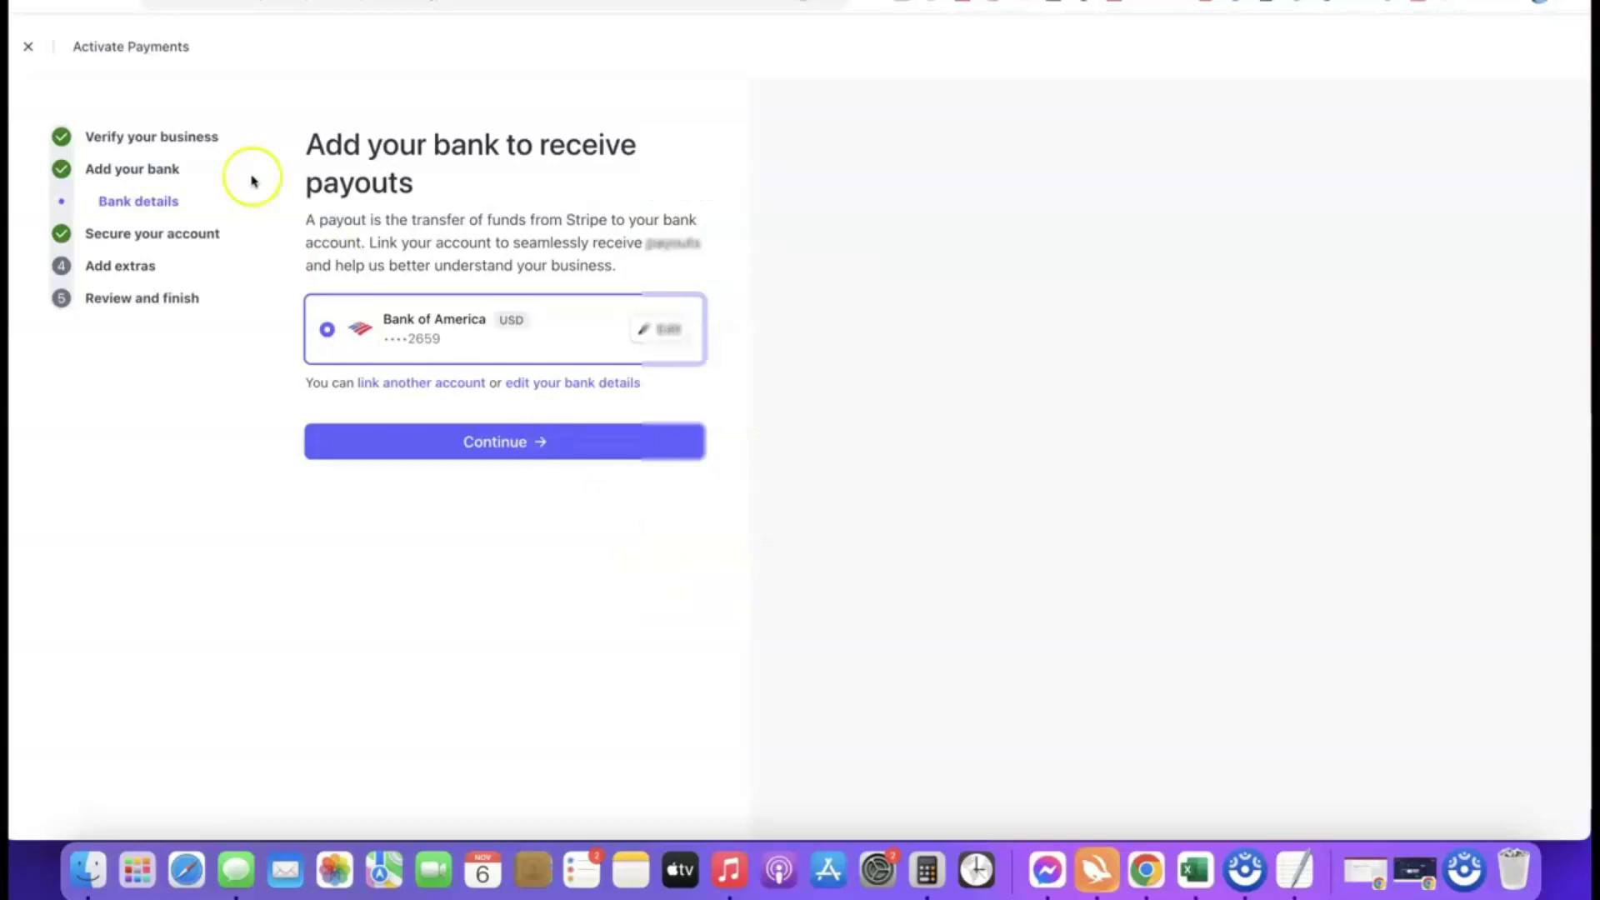
- Accept the saved bank account and existing two-step authentication methods, and skip the optional tax calculation and climate contributions
left_click(500, 441)
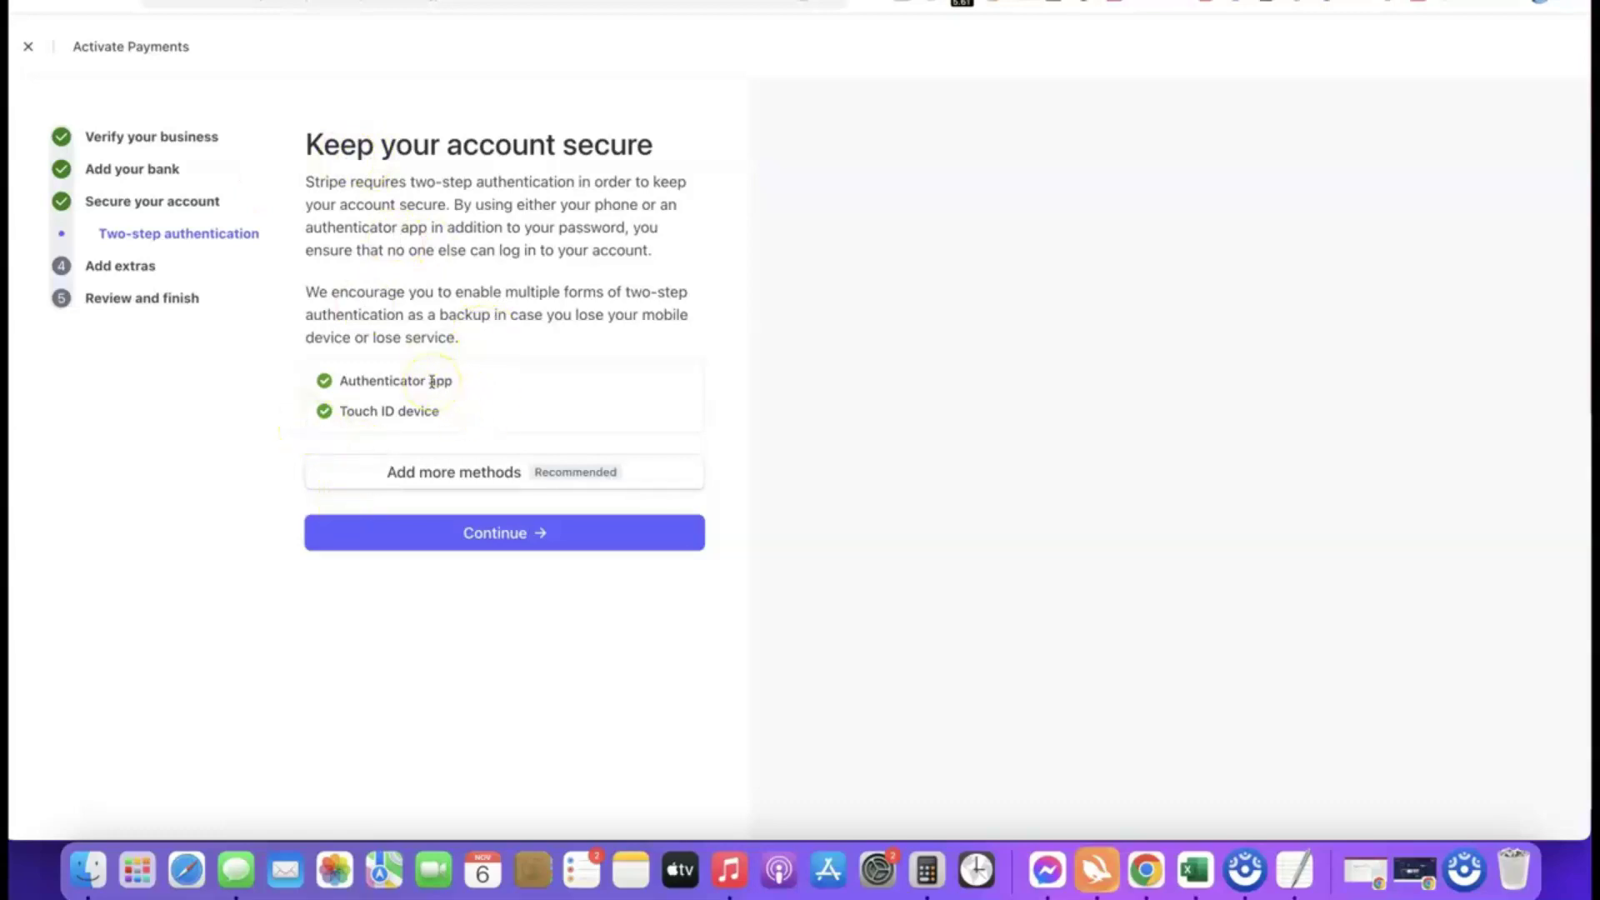
left_click(509, 540)
scroll(561, 258, "down", 1)
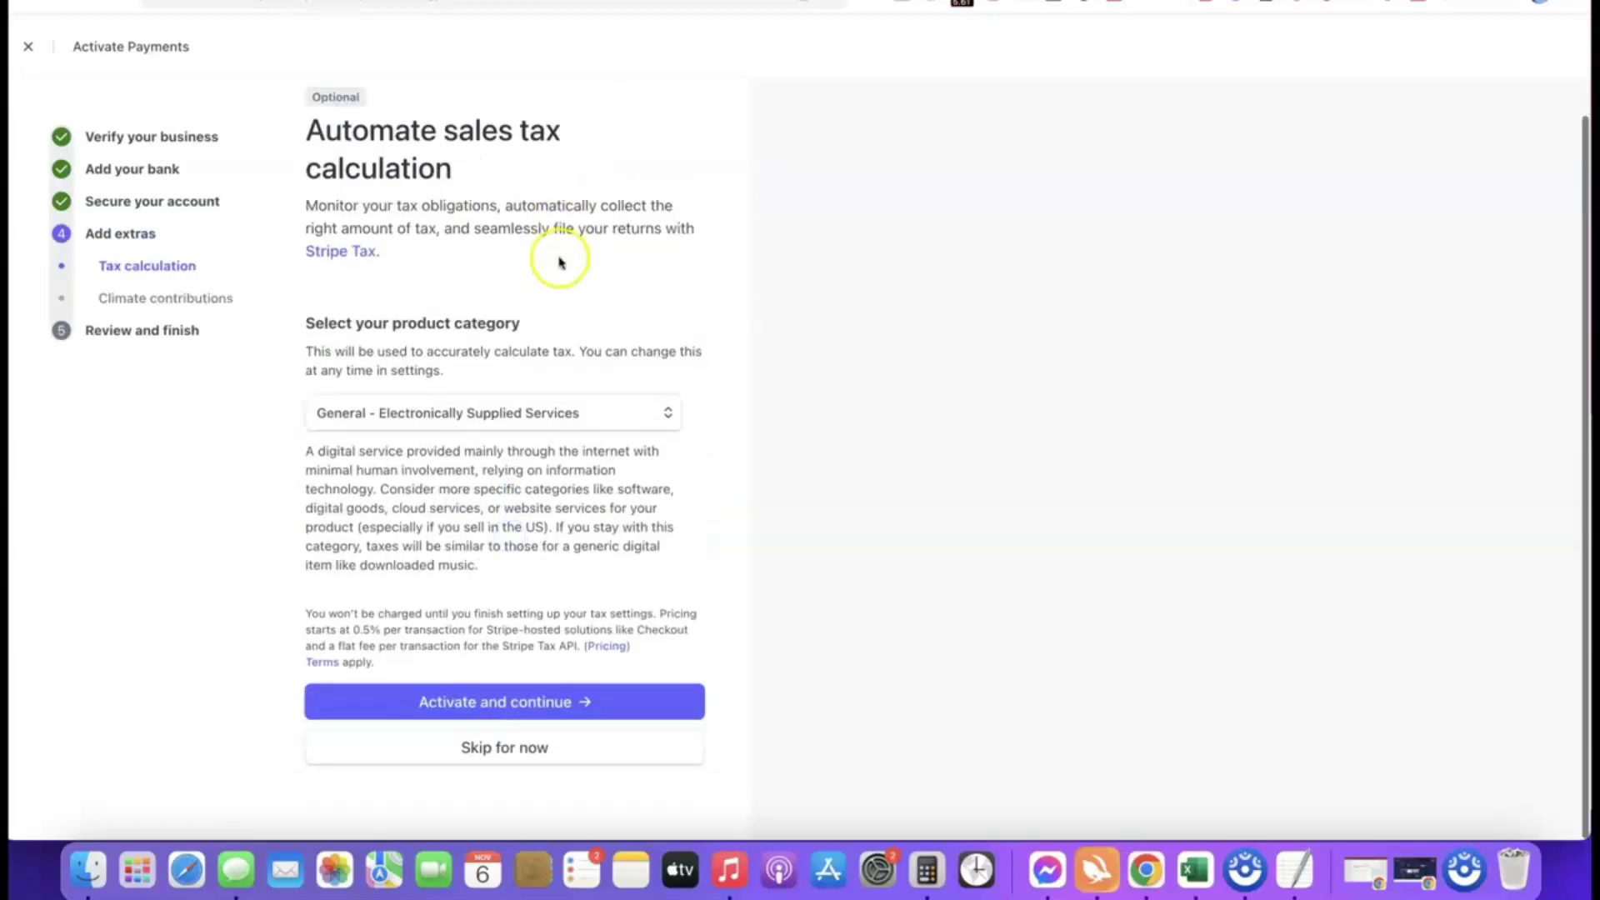
left_click(504, 754)
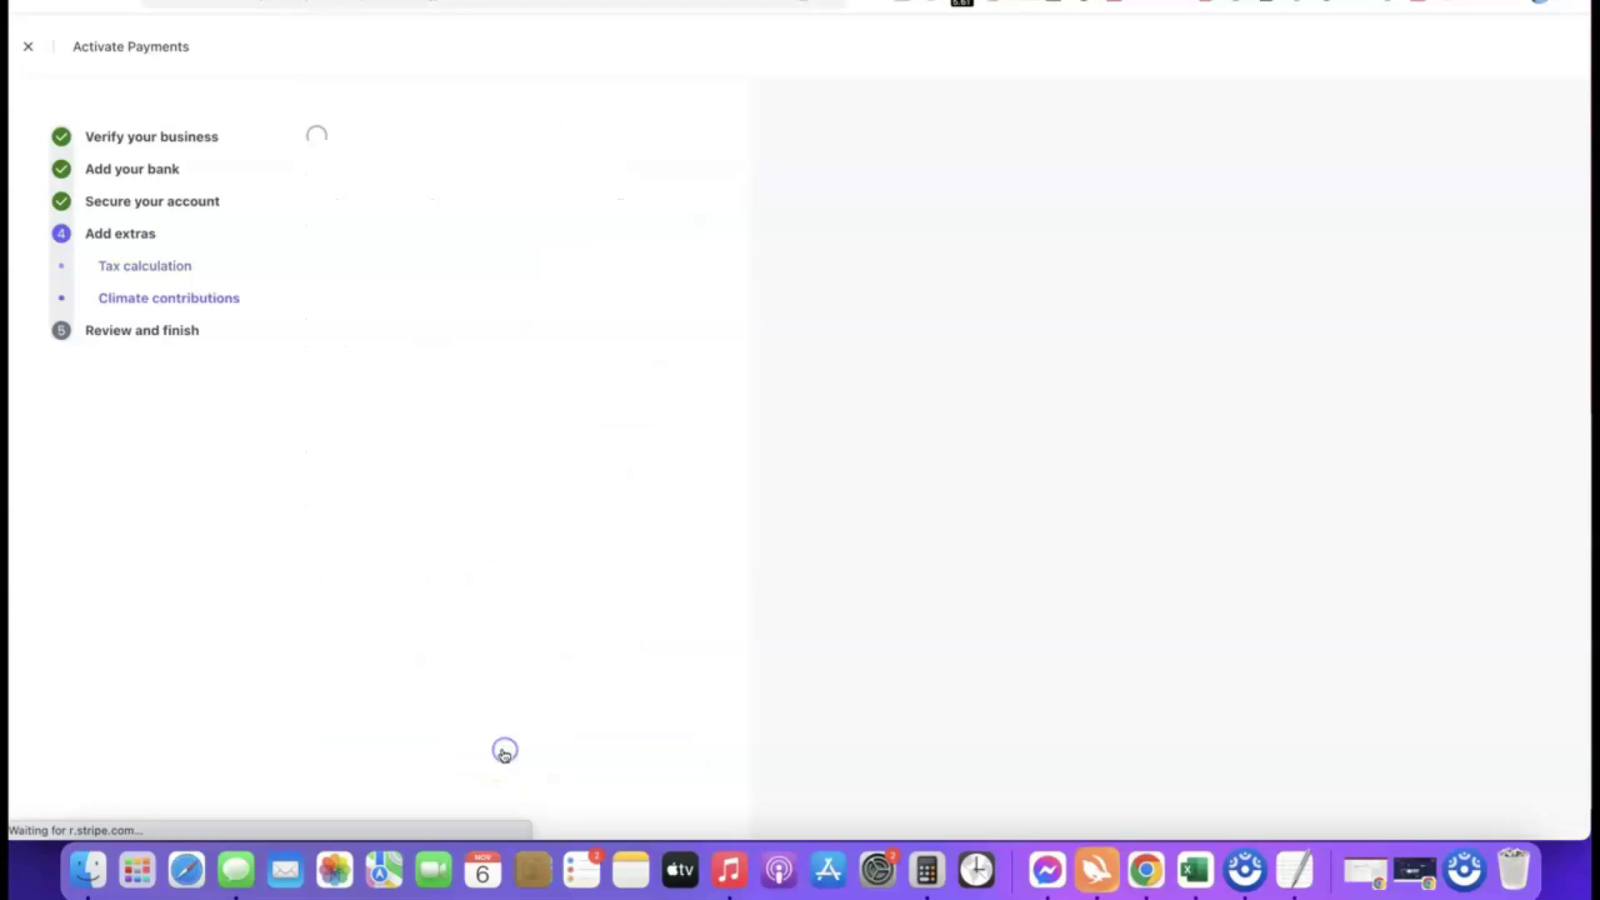
left_click(535, 762)
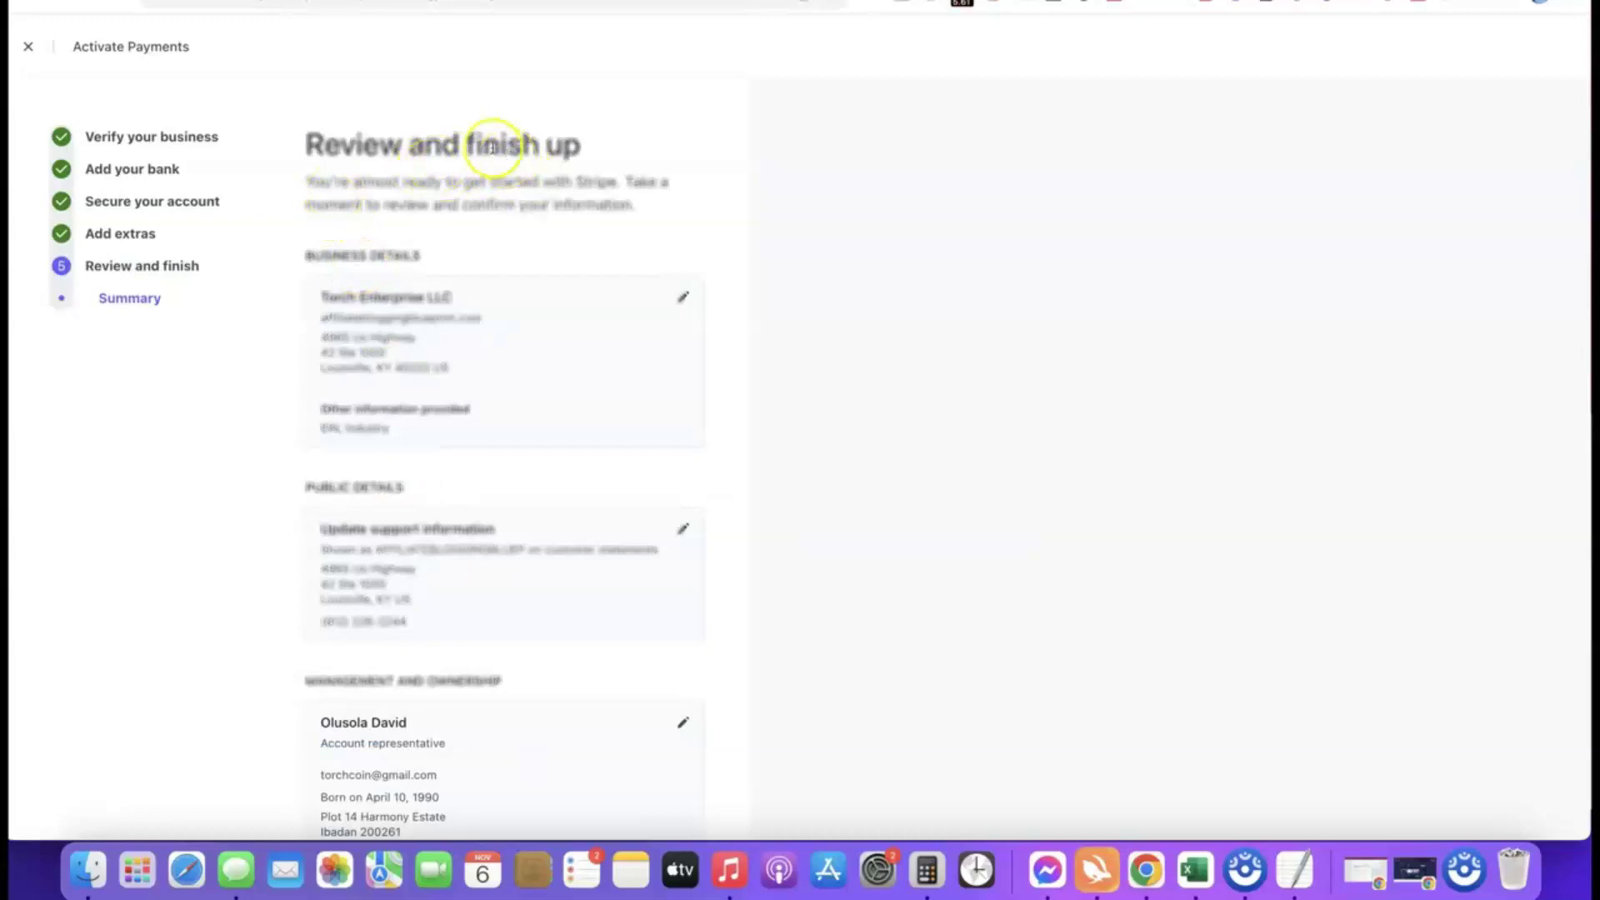
- Review the business, public, ownership and payout details in the summary, and agree to and submit the activation form
scroll(458, 125, "down", 5)
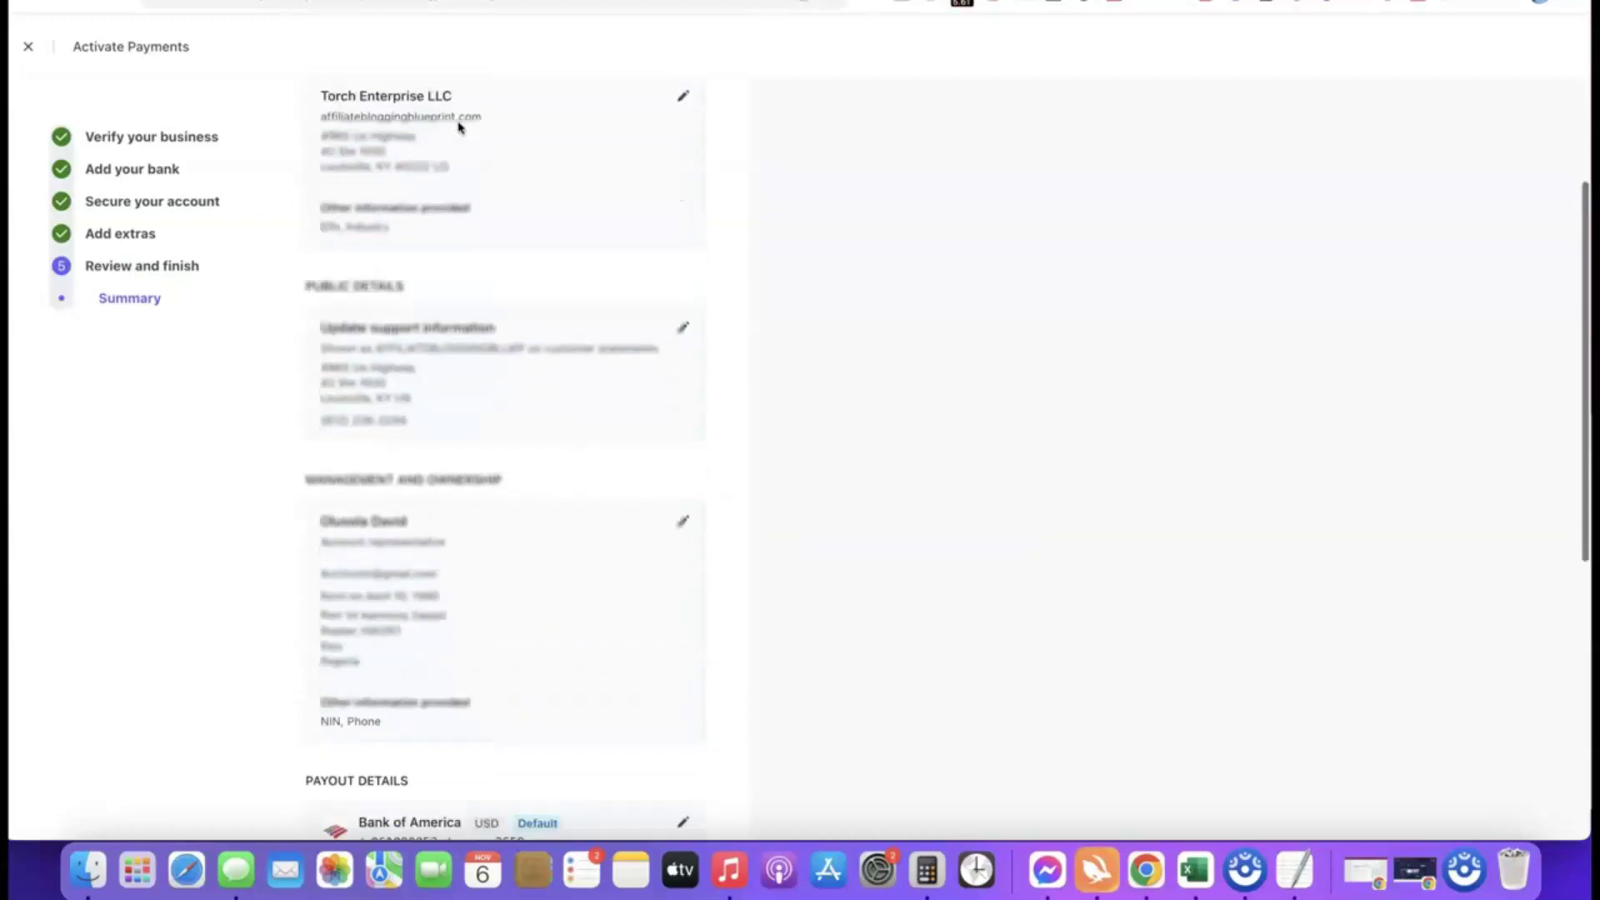
scroll(417, 121, "up", 2)
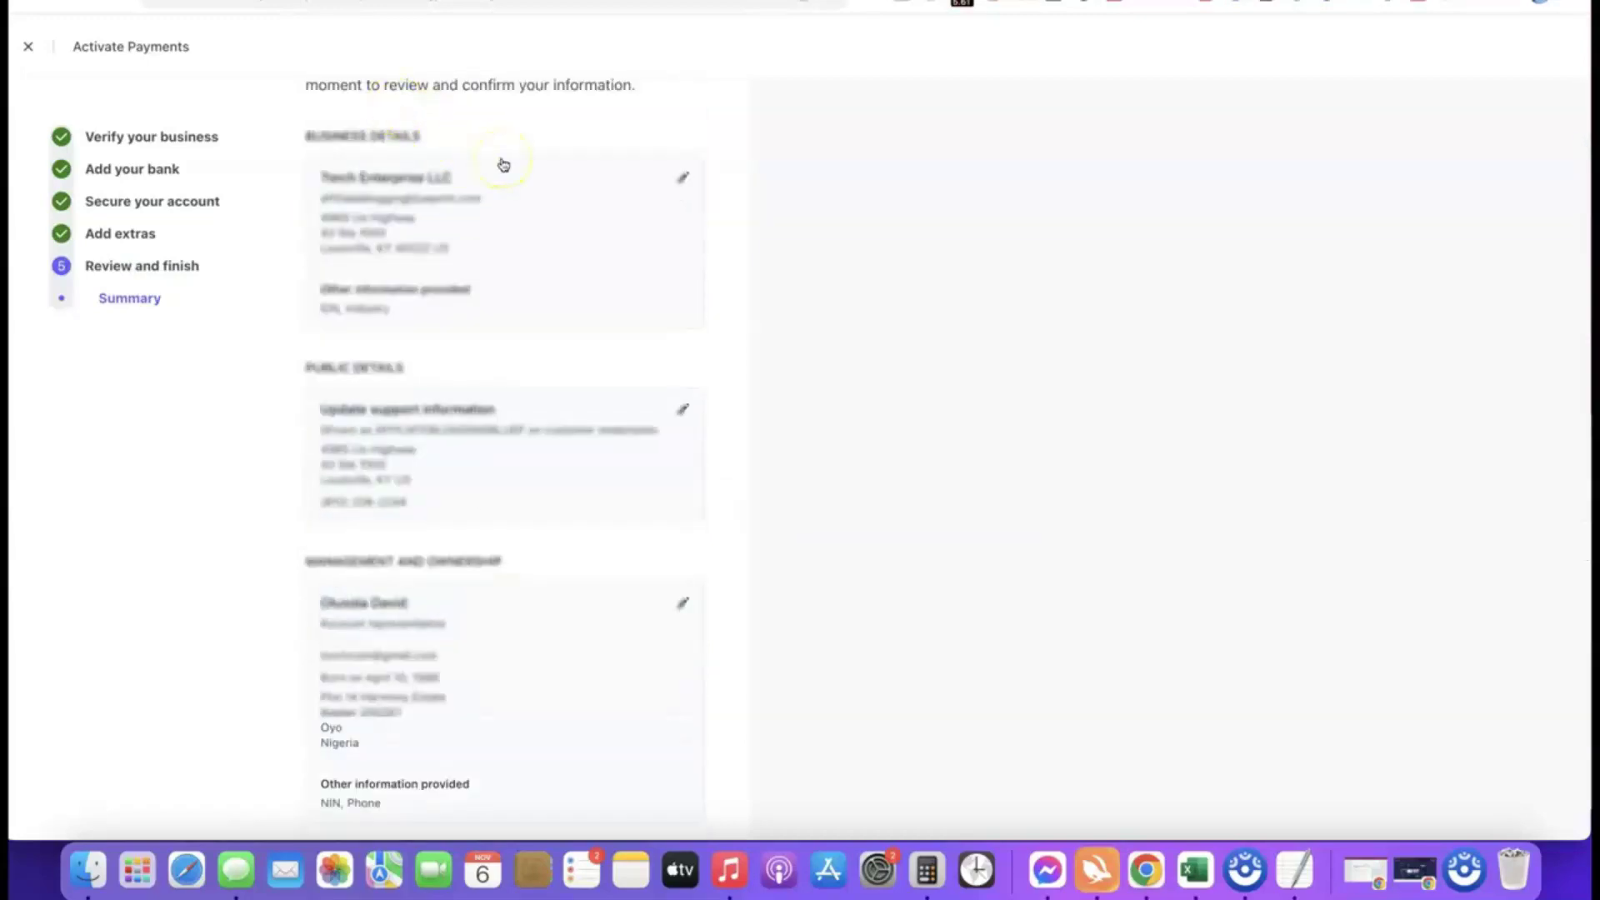
scroll(504, 162, "down", 10)
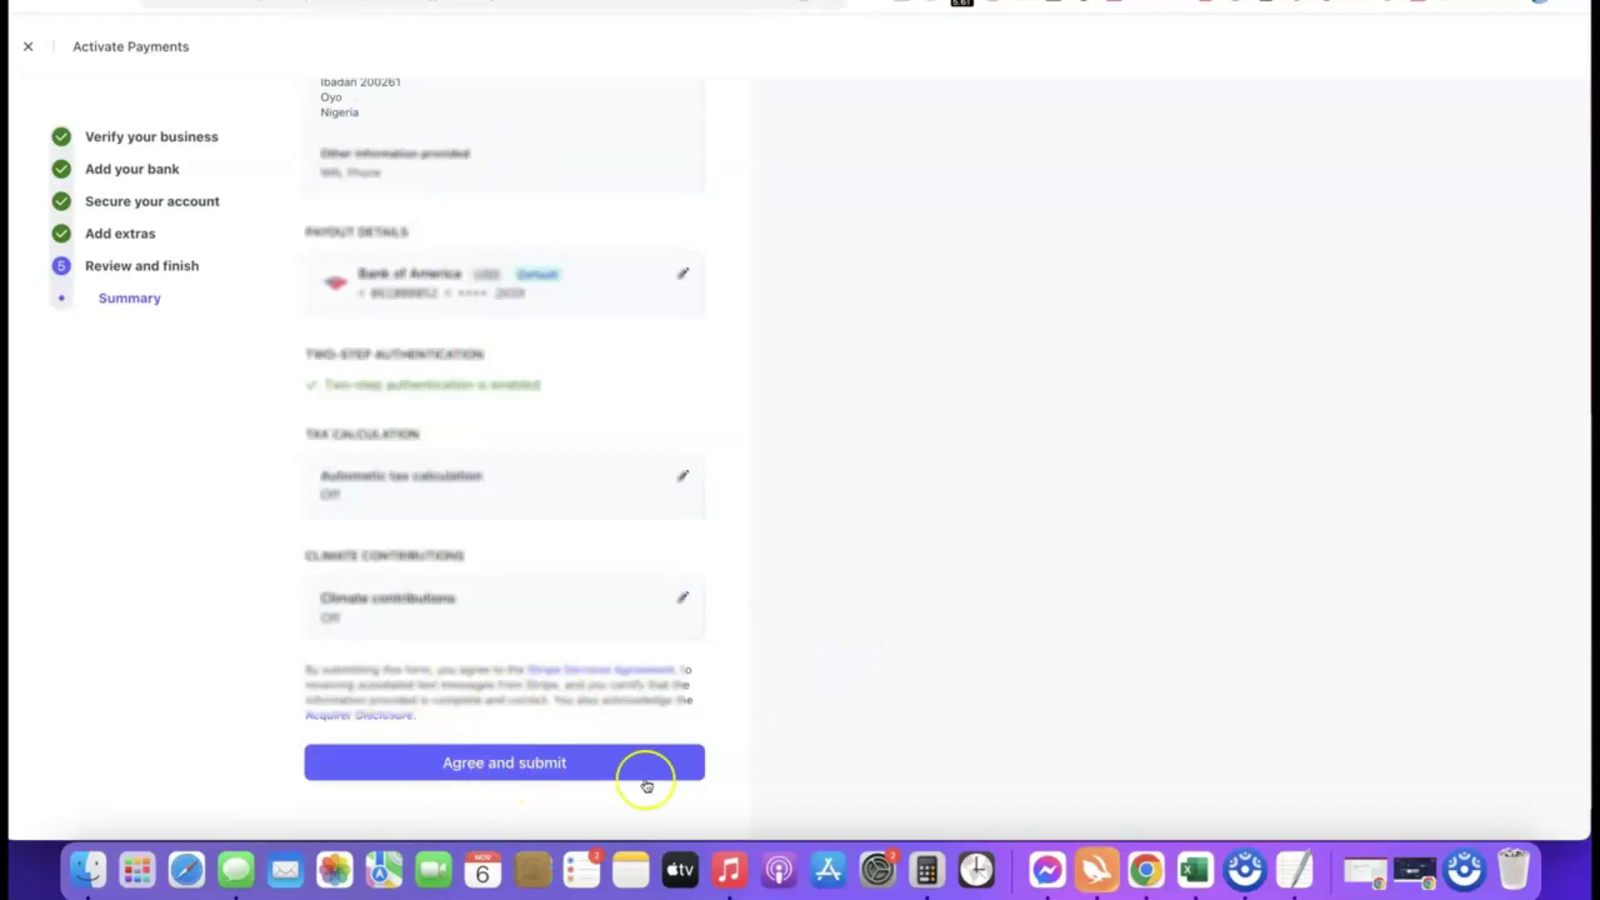
left_click(490, 760)
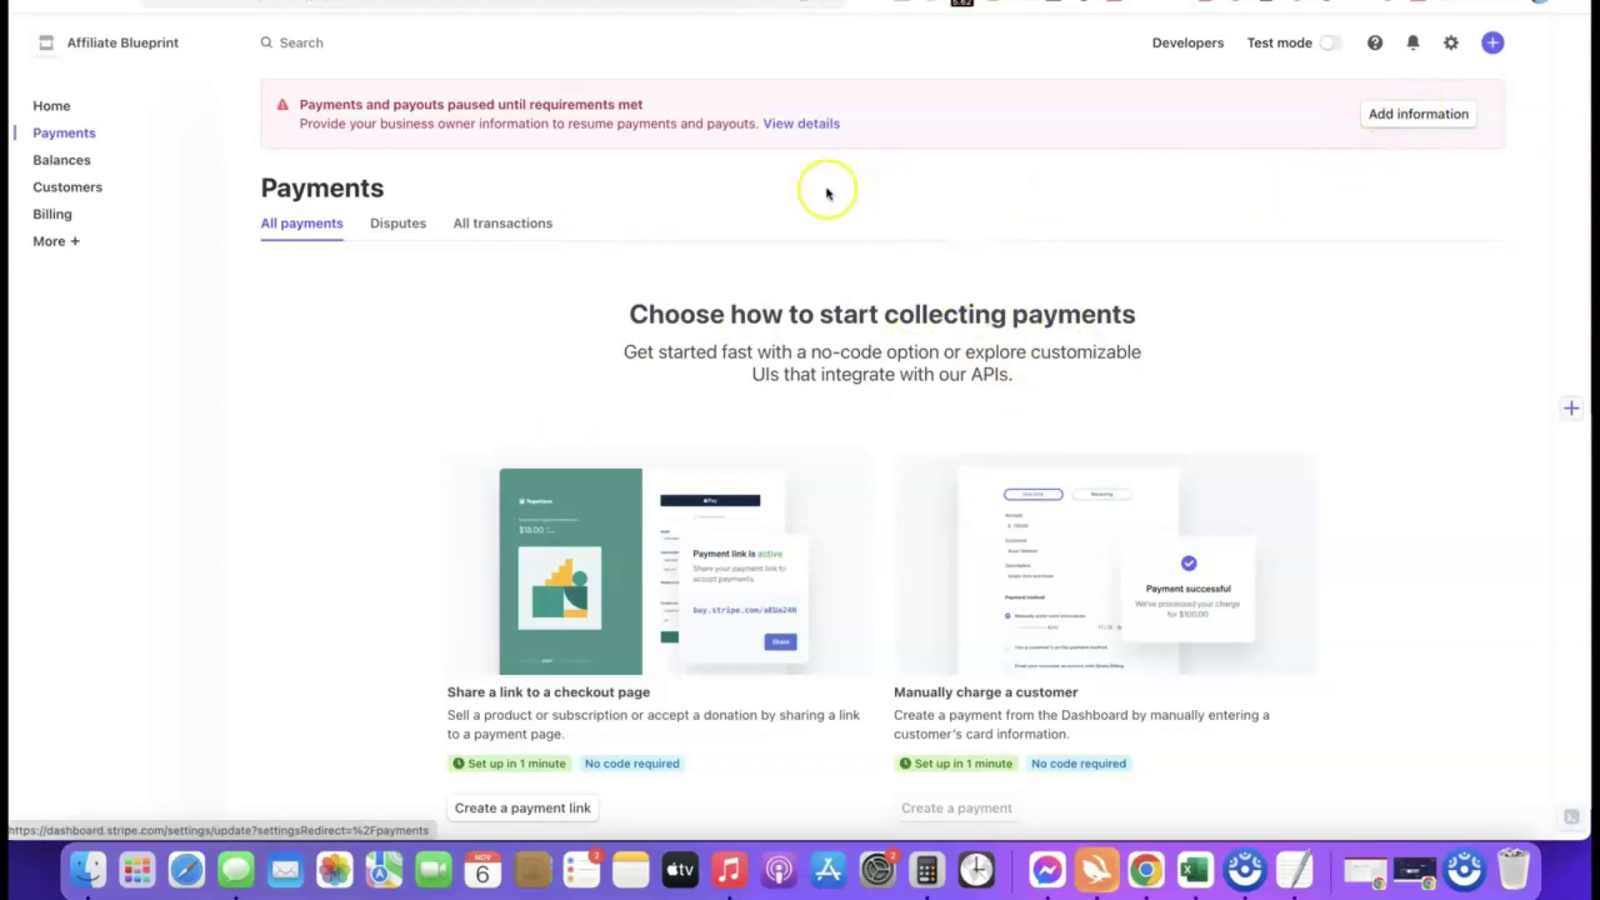
- Open the missing management and ownership information of the account representative for updating
left_click(1383, 113)
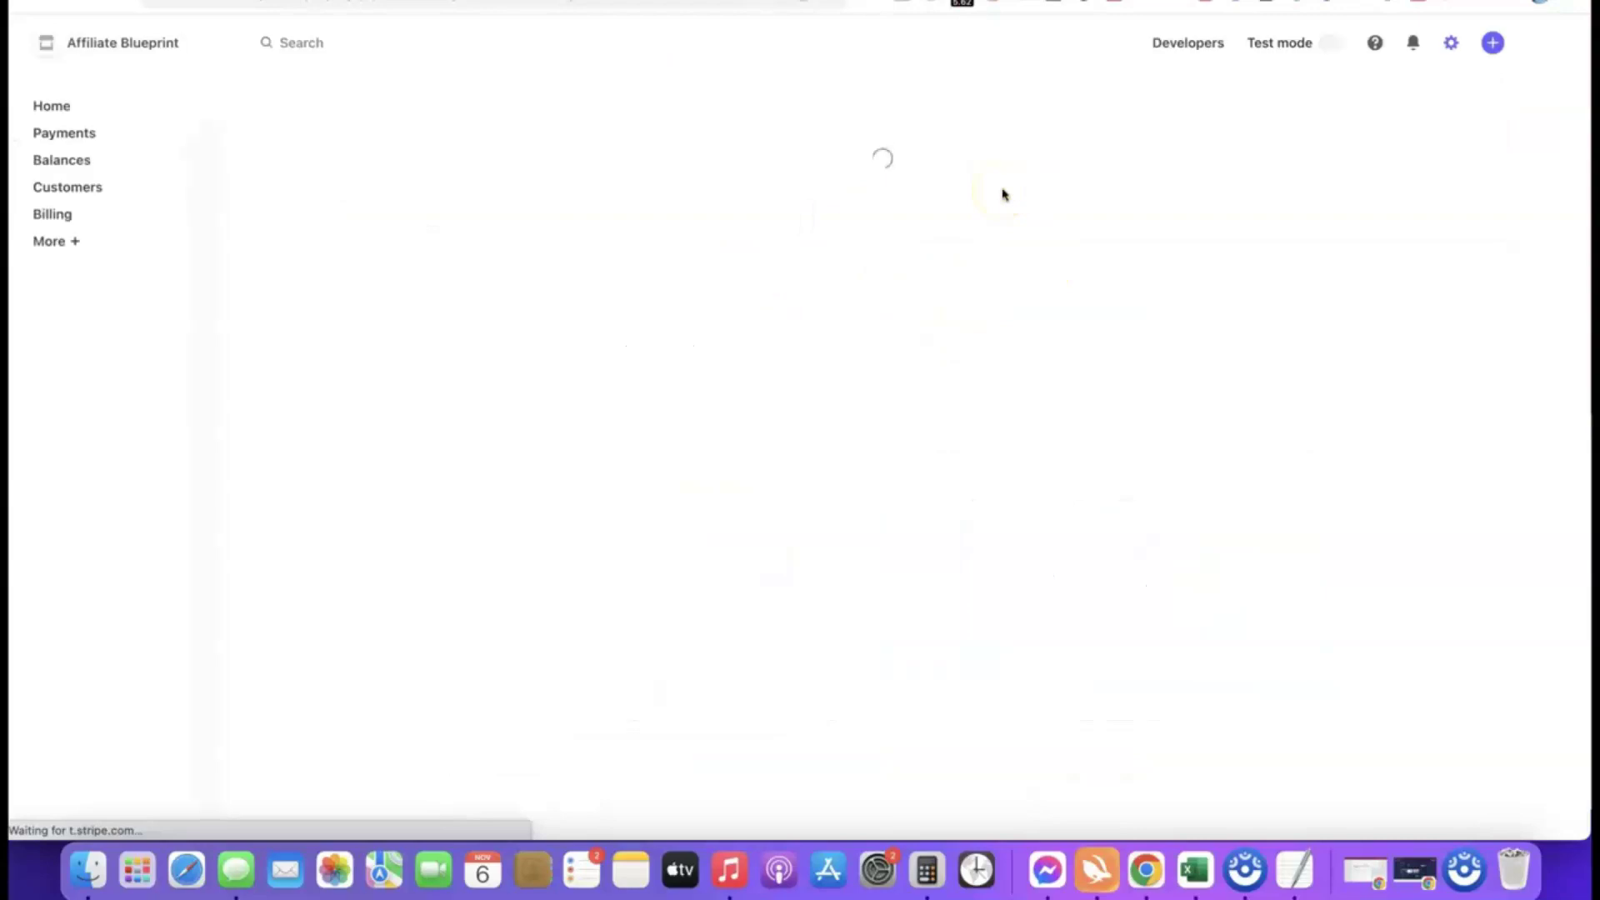
scroll(814, 221, "down", 2)
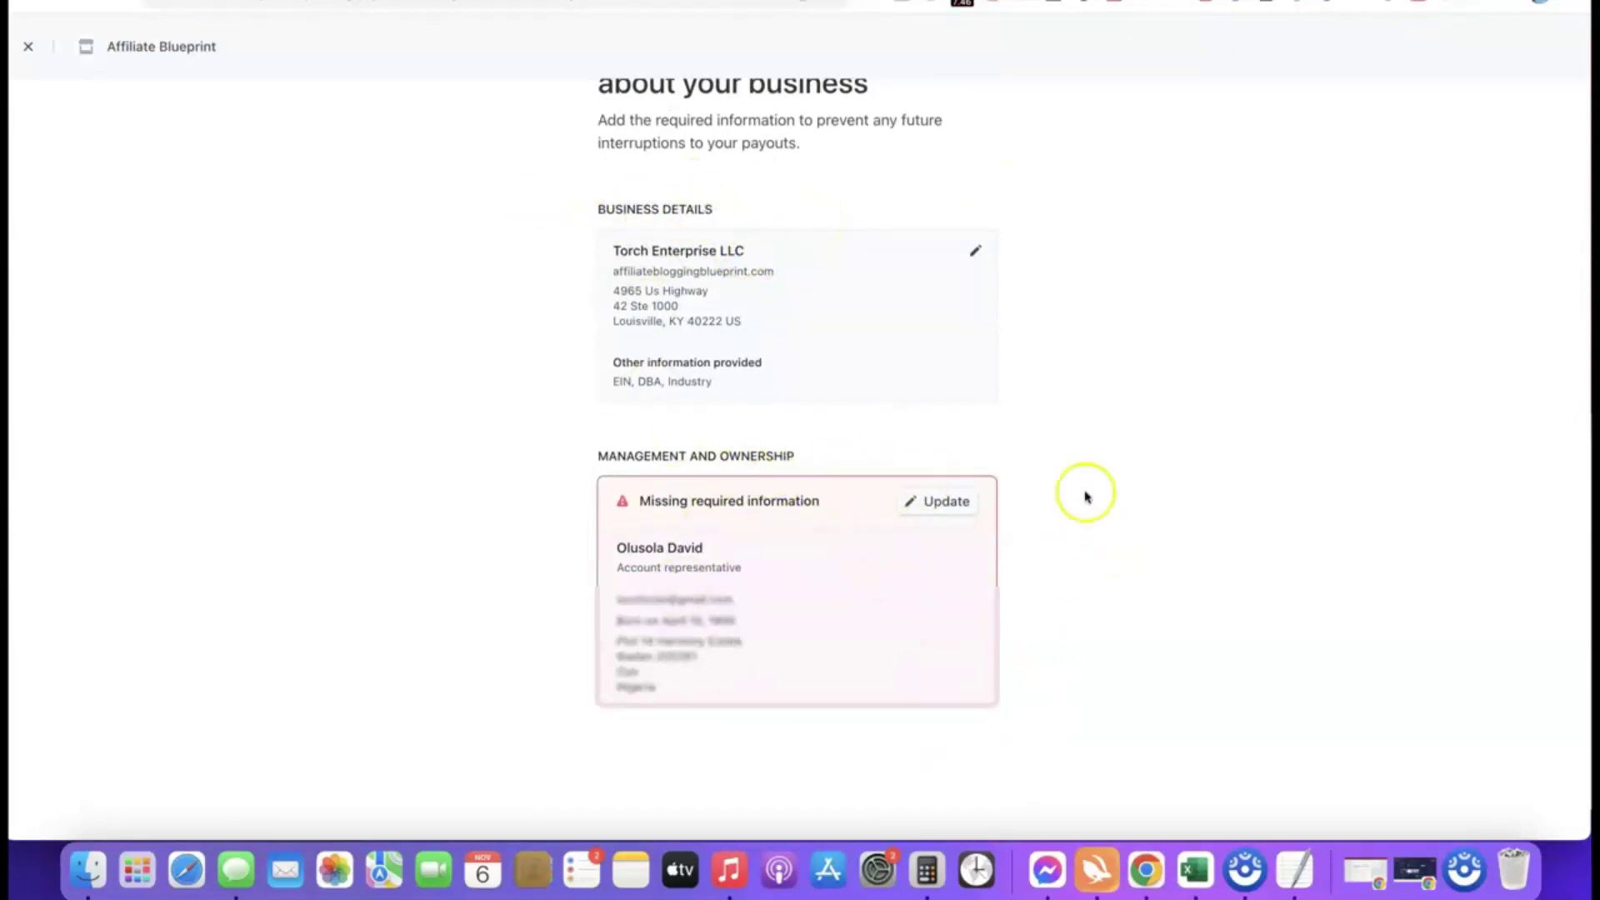
scroll(1178, 461, "down", 1)
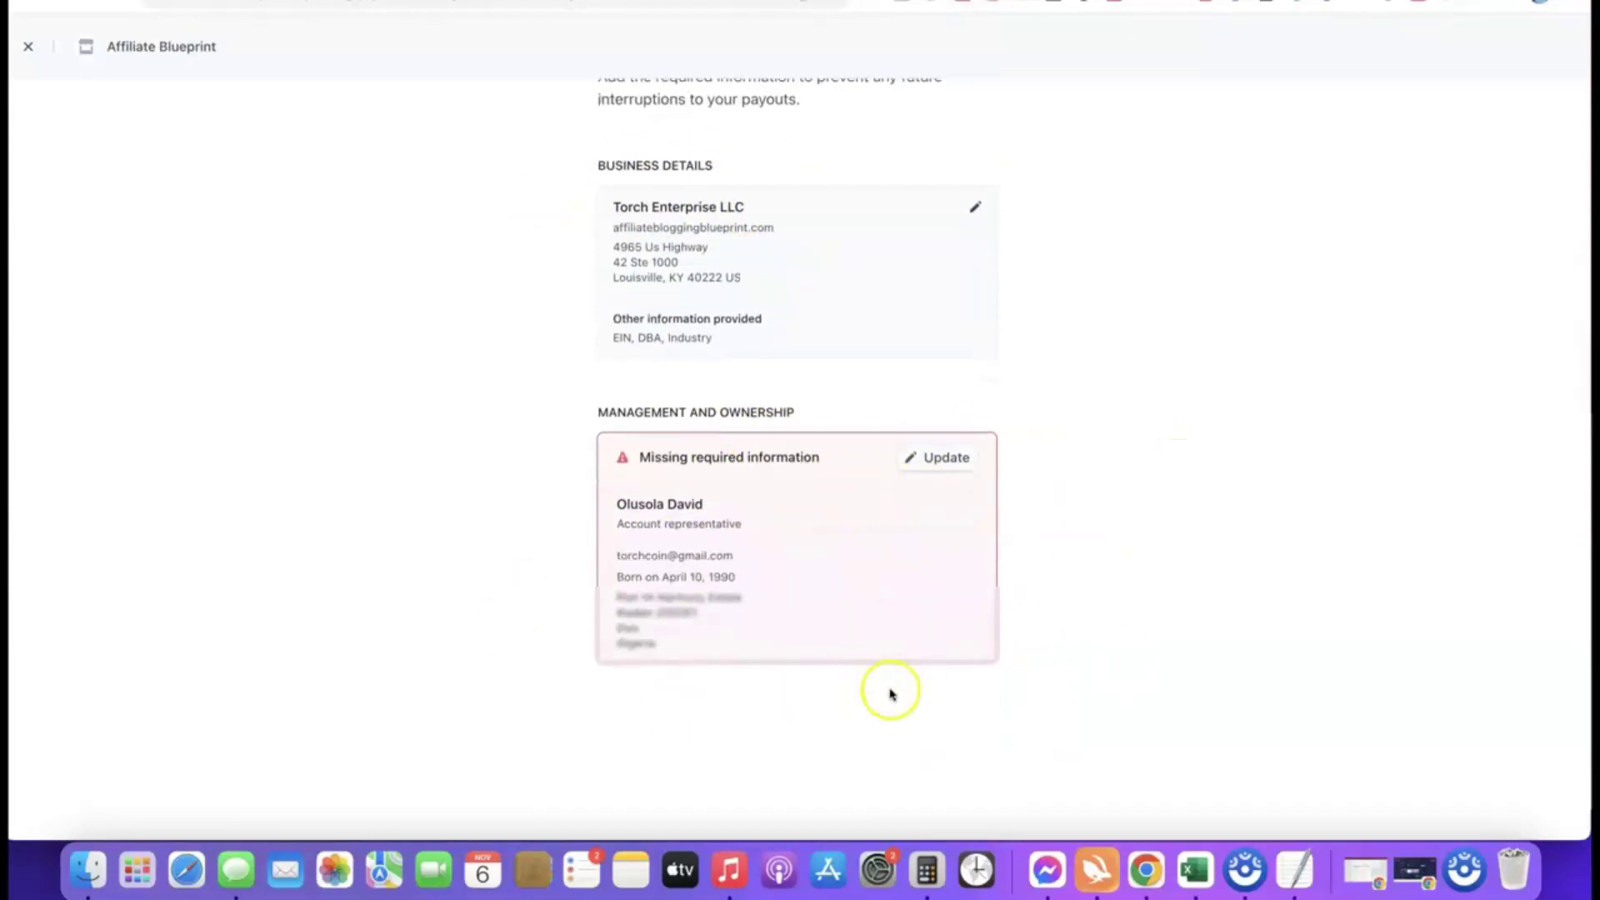
left_click(940, 458)
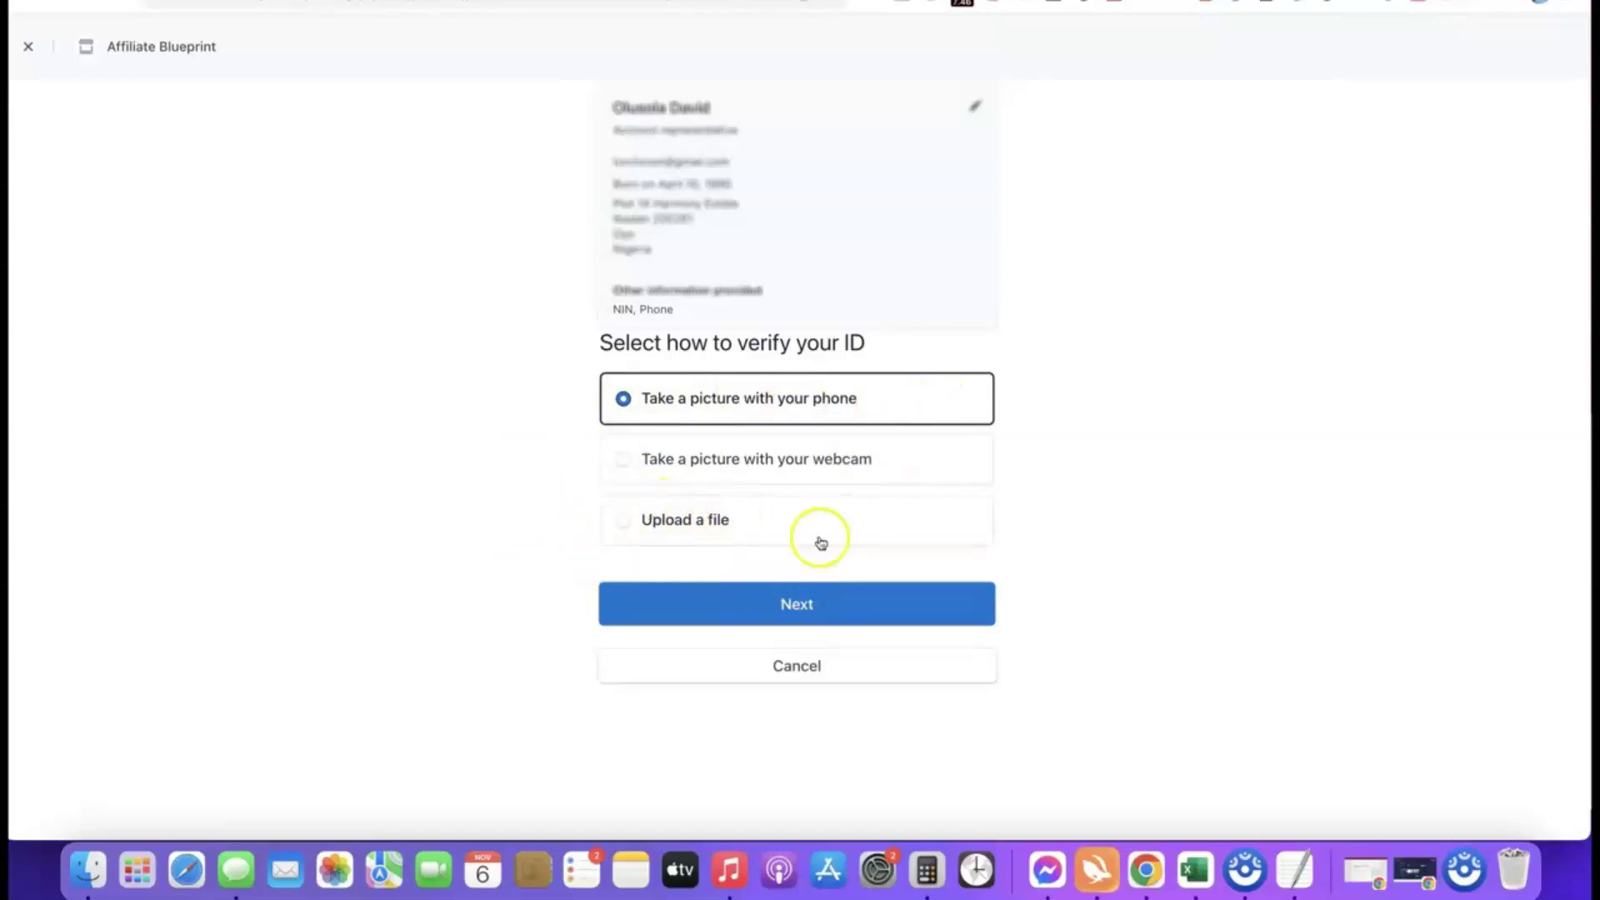
- Choose to verify the representative's ID by uploading a file, with Driver's license as the identification type
left_click(638, 519)
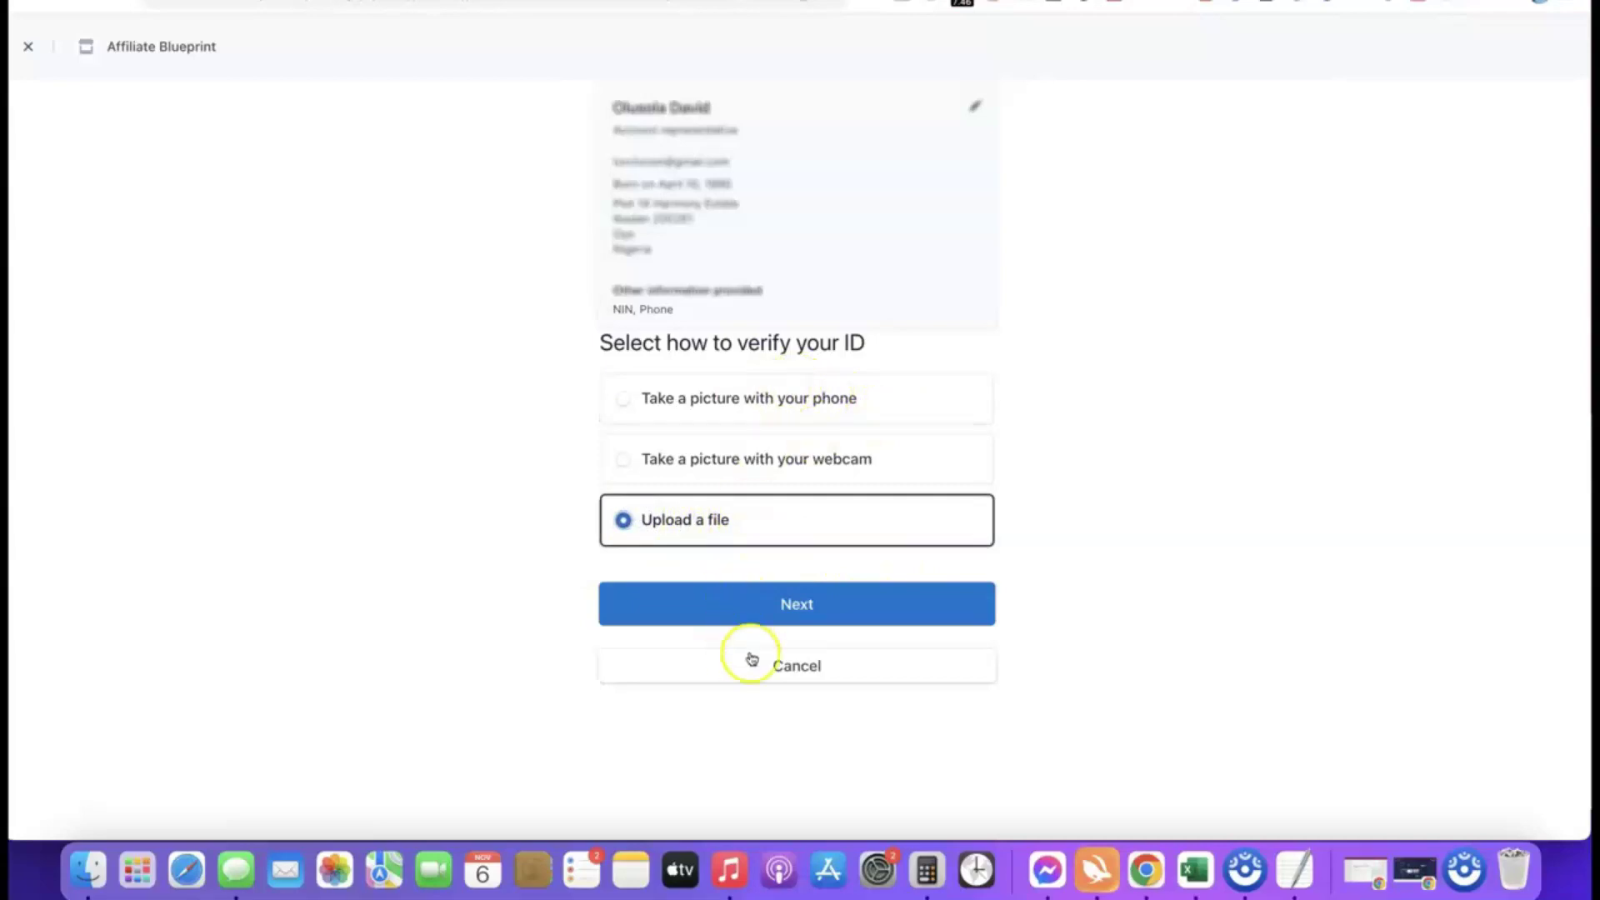
left_click(788, 601)
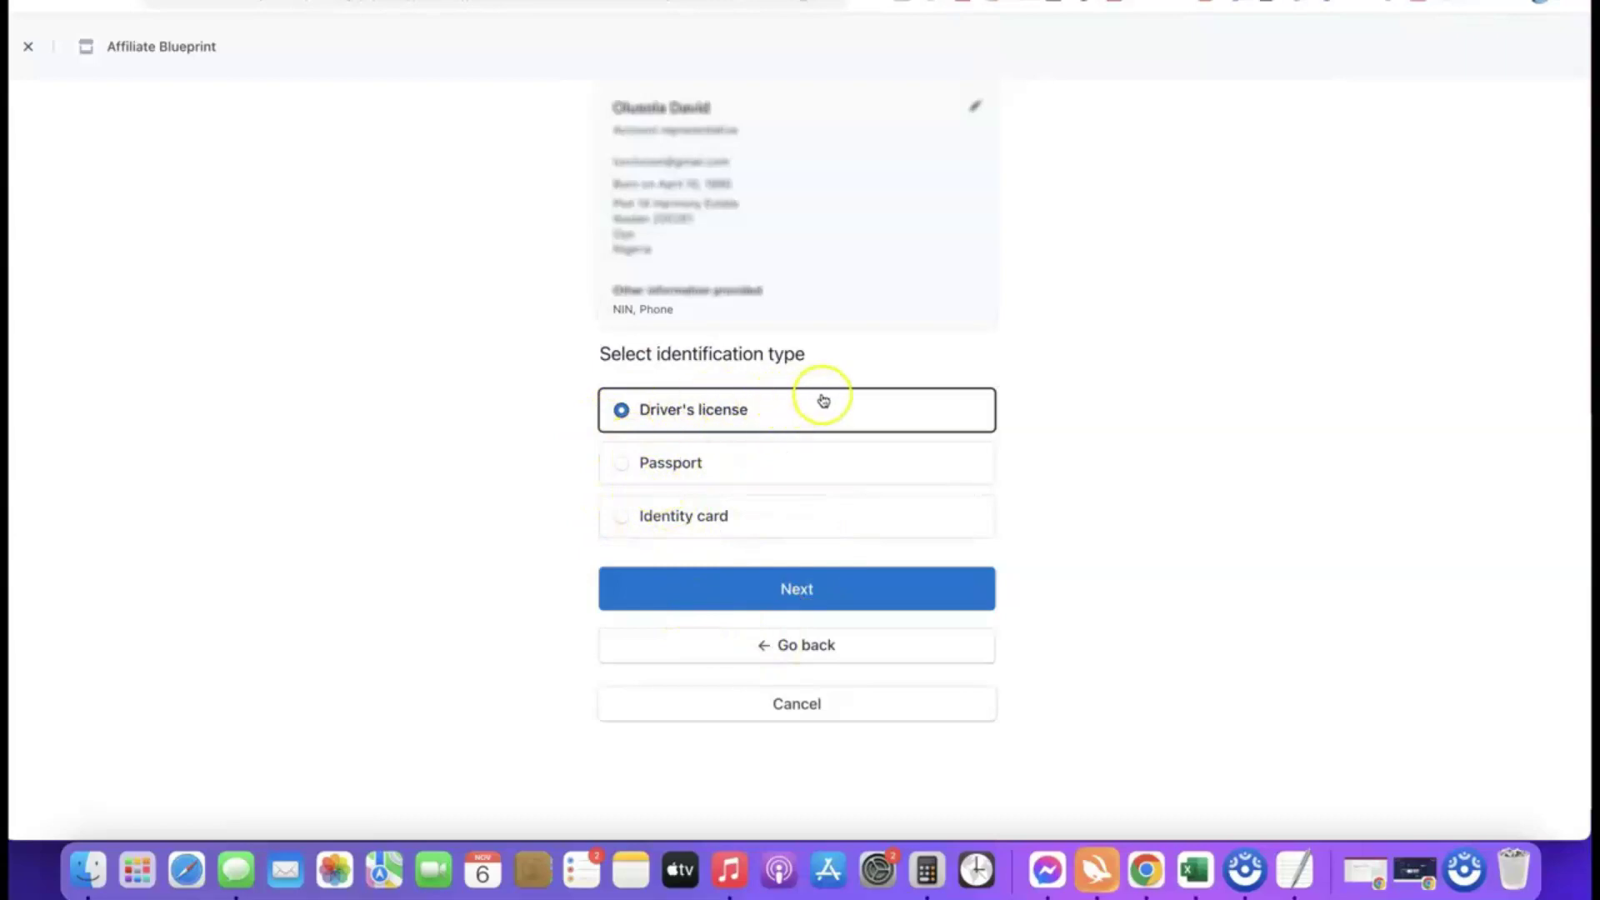
left_click(798, 591)
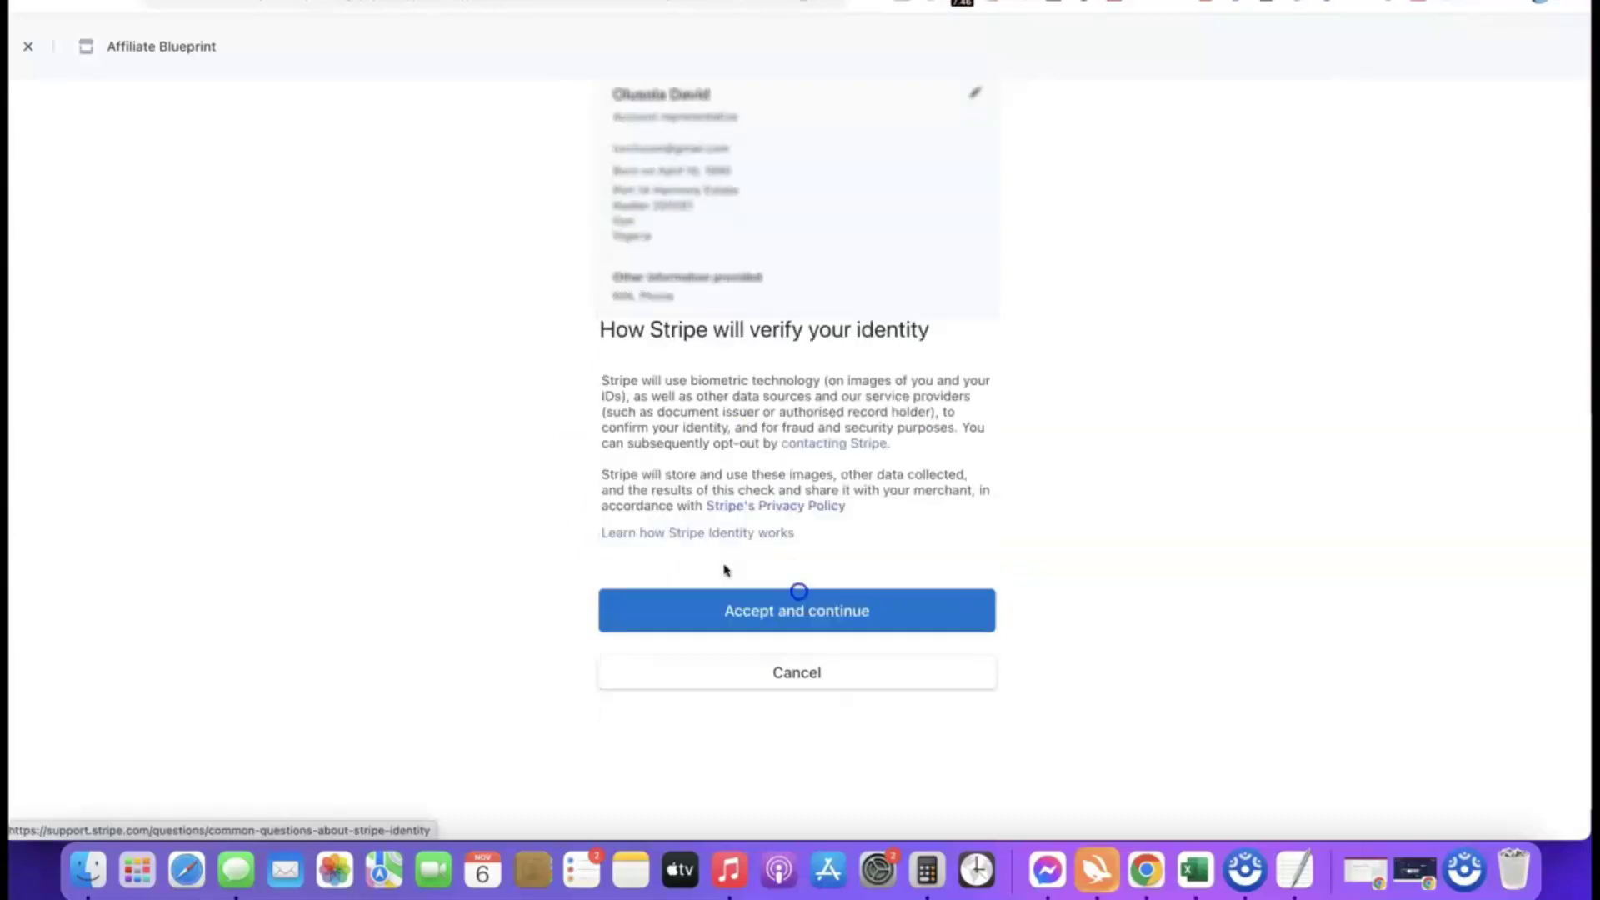
- Accept the identity verification terms and upload the Drivers License file as the front image of the document
left_click(771, 612)
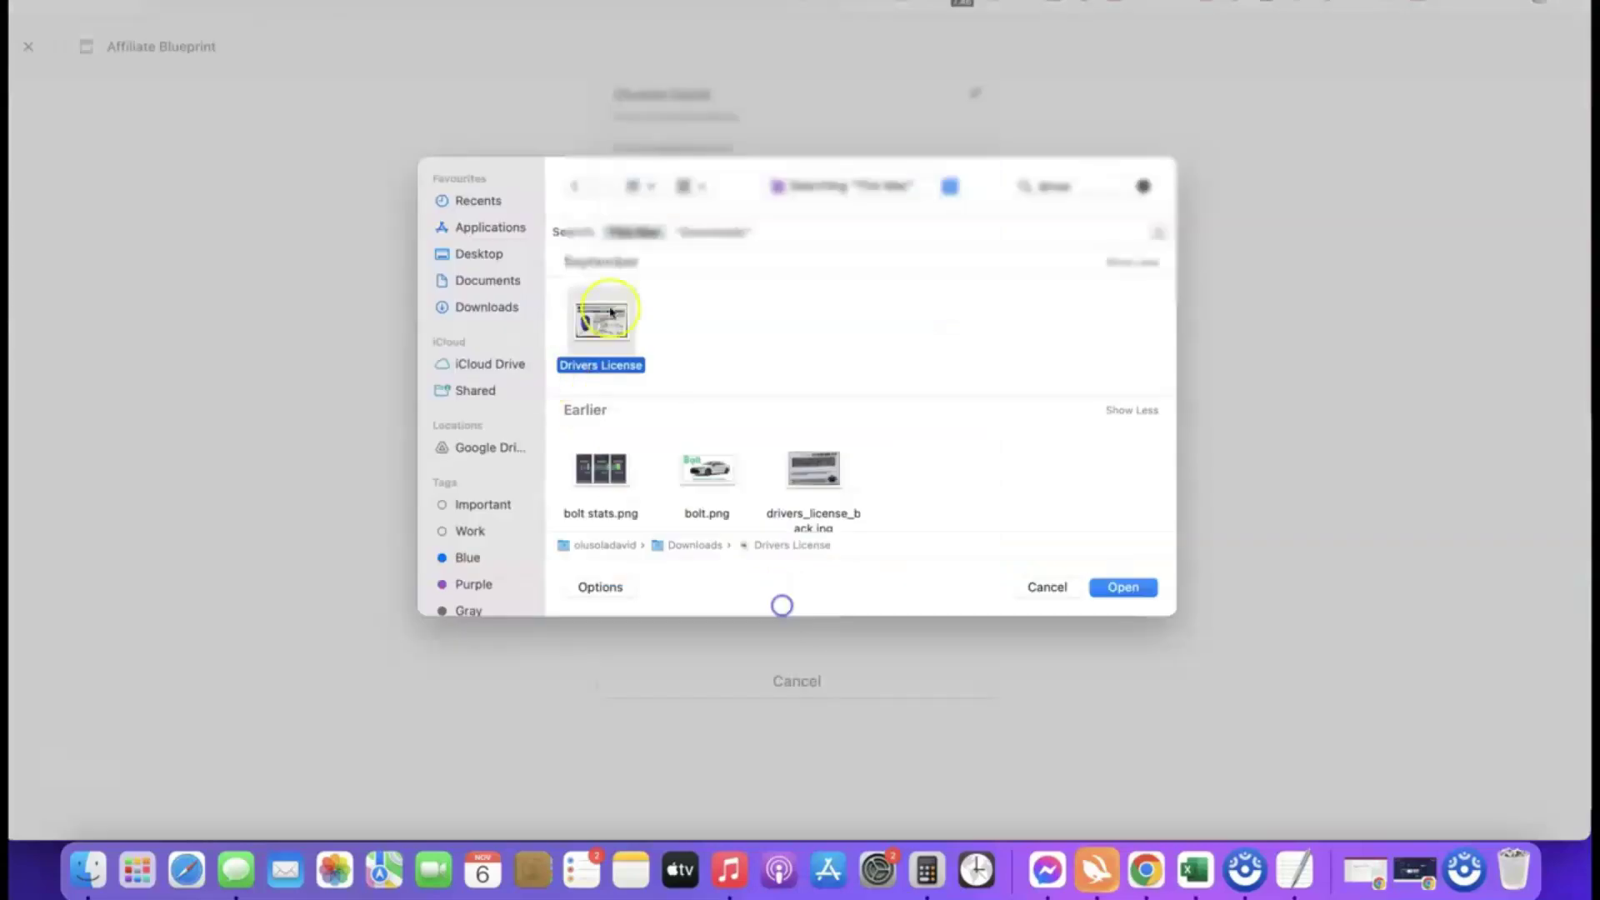
left_click(1119, 588)
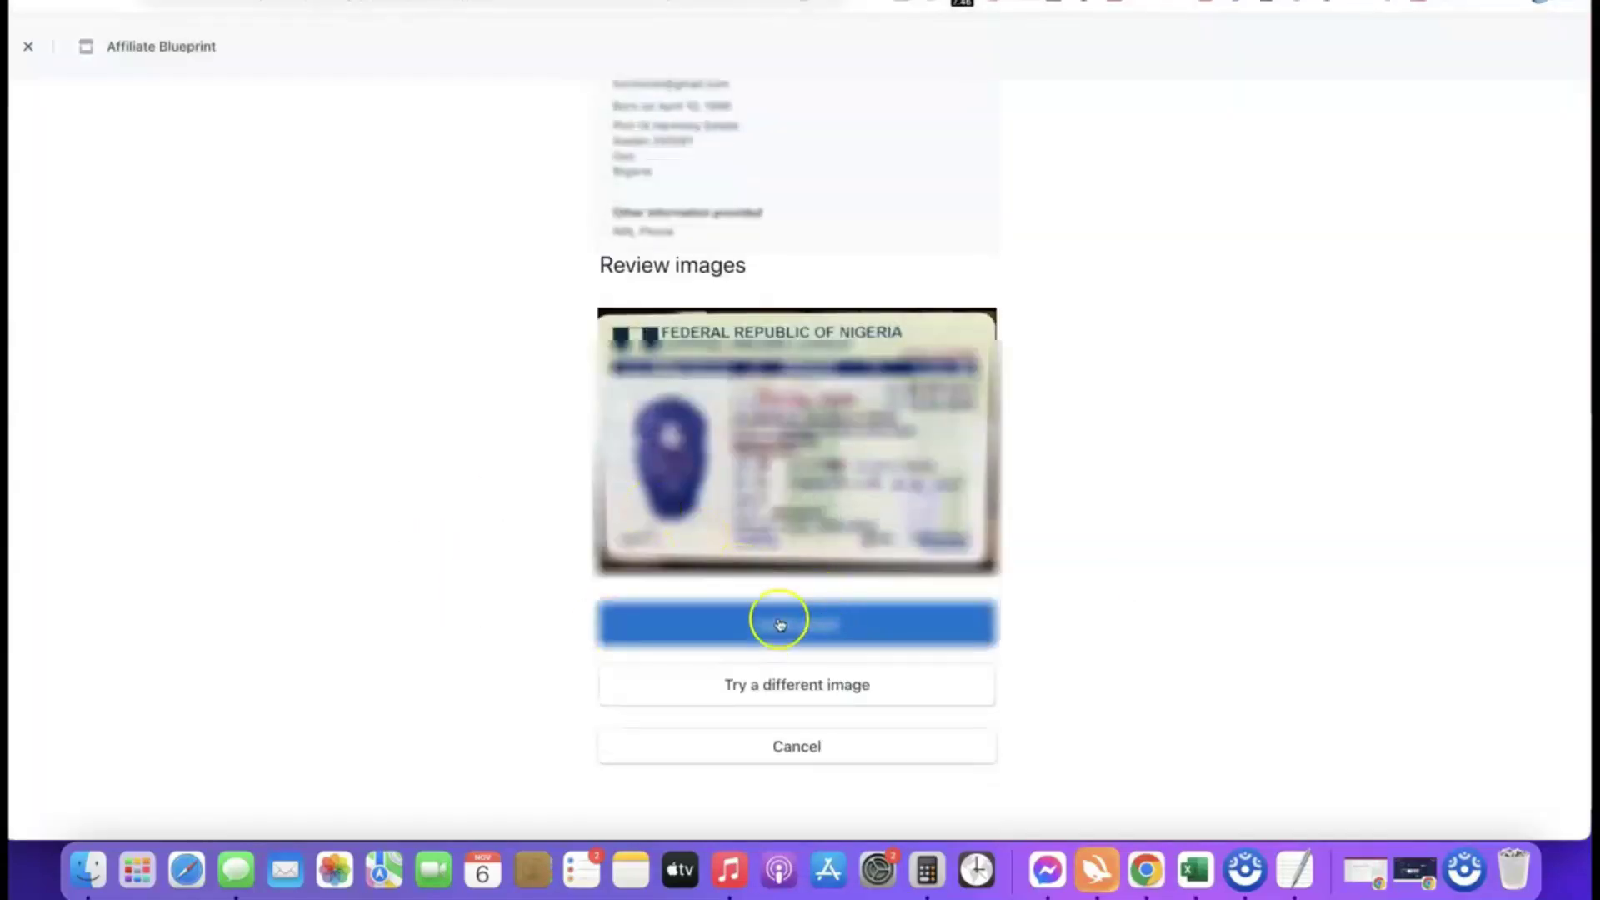
left_click(803, 623)
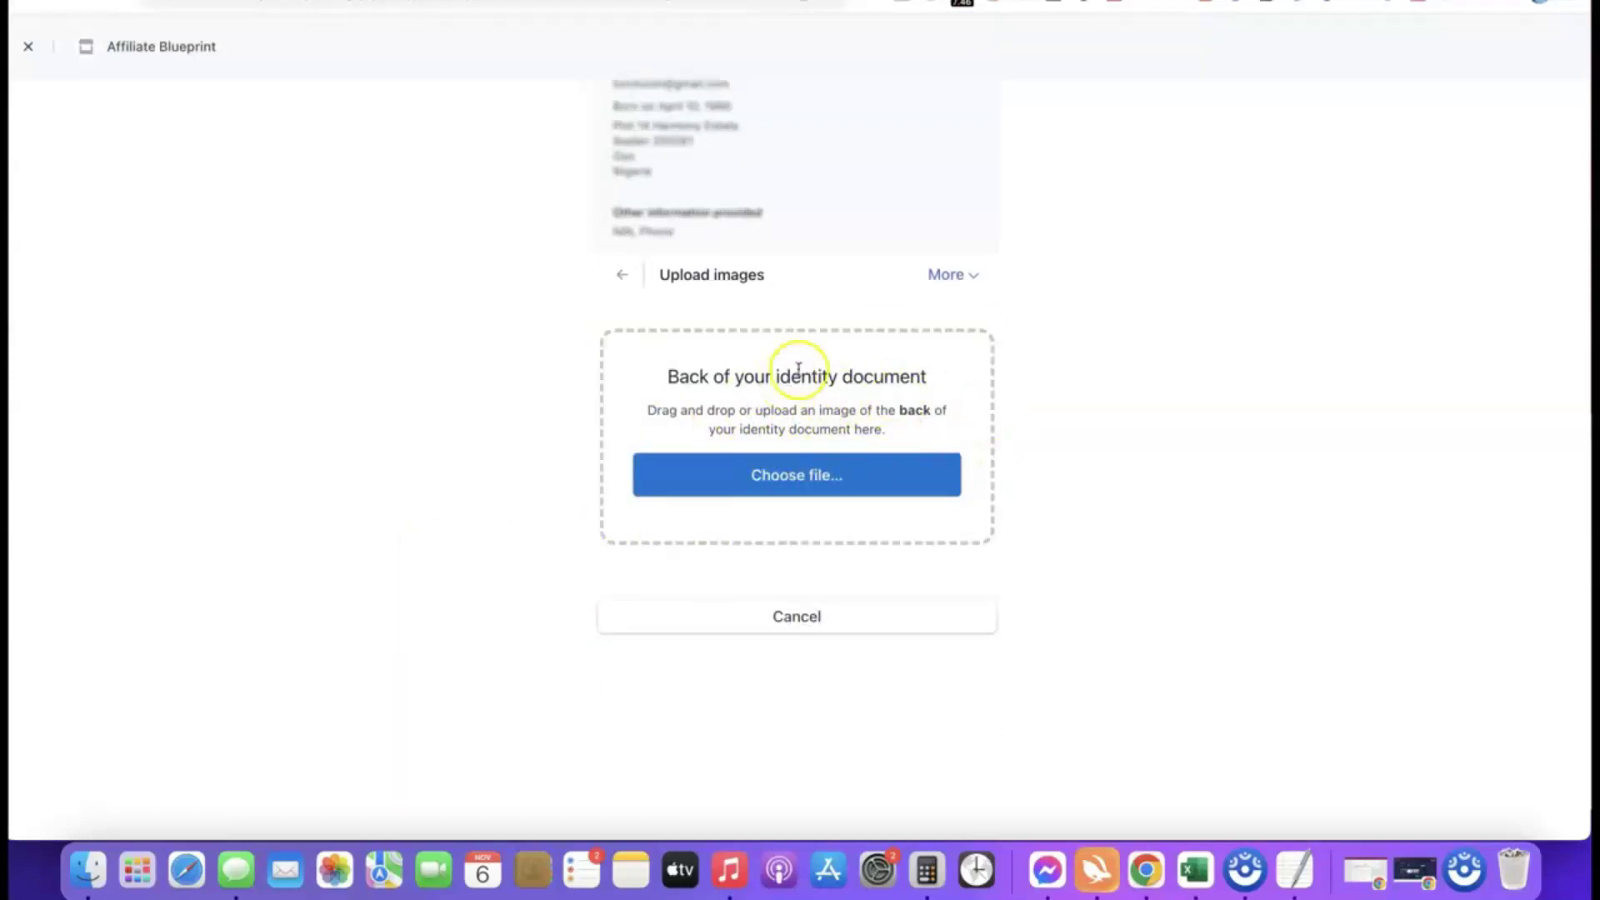
- Upload drivers_license_back.jpg as the back of the identity document, continue with that image anyway, and return to the Dashboard
left_click(785, 482)
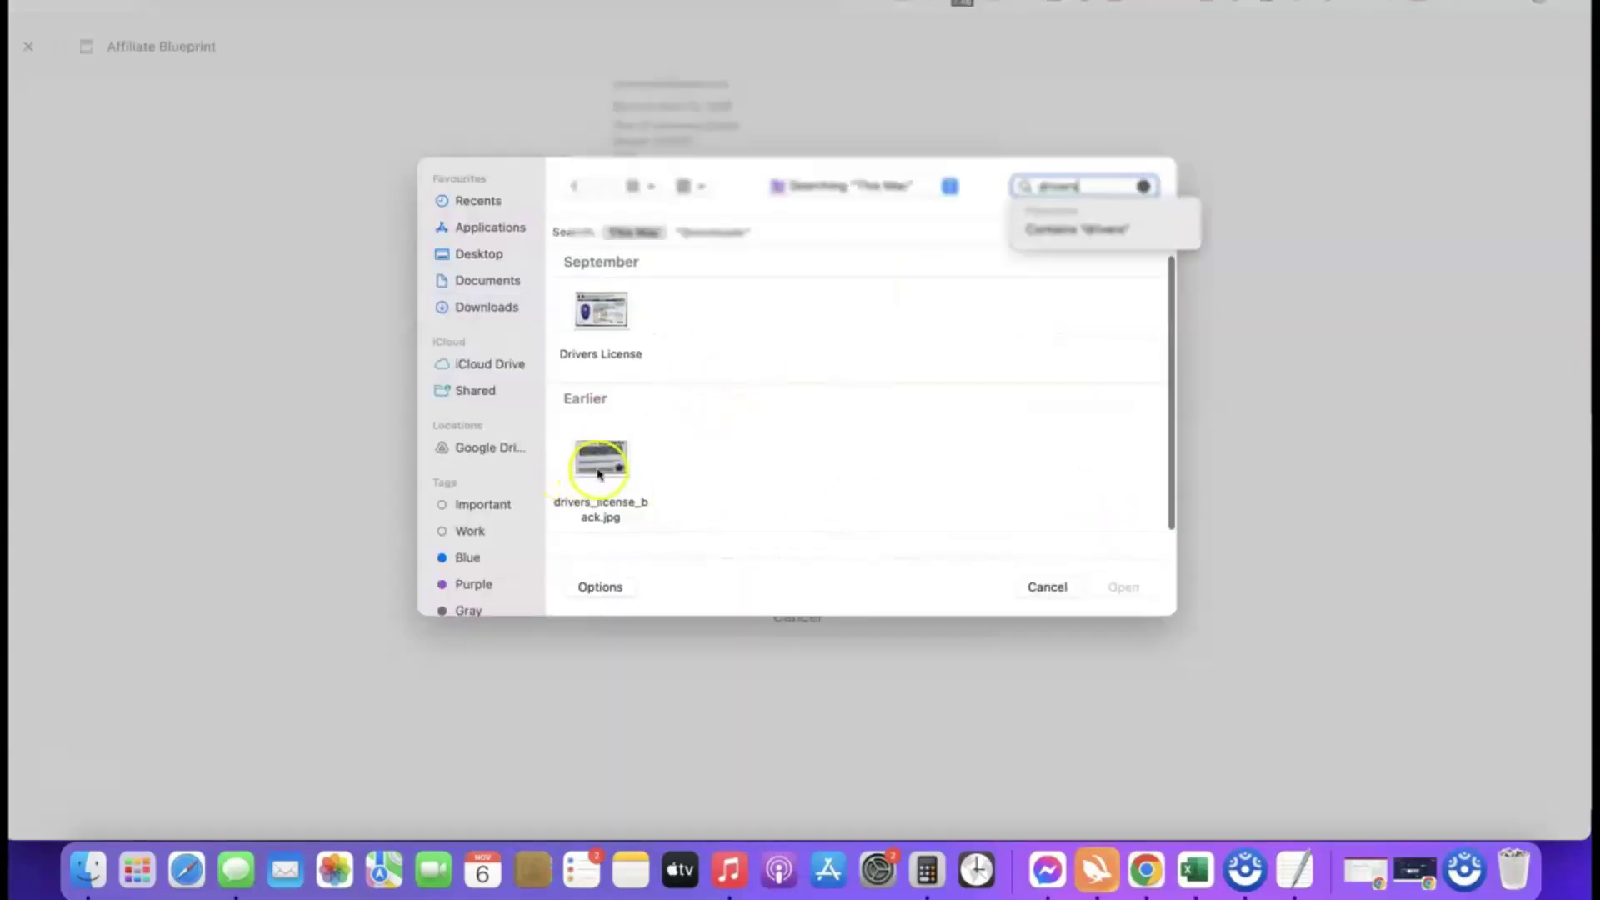
left_click(599, 473)
left_click(1123, 589)
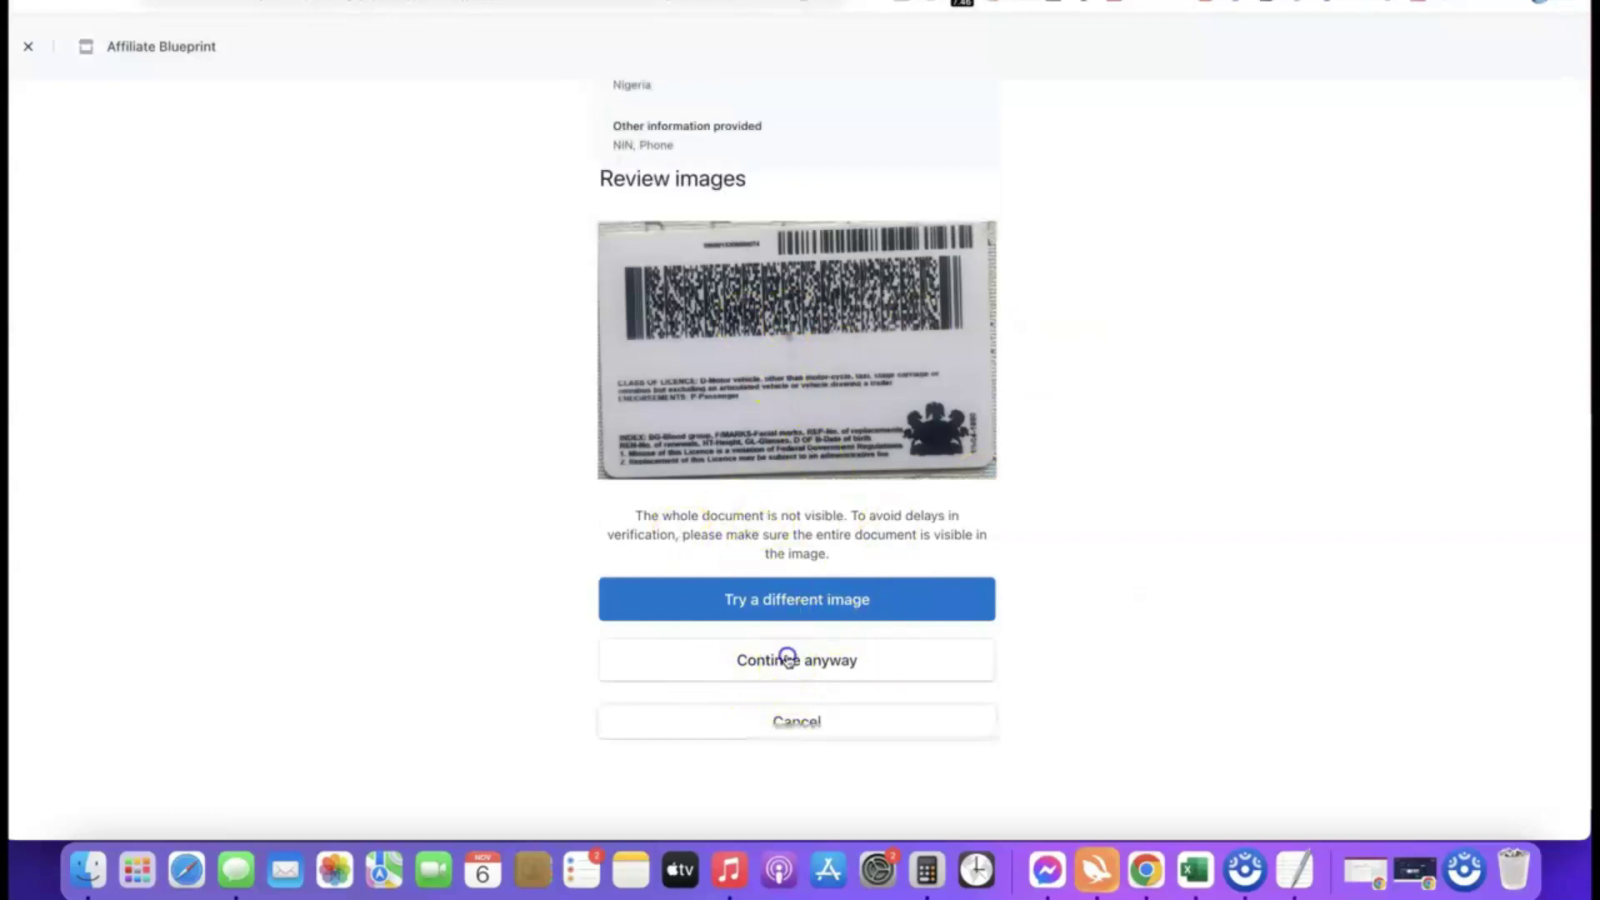
left_click(787, 660)
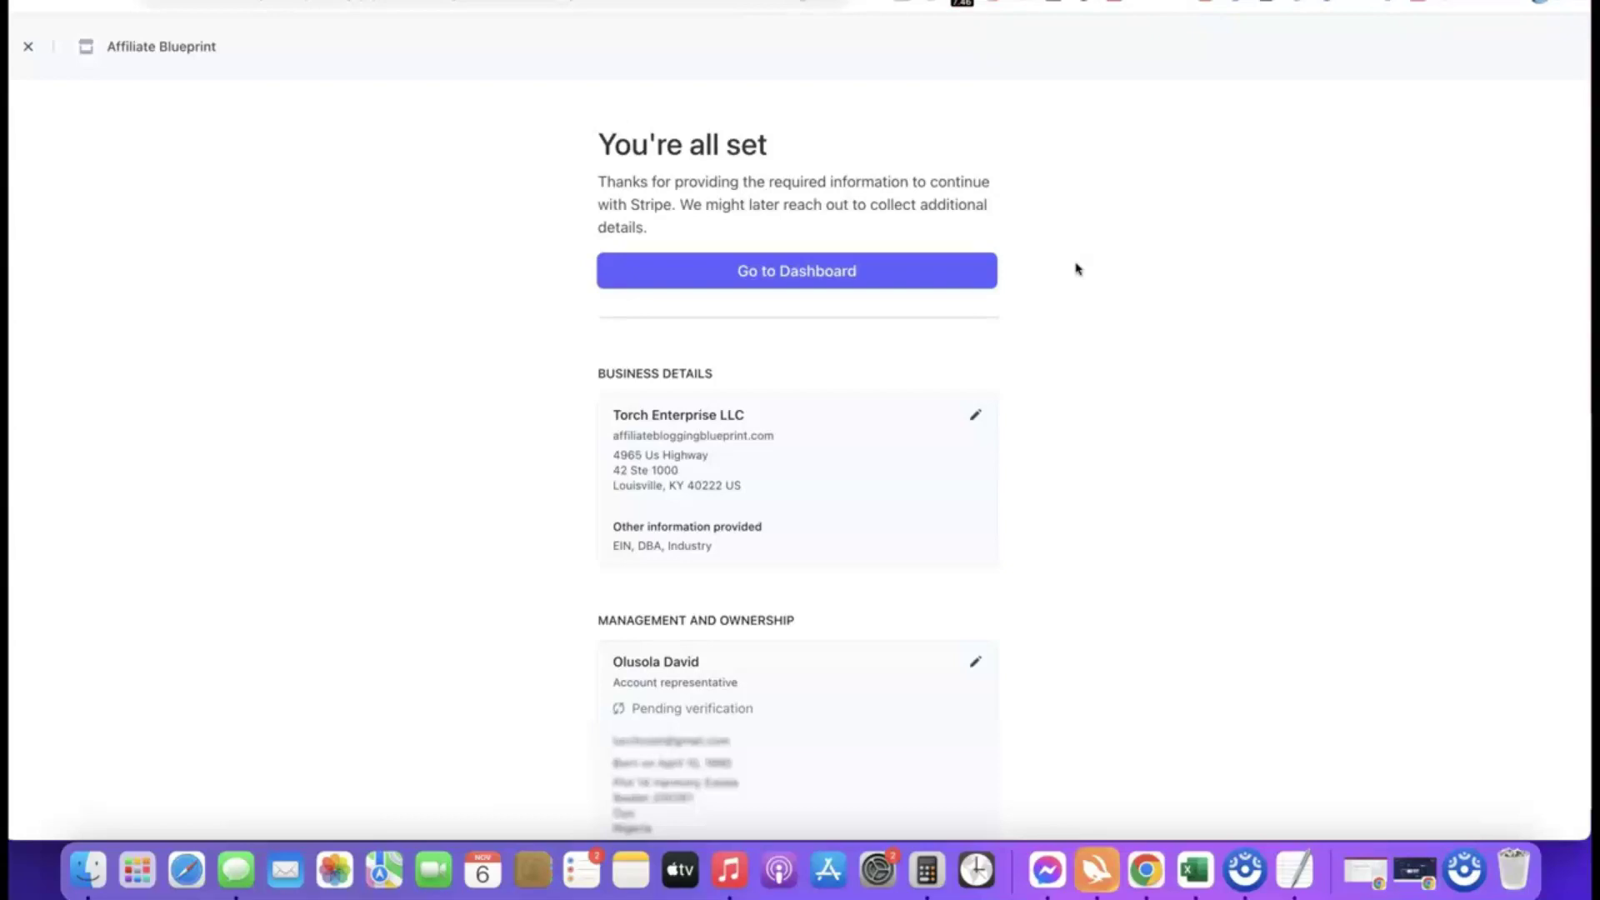
left_click(794, 271)
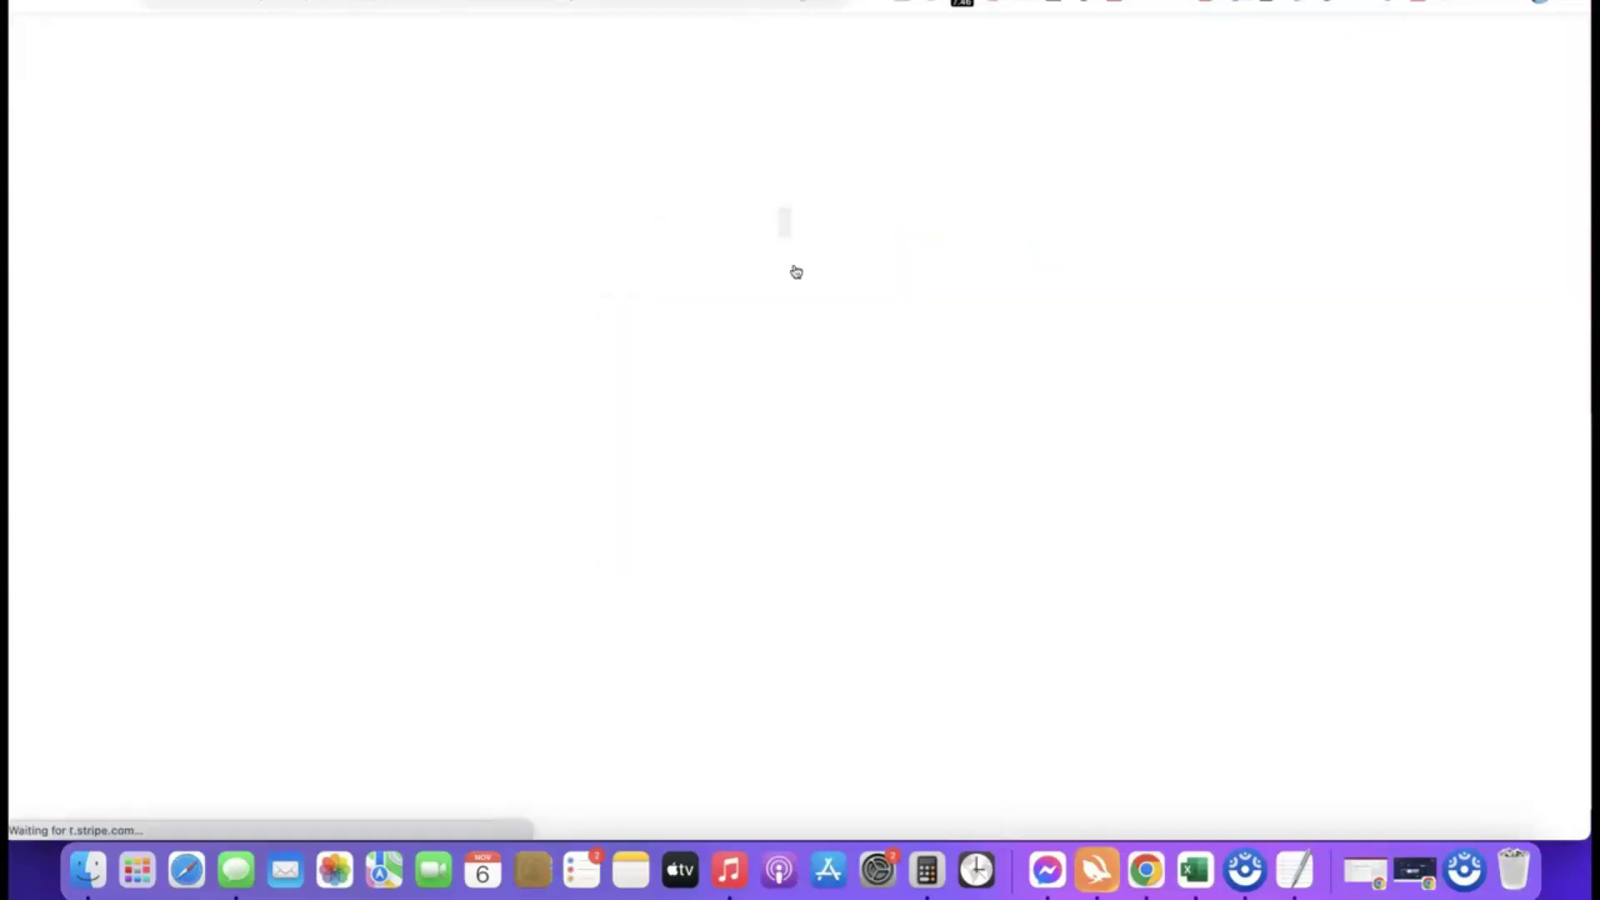